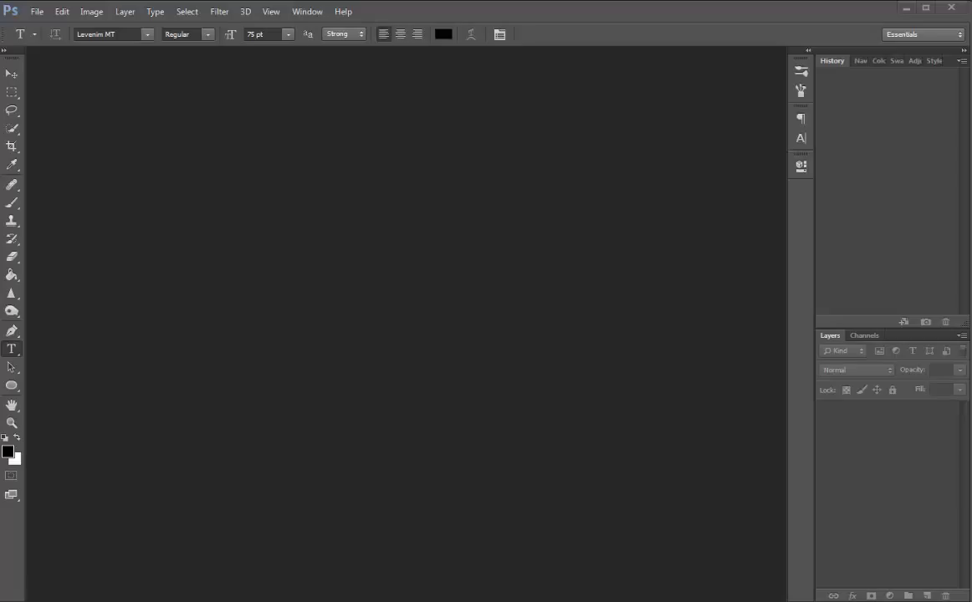
Create a new transparent document 350 pixels wide and 170 pixels high at 72 pixels/inch
click(37, 14)
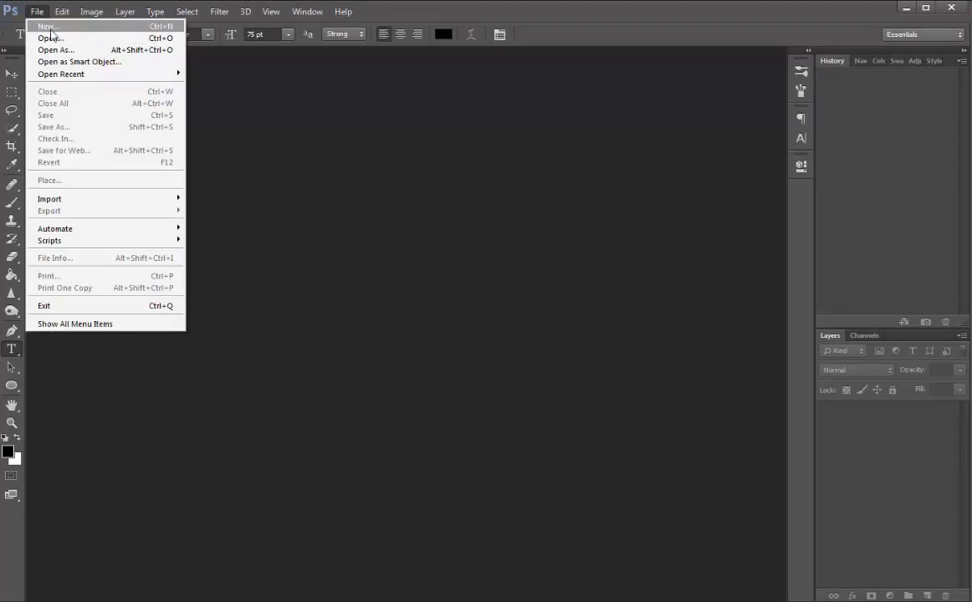
click(275, 169)
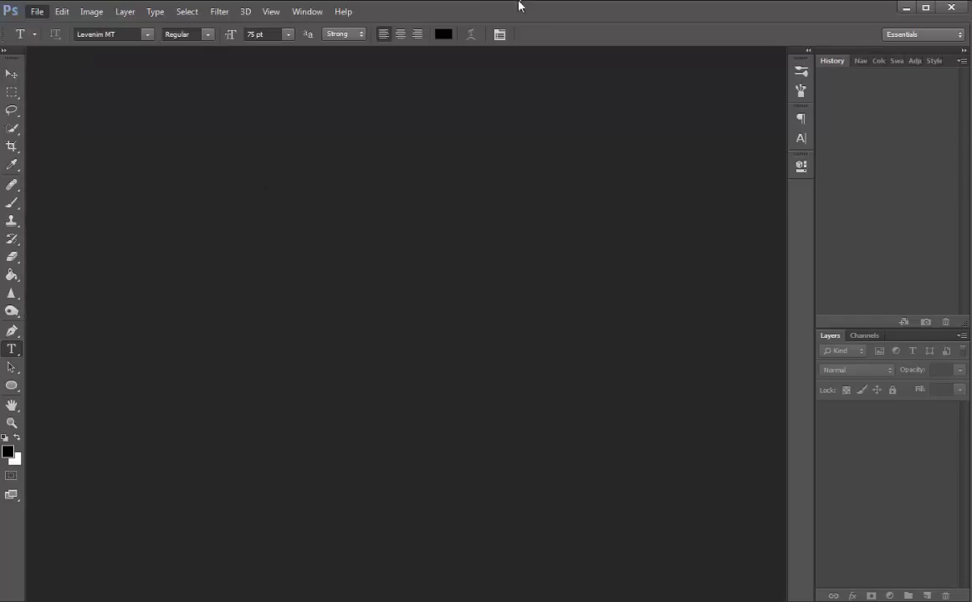
click(38, 11)
click(46, 26)
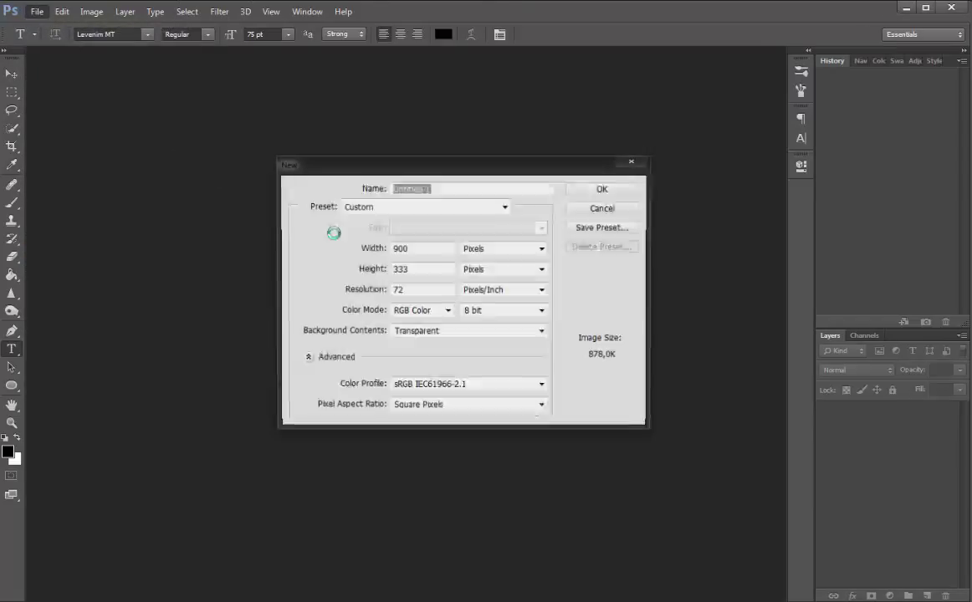
double_click(413, 248)
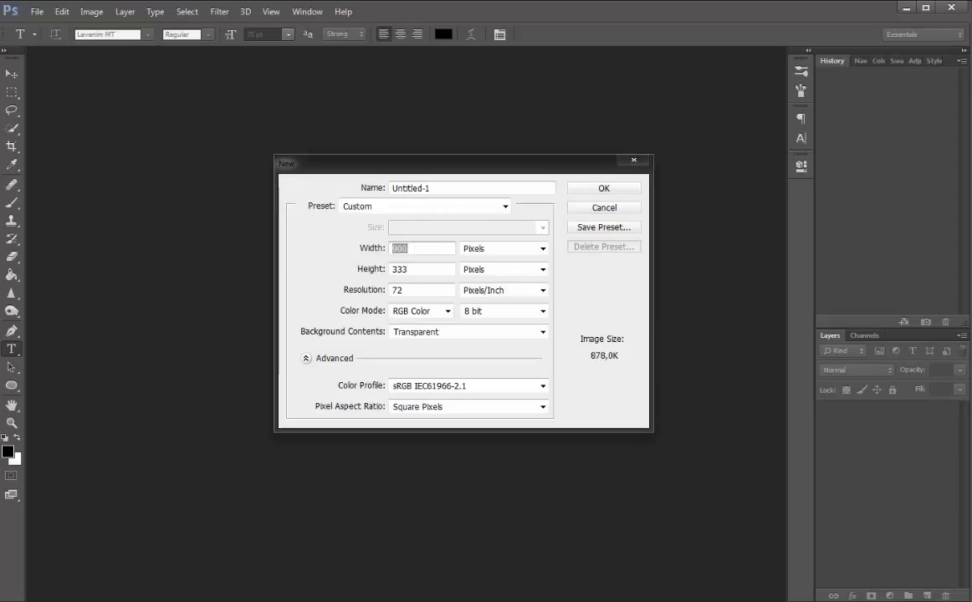
key(alt+Tab)
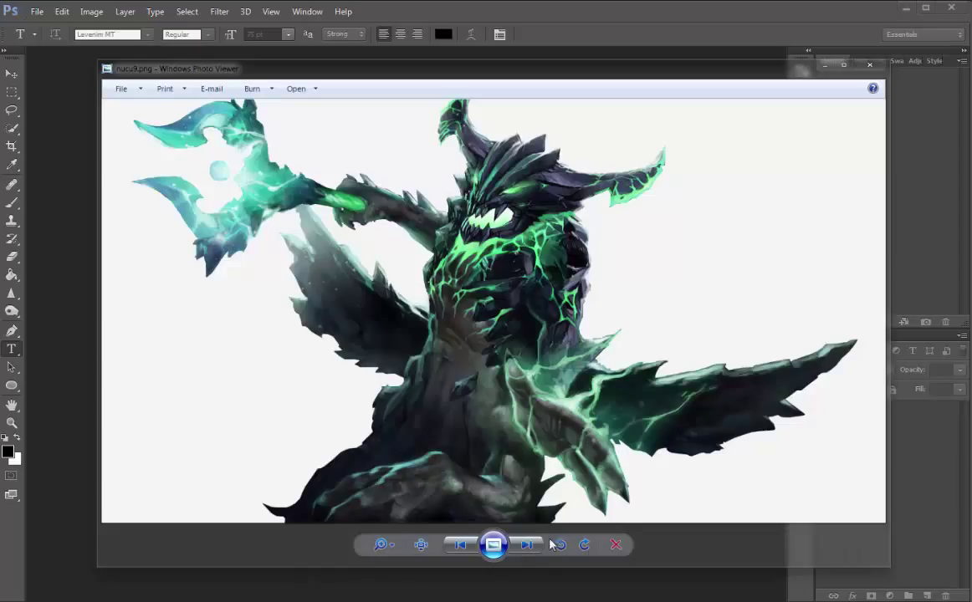
key(alt+Tab)
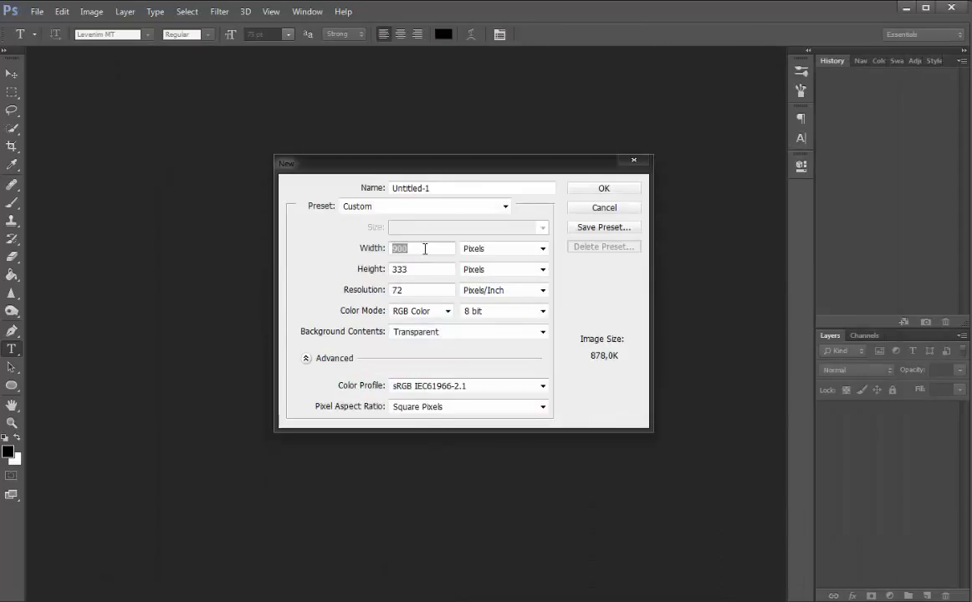
text(35)
text(170)
click(625, 193)
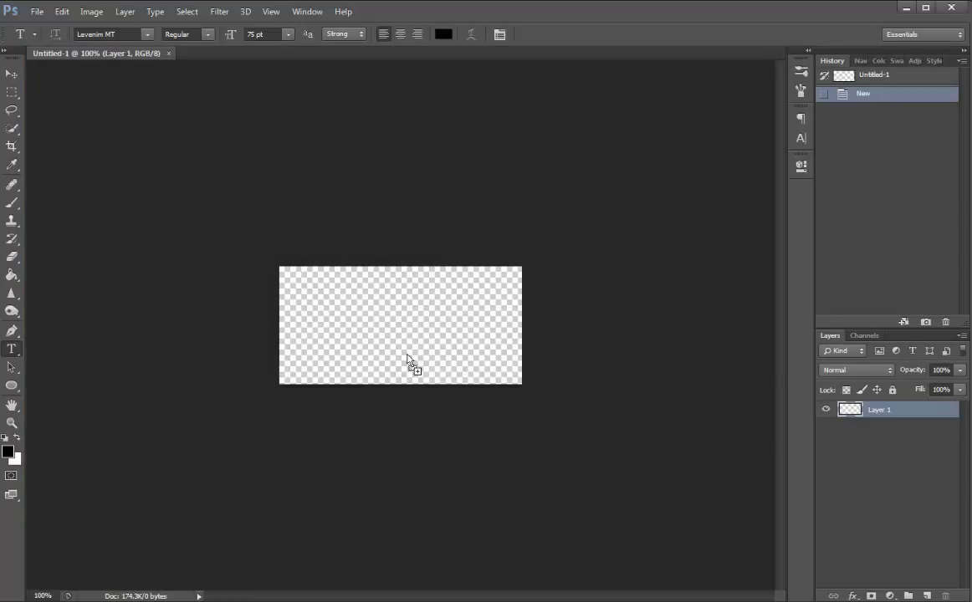
Place the nucu9 image in the document, scale it to about 30.6%, and move it to about X 181.5, Y 105 px
drag(407, 360, 406, 361)
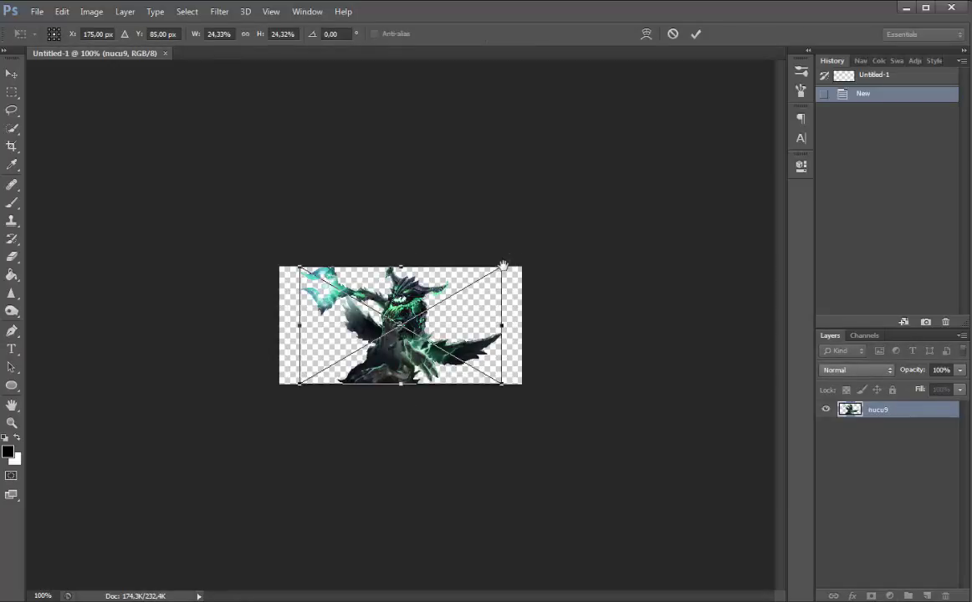
drag(506, 261, 531, 252)
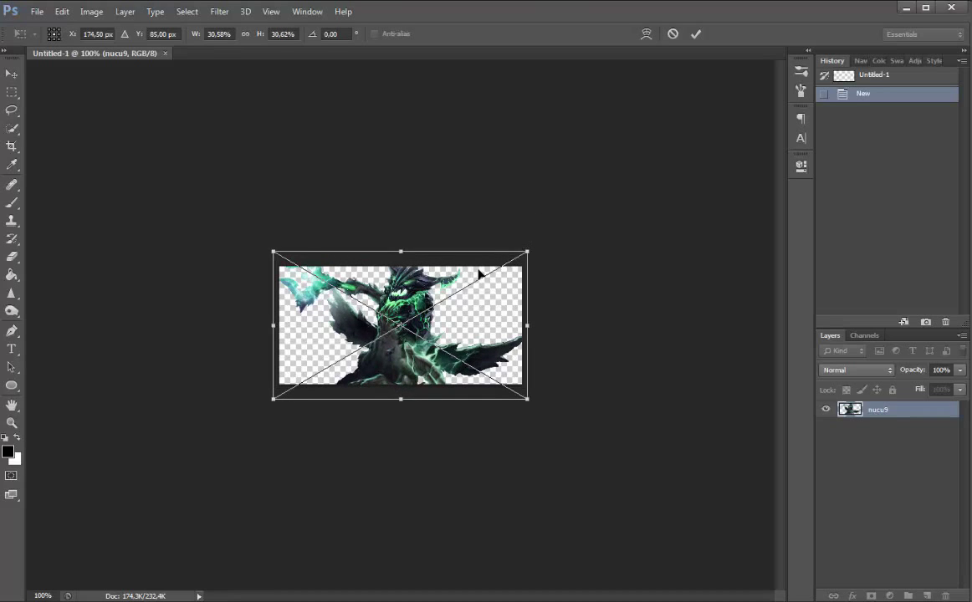
mouse_move(479, 285)
mouse_down()
mouse_move(479, 300)
mouse_move(482, 288)
mouse_up()
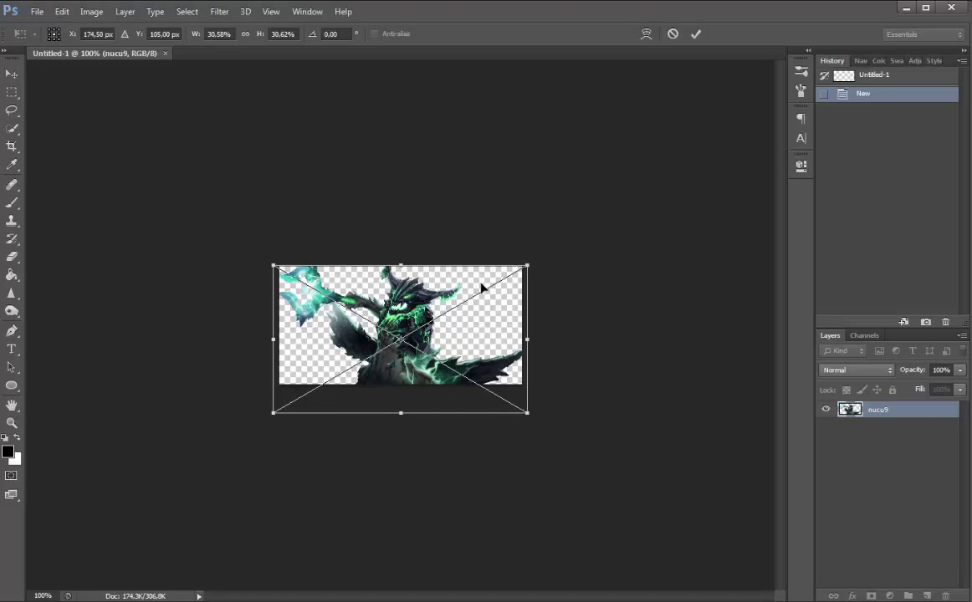
key(Right)
key(Right)
key(Right)
key(Right)
key(Right)
key(Right)
key(Right)
key(Right)
key(Right)
key(Right)
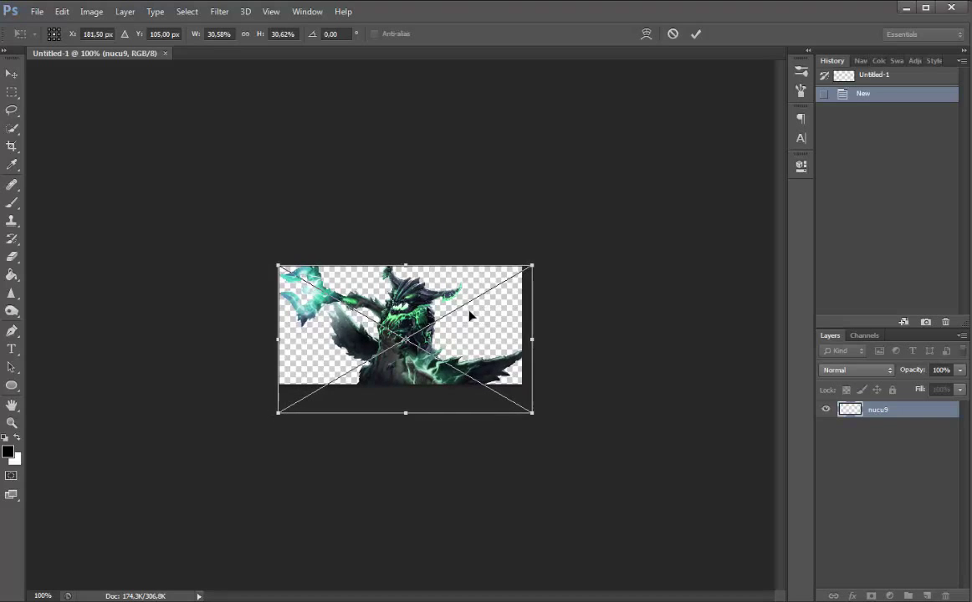
Enlarge the nucu9 character to about 36.3%, reposition it so its staff and head fill the canvas, and commit the placement
drag(445, 323, 449, 340)
drag(539, 286, 569, 265)
drag(493, 321, 494, 330)
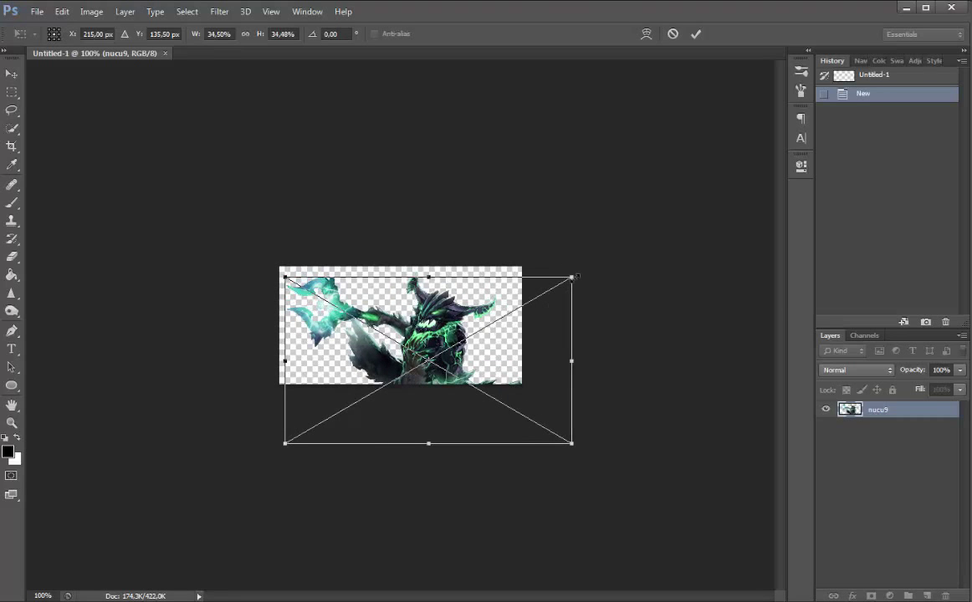
drag(572, 277, 589, 267)
drag(525, 331, 518, 326)
key(Return)
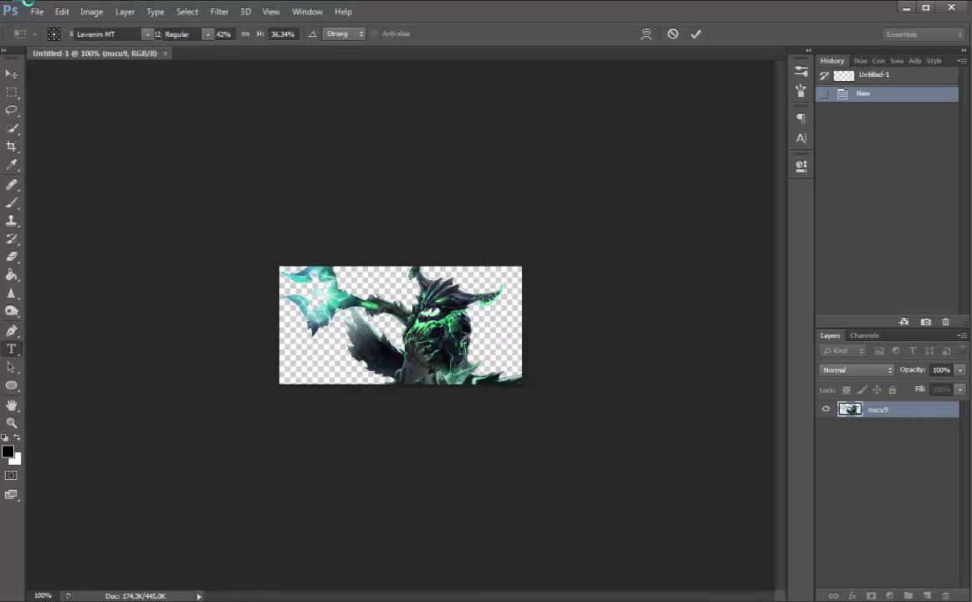
click(38, 12)
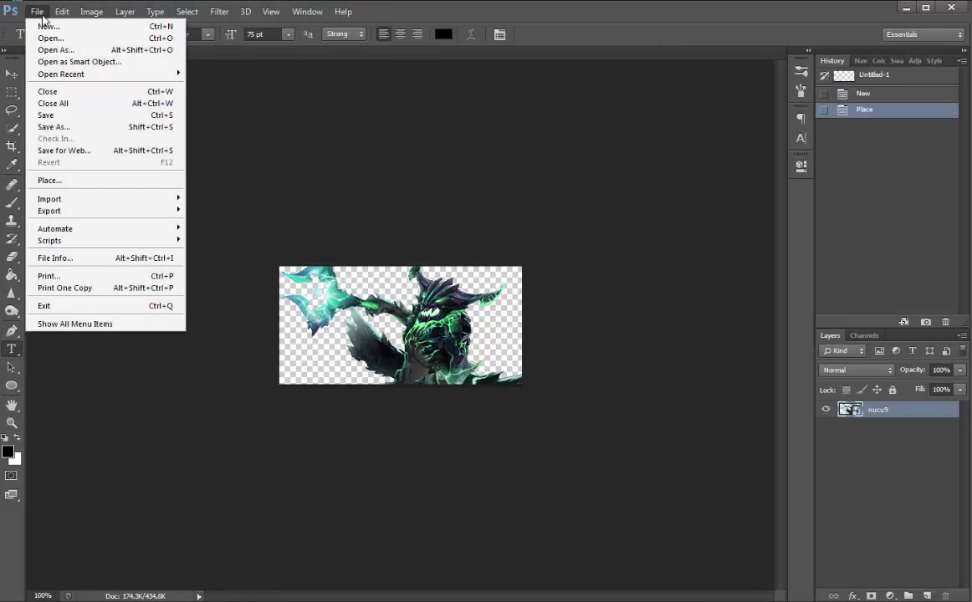
click(655, 20)
click(147, 35)
click(125, 33)
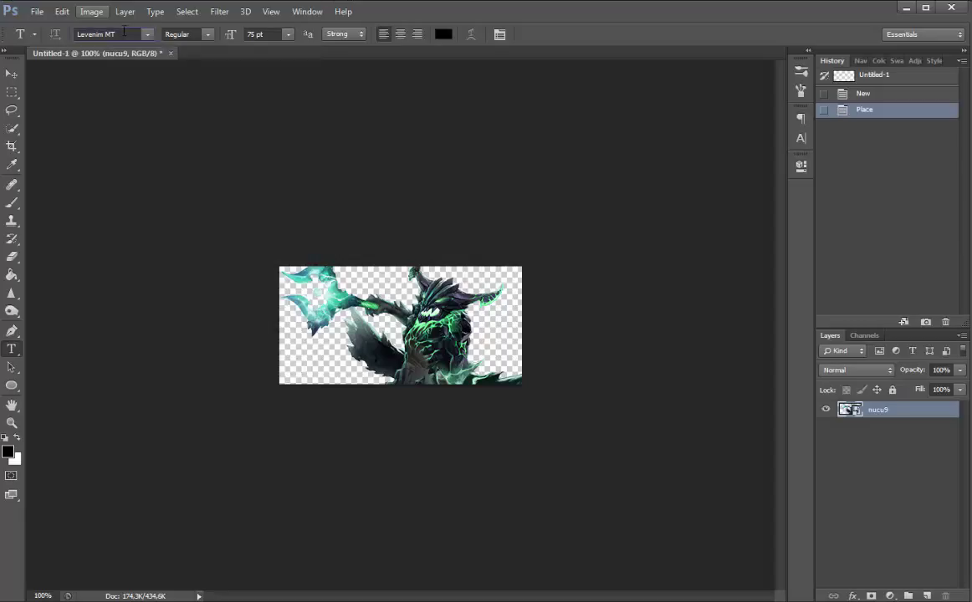
click(124, 32)
key(f)
key(r)
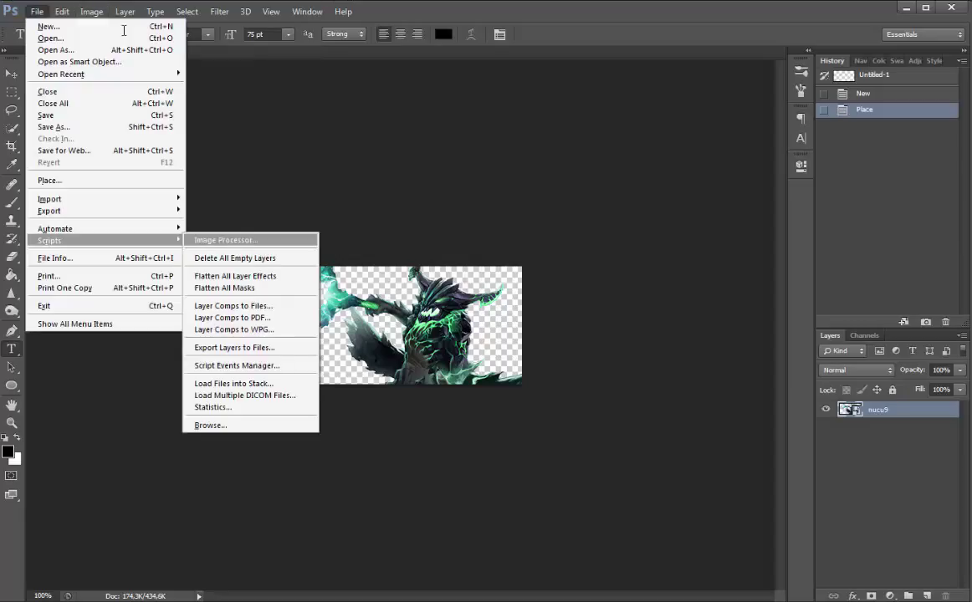
click(541, 5)
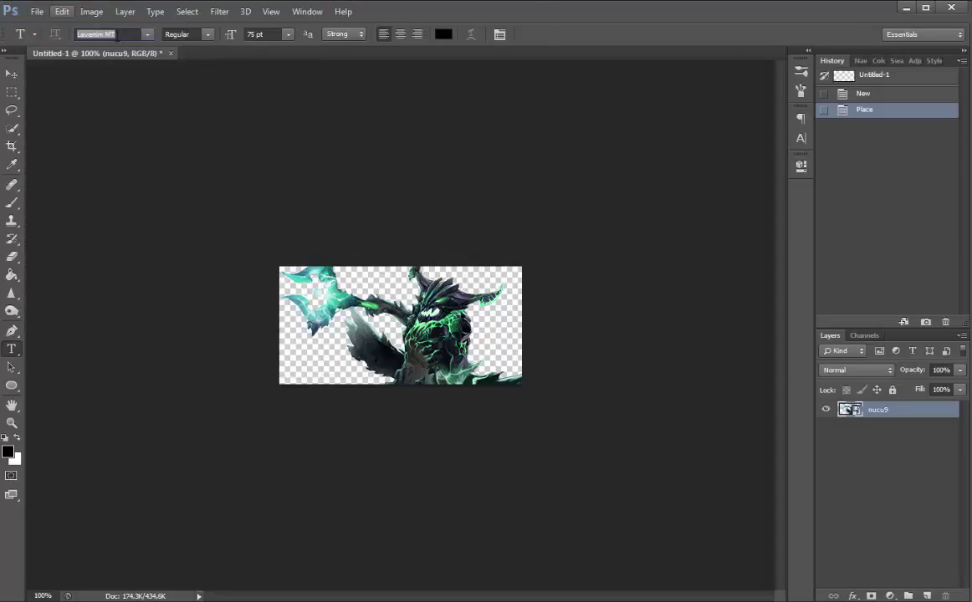
key(f)
key(Escape)
Set the Type tool's font to Friz Quadrata
text(Fre)
key(BackSpace)
key(BackSpace)
key(BackSpace)
key(BackSpace)
text(Friz Quadrata)
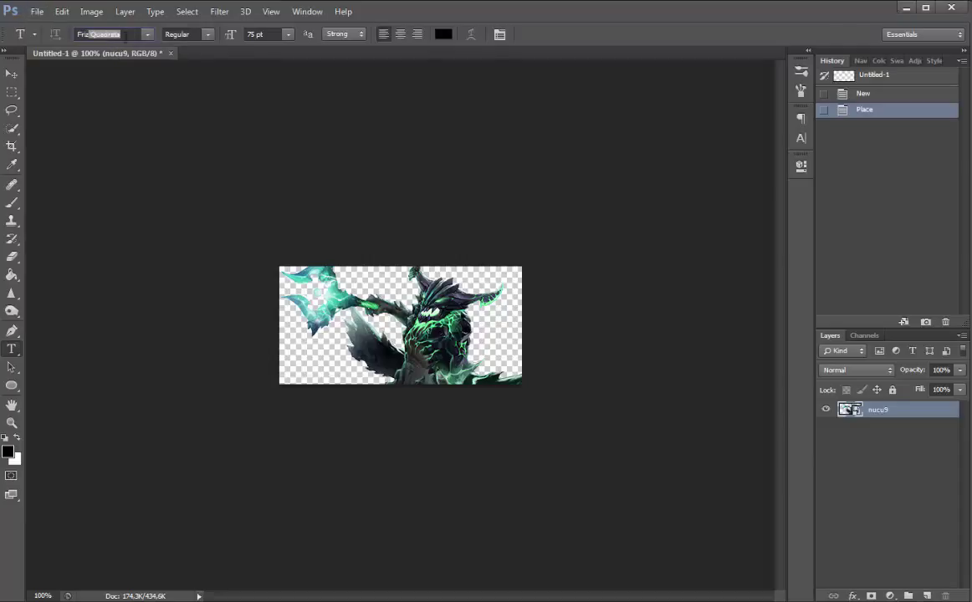
click(147, 35)
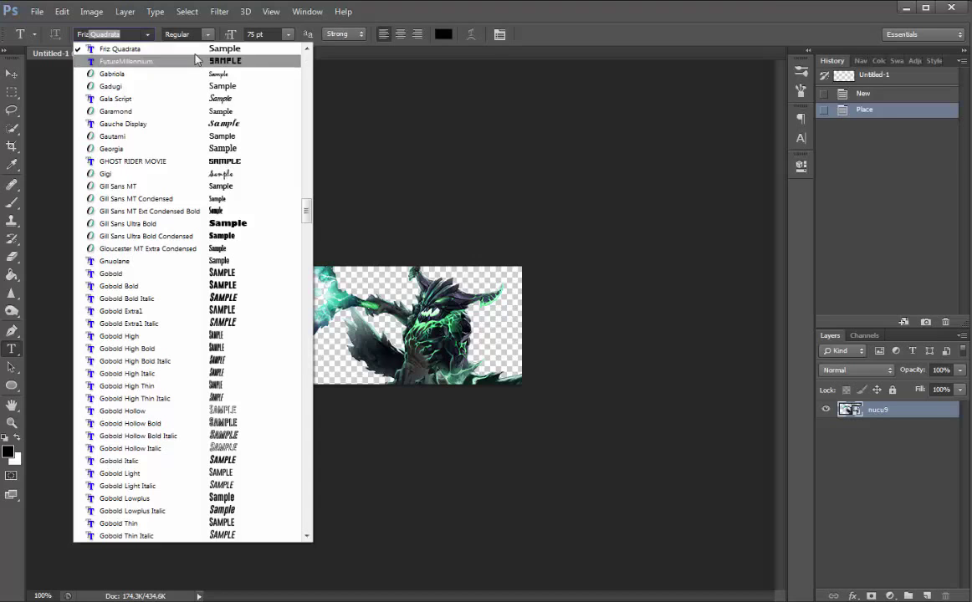
click(765, 12)
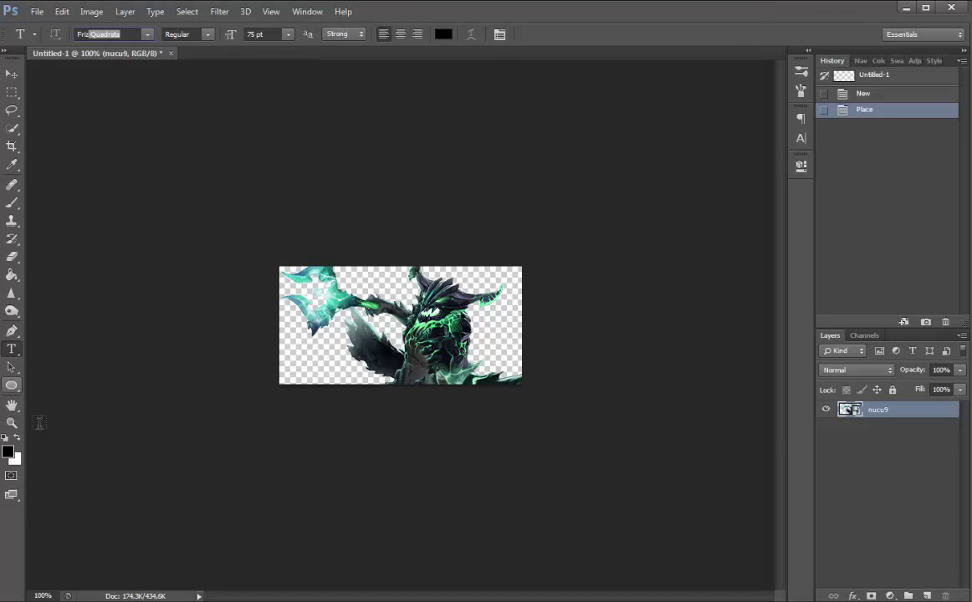
Place 3cerc4d.png from the C4D Freezmy's Pack folder, enlarge it beyond the canvas height, and position it over the canvas's left part
key(alt+Tab)
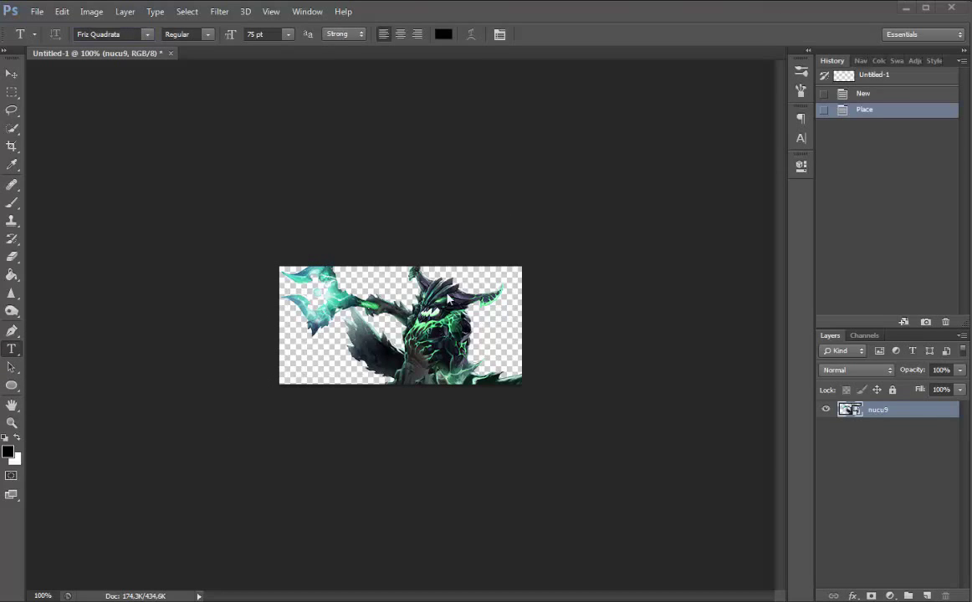
scroll(422, 337, down, 5)
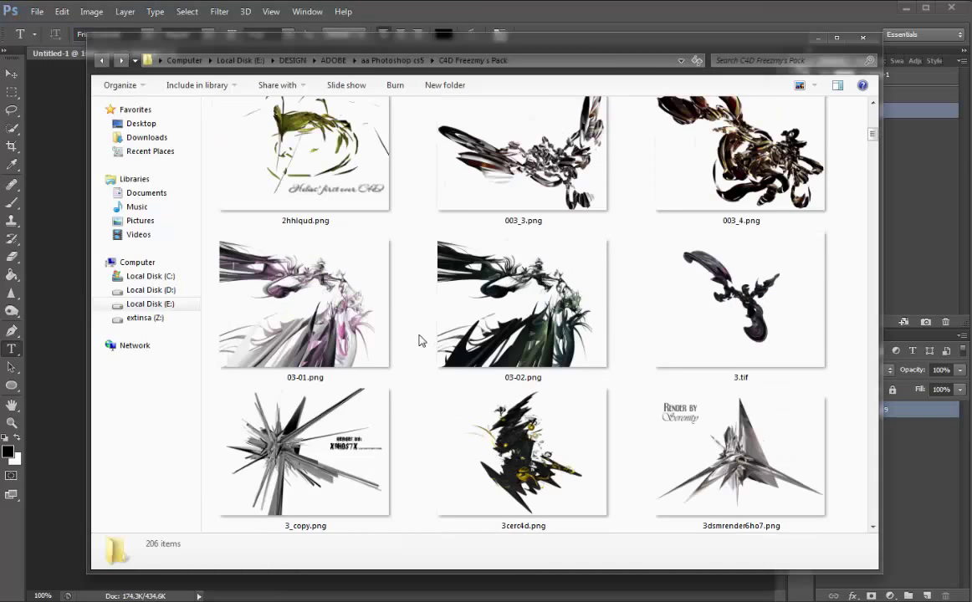
scroll(428, 354, down, 5)
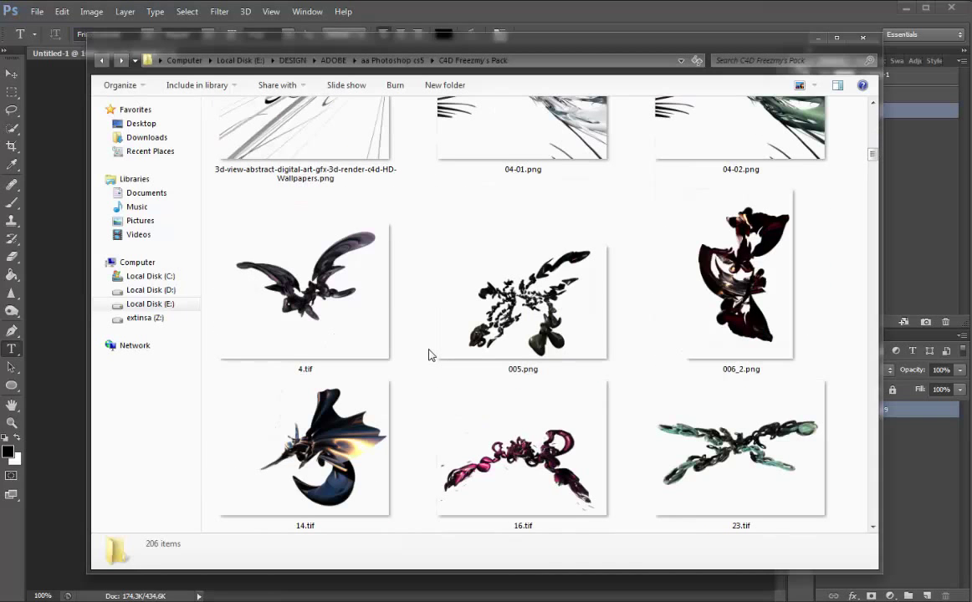
scroll(428, 356, up, 3)
drag(536, 238, 59, 288)
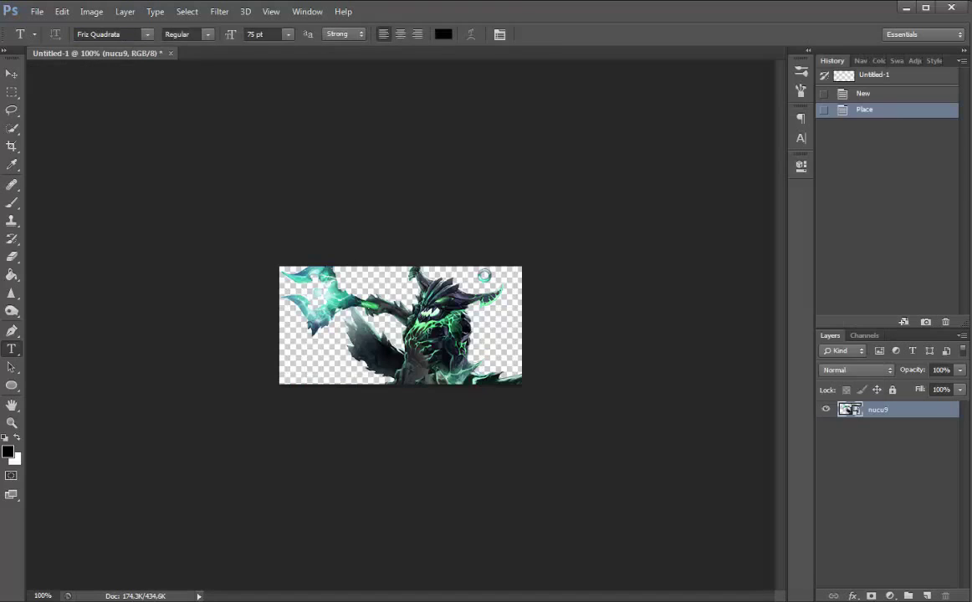
drag(479, 269, 551, 185)
drag(451, 337, 343, 343)
key(Return)
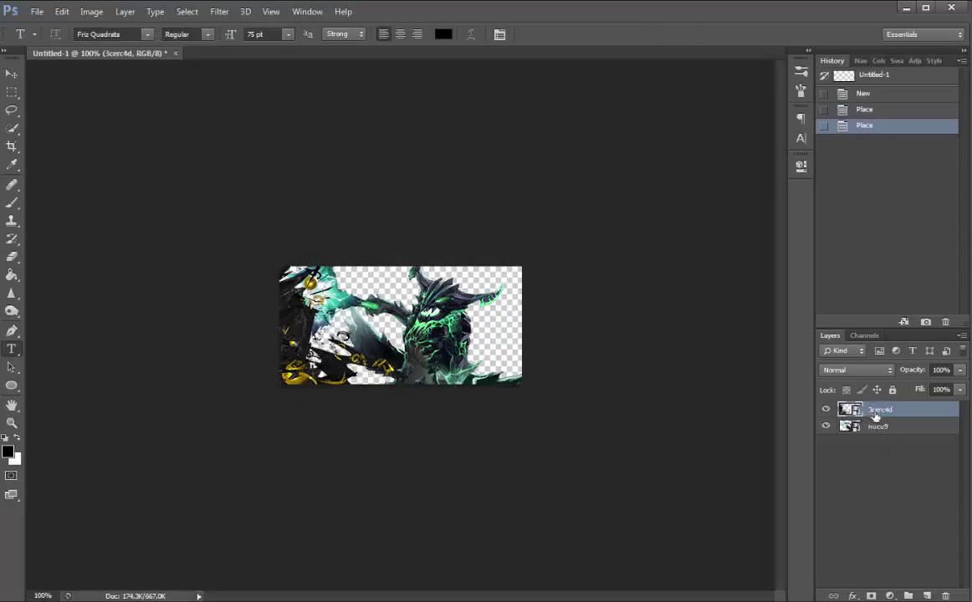
Move the 3cerc4d layer beneath the nucu9 layer and rasterize it
mouse_move(874, 415)
mouse_down()
mouse_move(876, 472)
mouse_move(891, 426)
mouse_up()
right_click(891, 428)
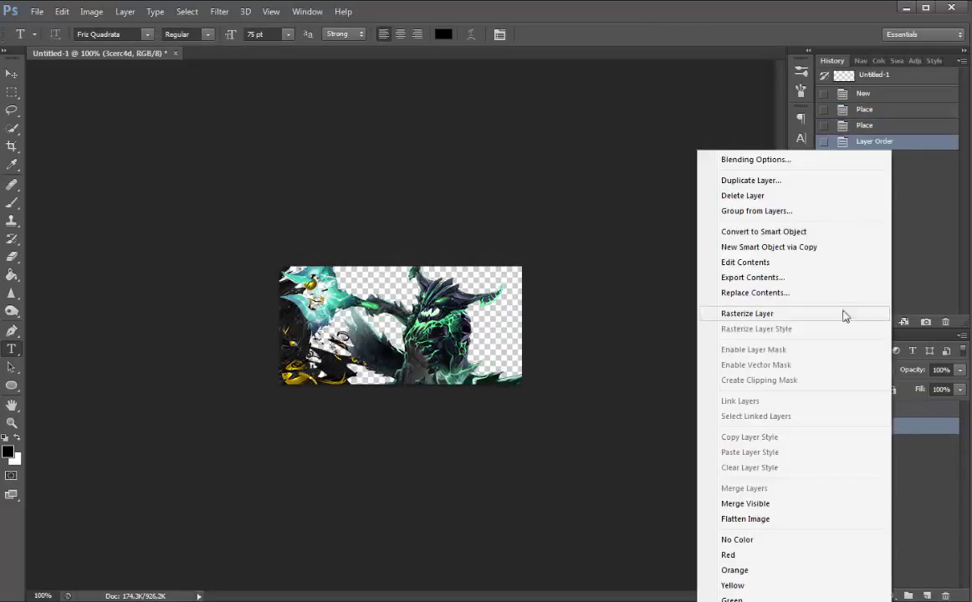
click(719, 316)
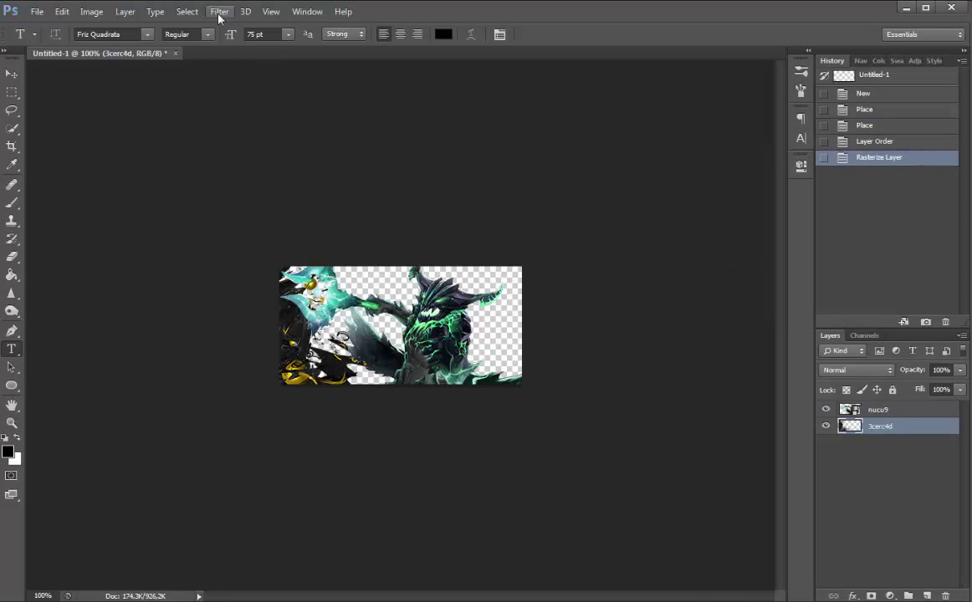
drag(876, 410, 853, 407)
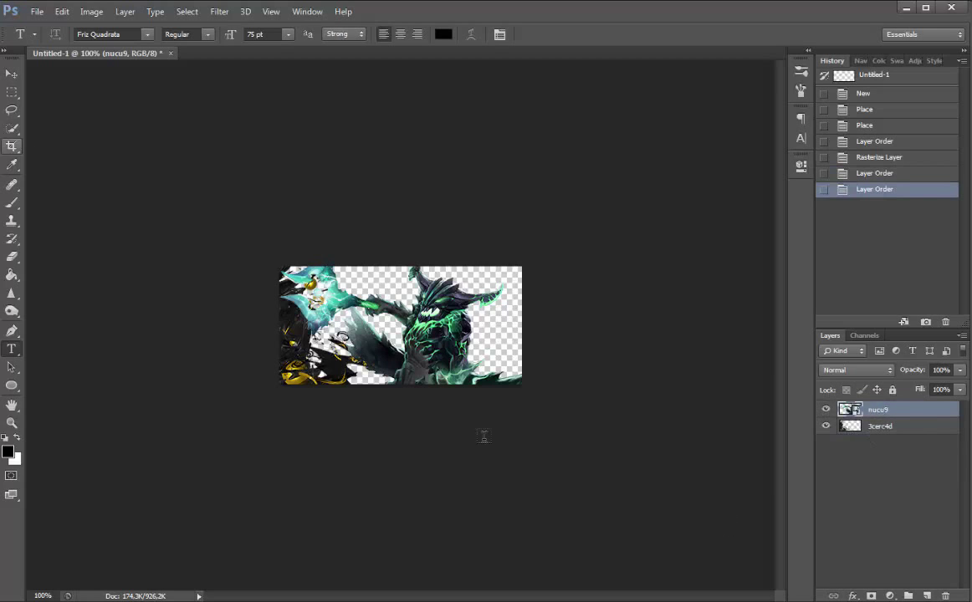
Recolour the 3cerc4d layer with Hue/Saturation, setting its hue to about +143
click(887, 427)
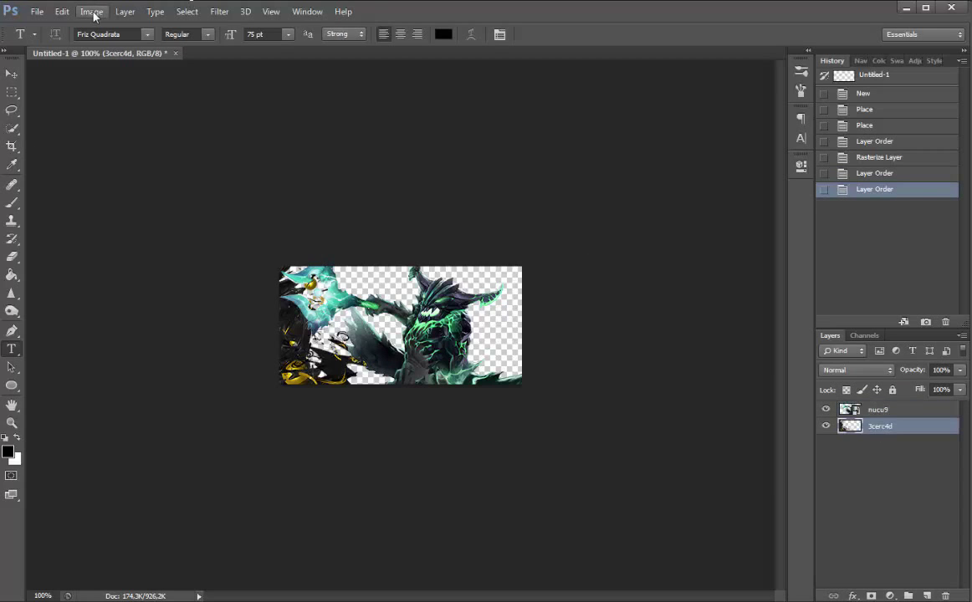
click(92, 11)
mouse_move(109, 44)
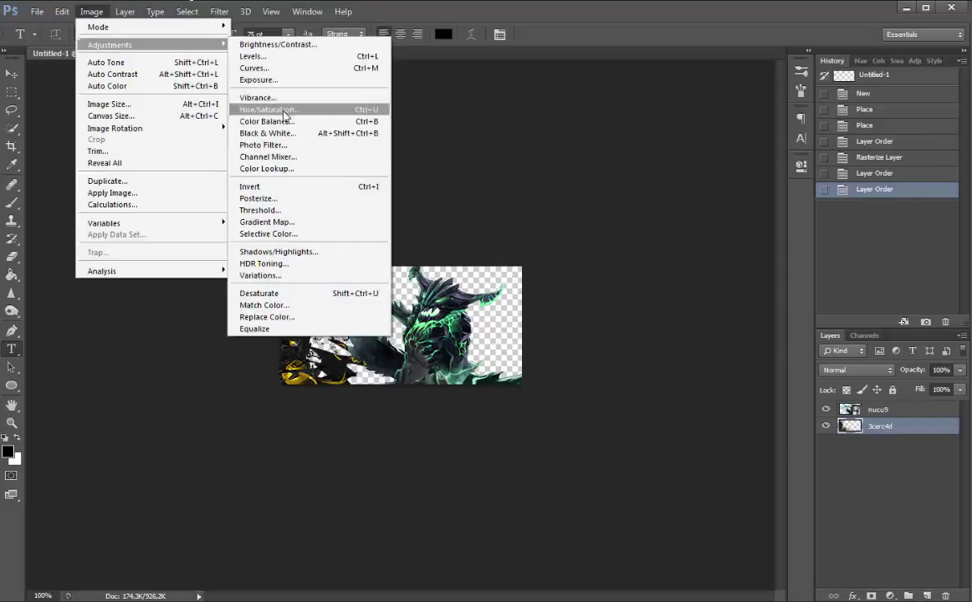
click(270, 110)
drag(749, 240, 801, 240)
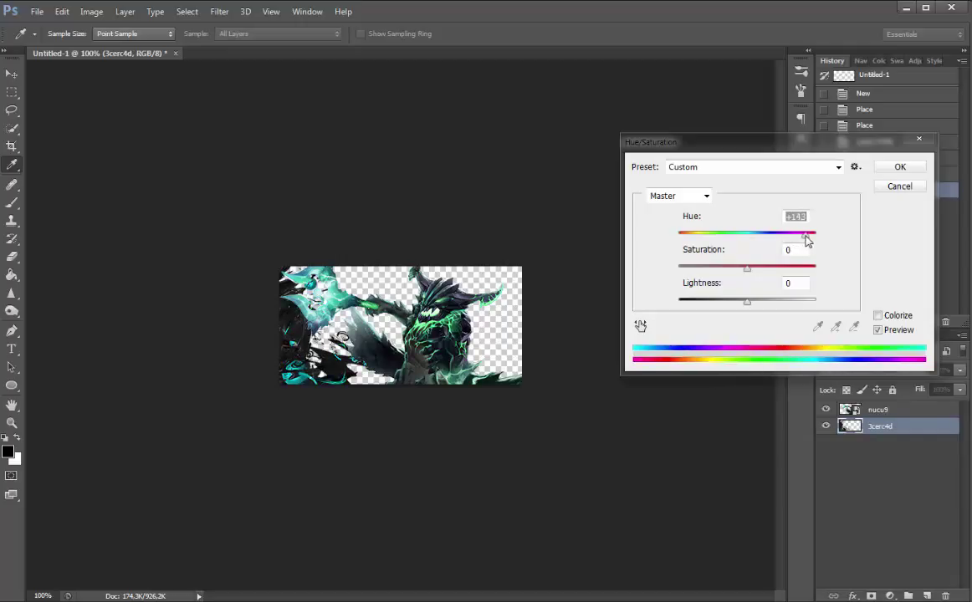
click(899, 170)
key(t)
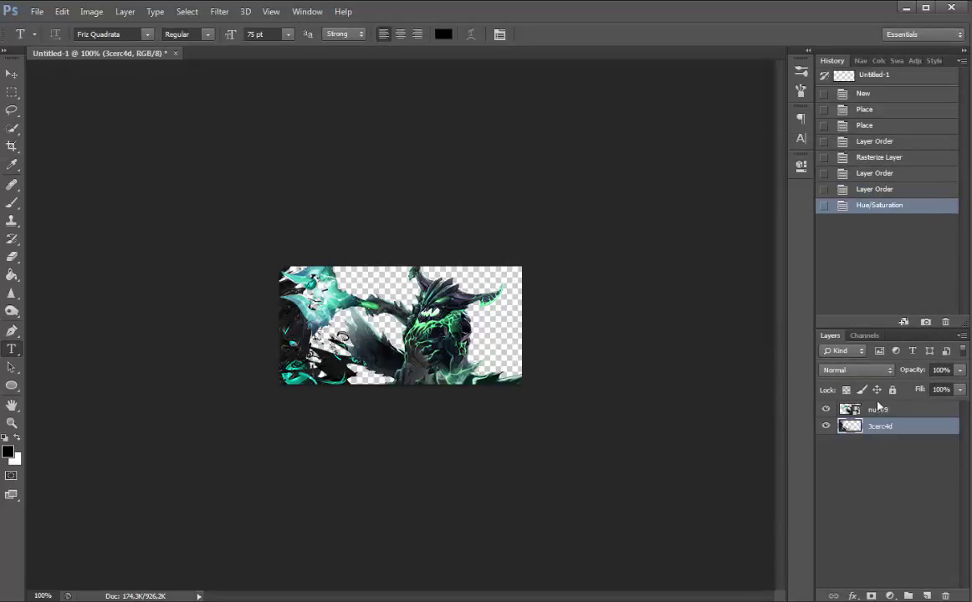
Duplicate the 3cerc4d layer, flip the copy vertically and position it over the canvas's right edge
click(12, 74)
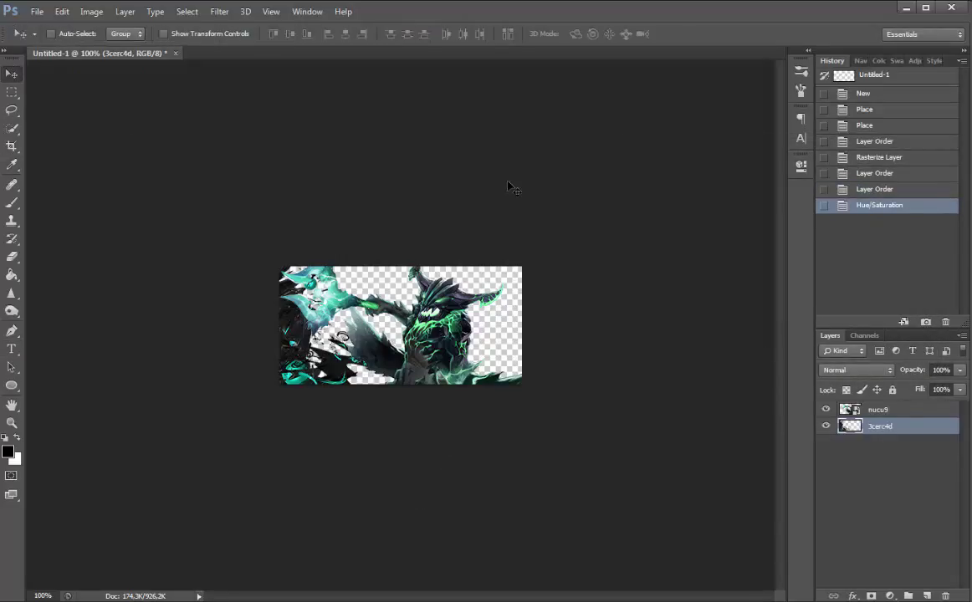
key(ctrl+j)
key(ctrl+t)
right_click(336, 331)
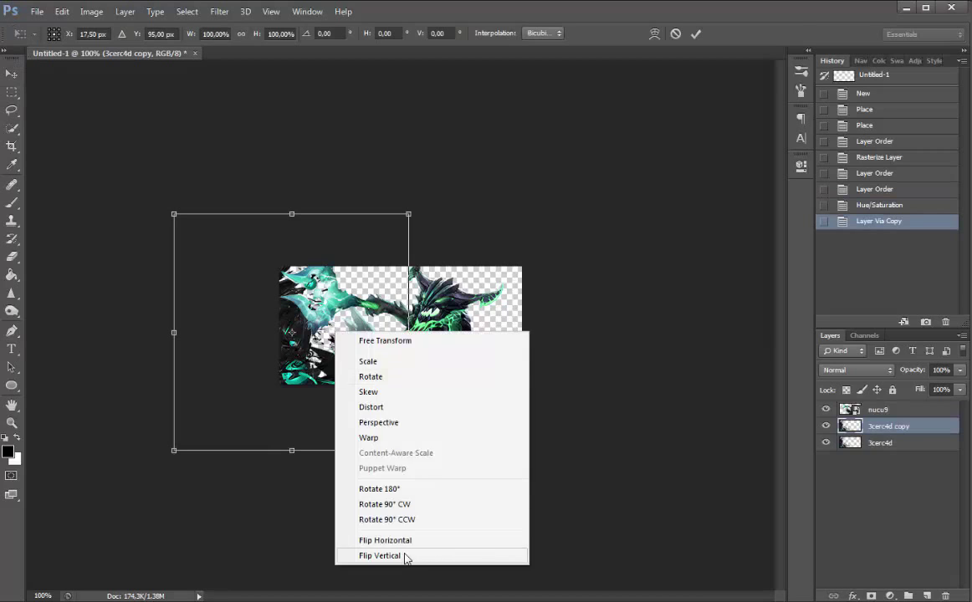
click(404, 557)
drag(297, 364, 572, 320)
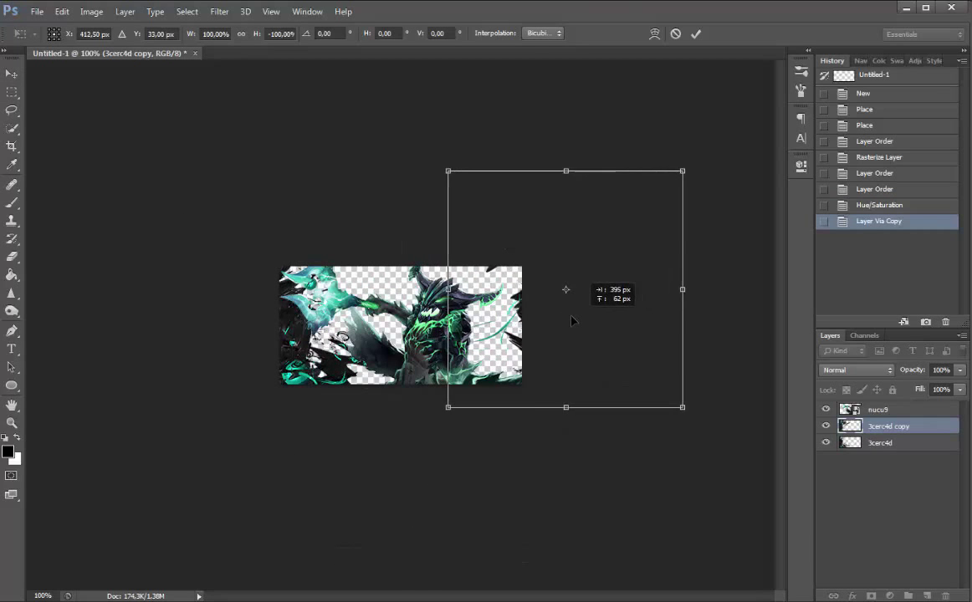
key(Left)
key(Left)
key(Left)
key(Left)
key(Left)
key(Left)
key(Left)
key(Left)
key(Left)
key(Left)
key(Left)
key(Left)
key(Left)
key(Left)
key(Left)
key(Left)
key(Left)
key(Left)
key(Left)
key(Left)
key(Return)
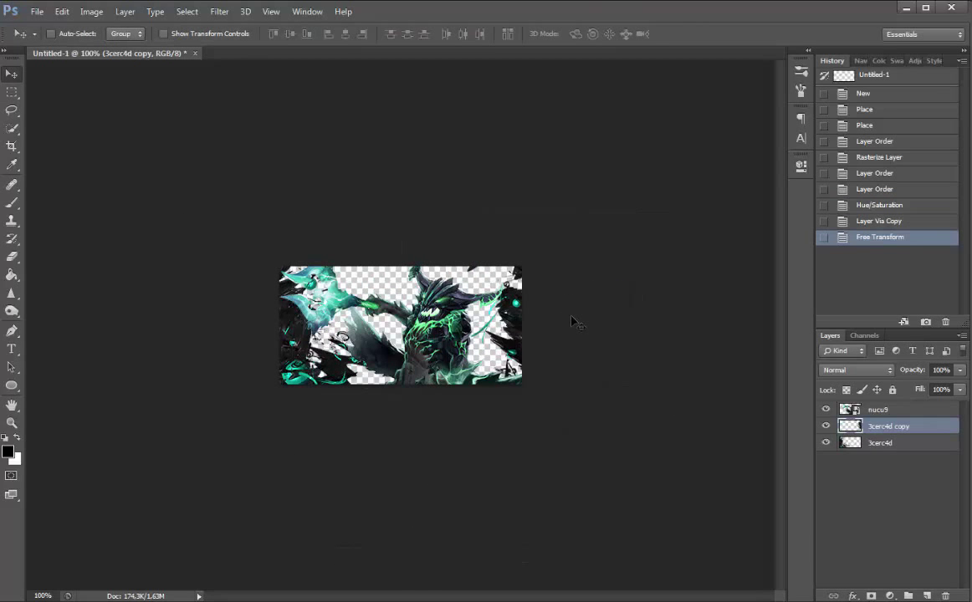
Duplicate the 3cerc4d copy layer and move the duplicate down and left, behind the character's lower body
key(ctrl+j)
drag(570, 321, 432, 438)
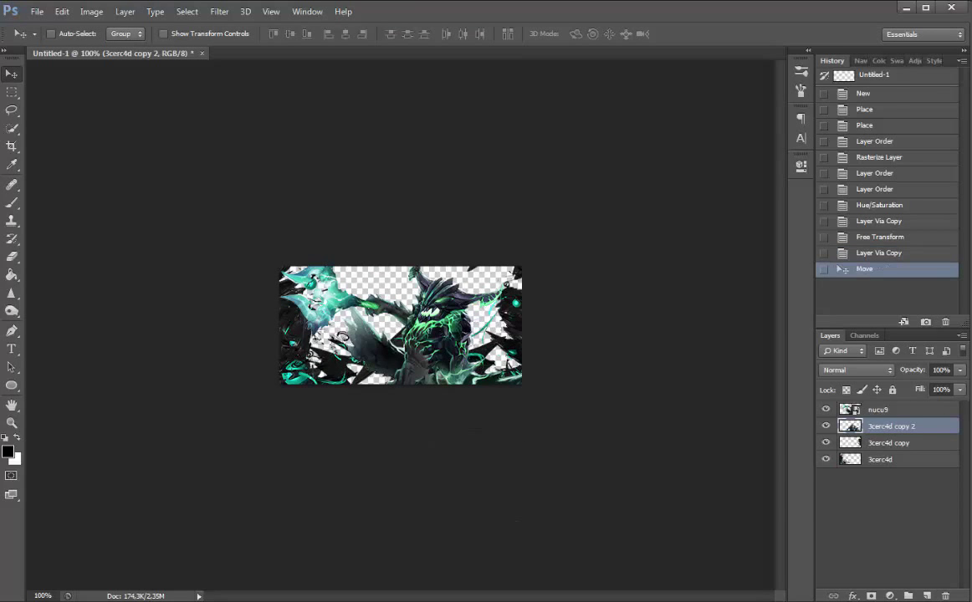
Place U9ZIH.png from the C4D Freezmy's Pack folder and enlarge it beyond the canvas height
key(alt+Tab)
scroll(478, 413, down, 15)
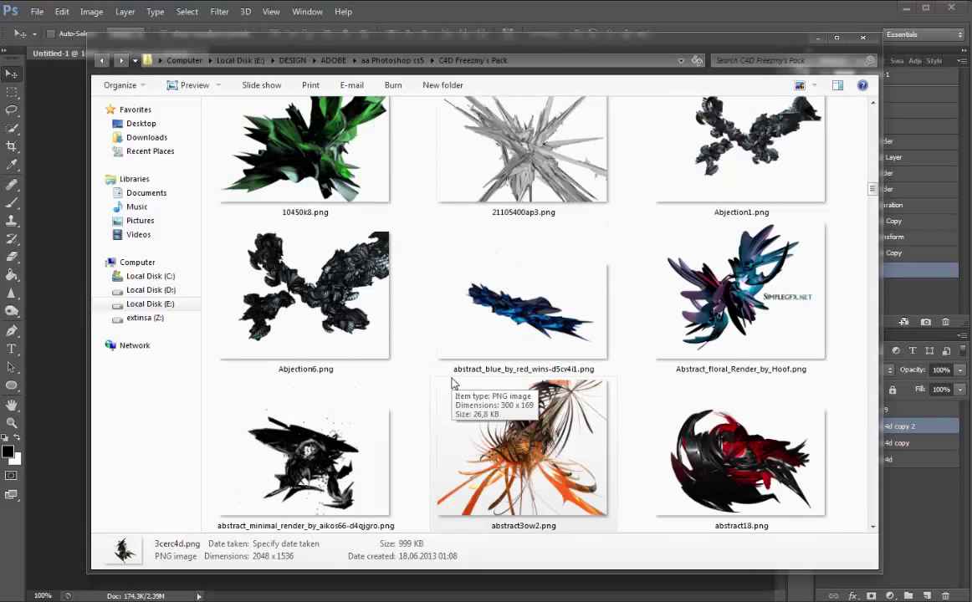
scroll(451, 382, down, 8)
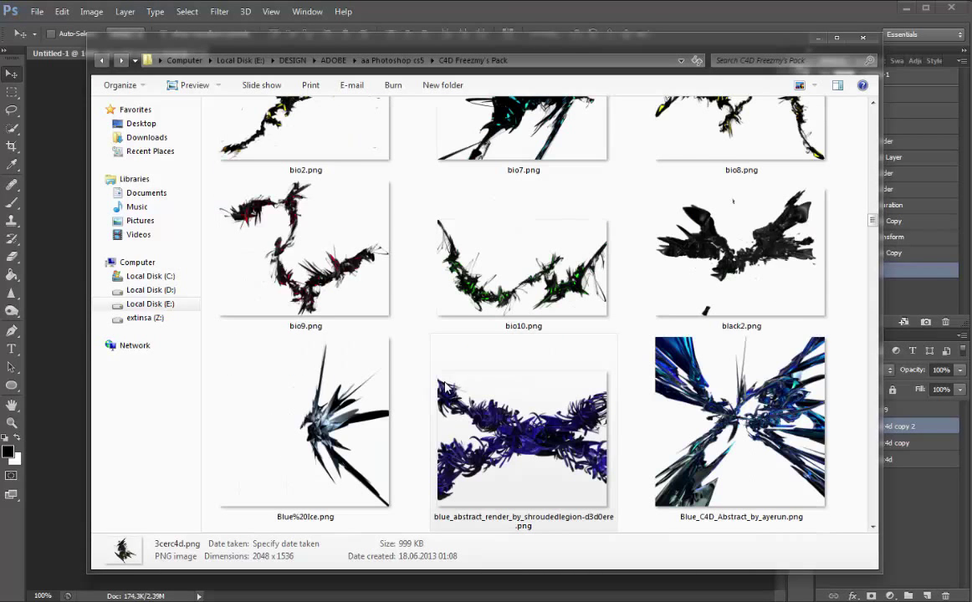
scroll(452, 383, down, 5)
scroll(430, 374, down, 5)
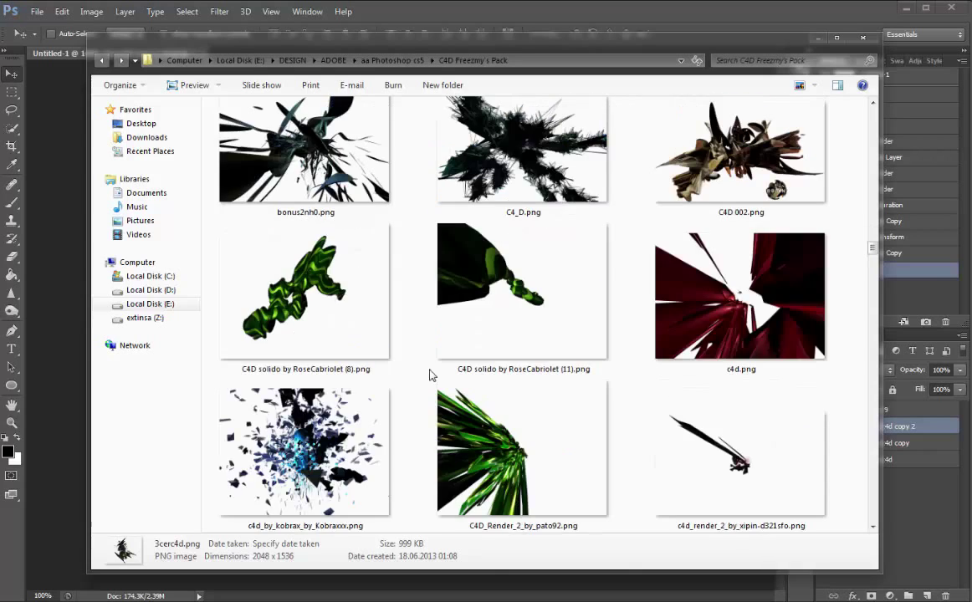
scroll(431, 374, down, 3)
scroll(412, 332, down, 5)
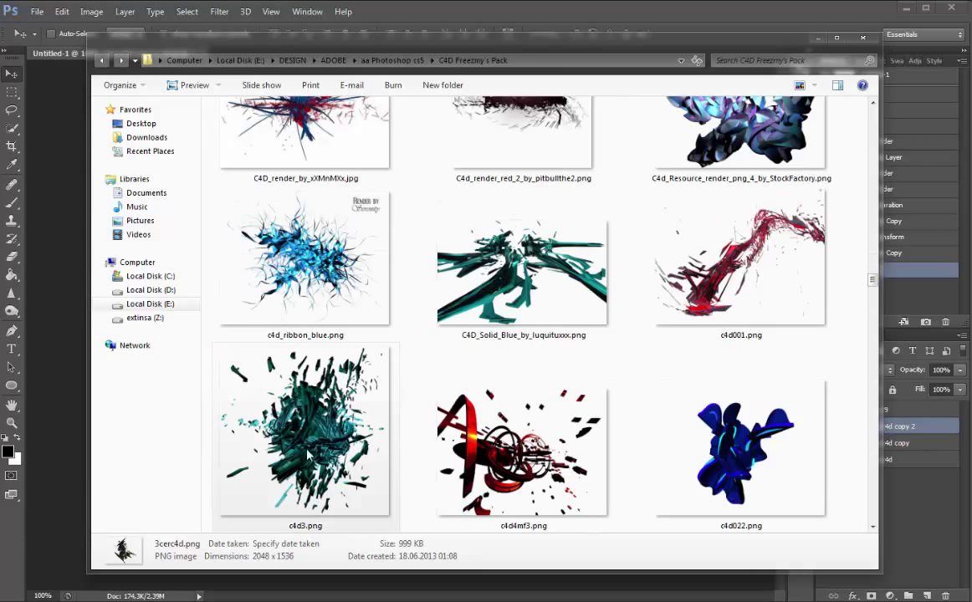
scroll(306, 380, down, 2)
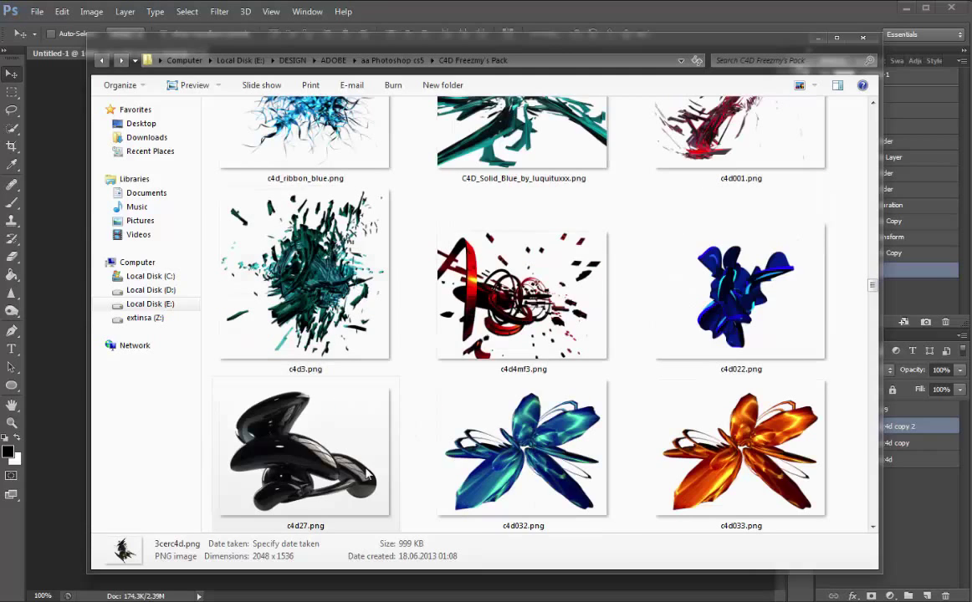
scroll(479, 412, down, 15)
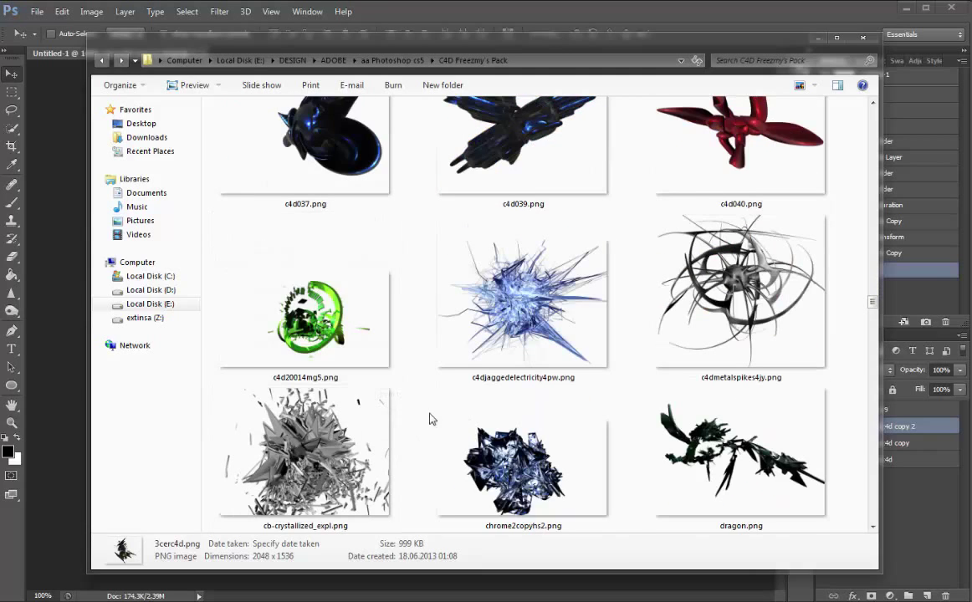
scroll(442, 409, down, 10)
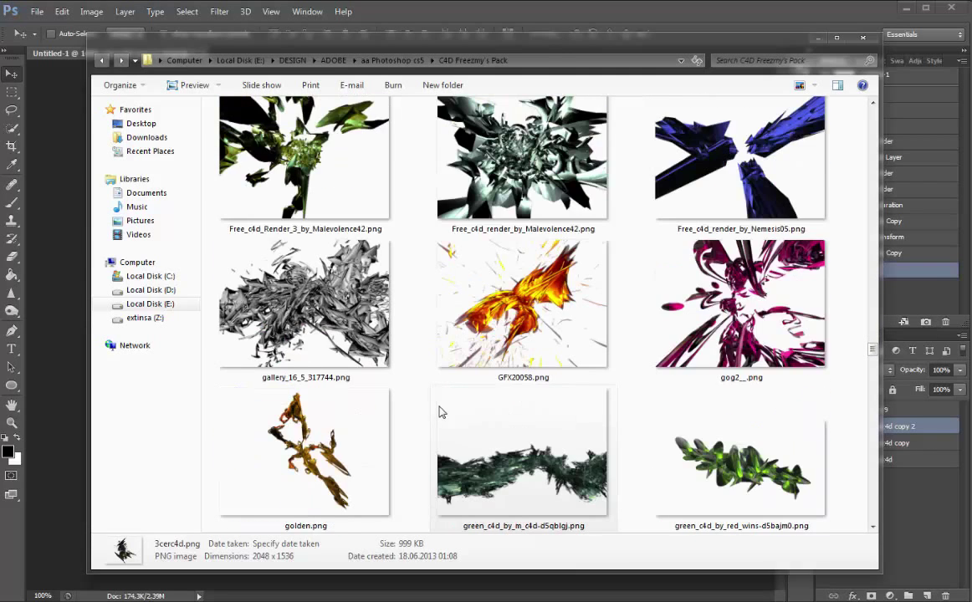
scroll(445, 399, down, 5)
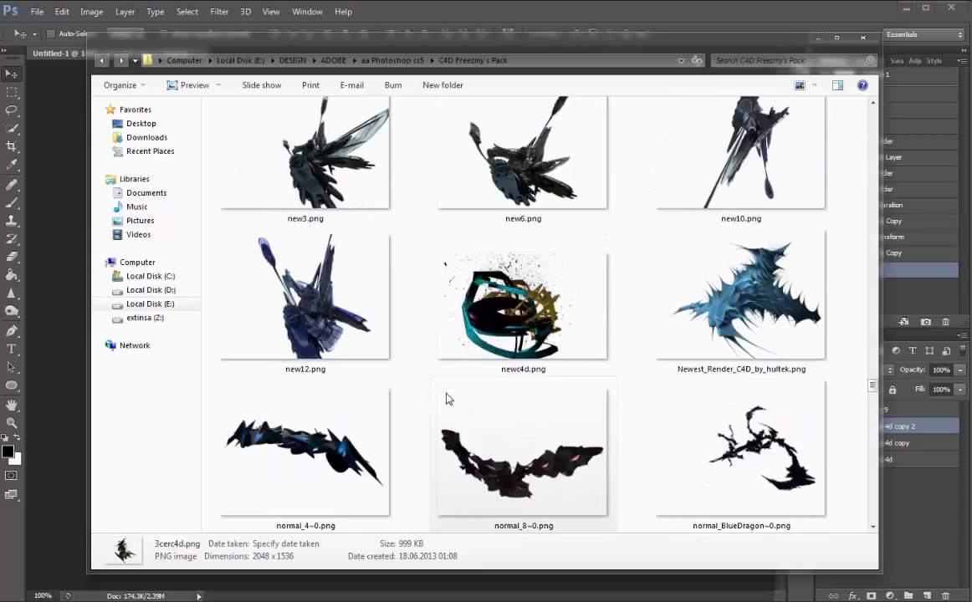
scroll(469, 401, down, 3)
scroll(495, 402, down, 8)
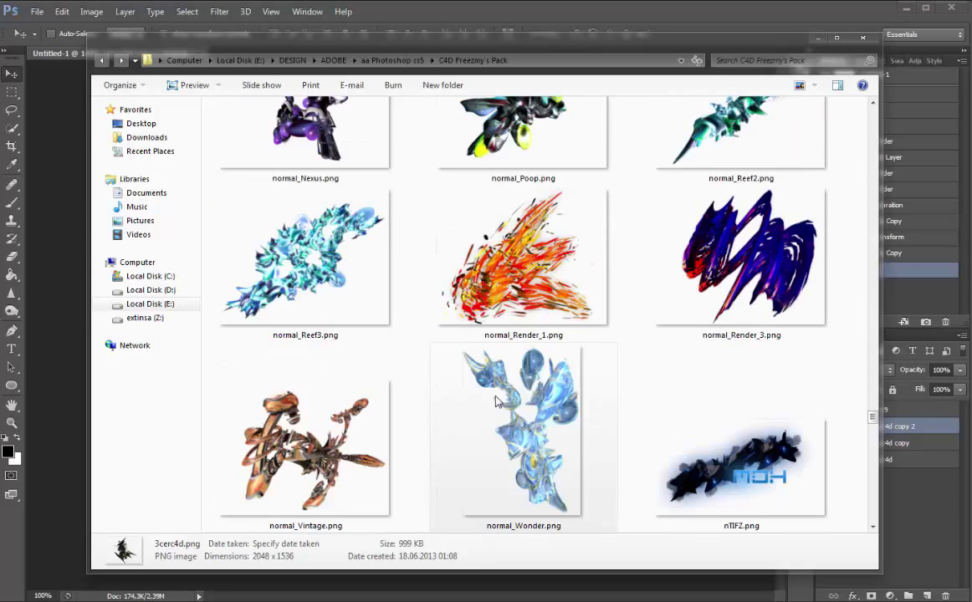
scroll(496, 402, down, 2)
scroll(496, 401, down, 5)
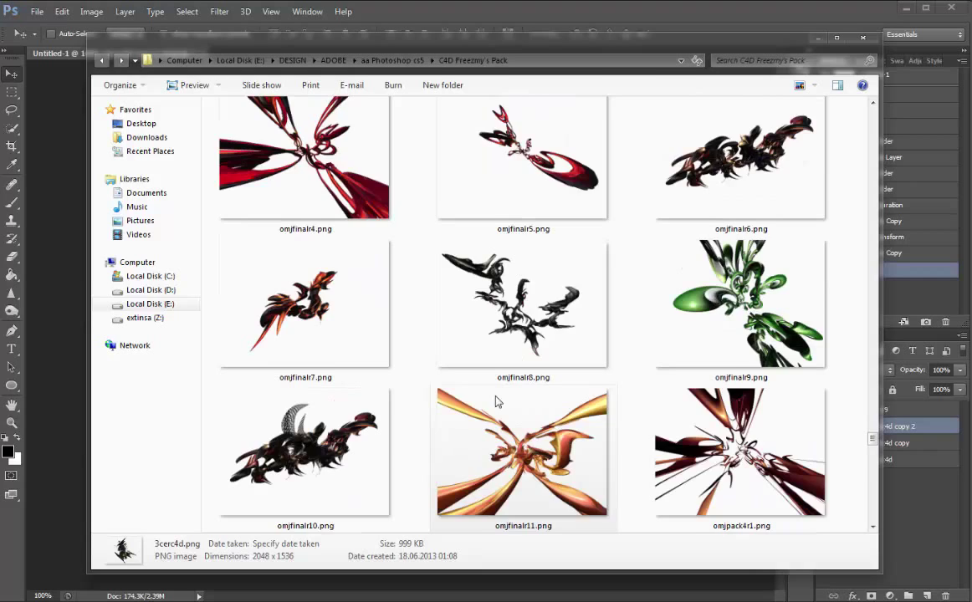
scroll(496, 401, down, 5)
scroll(496, 401, down, 4)
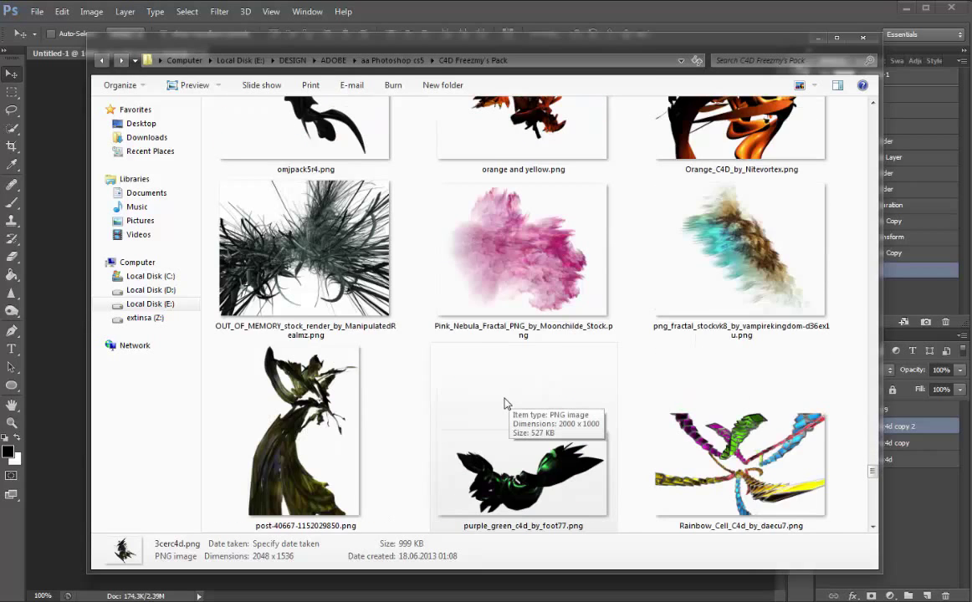
scroll(505, 403, down, 8)
scroll(308, 423, up, 3)
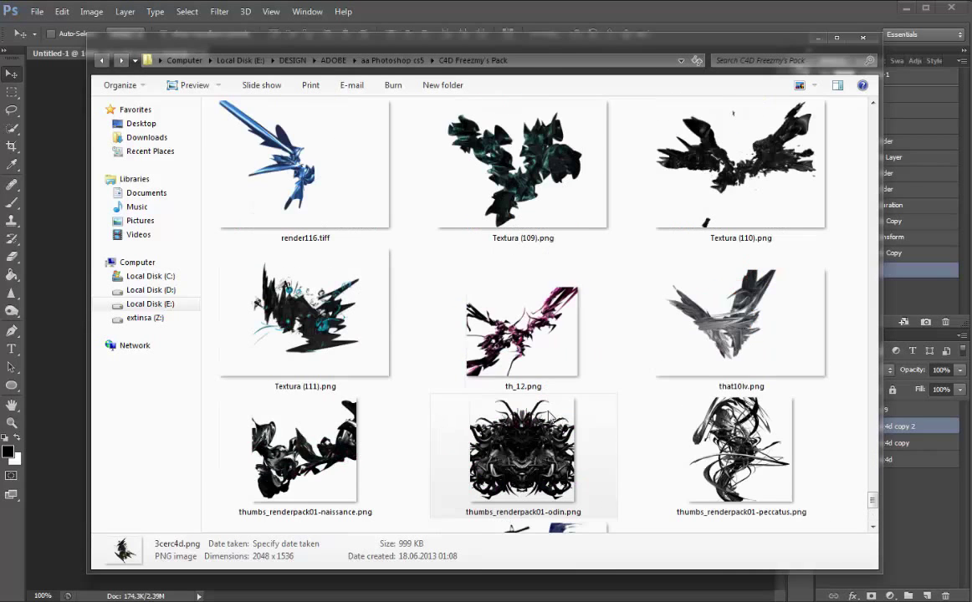
scroll(308, 377, down, 3)
drag(308, 338, 55, 274)
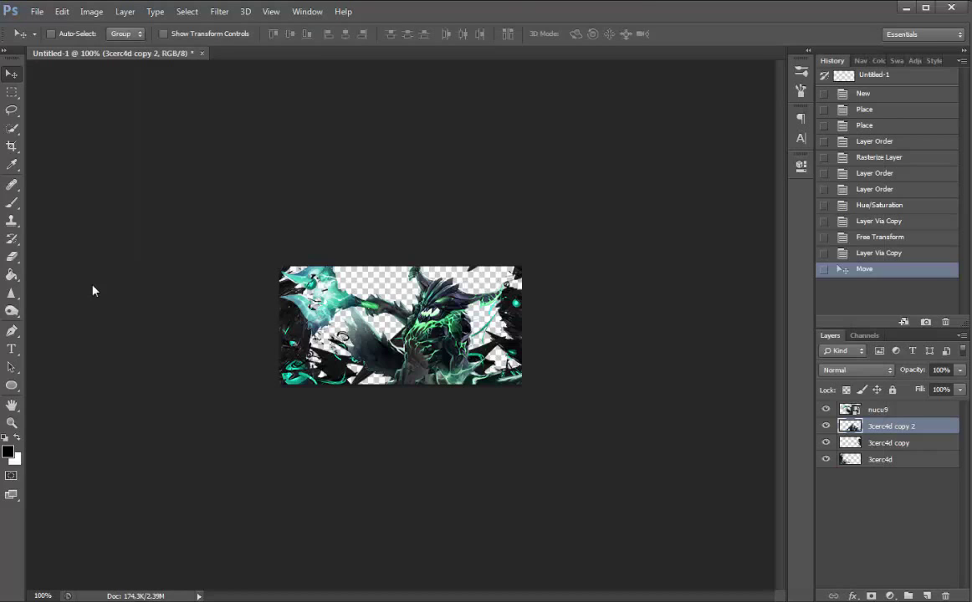
drag(494, 264, 605, 203)
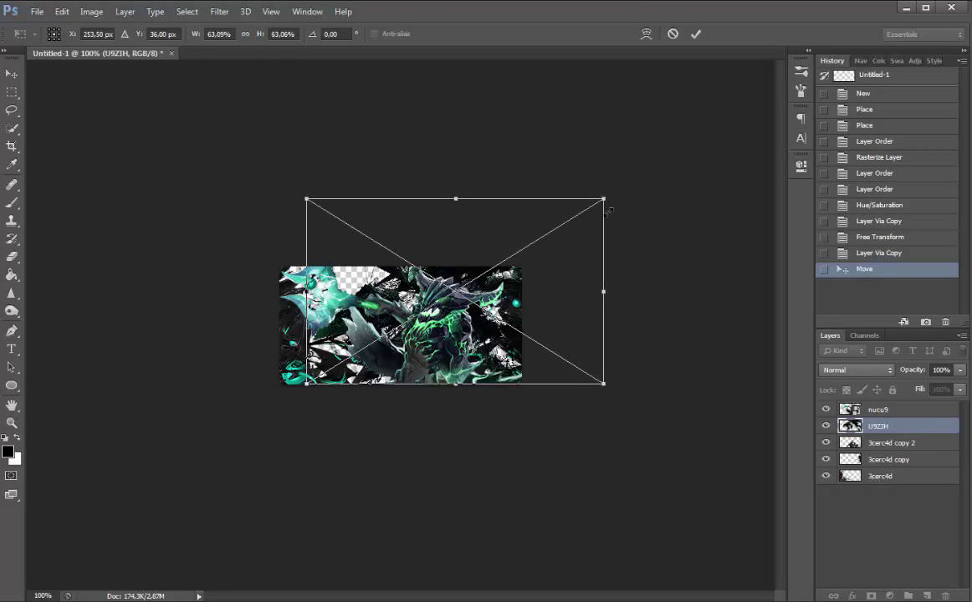
key(ctrl+z)
drag(495, 266, 543, 213)
key(Return)
Move the U9ZIH layer to the bottom of the stack, shift it and duplicate it to cover more of the background
drag(878, 426, 885, 498)
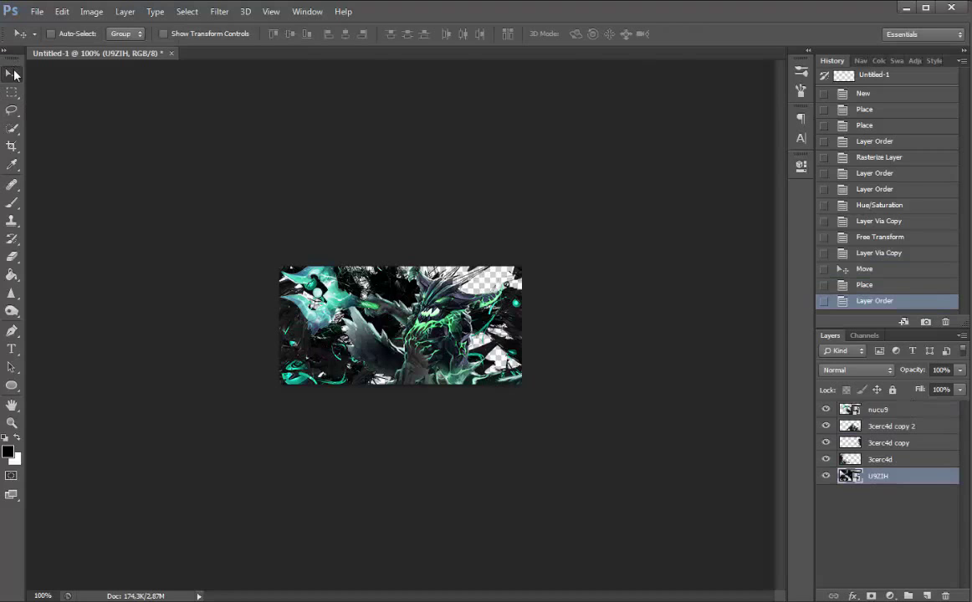
drag(334, 276, 311, 353)
key(ctrl+j)
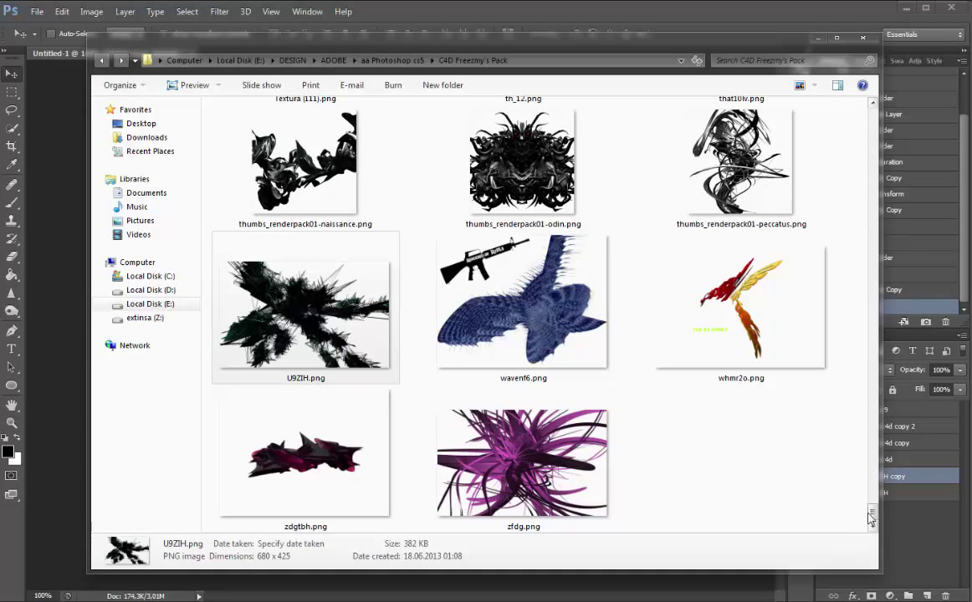
Place 1a.png from the C4D Freezmy's Pack folder, scale it to about 10.8% and position it behind the character
drag(871, 506, 878, 104)
scroll(617, 428, down, 5)
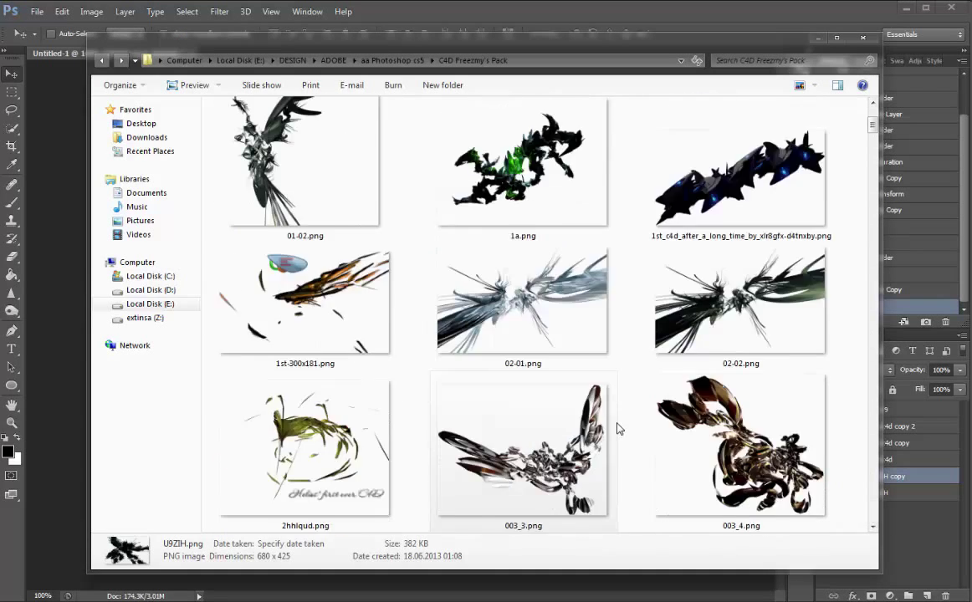
scroll(576, 372, up, 4)
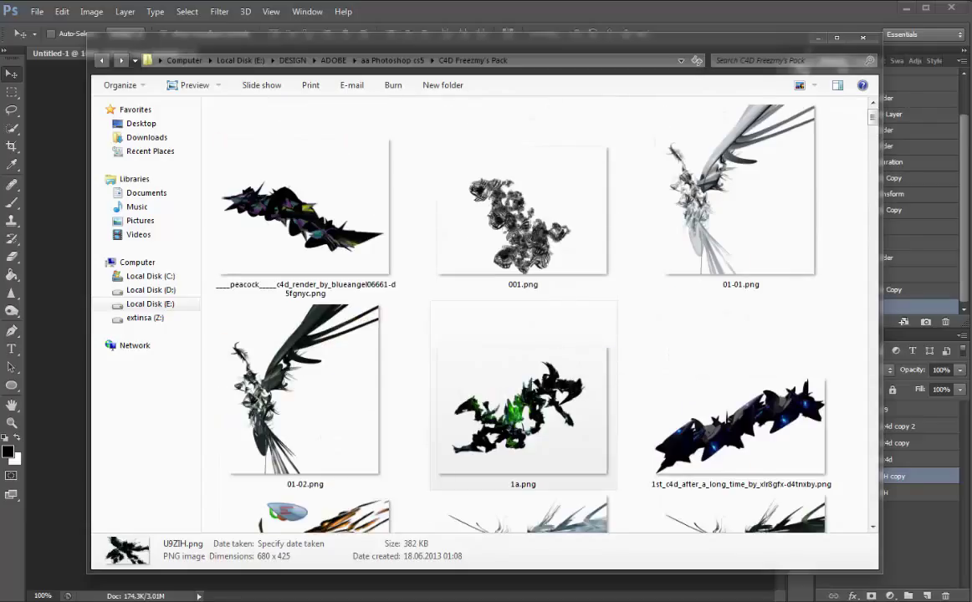
click(62, 258)
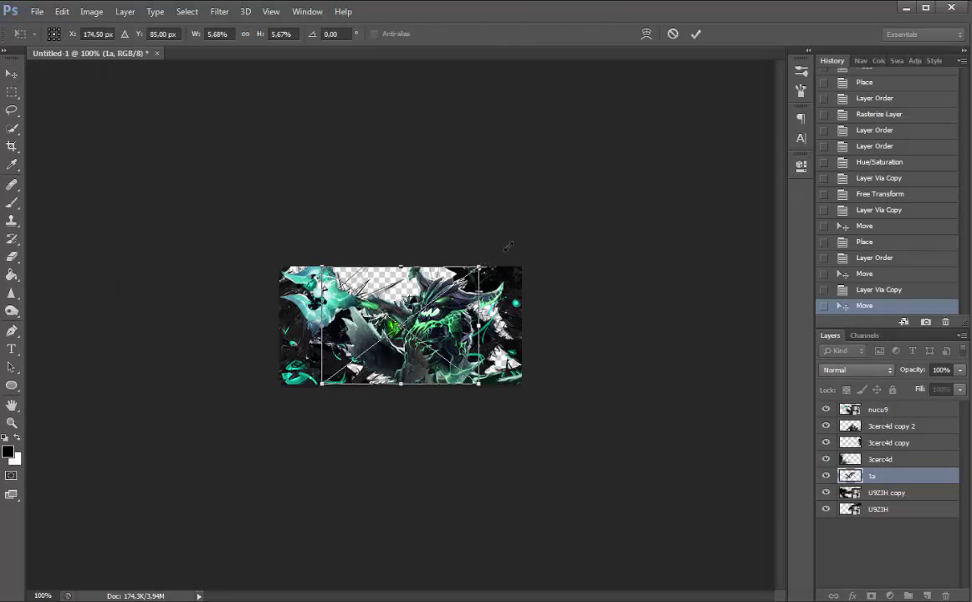
drag(507, 246, 550, 212)
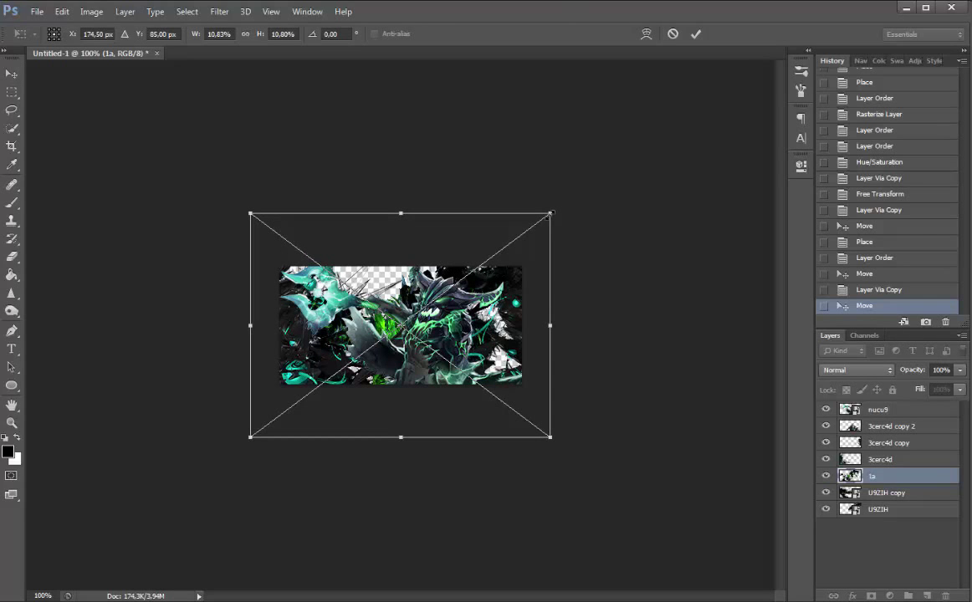
key(Return)
drag(403, 323, 438, 339)
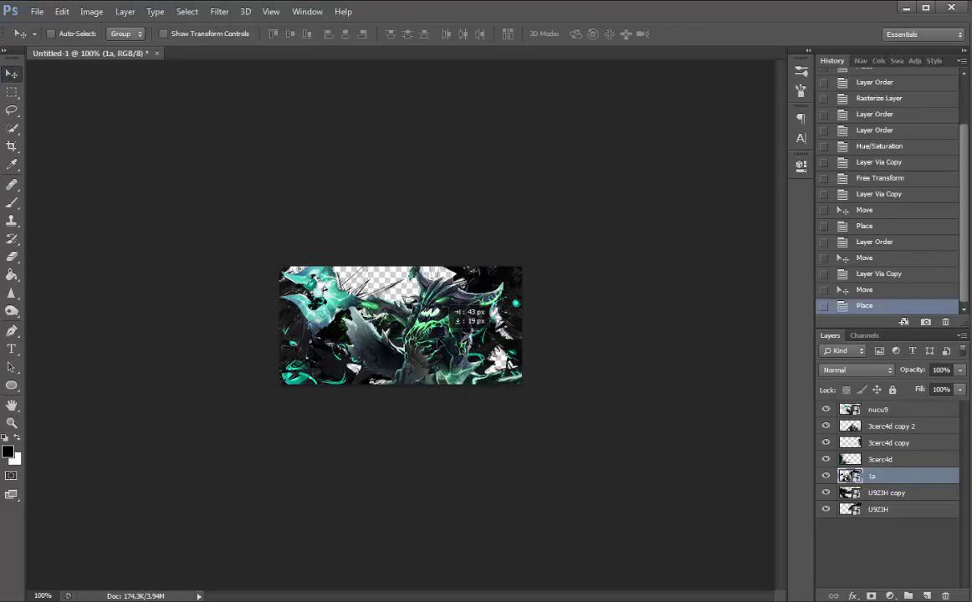
drag(443, 301, 430, 303)
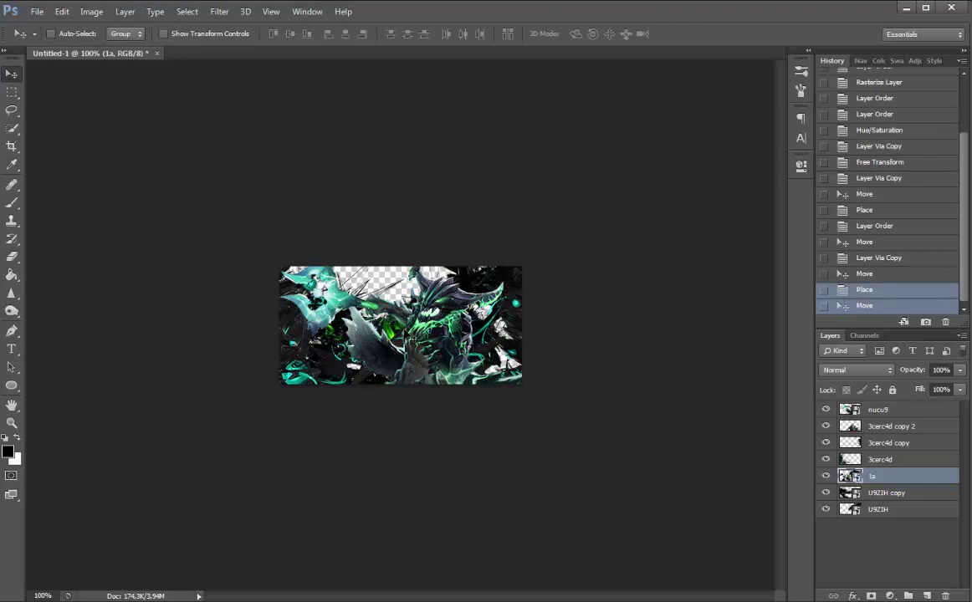
Place c4d3.png from the C4D Freezmy's Pack folder, scale it to about 18.9% and send it to the bottom of the layer stack
key(alt+Tab)
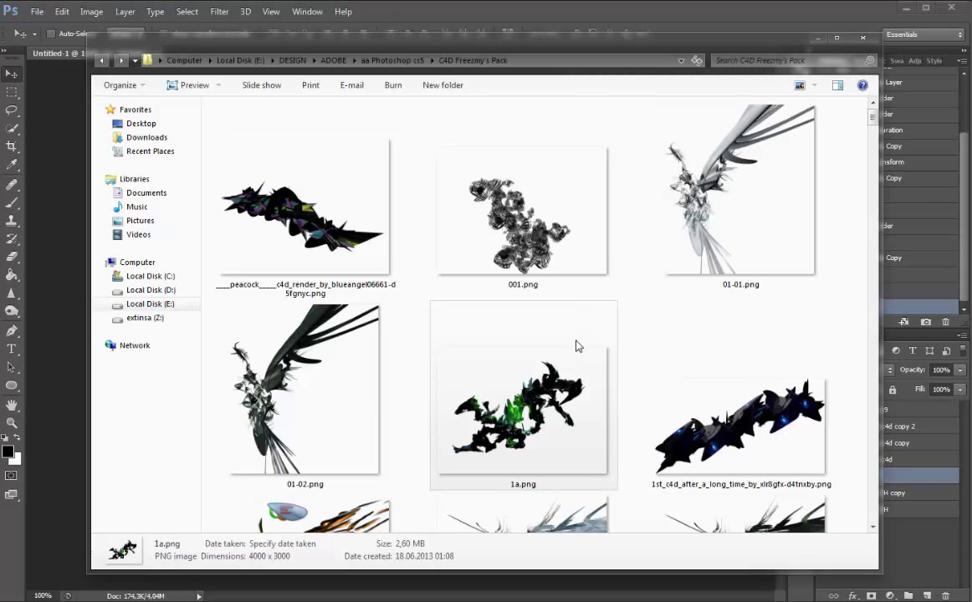
scroll(574, 346, down, 3)
scroll(559, 345, down, 12)
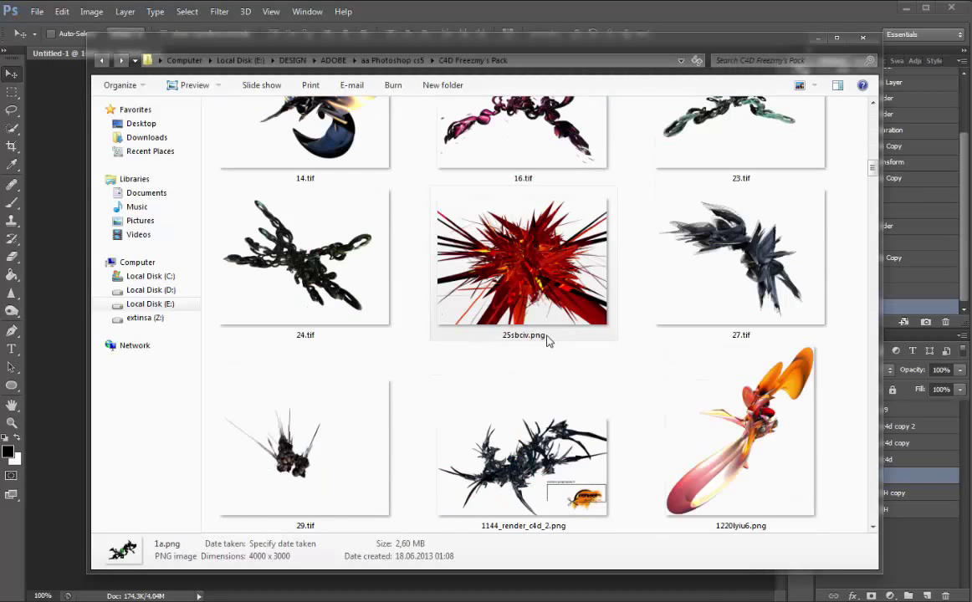
scroll(548, 341, down, 2)
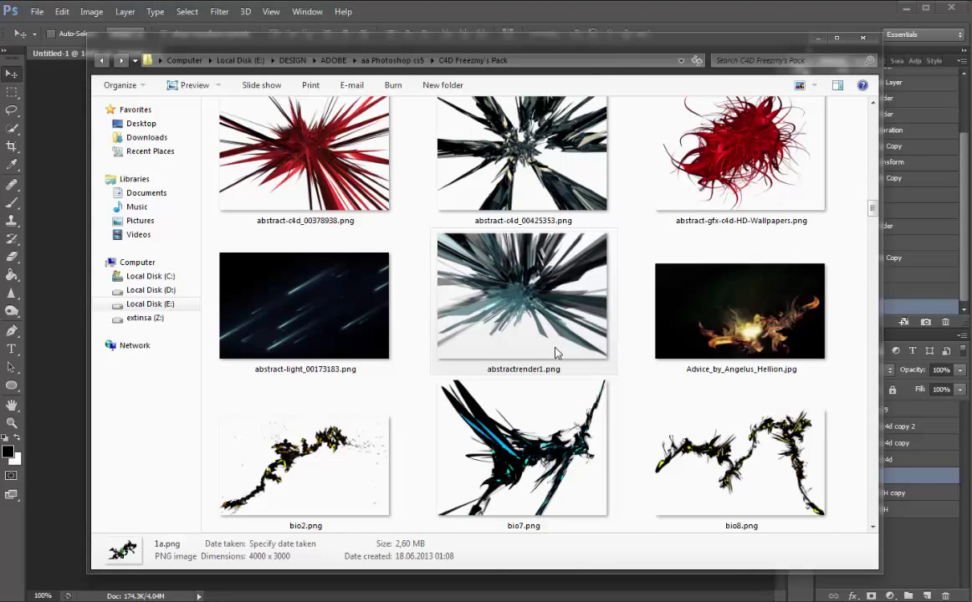
scroll(552, 347, up, 1)
scroll(505, 333, down, 2)
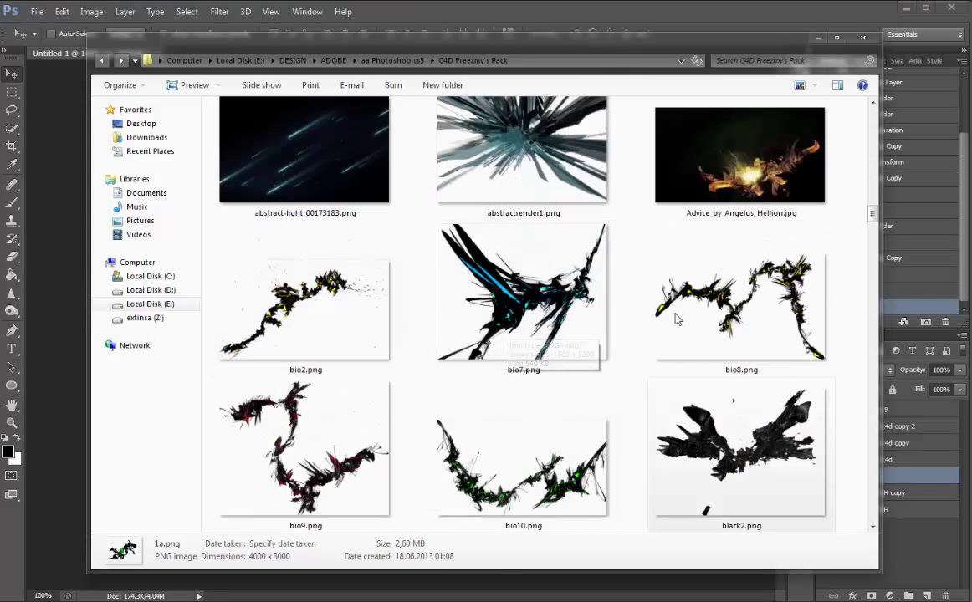
scroll(518, 372, down, 3)
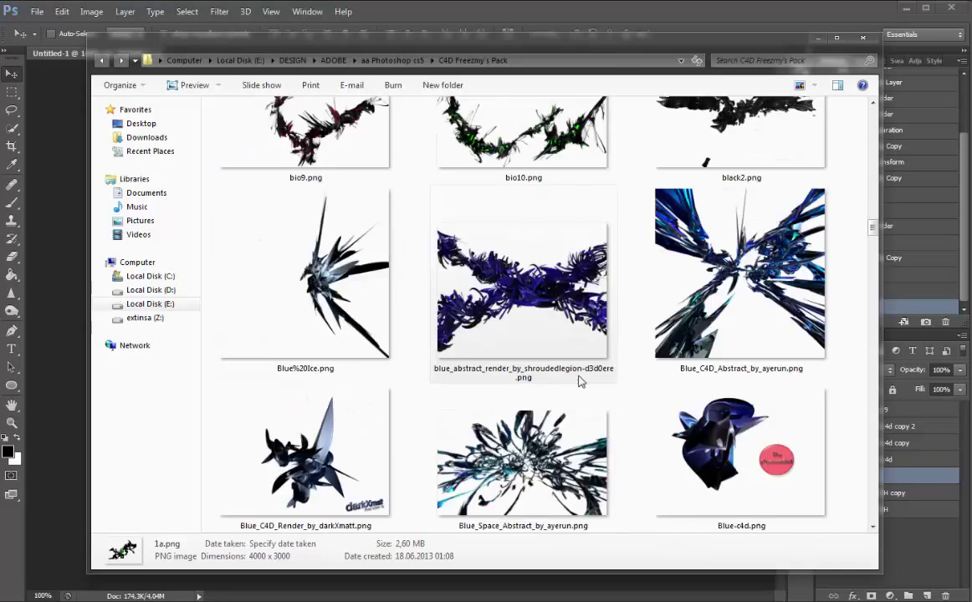
scroll(539, 368, down, 2)
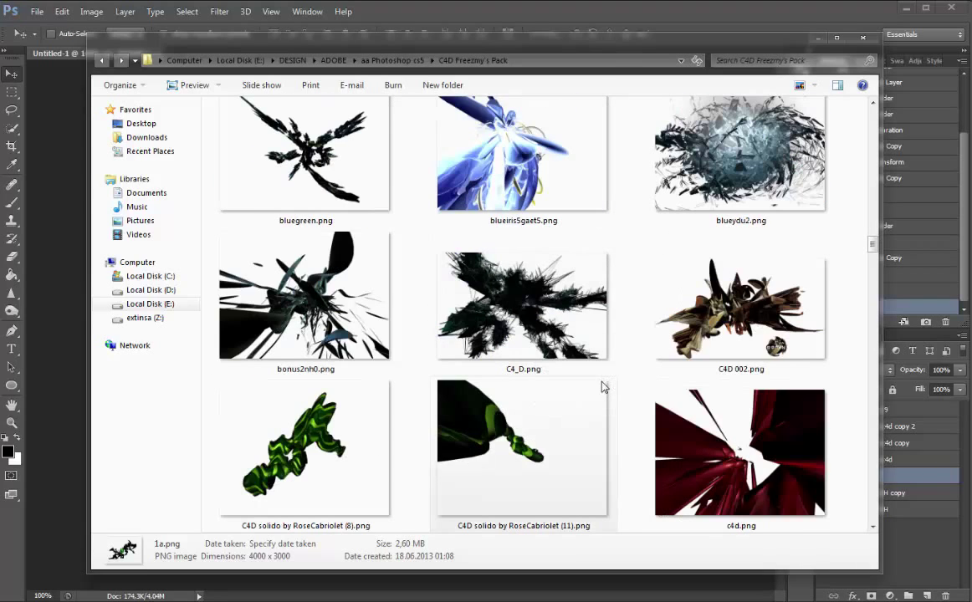
scroll(597, 381, down, 2)
scroll(515, 358, down, 5)
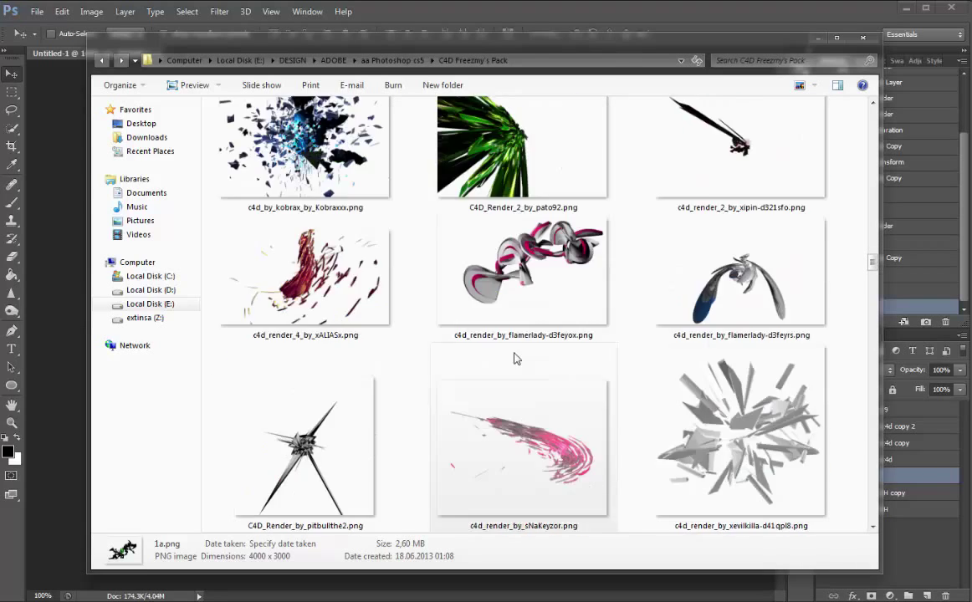
drag(311, 291, 76, 252)
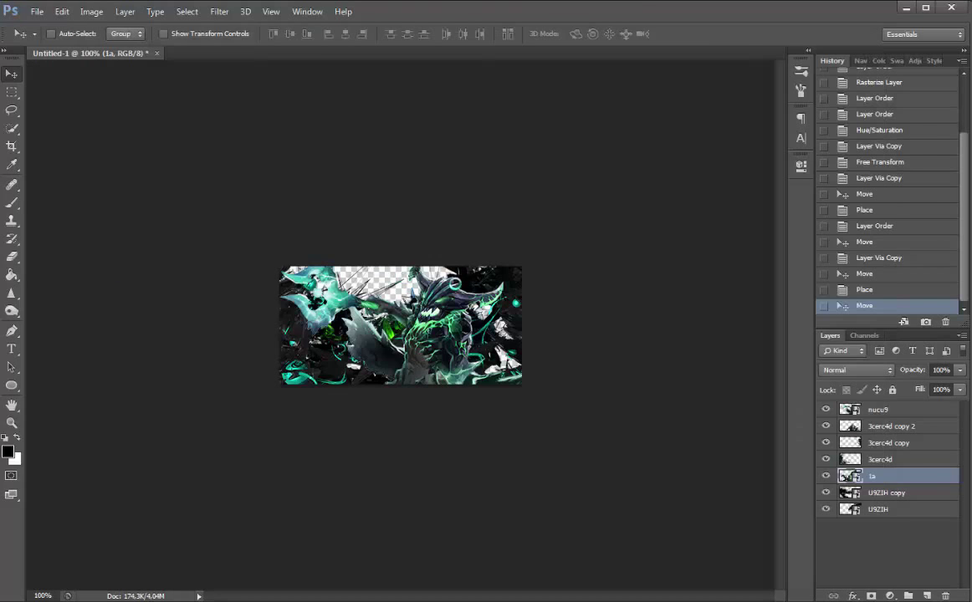
drag(458, 267, 532, 196)
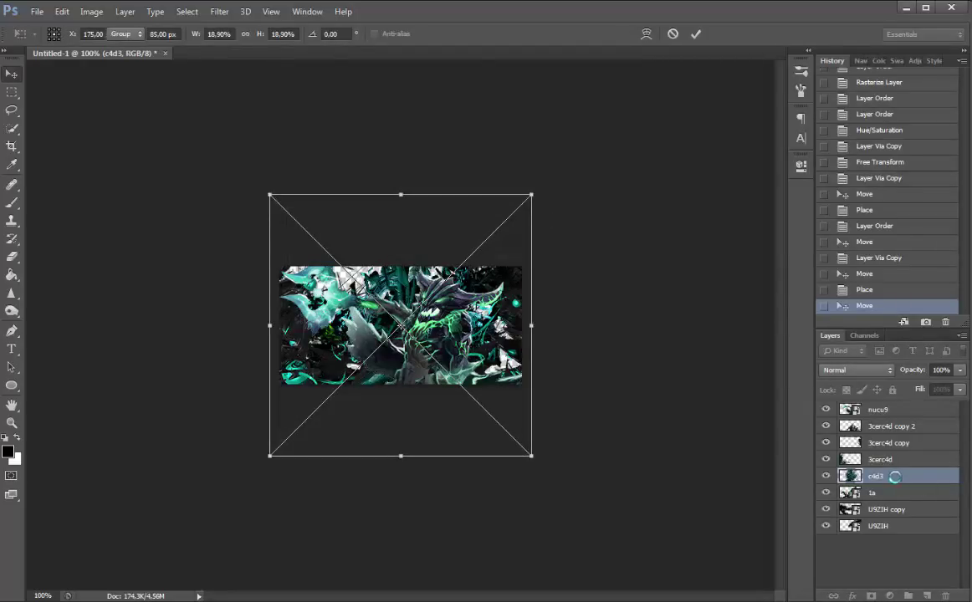
key(Return)
drag(878, 476, 858, 532)
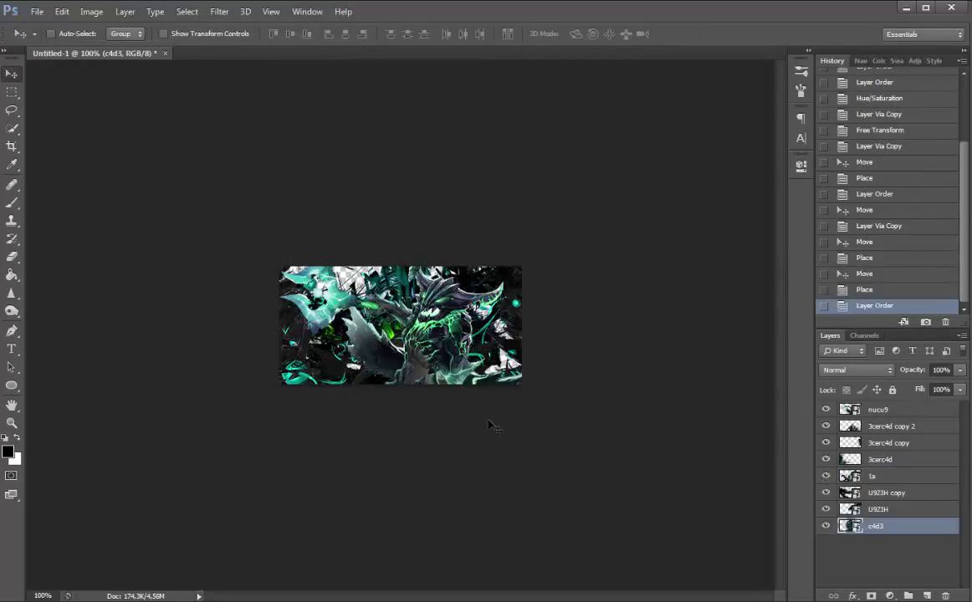
Place omjfinalr7.png from the C4D Freezmy's Pack folder, enlarge it beyond the canvas height and order it directly below the 1a layer
key(alt+Tab)
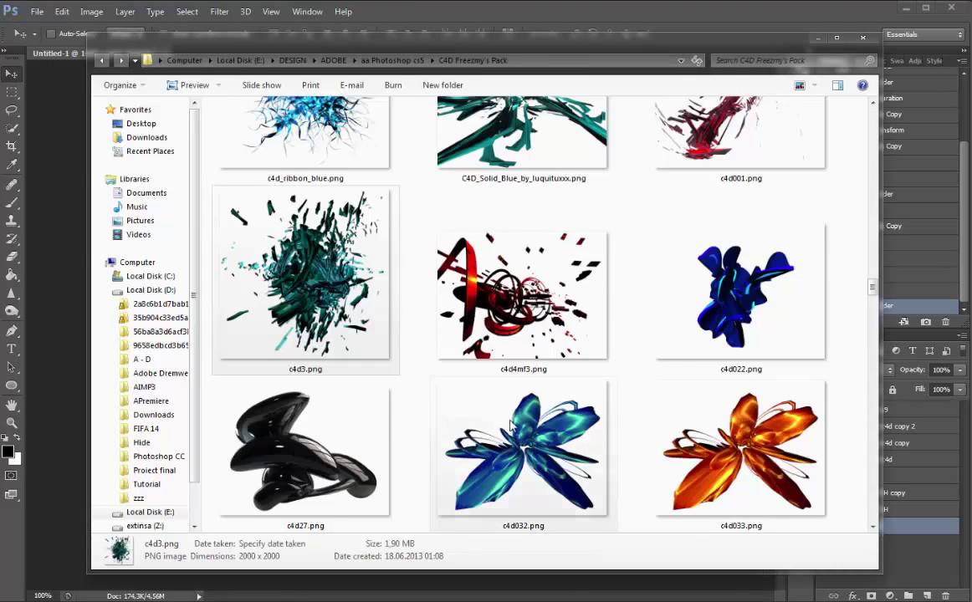
scroll(467, 388, down, 3)
scroll(489, 379, down, 3)
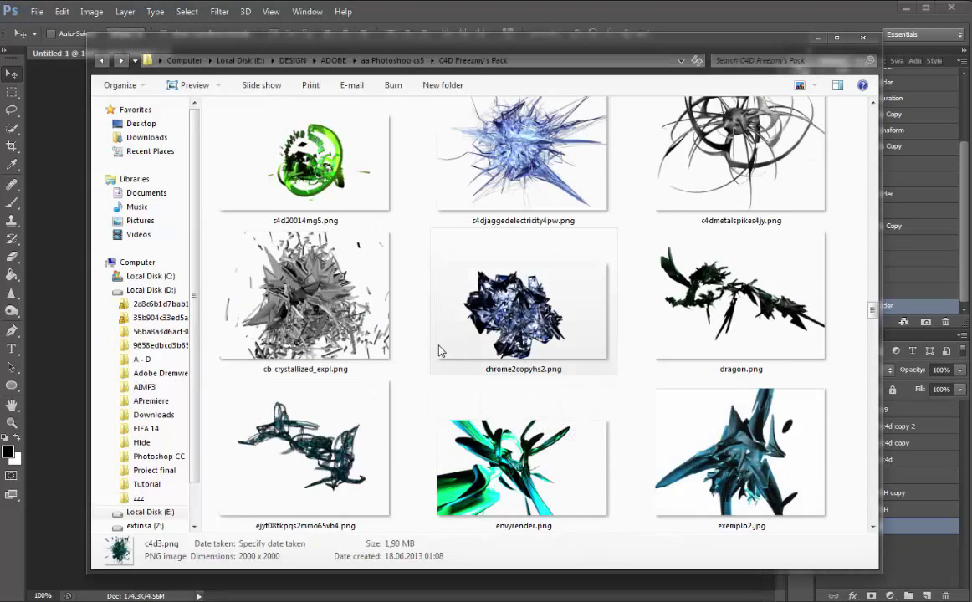
scroll(440, 346, down, 3)
scroll(458, 332, down, 3)
scroll(419, 333, down, 10)
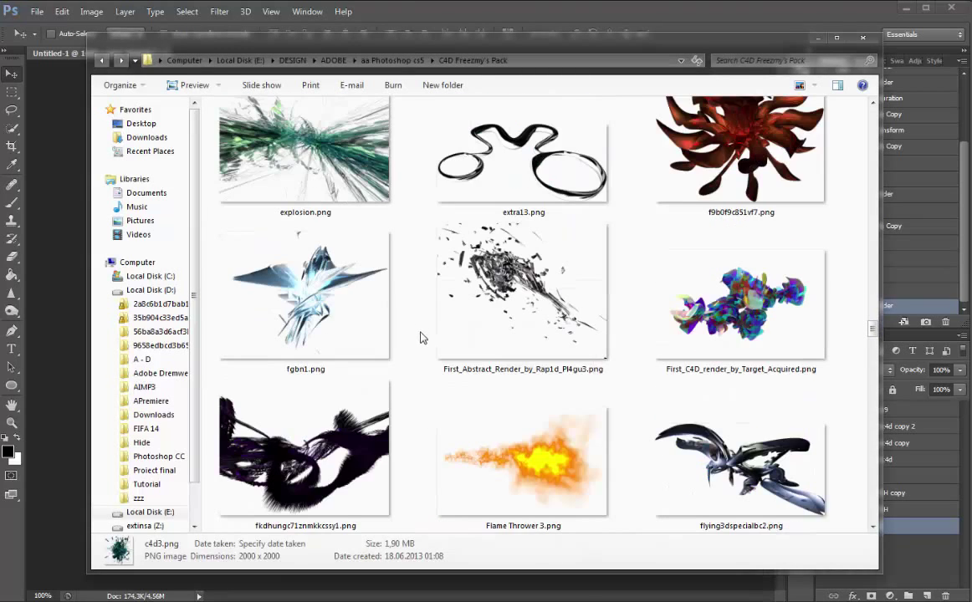
scroll(418, 352, down, 3)
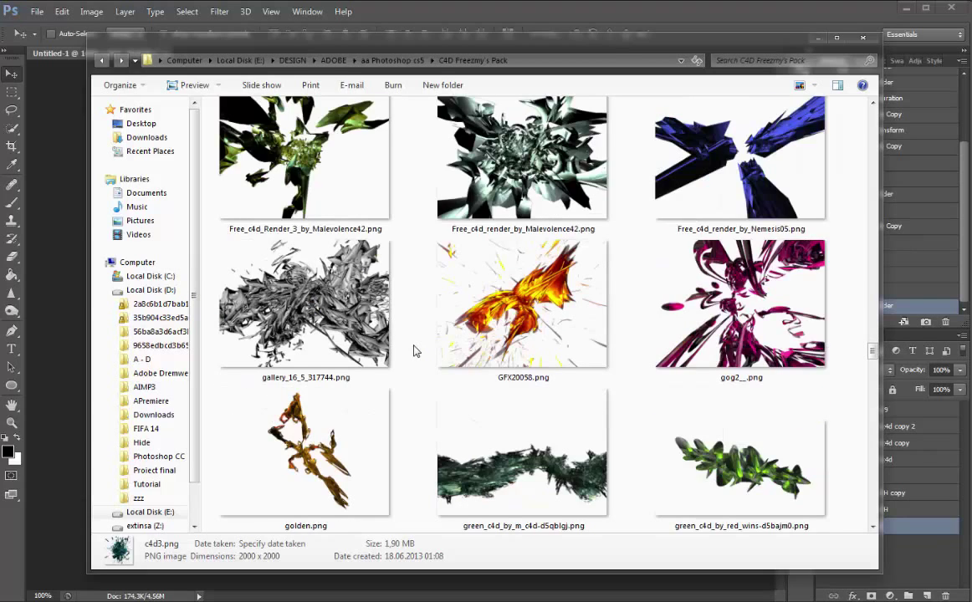
scroll(418, 363, down, 20)
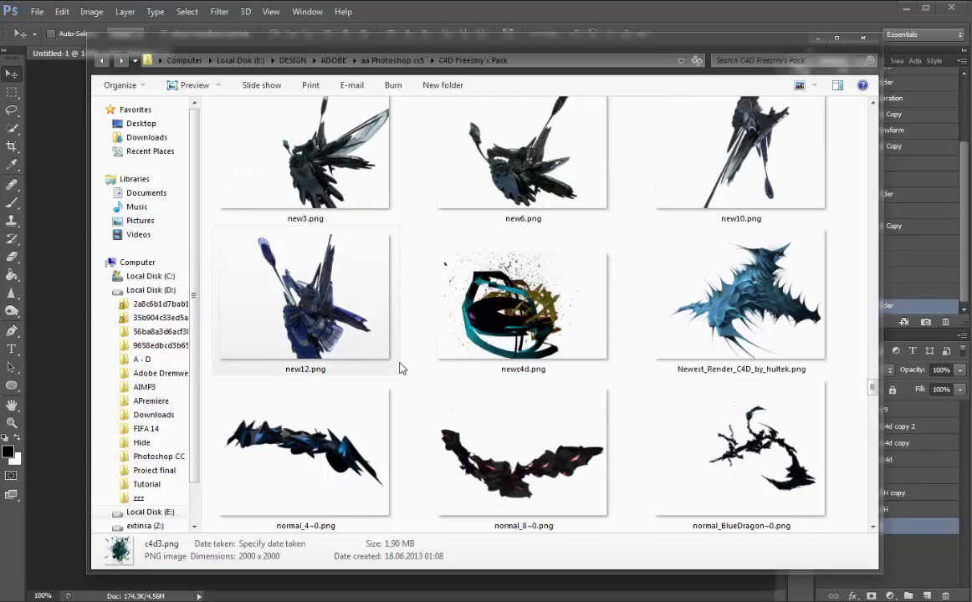
scroll(408, 360, down, 6)
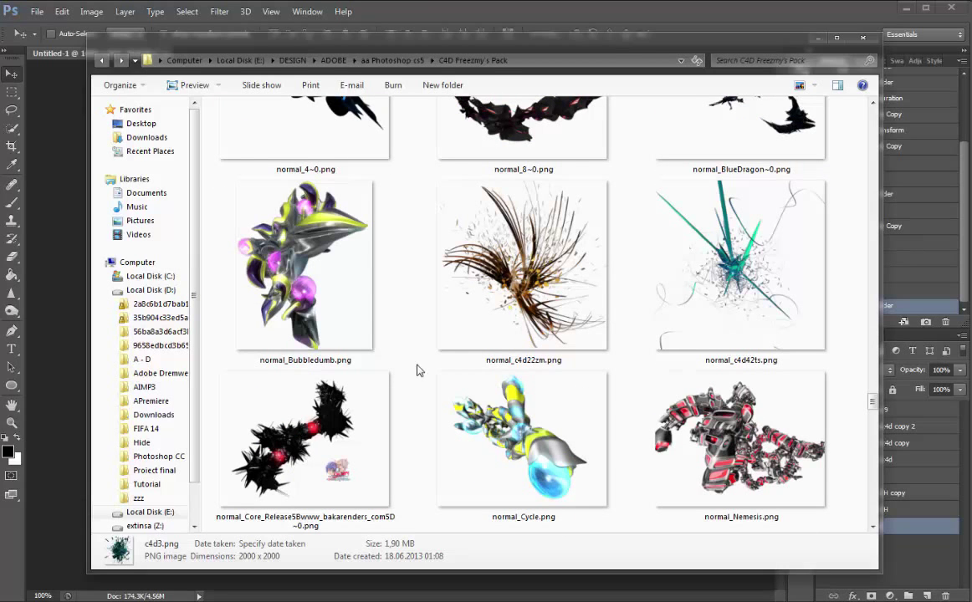
scroll(414, 364, down, 10)
scroll(396, 339, down, 6)
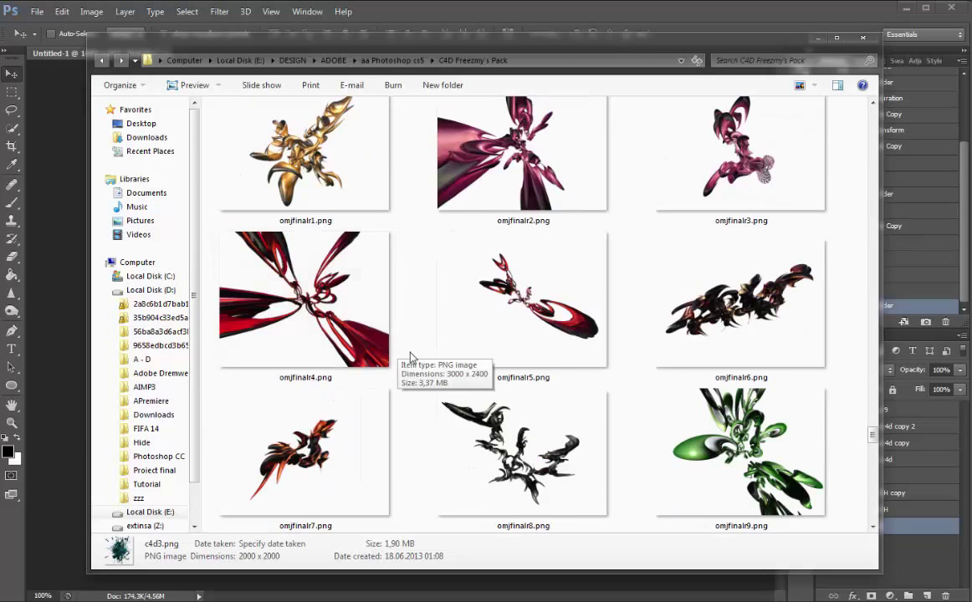
scroll(426, 358, down, 3)
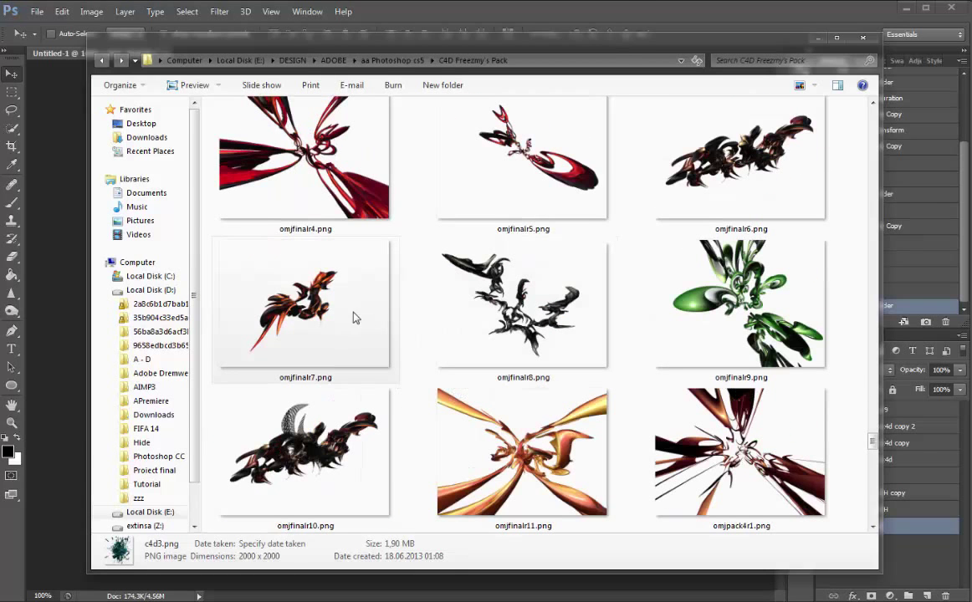
click(59, 221)
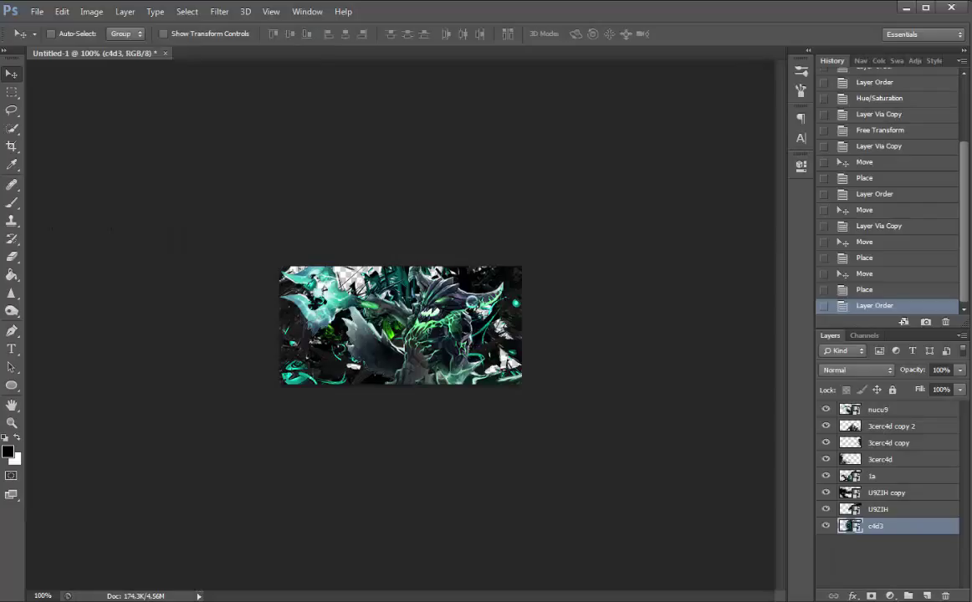
drag(480, 267, 544, 171)
drag(891, 535, 861, 485)
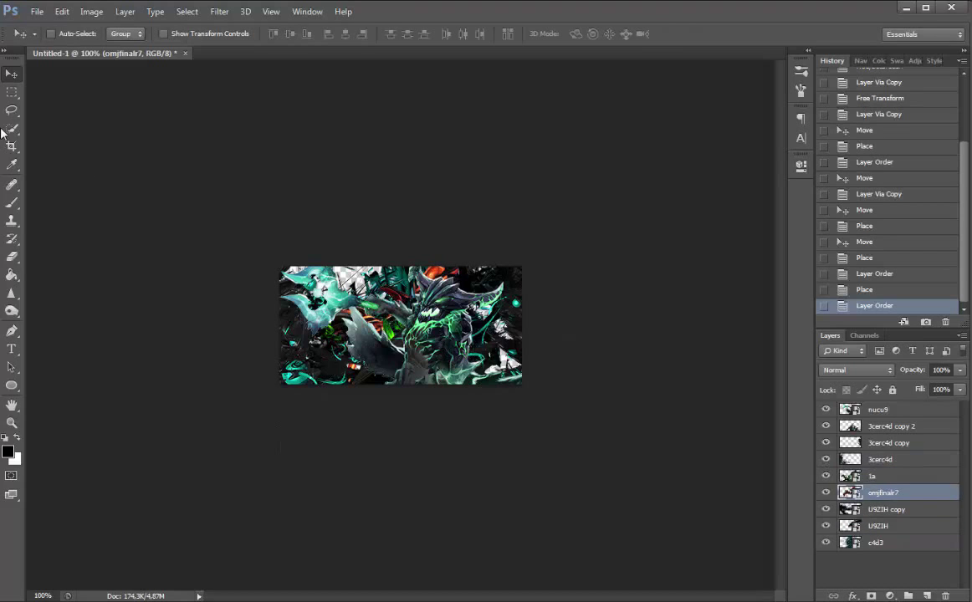
Raise the omjfinalr7 layer to just below 3cerc4d copy 2 and position it beside the character's right side
drag(401, 321, 512, 326)
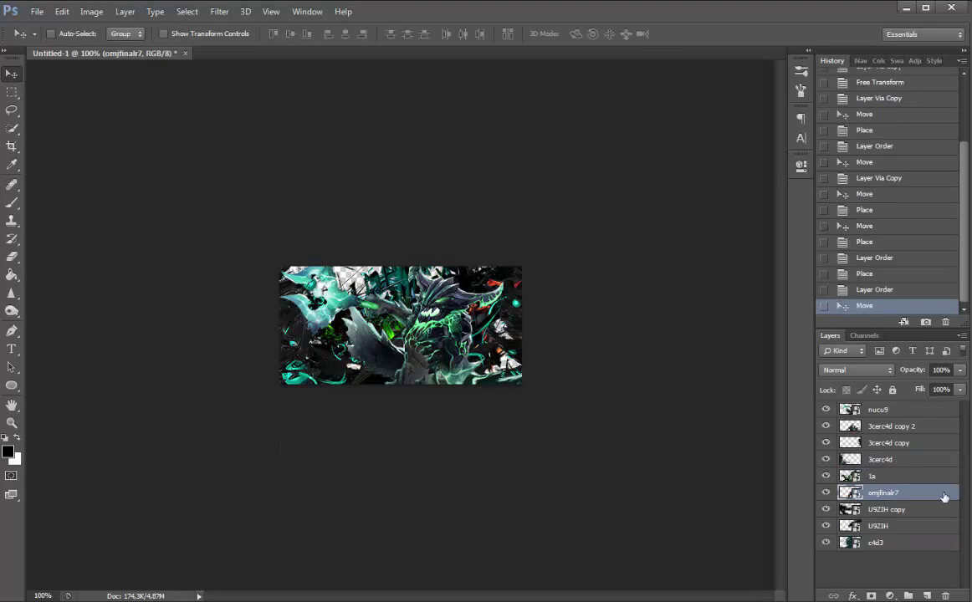
drag(899, 491, 880, 435)
drag(487, 360, 491, 379)
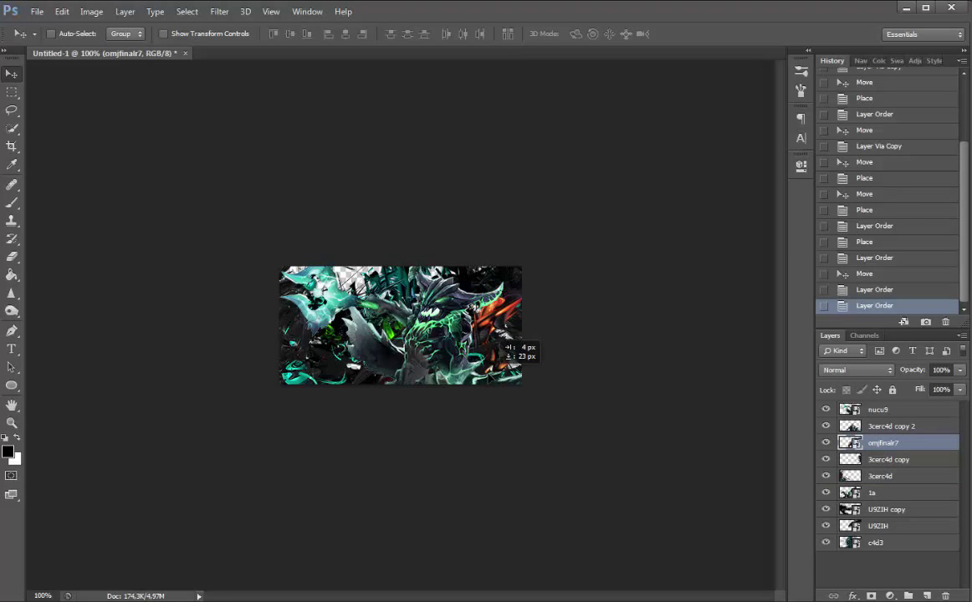
drag(500, 339, 503, 353)
Rasterize the omjfinalr7 layer and shift its hue to +143 with Hue/Saturation
right_click(895, 443)
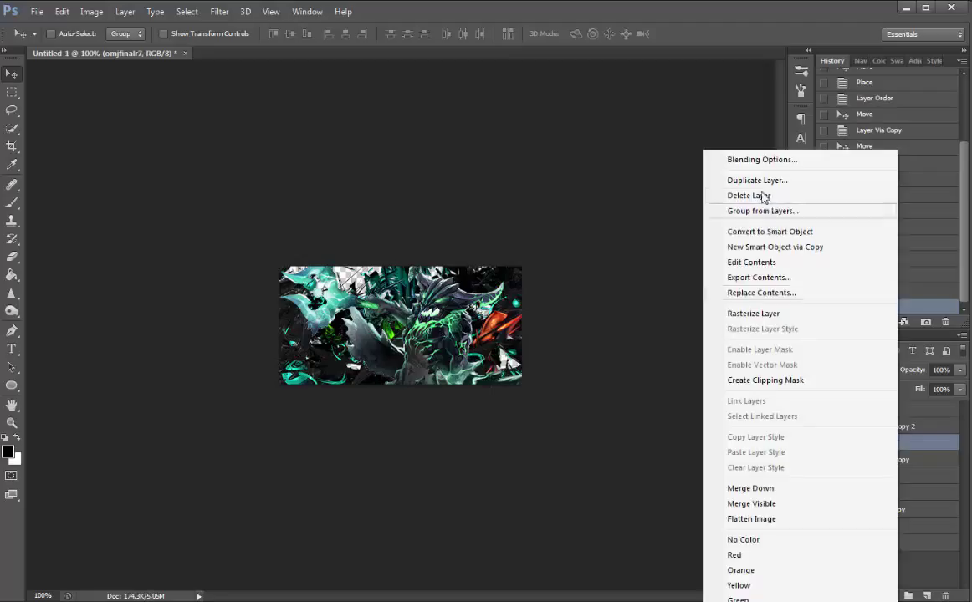
click(770, 313)
click(98, 15)
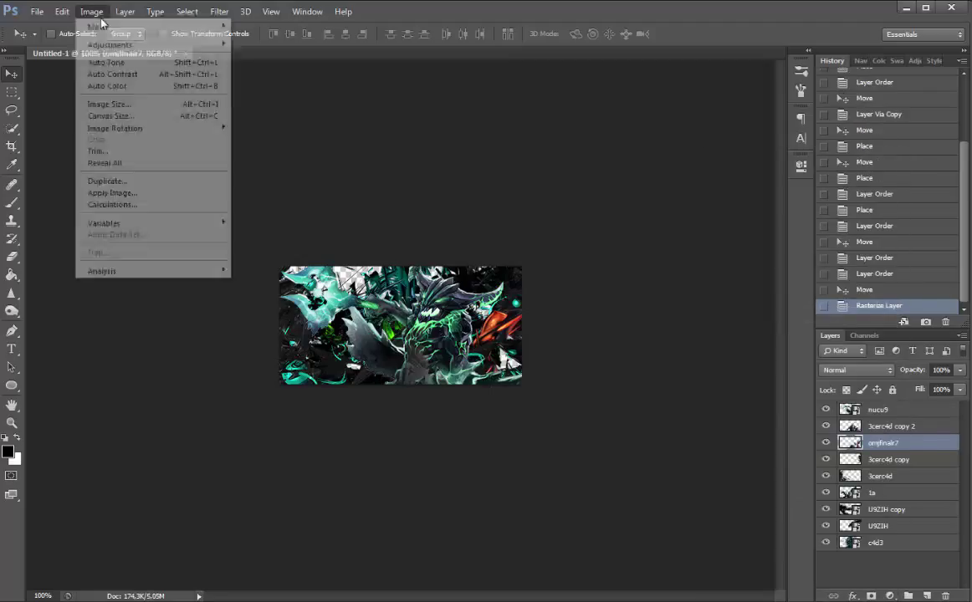
mouse_move(113, 44)
click(266, 97)
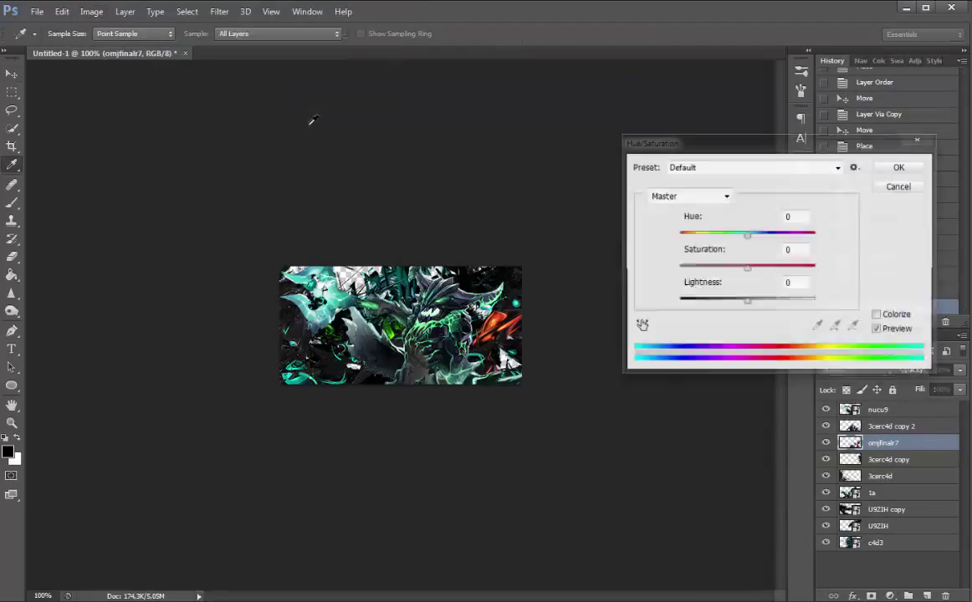
drag(746, 236, 806, 239)
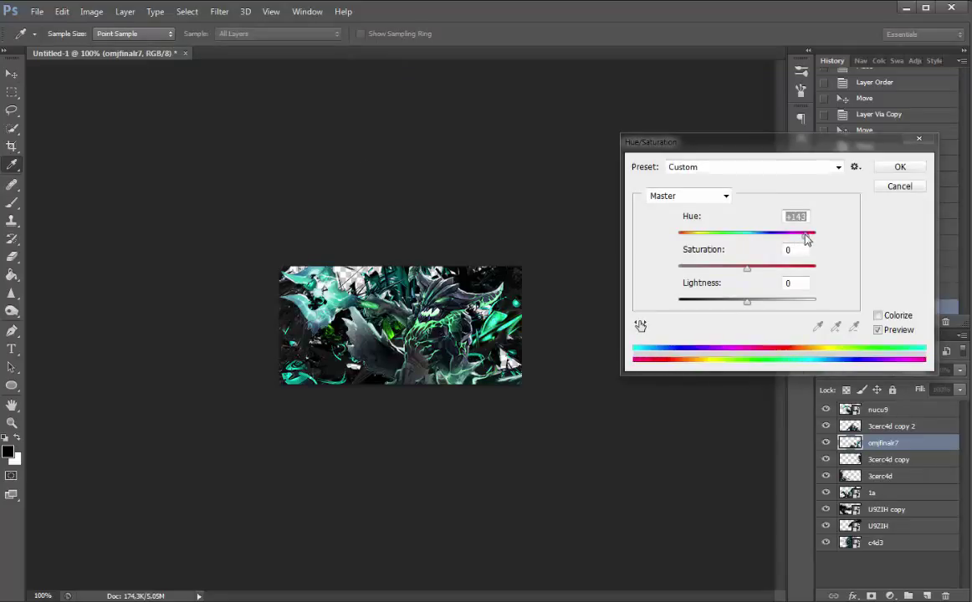
click(899, 169)
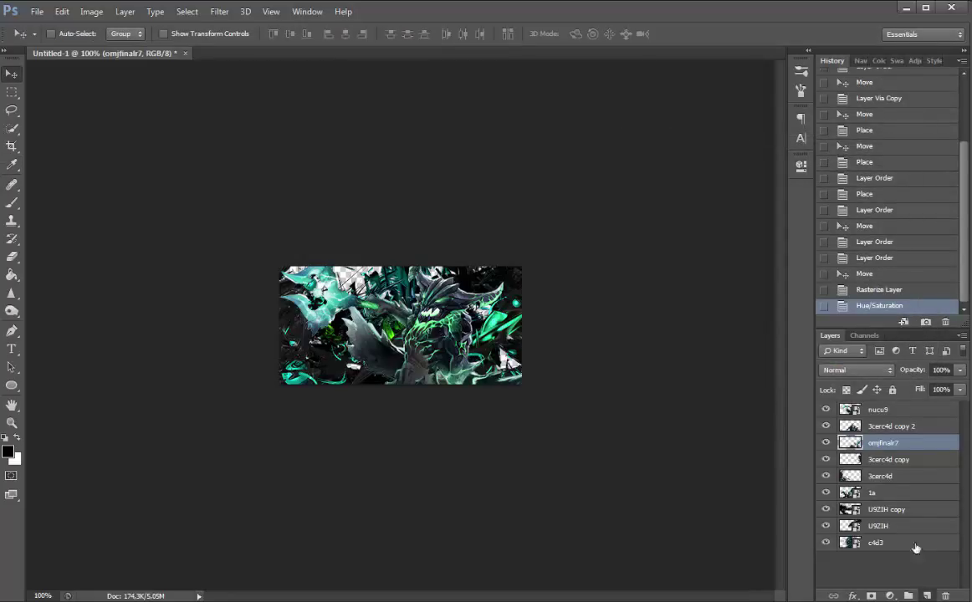
Add a new layer at the bottom of the stack and fill it with black
click(927, 595)
drag(891, 447, 899, 573)
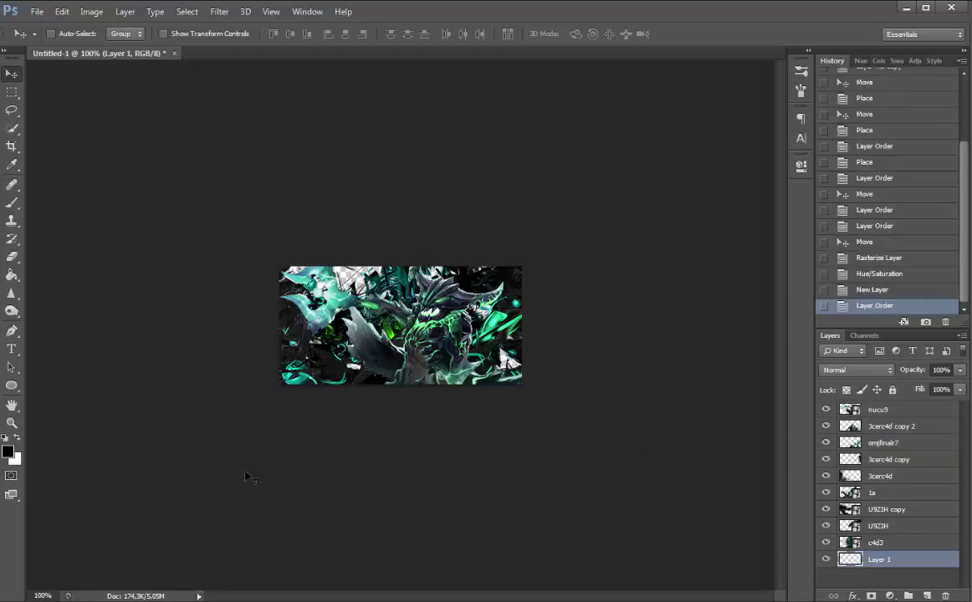
click(12, 274)
click(351, 289)
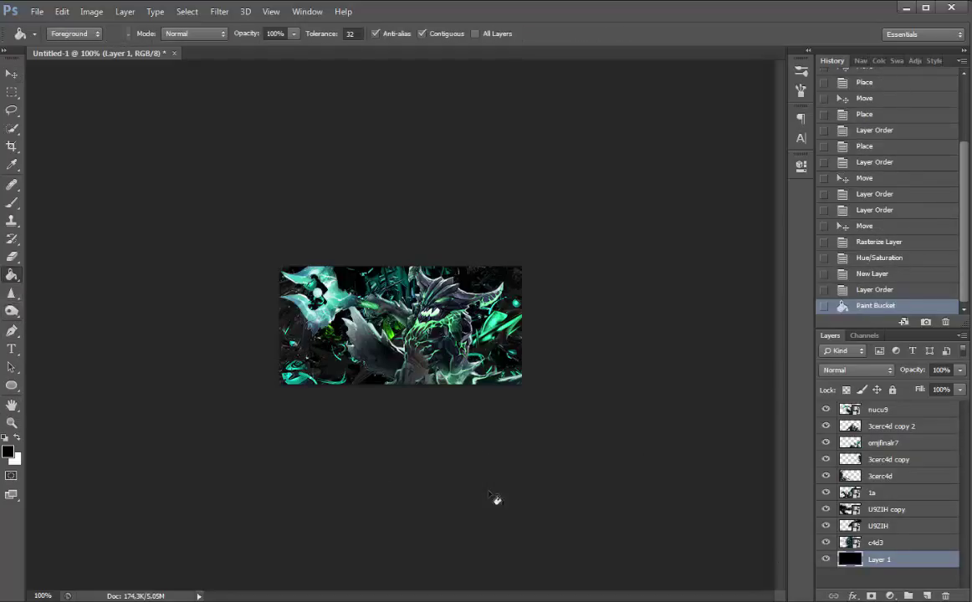
Place orange and yellow.png from the C4D Freezmy's Pack folder just above the black layer and scale it to about 14.7%
key(alt+Tab)
scroll(546, 386, down, 4)
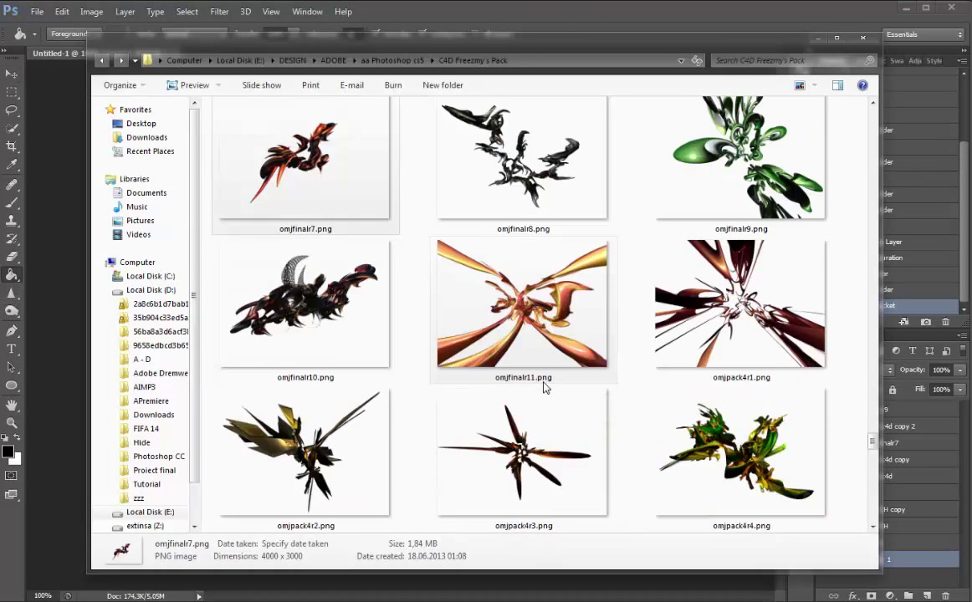
scroll(535, 388, down, 2)
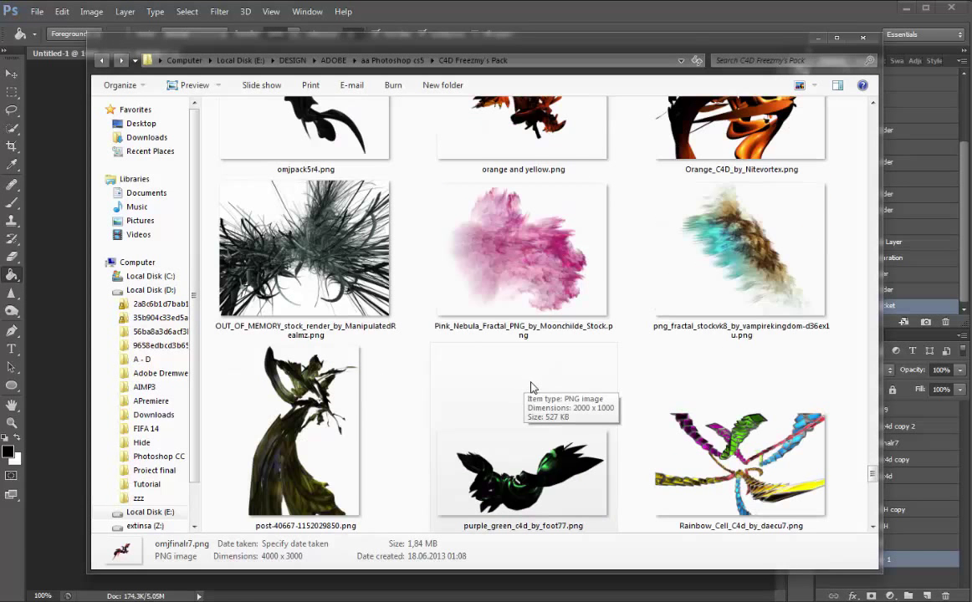
scroll(750, 299, up, 1)
drag(755, 201, 52, 215)
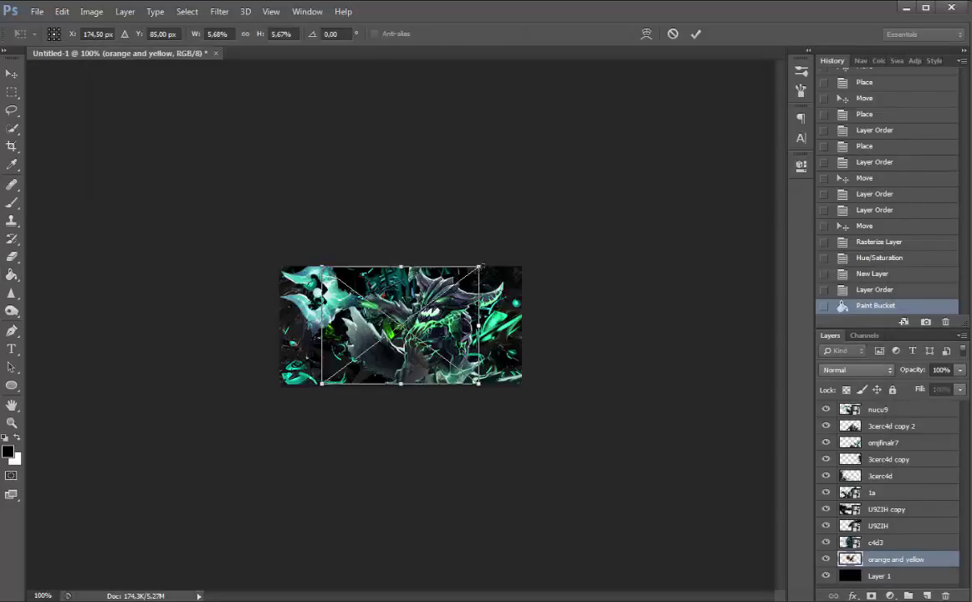
drag(478, 266, 626, 201)
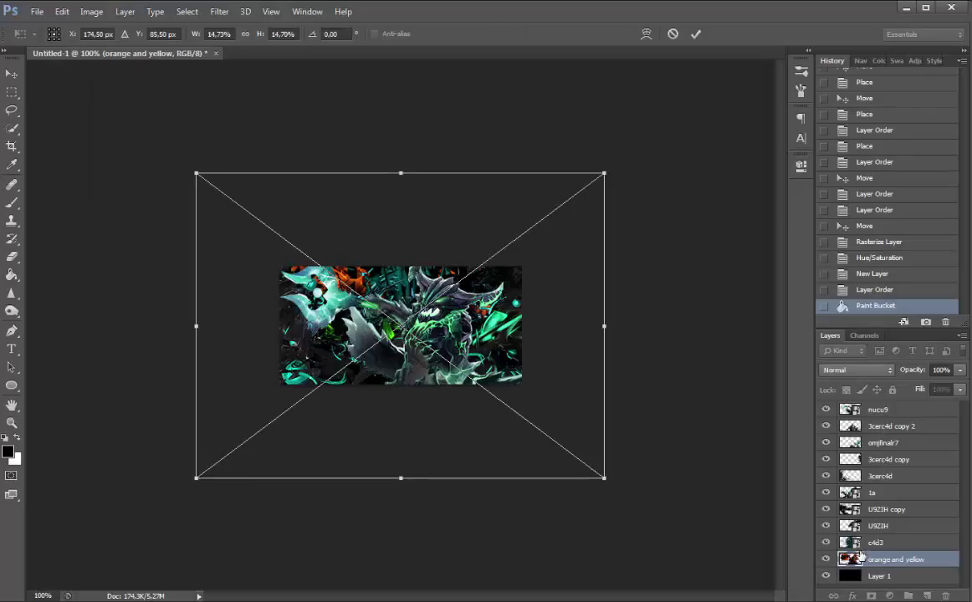
key(Return)
Rasterize the orange and yellow layer and shift its hue to +143 with Hue/Saturation
right_click(895, 555)
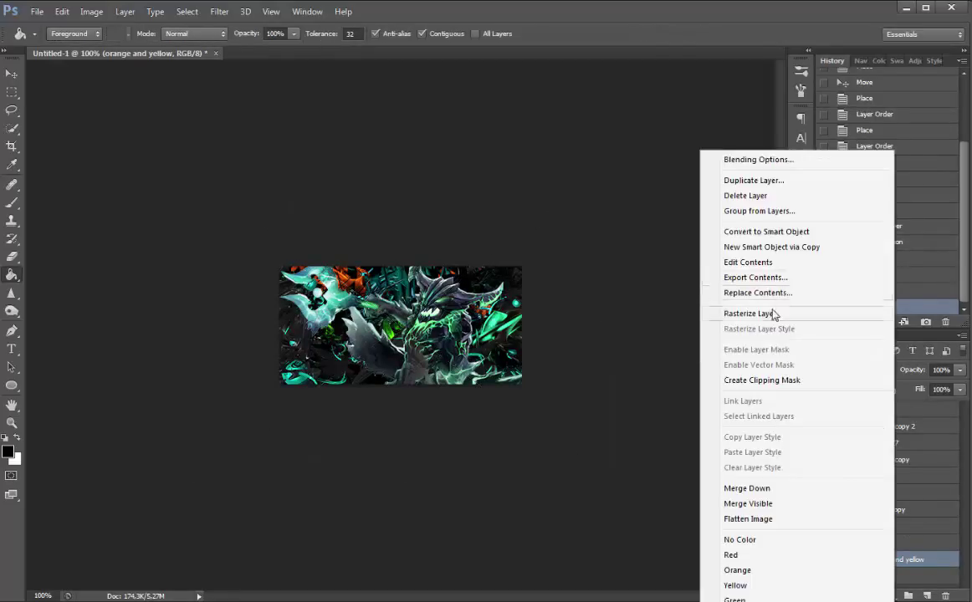
click(709, 314)
click(91, 11)
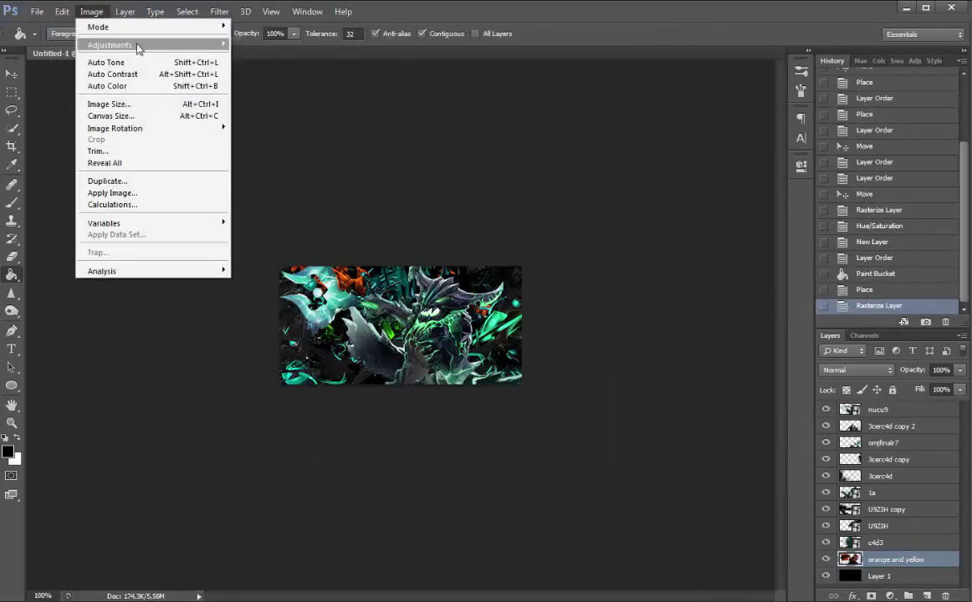
mouse_move(128, 44)
click(268, 103)
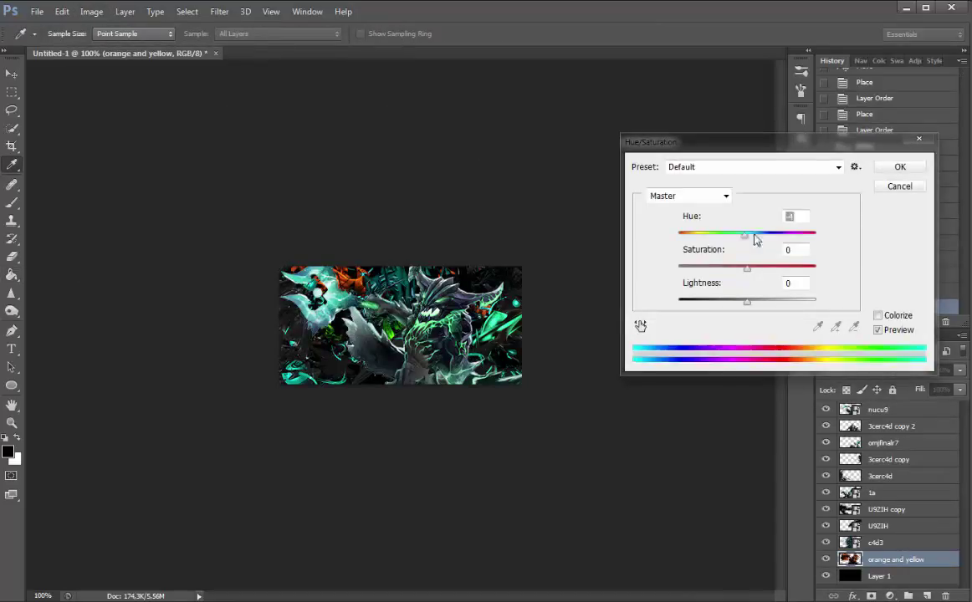
drag(755, 240, 805, 244)
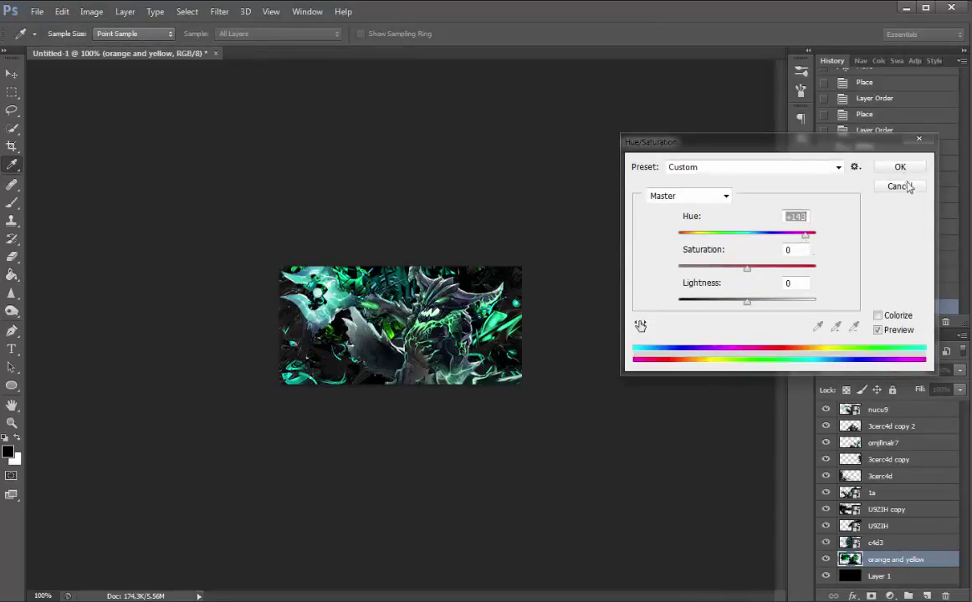
key(Return)
key(g)
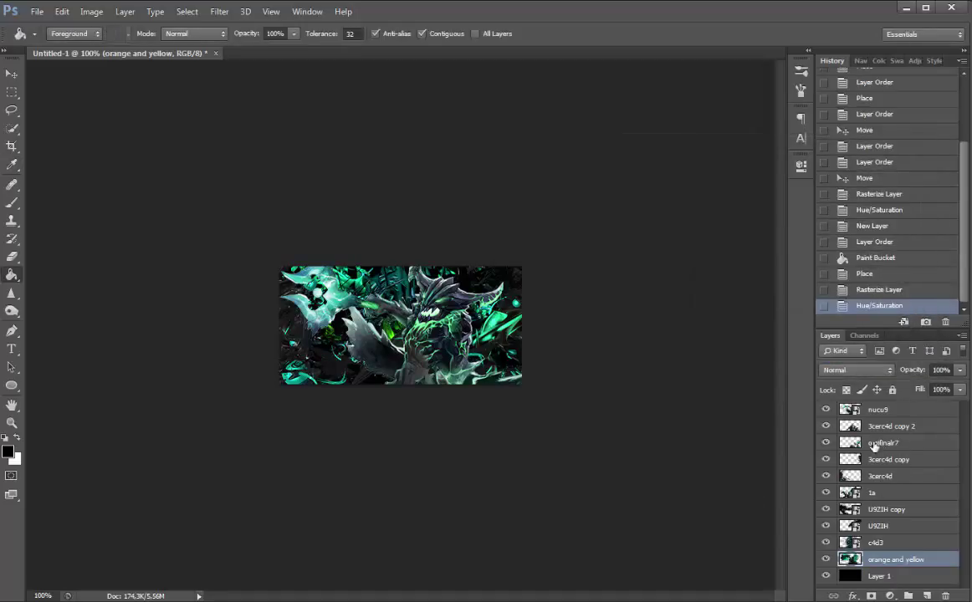
Duplicate the 3cerc4d copy 2 layer, raise the duplicate above nucu9 and shift it toward the canvas's lower-right corner
click(826, 427)
click(826, 427)
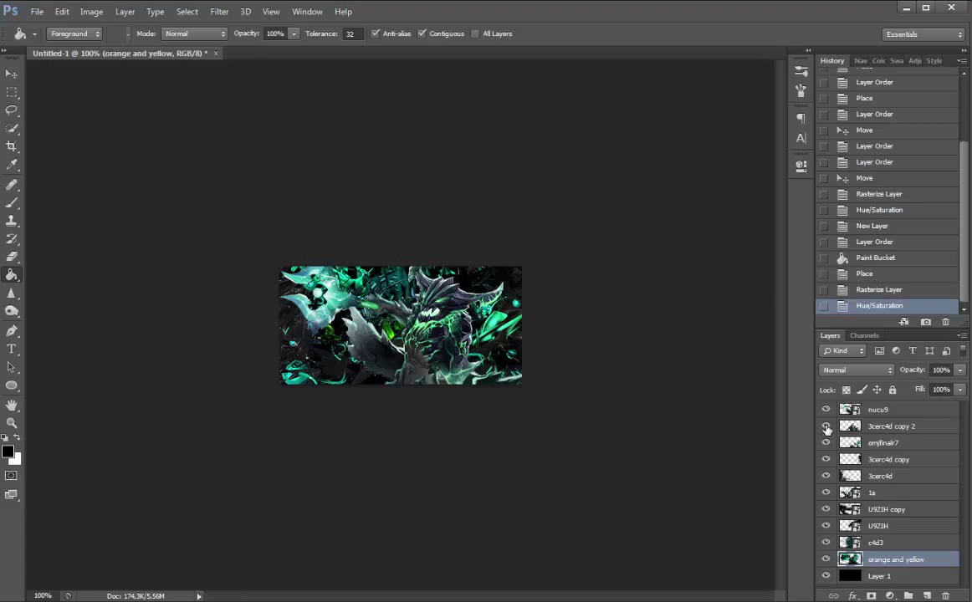
click(896, 429)
click(15, 74)
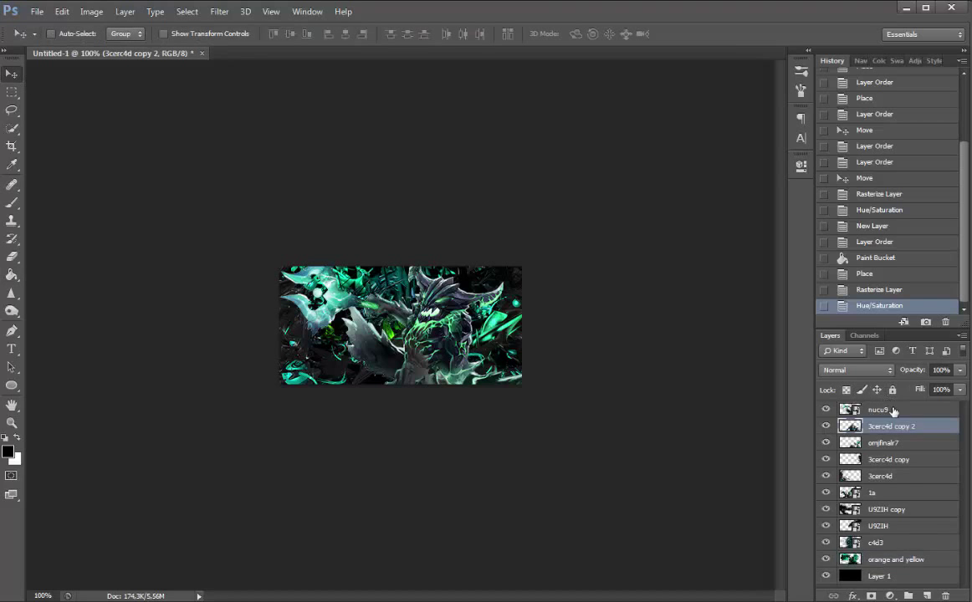
key(ctrl+j)
drag(841, 426, 842, 407)
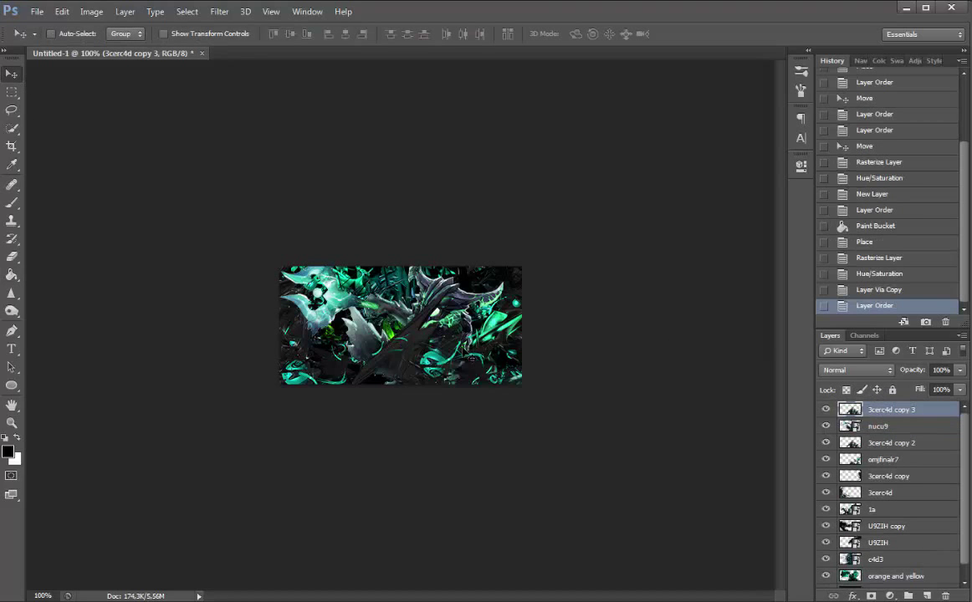
drag(451, 342, 531, 385)
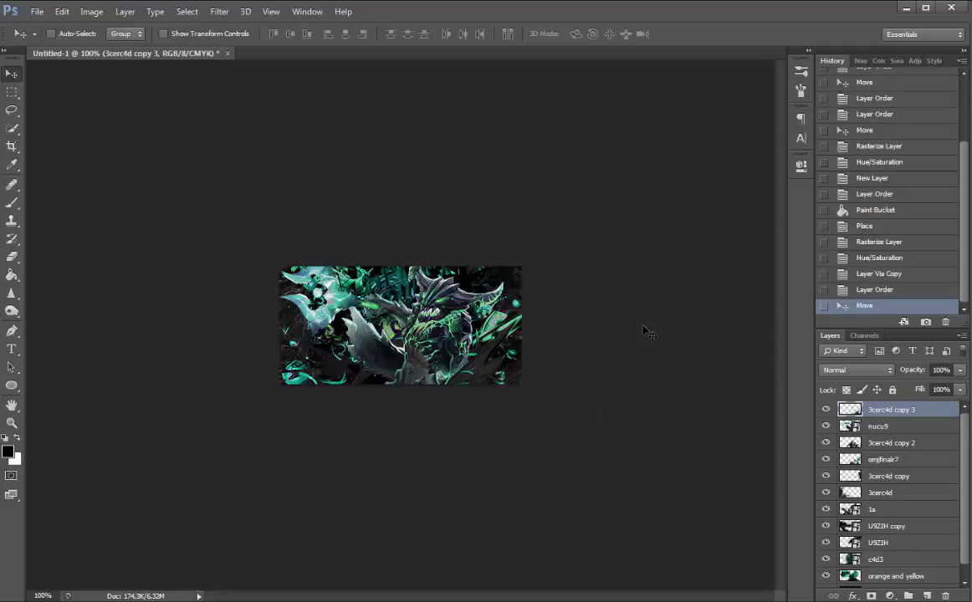
Toggle the CMYK proof colours preview and the rulers on and off
key(ctrl+y)
key(ctrl+y)
key(ctrl+y)
key(ctrl+y)
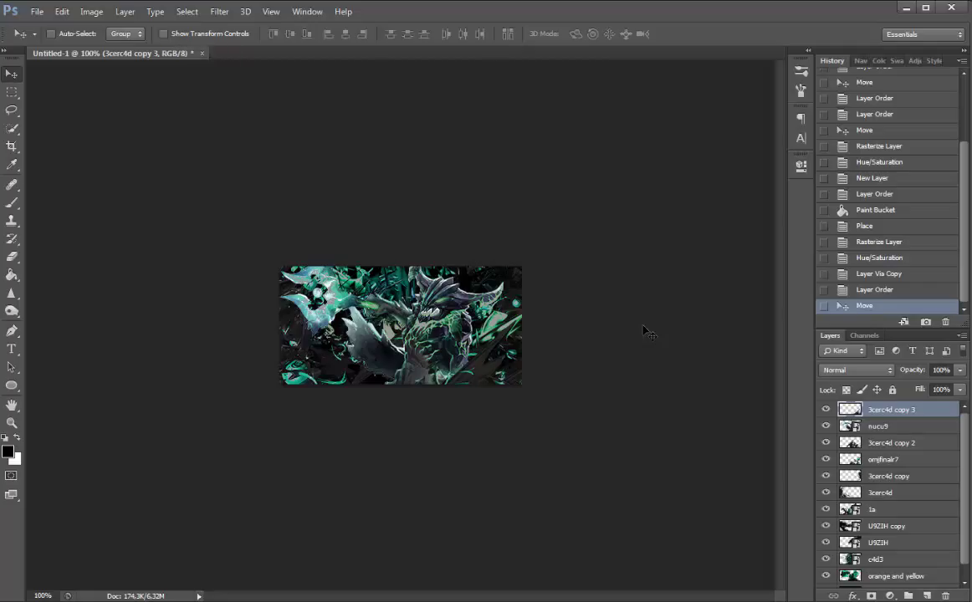
key(ctrl+r)
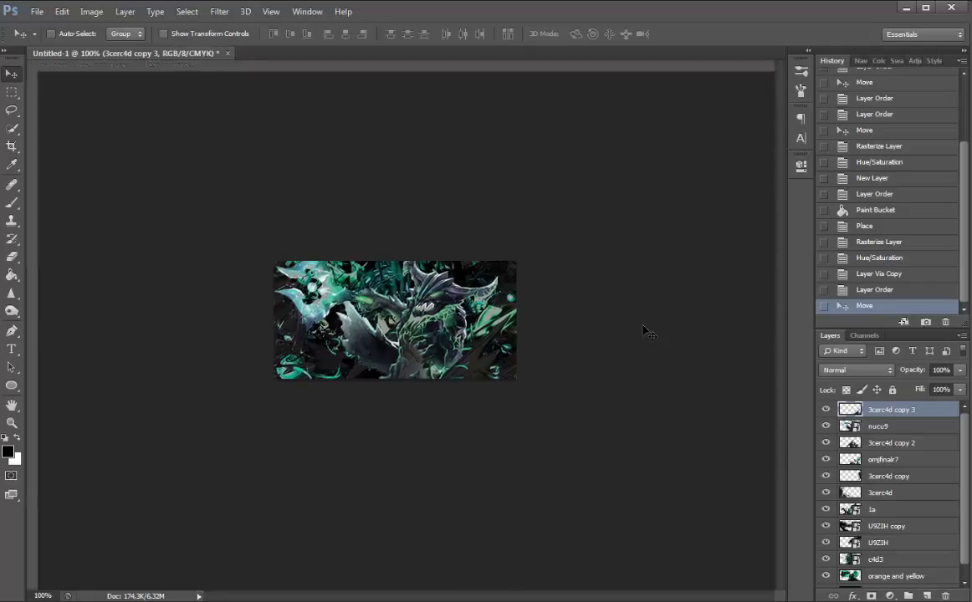
key(ctrl+r)
key(ctrl+y)
key(ctrl+y)
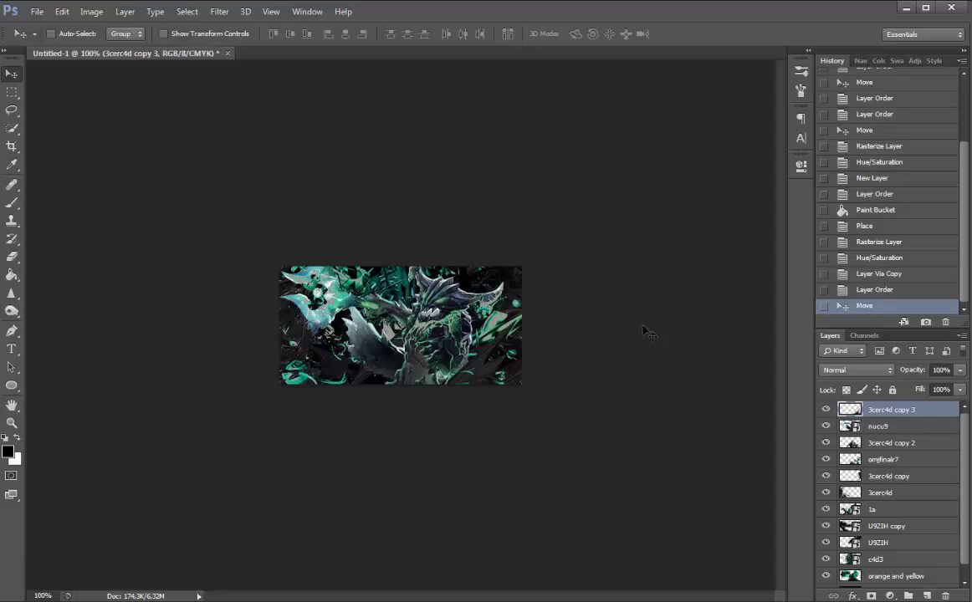
Undo the last move of 3cerc4d copy 3, cancel a Hue/Saturation adjustment and switch off the CMYK proof preview
key(ctrl+bracketleft)
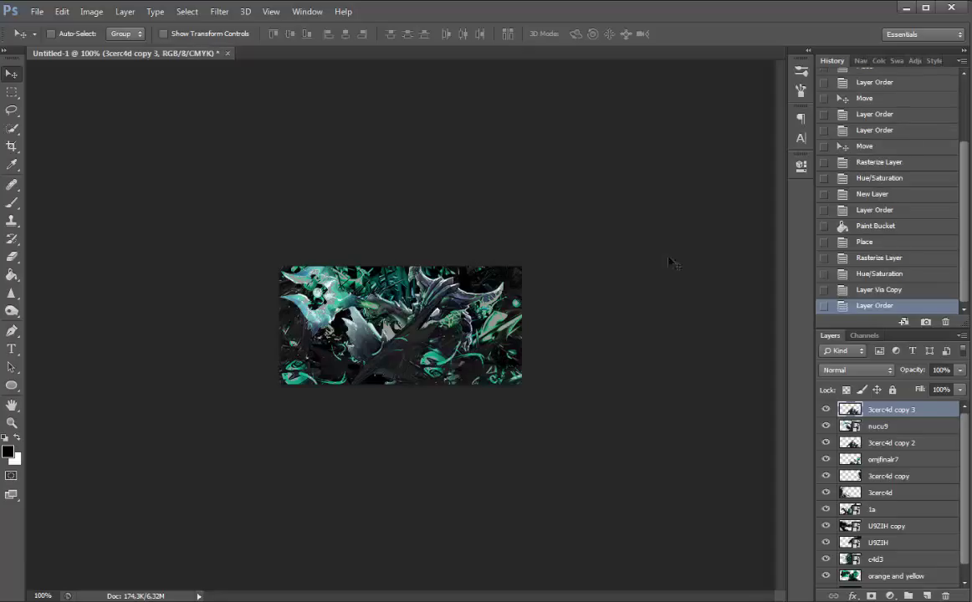
key(ctrl+u)
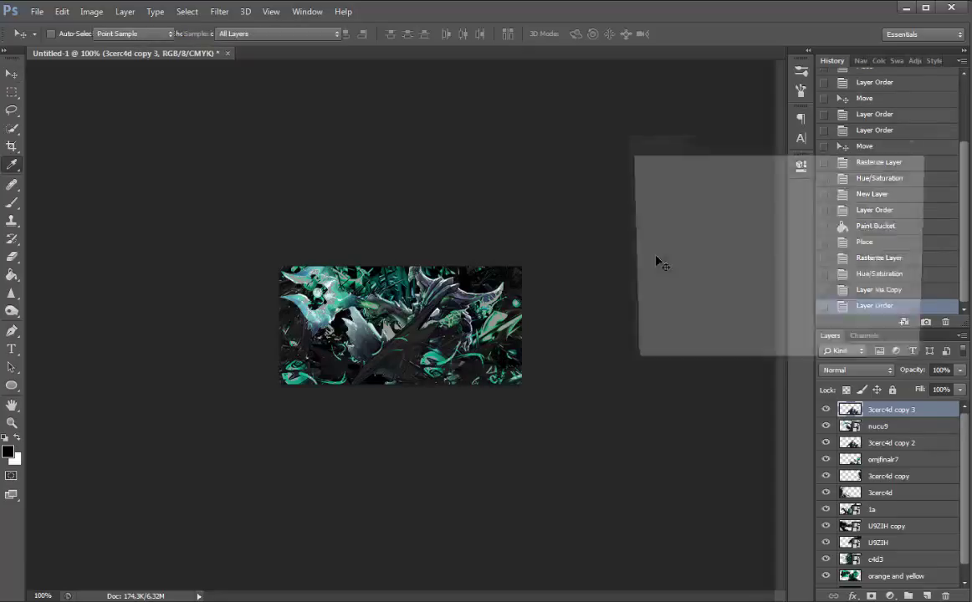
key(Escape)
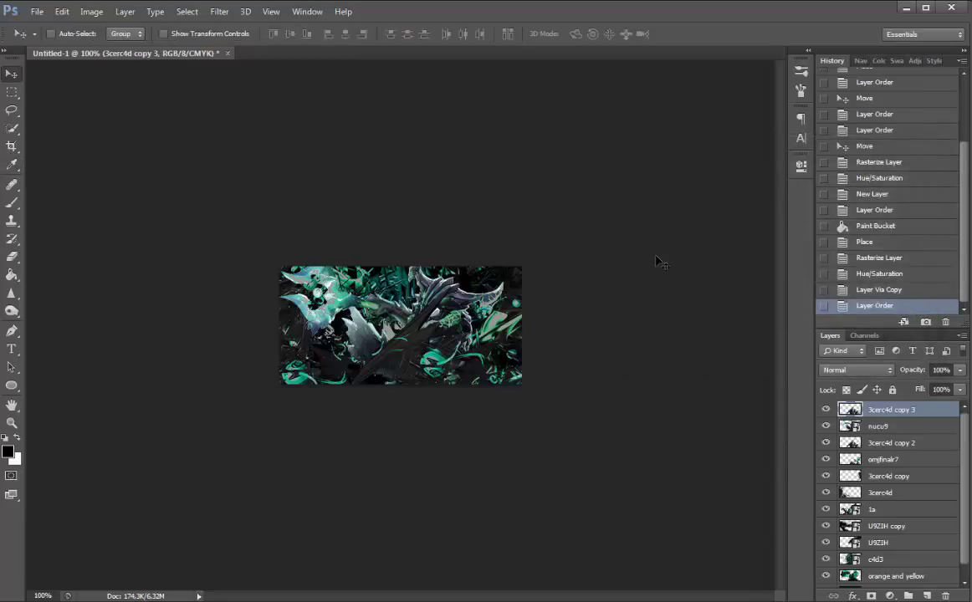
key(ctrl+y)
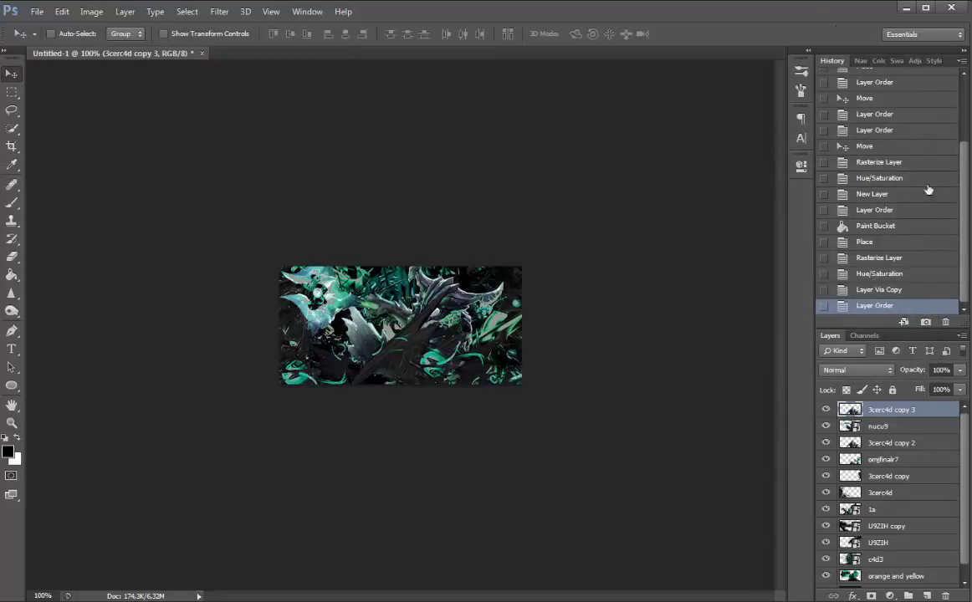
Hide the 3cerc4d copy 3 layer and undo the edits back to the placing of the orange and yellow image
click(825, 410)
click(826, 410)
click(825, 410)
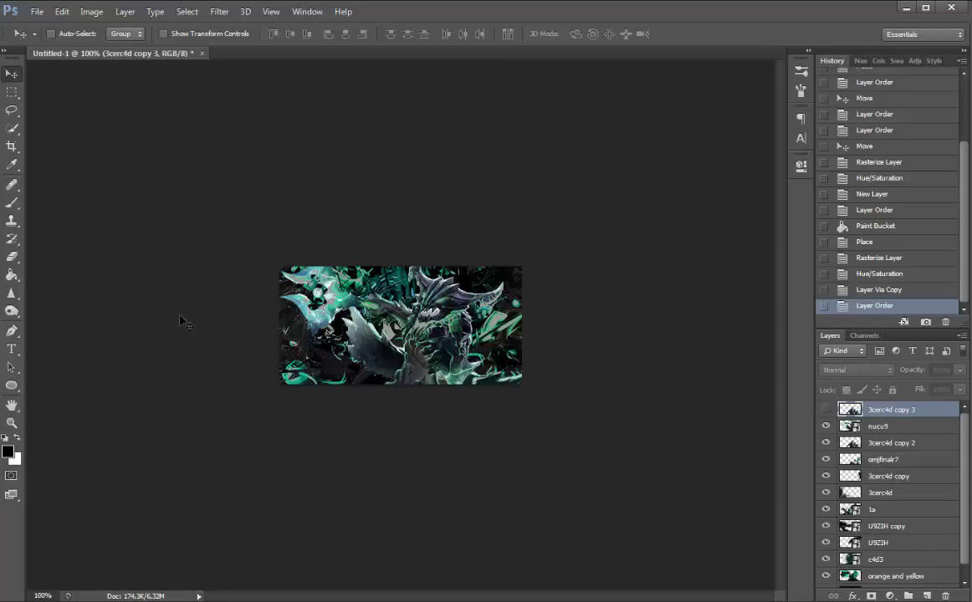
key(ctrl+alt+z)
key(ctrl+alt+z)
key(ctrl+alt+z)
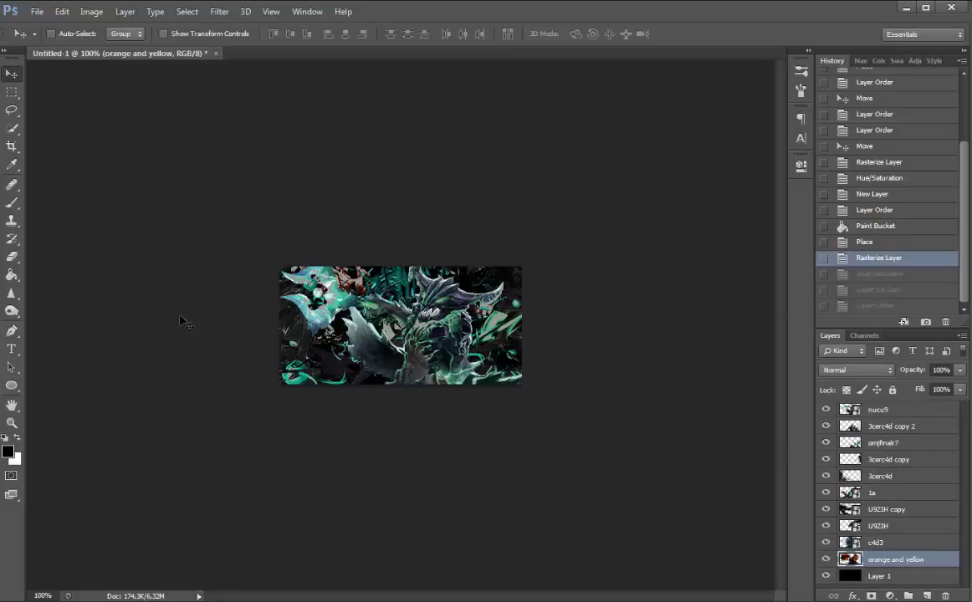
key(ctrl+alt+z)
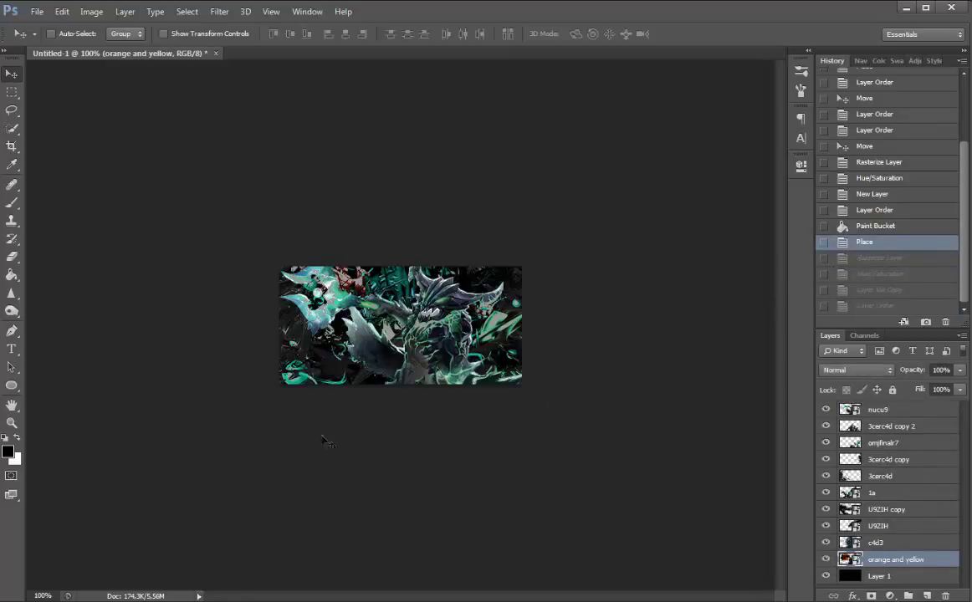
Create a transparent 350 × 170 px document at 72 pixels/inch in 8-bit RGB Color, and return to Untitled-1
click(35, 15)
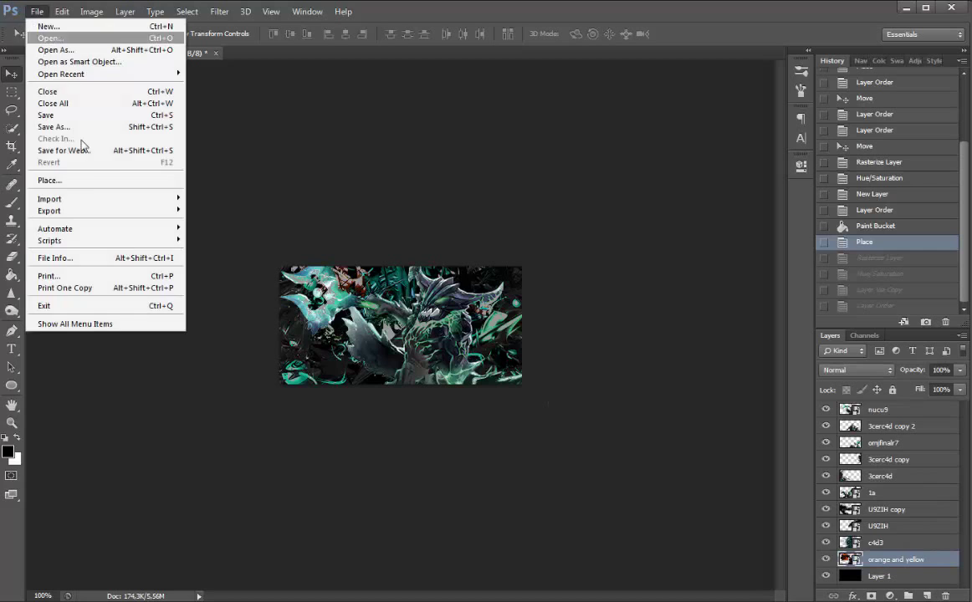
click(66, 27)
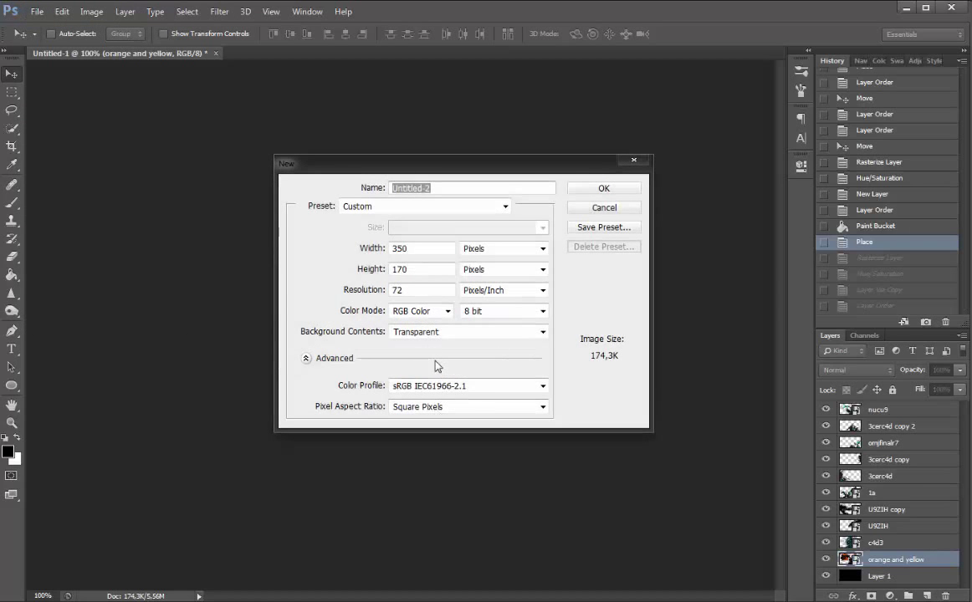
click(443, 313)
click(442, 316)
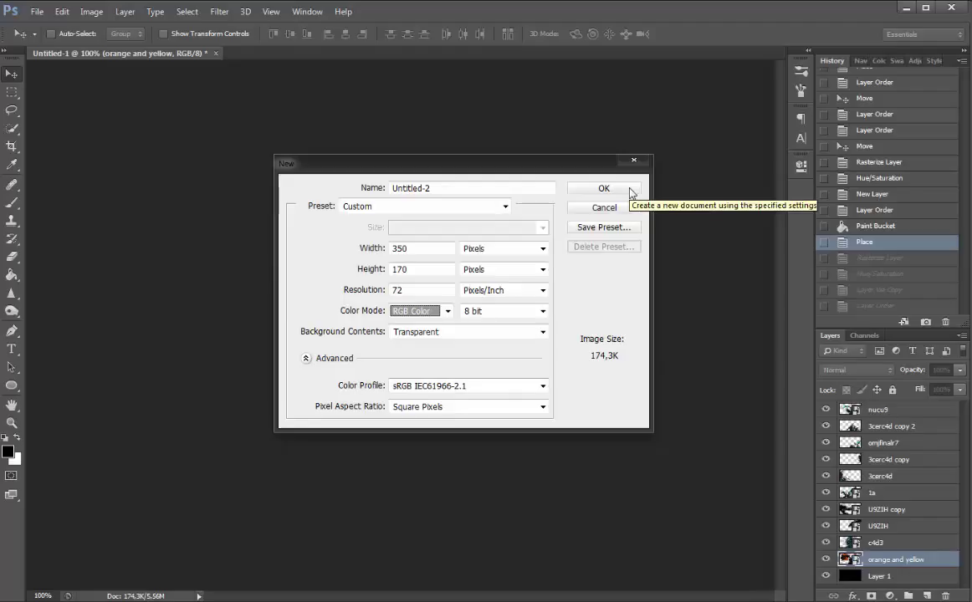
click(631, 190)
mouse_move(117, 65)
mouse_down()
mouse_move(342, 41)
mouse_move(119, 44)
mouse_up()
click(120, 49)
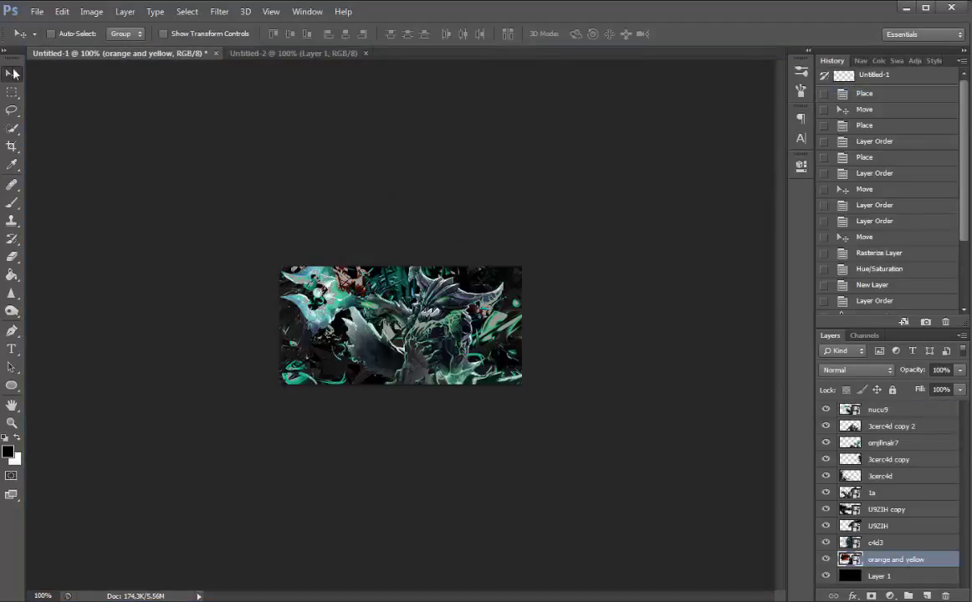
click(902, 449)
key(ctrl+a)
click(909, 544)
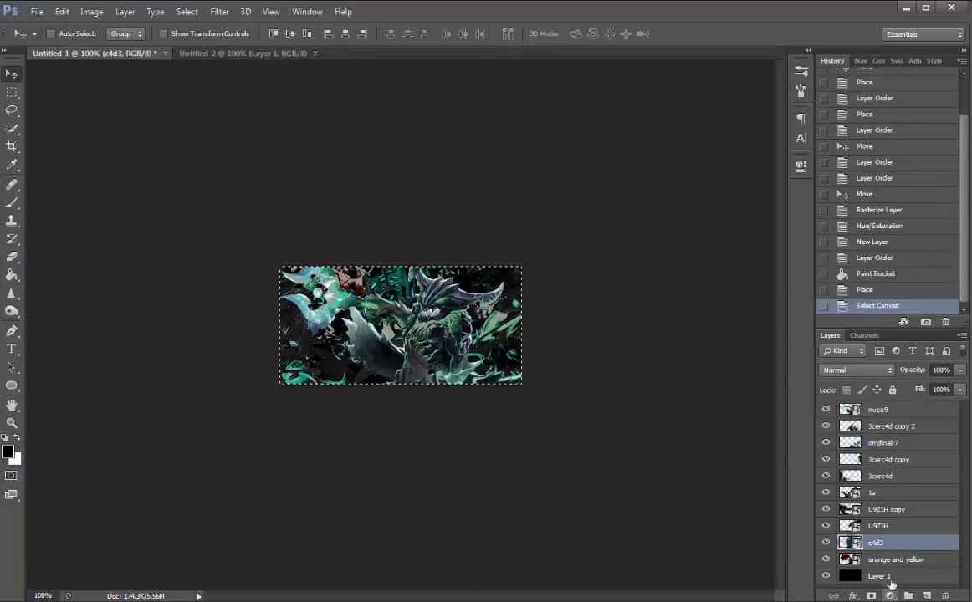
key(ctrl+d)
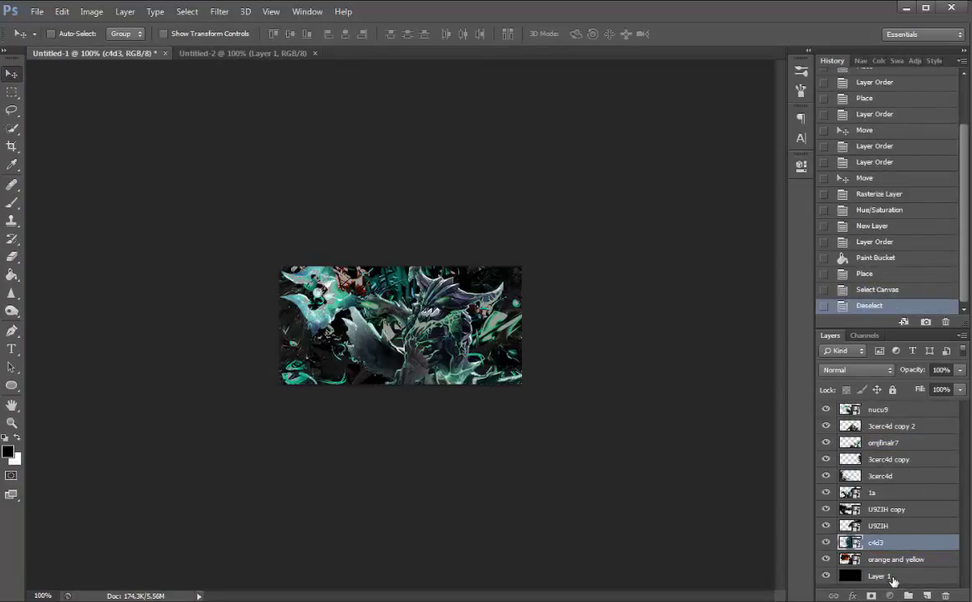
Copy all layers from Untitled-1 into Untitled-2, roughly aligned to the canvas, and close Untitled-1 without saving
click(892, 577)
shift+click(885, 410)
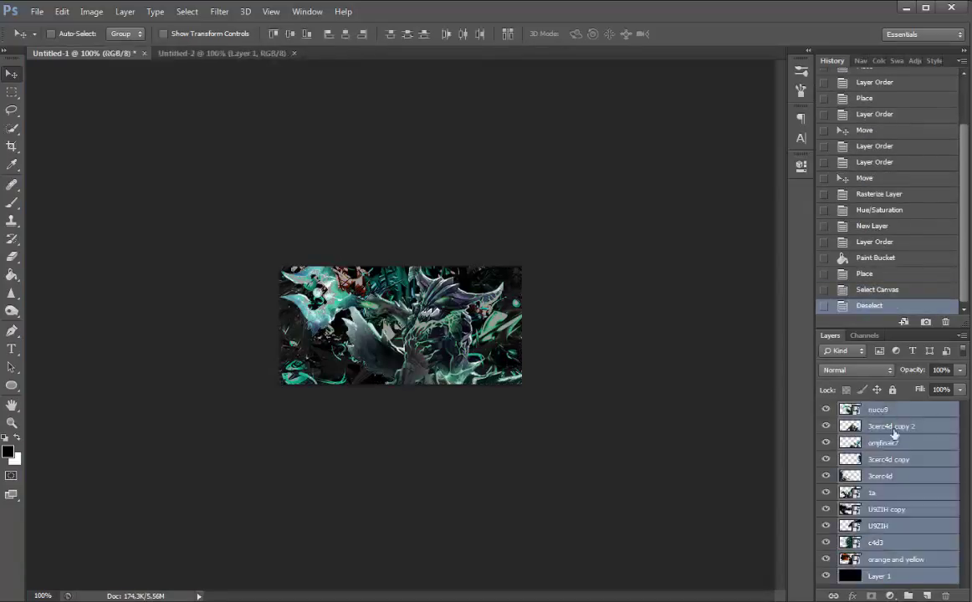
drag(898, 466, 661, 358)
mouse_move(334, 299)
mouse_down()
mouse_move(269, 95)
mouse_move(240, 59)
mouse_move(328, 280)
mouse_up()
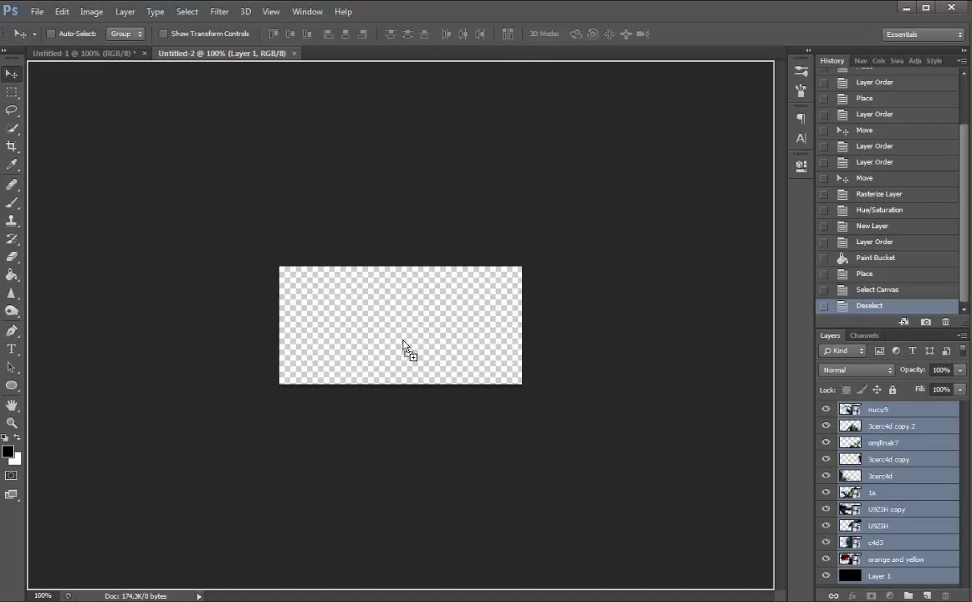
drag(404, 345, 376, 281)
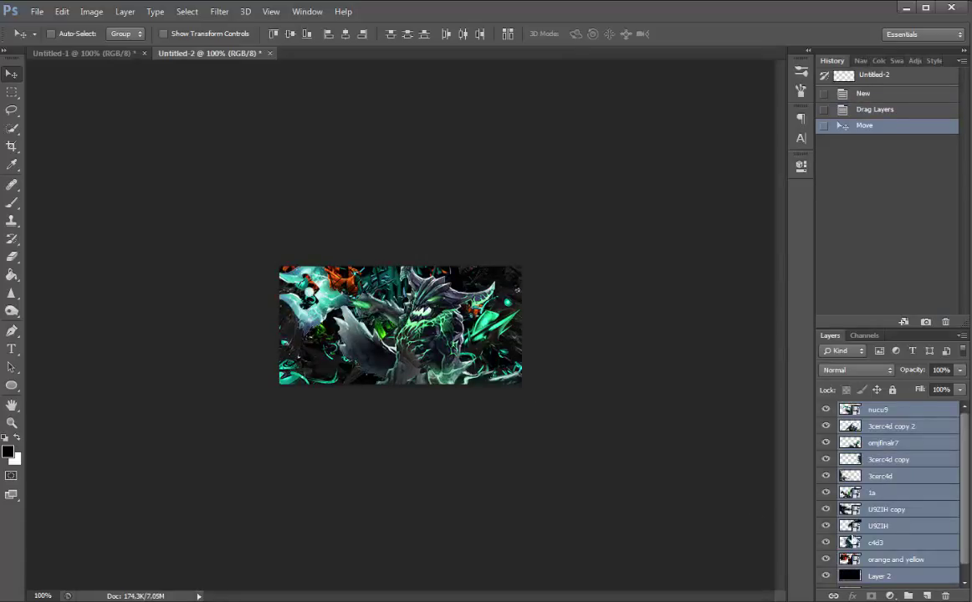
click(143, 53)
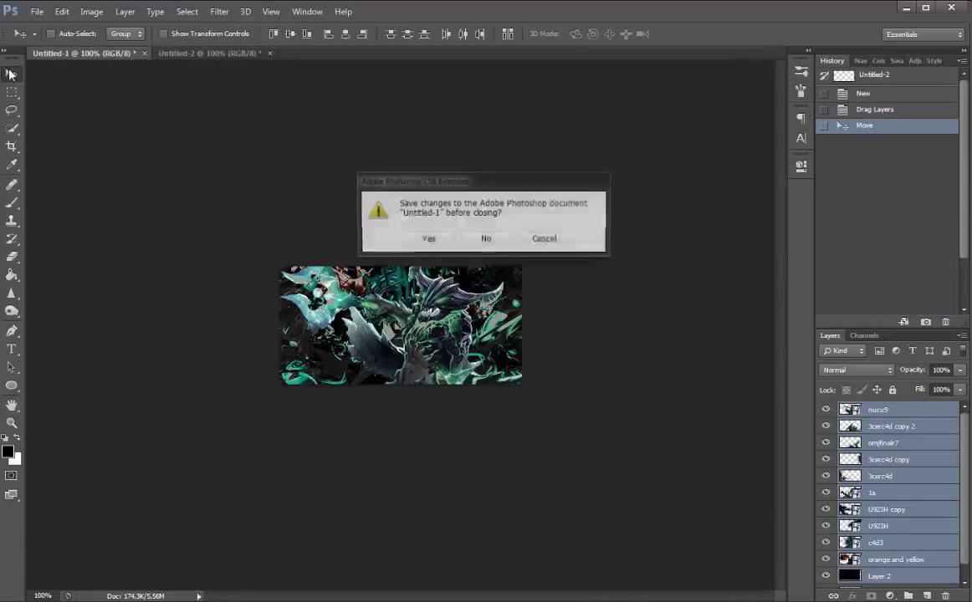
click(501, 243)
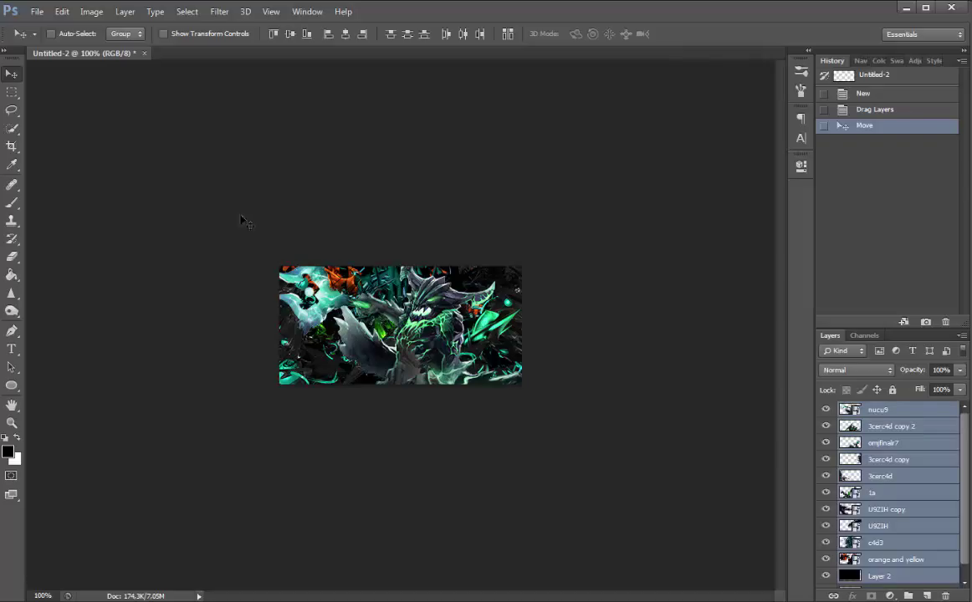
Nudge all the copied layers rightward together until the artwork lines up with the canvas of Untitled-2
key(Right)
key(Right)
key(Right)
key(Right)
key(Right)
key(Right)
key(Right)
key(Right)
key(Right)
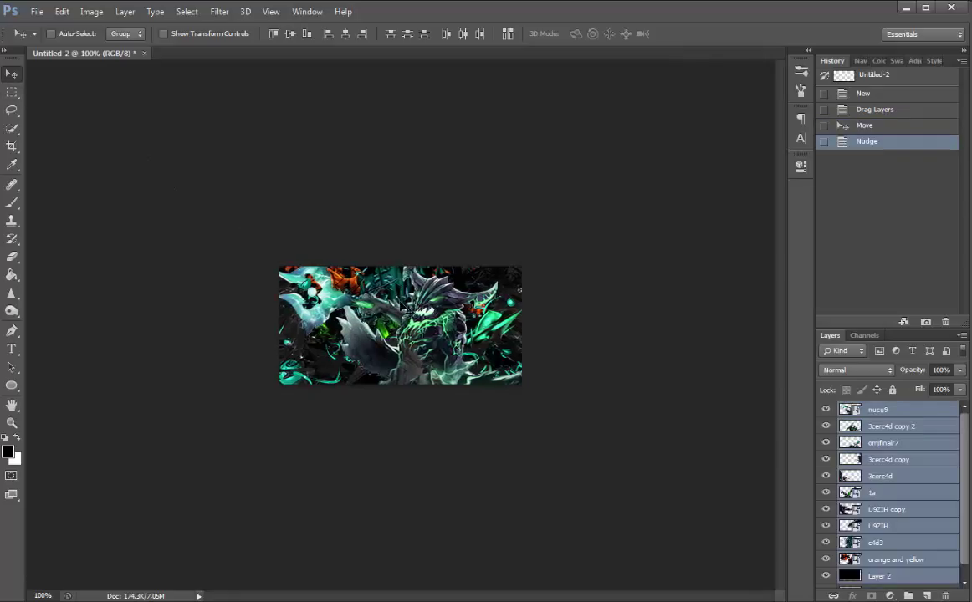
key(Right)
key(Right)
key(Right)
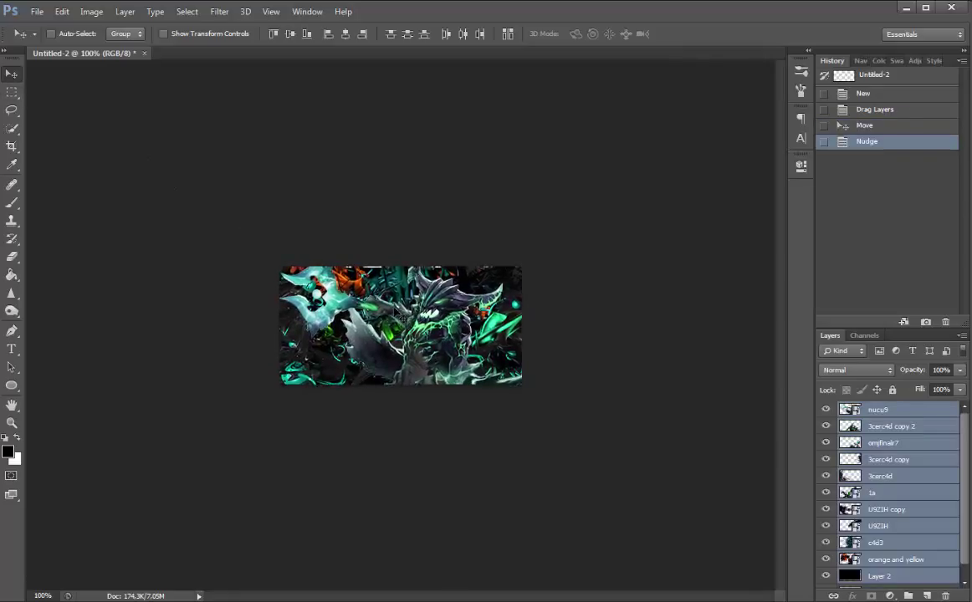
key(Right)
key(Right)
key(Right)
key(Right)
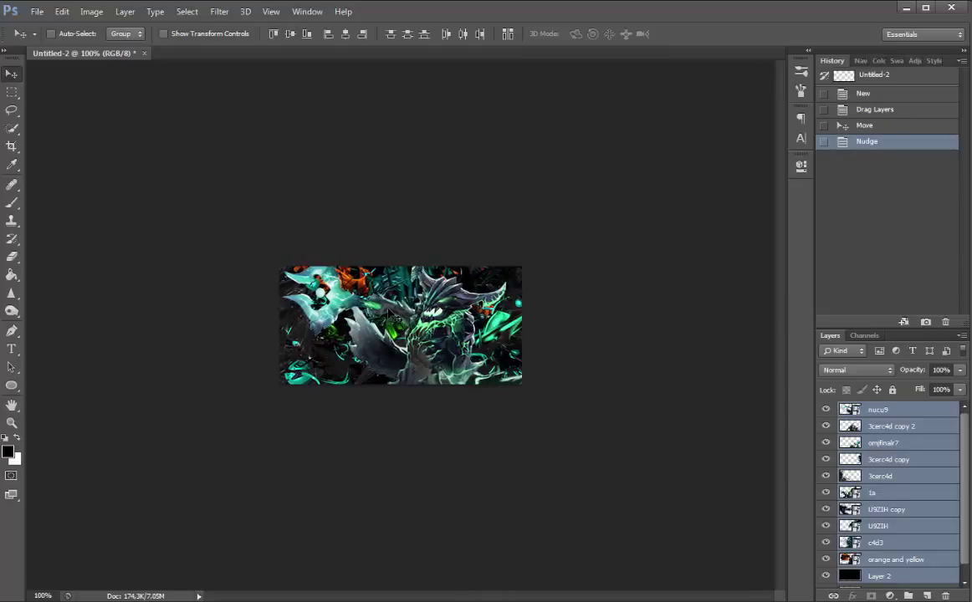
key(Right)
key(Right)
key(Right)
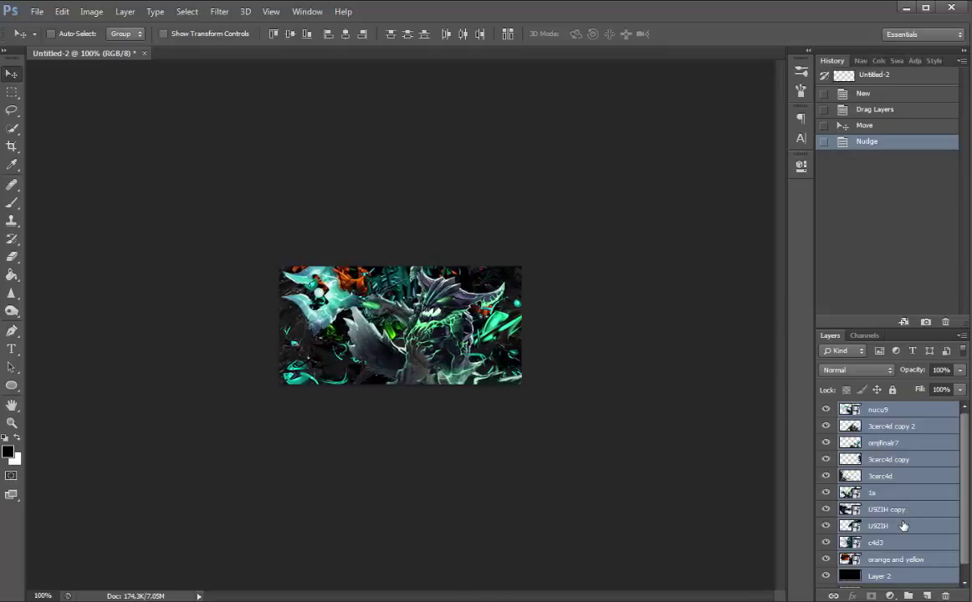
key(Right)
key(Right)
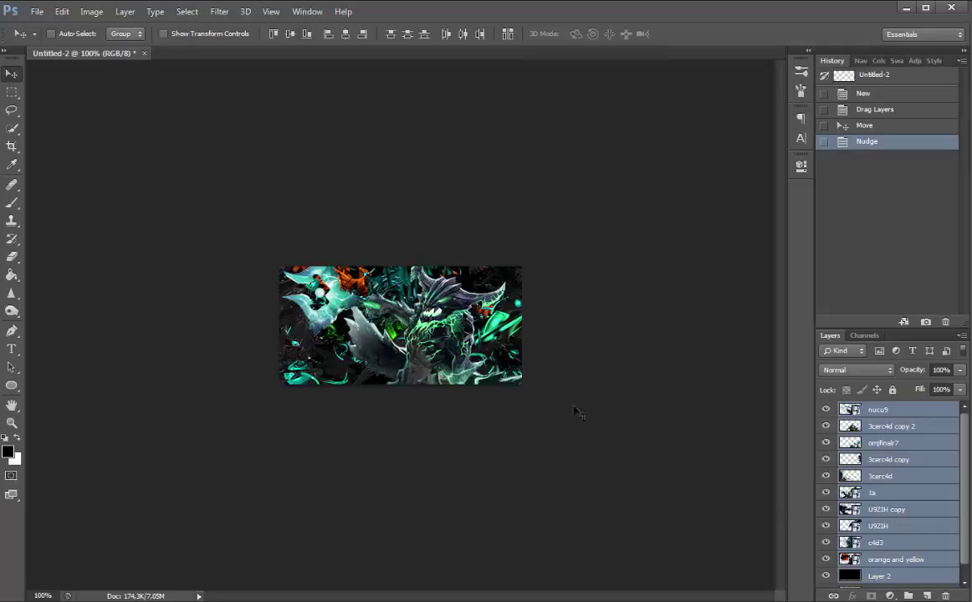
Delete the empty Layer 1 from beneath the black Layer 2
click(889, 480)
scroll(888, 535, down, 1)
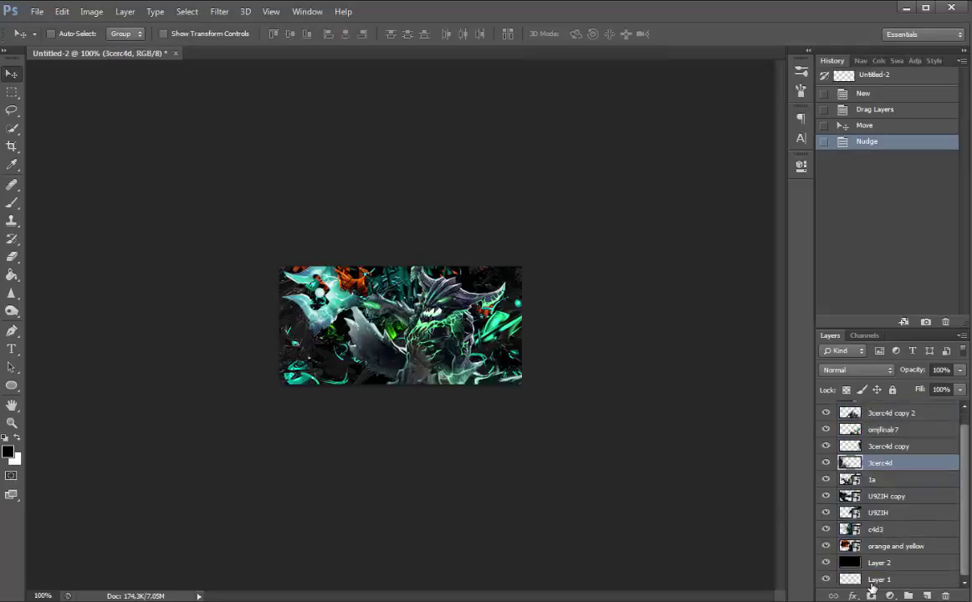
click(878, 578)
key(Delete)
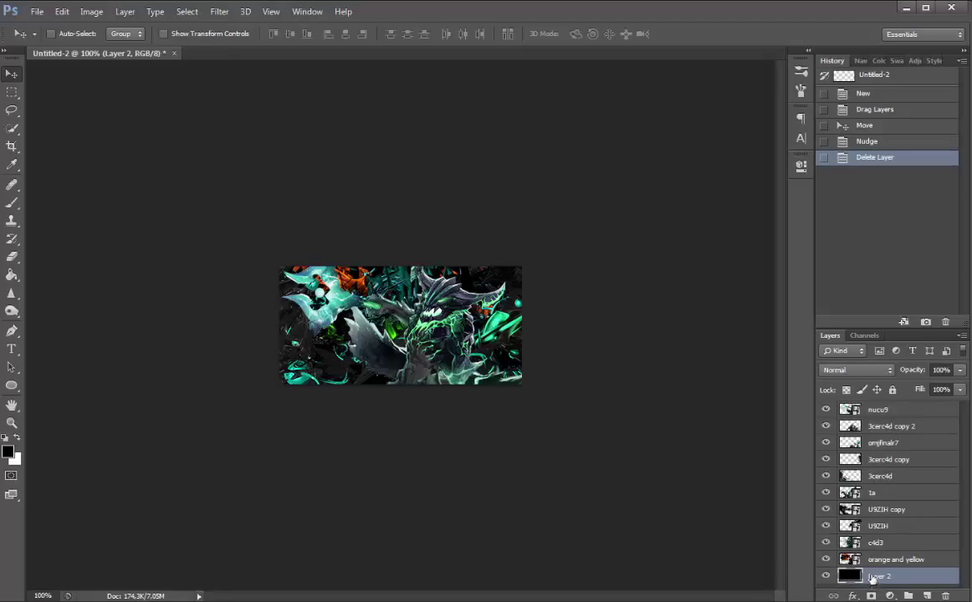
Rasterize the orange and yellow layer and shift its hue to about +140 so its orange parts turn green
right_click(879, 568)
click(809, 168)
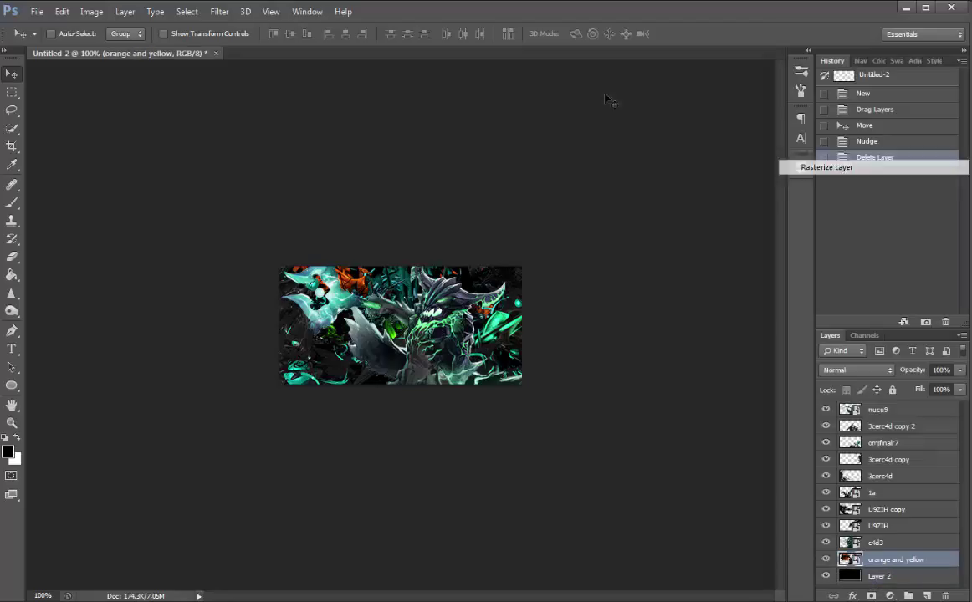
click(91, 11)
mouse_move(125, 46)
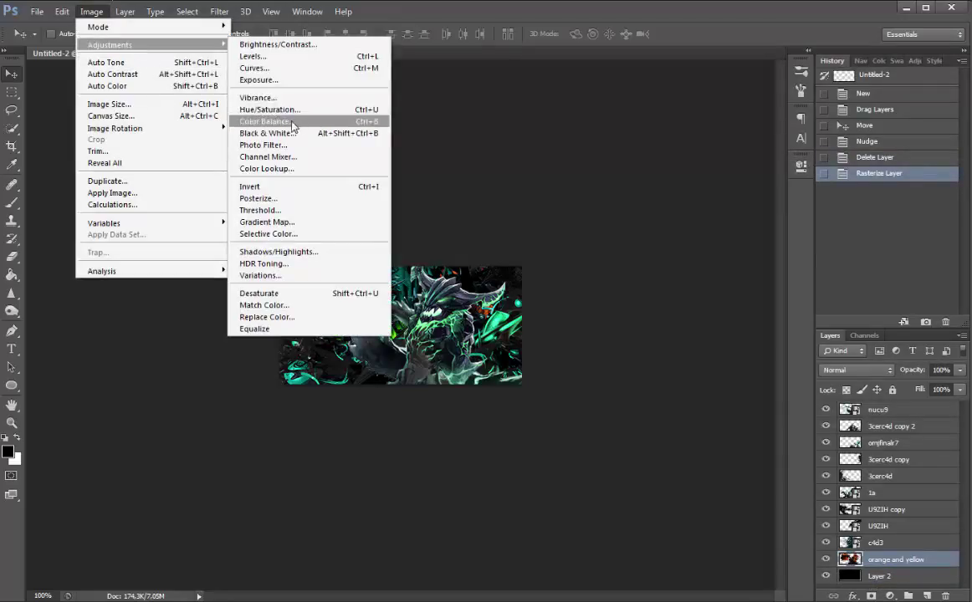
click(287, 119)
key(Escape)
click(91, 11)
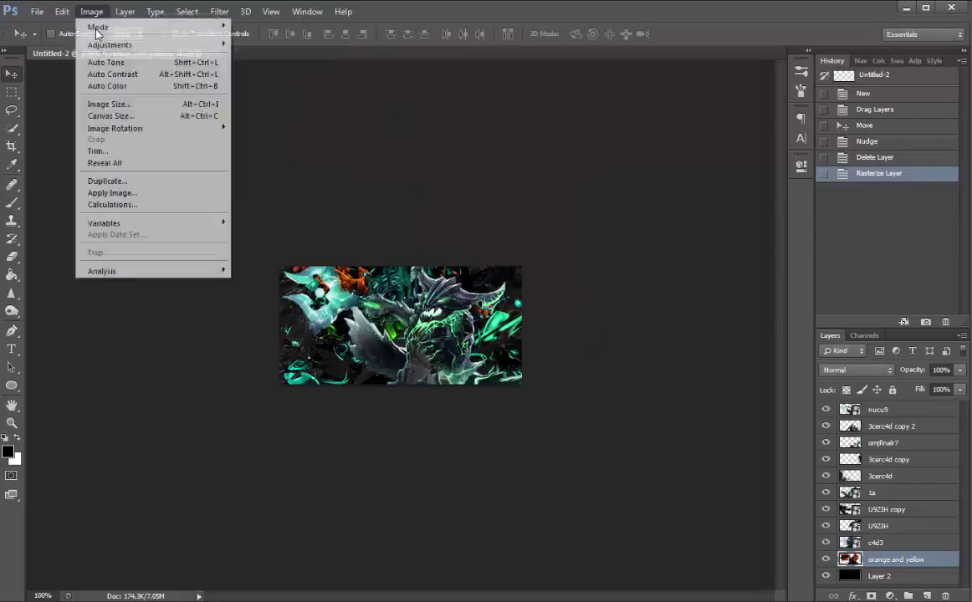
mouse_move(205, 52)
click(280, 110)
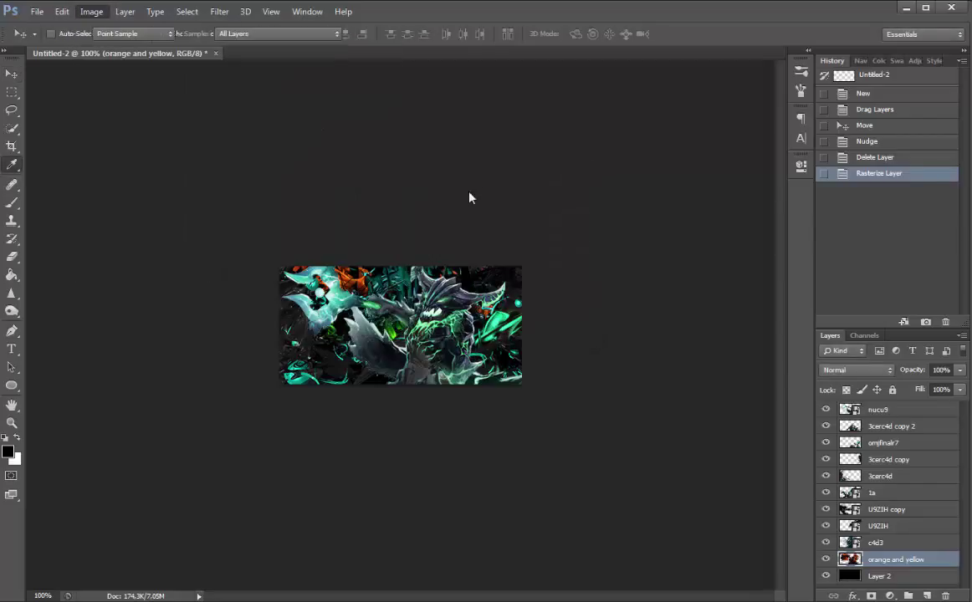
drag(748, 236, 799, 240)
key(shift+Up)
key(shift+Up)
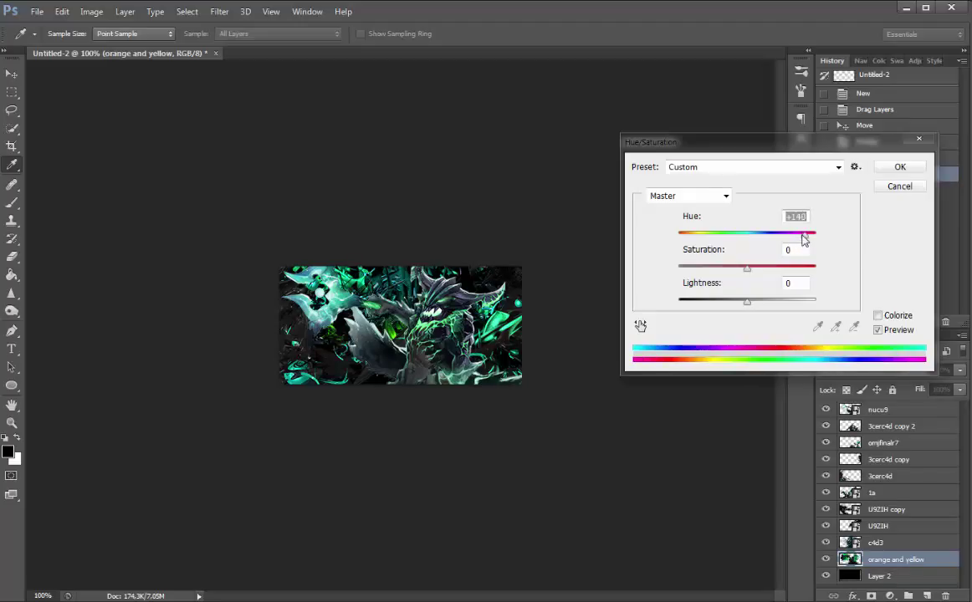
key(Return)
Duplicate the 3cerc4d copy 2 layer, raise the duplicate above nucu9, and move it to the canvas's lower-right corner
click(891, 427)
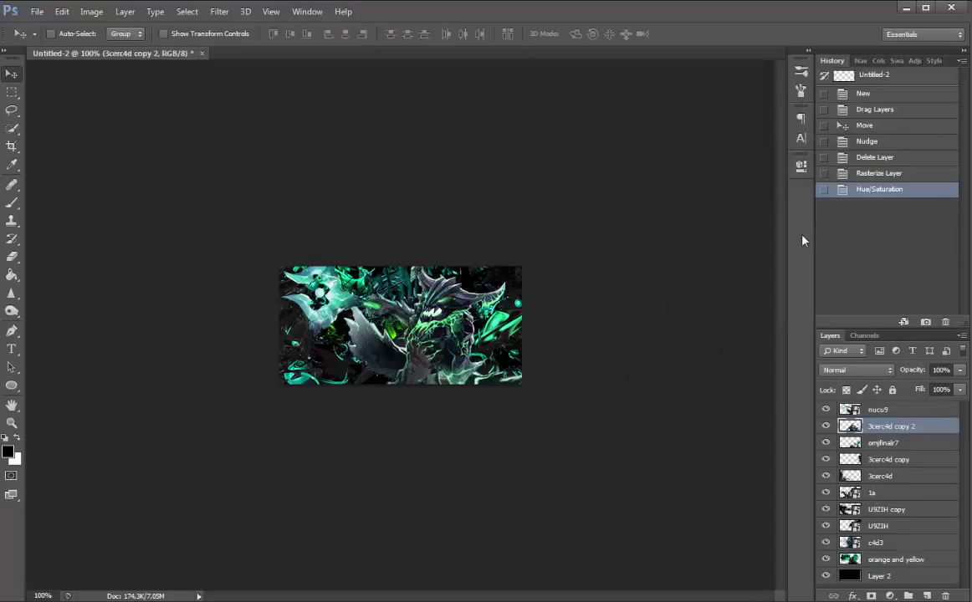
key(ctrl+j)
key(ctrl+bracketright)
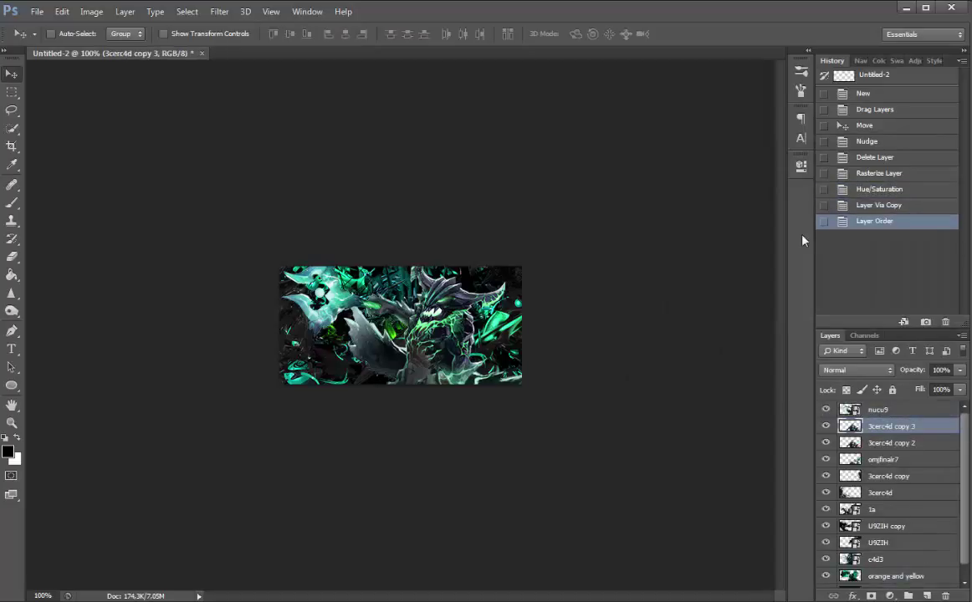
key(ctrl+bracketright)
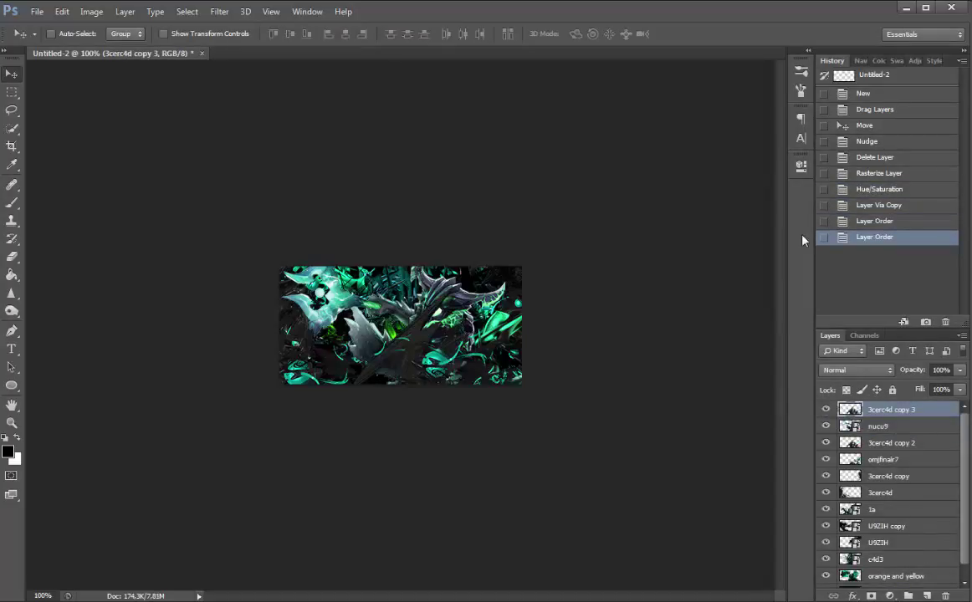
mouse_move(431, 322)
mouse_down()
mouse_move(482, 332)
mouse_move(492, 365)
mouse_up()
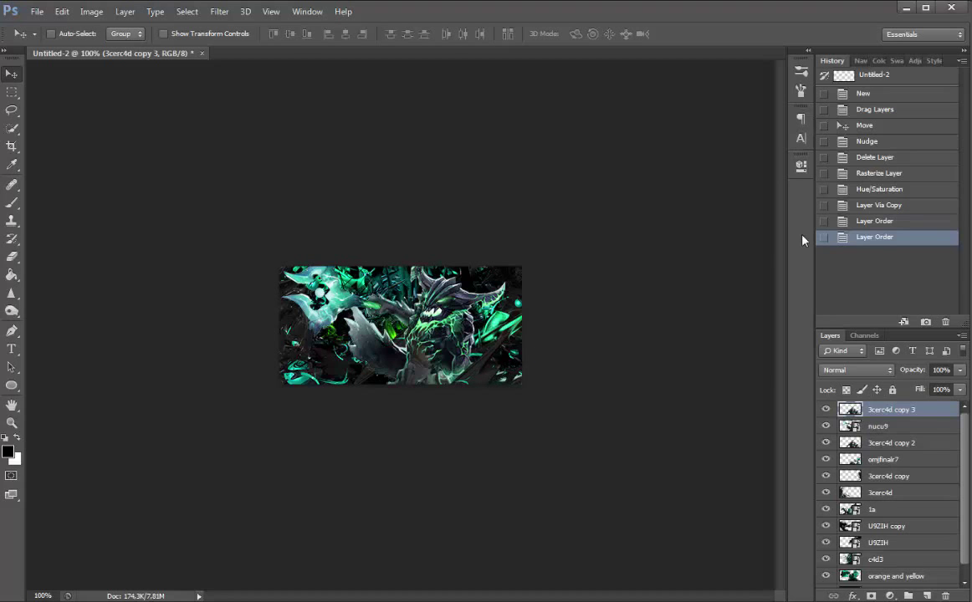
Place U9ZIH.png from the C4D Freezmy's Pack folder as the top layer, rotated 22.78° and scaled to 63.93%
key(alt+Tab)
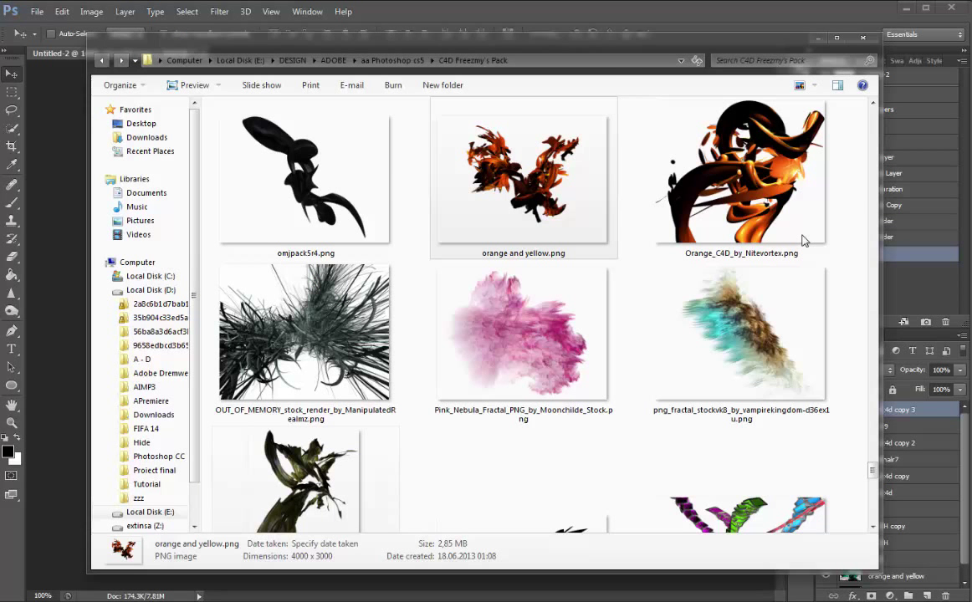
scroll(801, 239, down, 3)
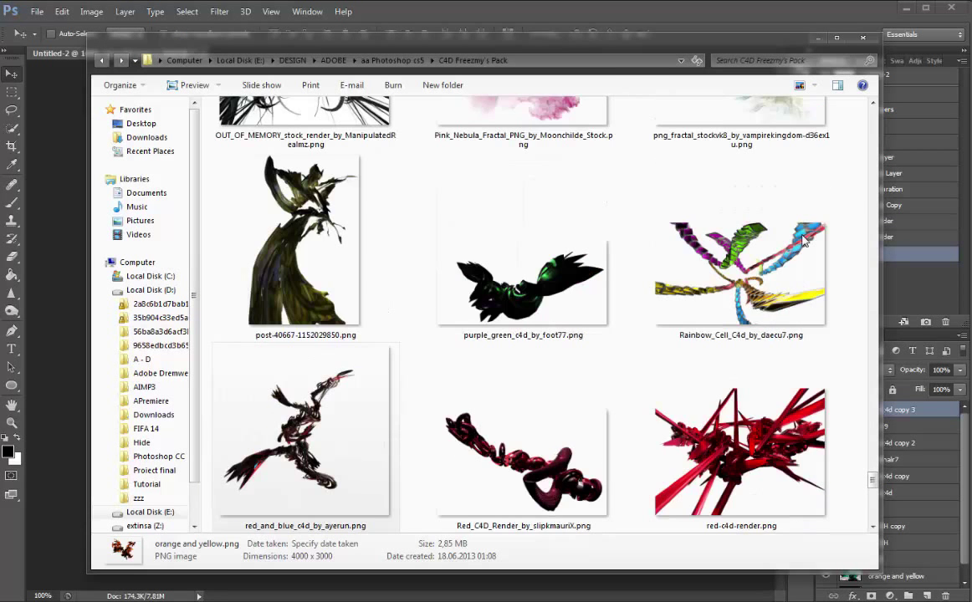
scroll(801, 240, down, 5)
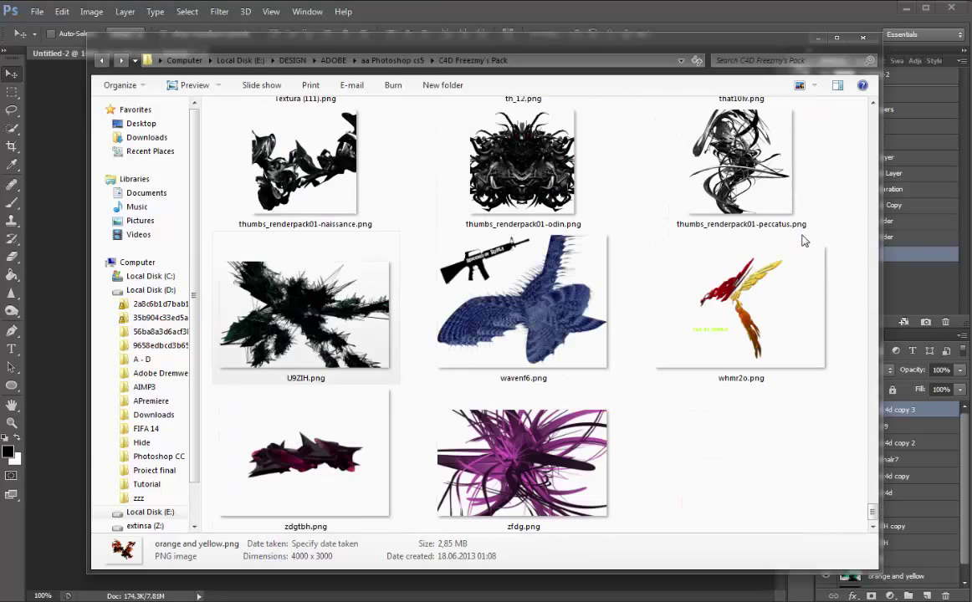
drag(306, 313, 126, 282)
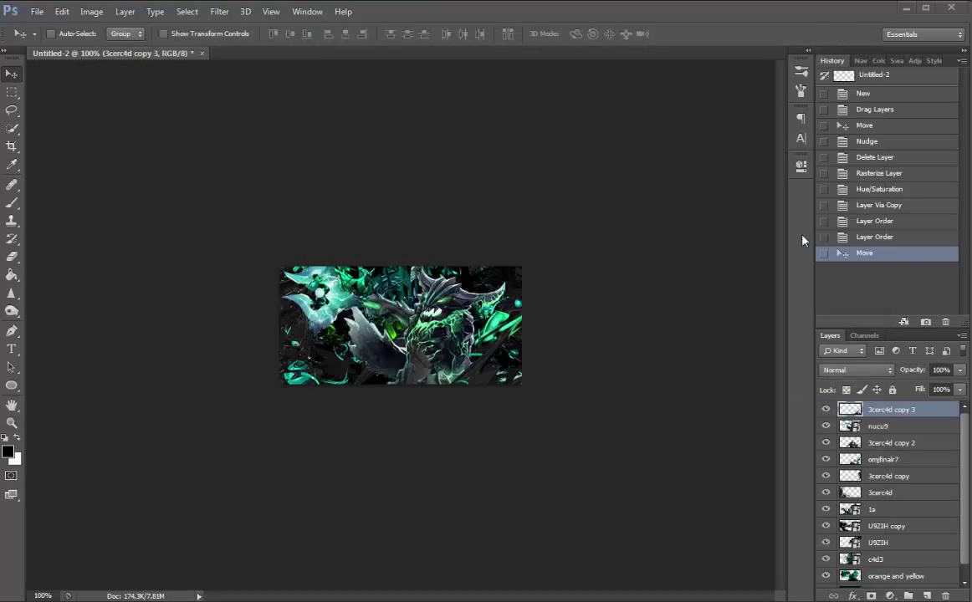
key(ctrl+t)
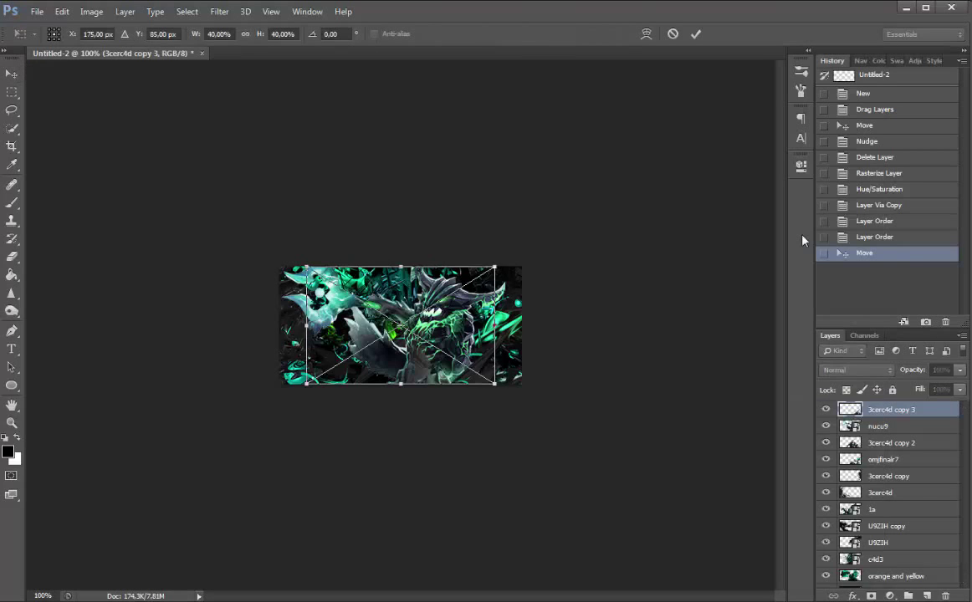
mouse_move(446, 314)
mouse_down()
mouse_move(431, 370)
mouse_move(444, 387)
mouse_move(411, 394)
mouse_move(434, 389)
mouse_up()
drag(615, 269, 650, 365)
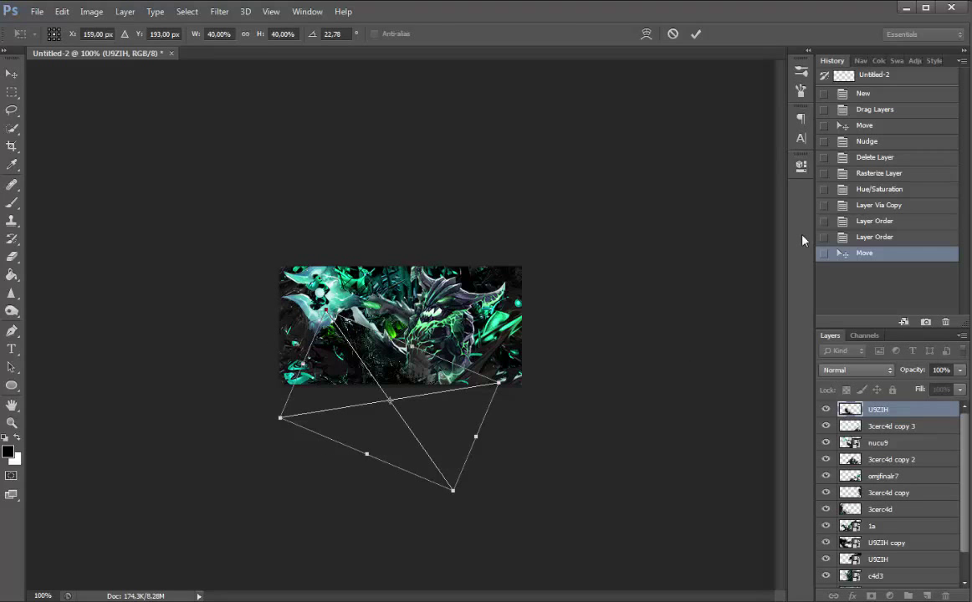
drag(500, 383, 630, 361)
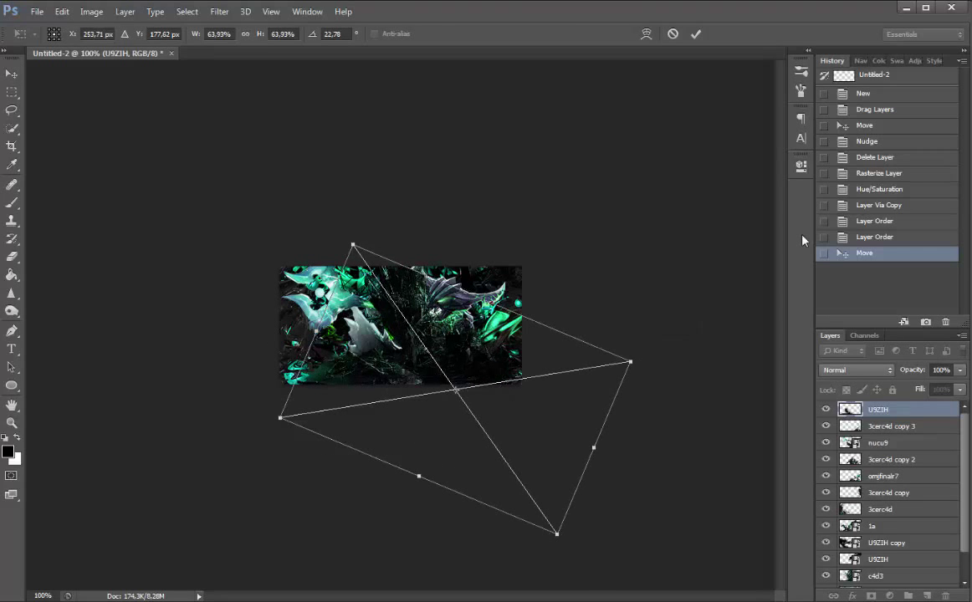
key(Return)
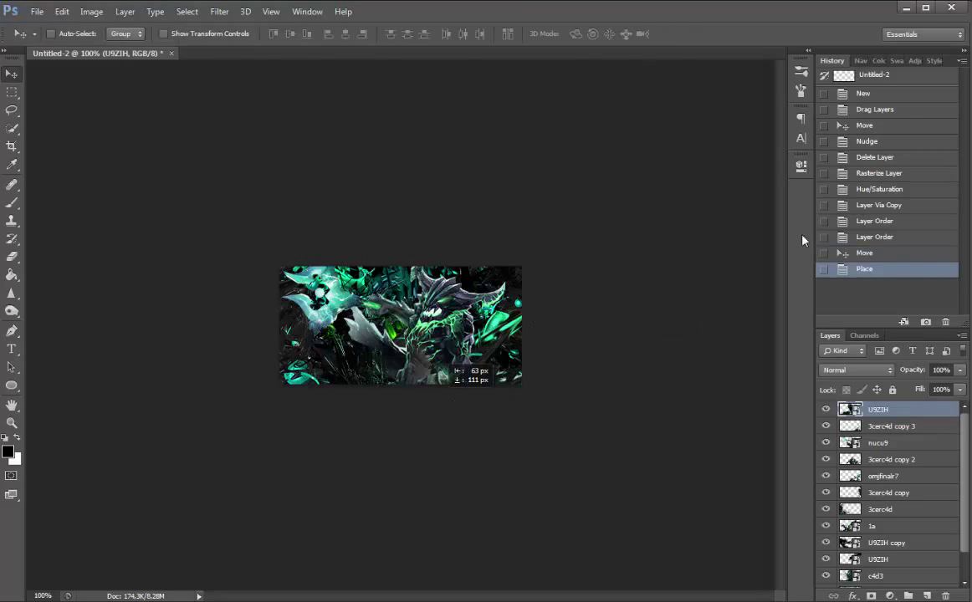
Turn the placed U9ZIH layer with Free Transform and move it so most of the nucu9 render is uncovered
drag(744, 292, 666, 273)
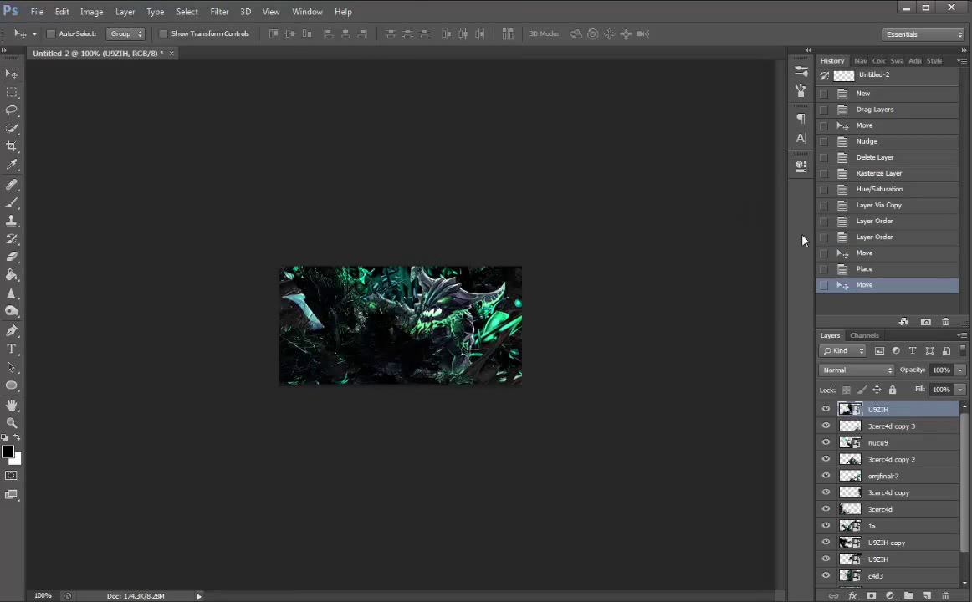
key(ctrl+t)
drag(723, 410, 277, 218)
key(Return)
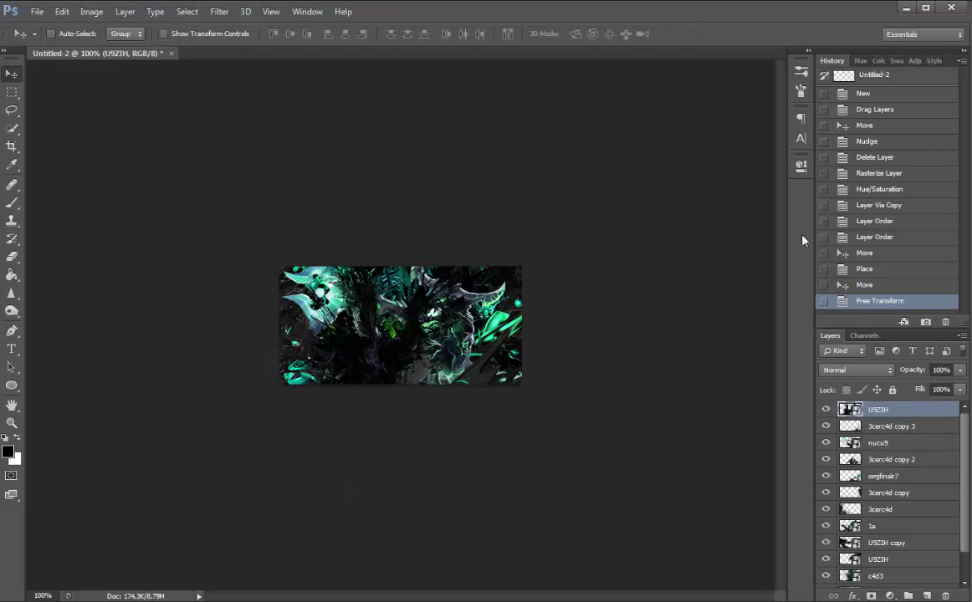
mouse_move(528, 273)
mouse_down()
mouse_move(541, 421)
mouse_move(603, 270)
mouse_move(585, 253)
mouse_up()
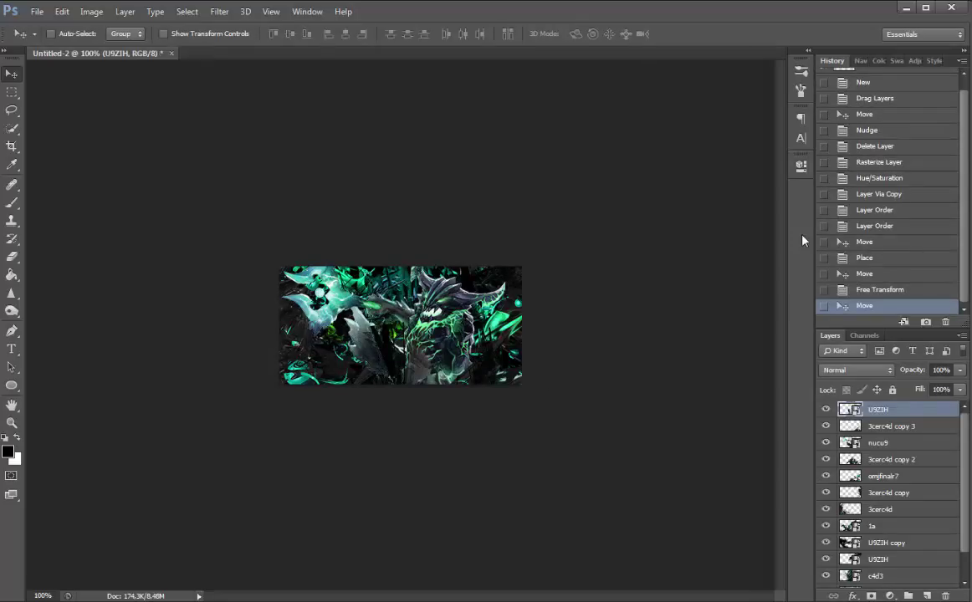
Rotate the top U9ZIH layer again and fit it along the bottom edge of the canvas
key(ctrl+t)
drag(586, 255, 643, 509)
mouse_move(454, 474)
mouse_down()
mouse_move(442, 400)
mouse_move(432, 418)
mouse_up()
drag(603, 401, 605, 424)
drag(502, 414, 489, 426)
key(Return)
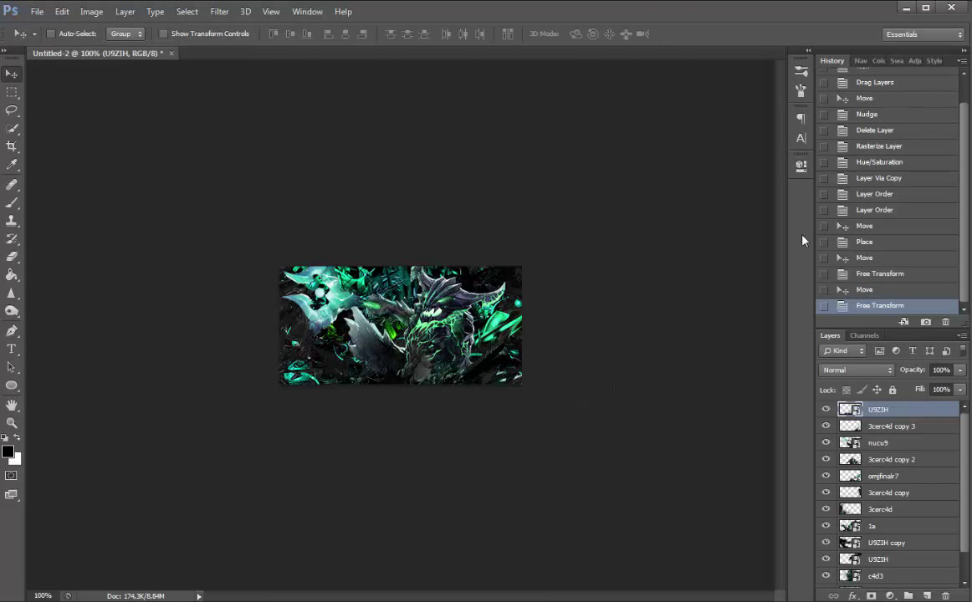
Rasterize the top U9ZIH layer and set its saturation to -100 with Hue/Saturation
right_click(801, 240)
key(Return)
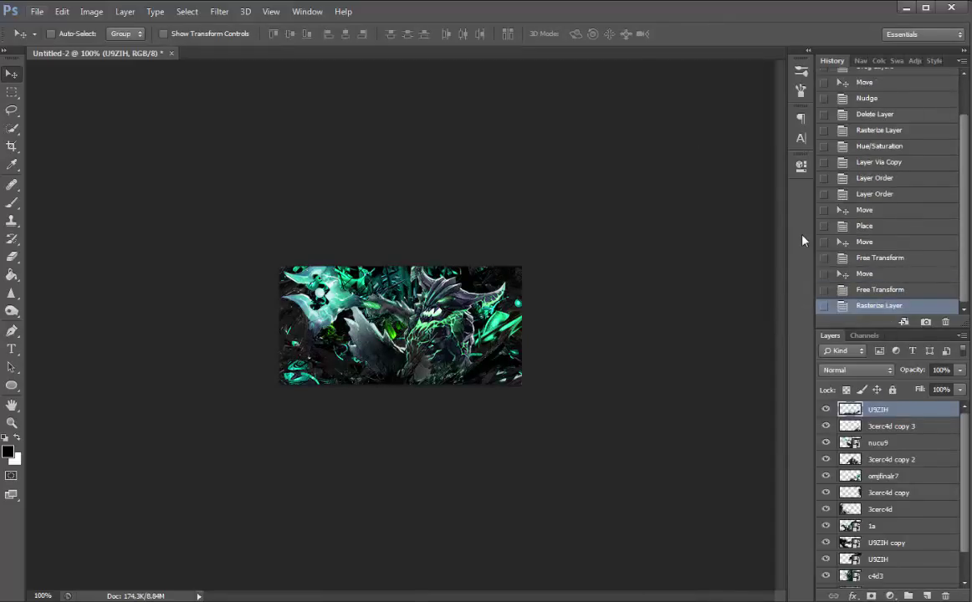
key(alt+i)
key(Down)
key(Right)
key(Down)
key(Down)
key(Down)
key(Down)
key(Down)
key(Down)
key(Up)
key(Return)
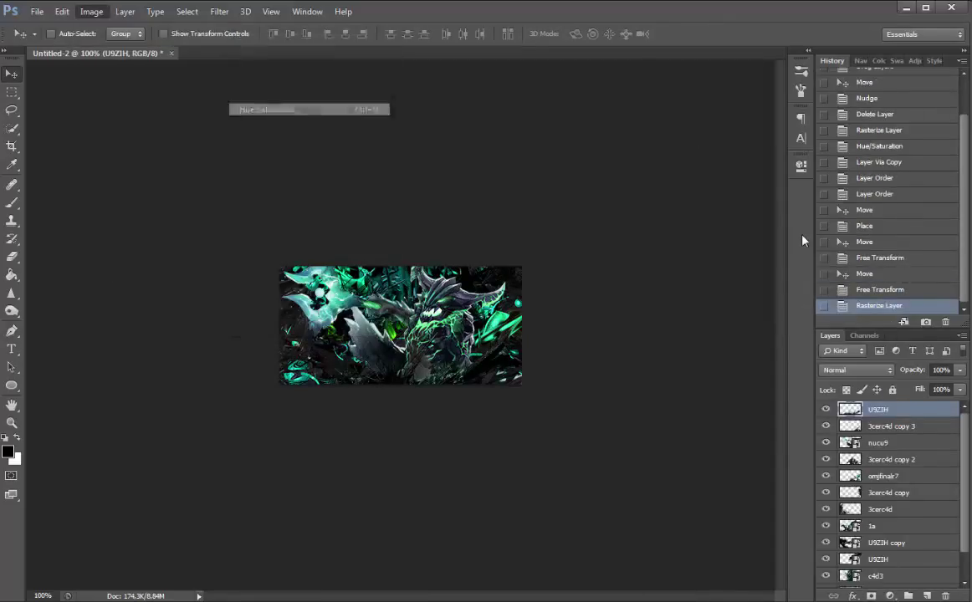
drag(747, 268, 678, 267)
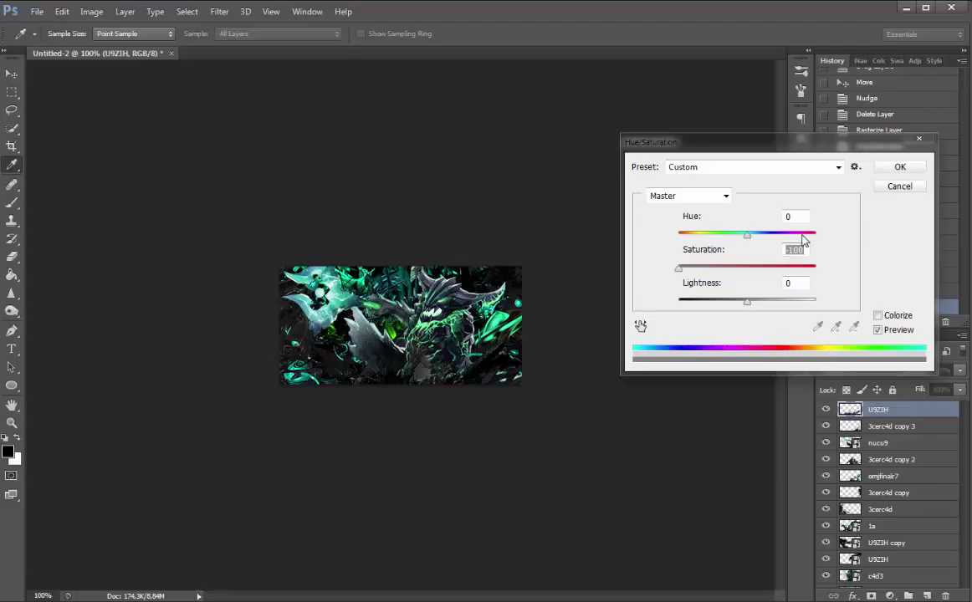
key(Return)
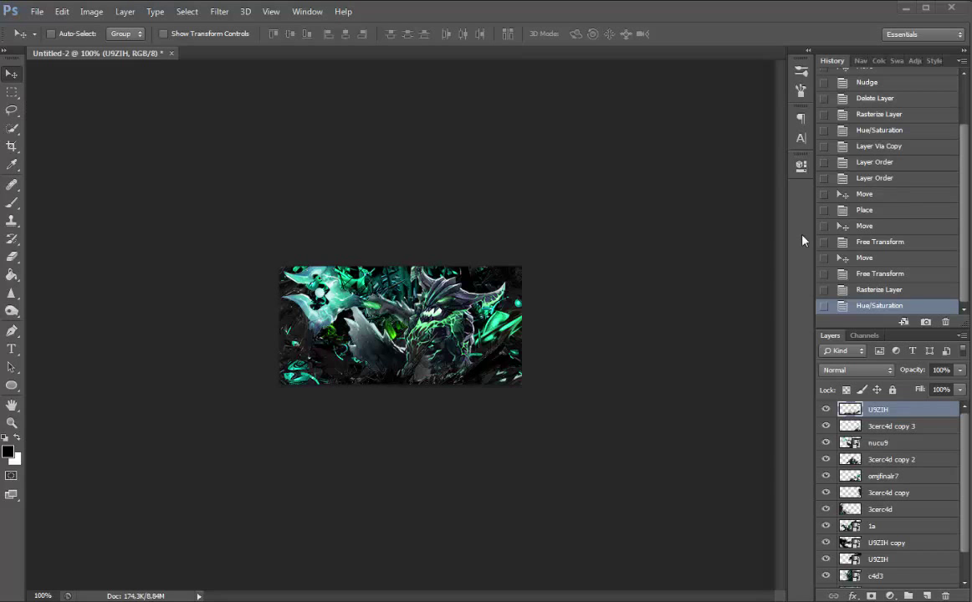
Place black2.png from the C4D Freezmy's Pack folder as the top layer over the bottom edge of the canvas, rotated 25.12°
key(ctrl+o)
scroll(800, 240, up, 15)
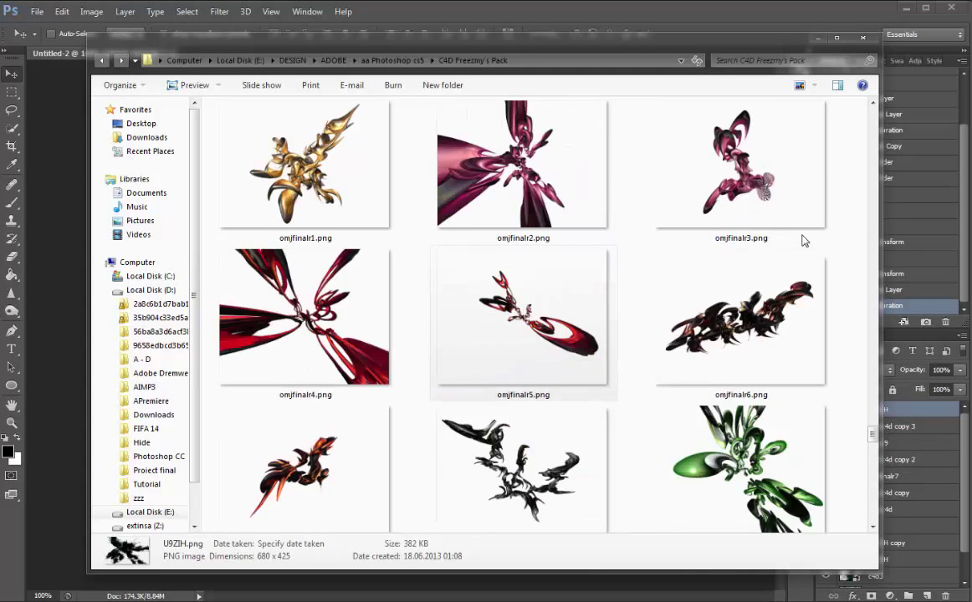
scroll(801, 240, up, 2)
scroll(801, 240, up, 20)
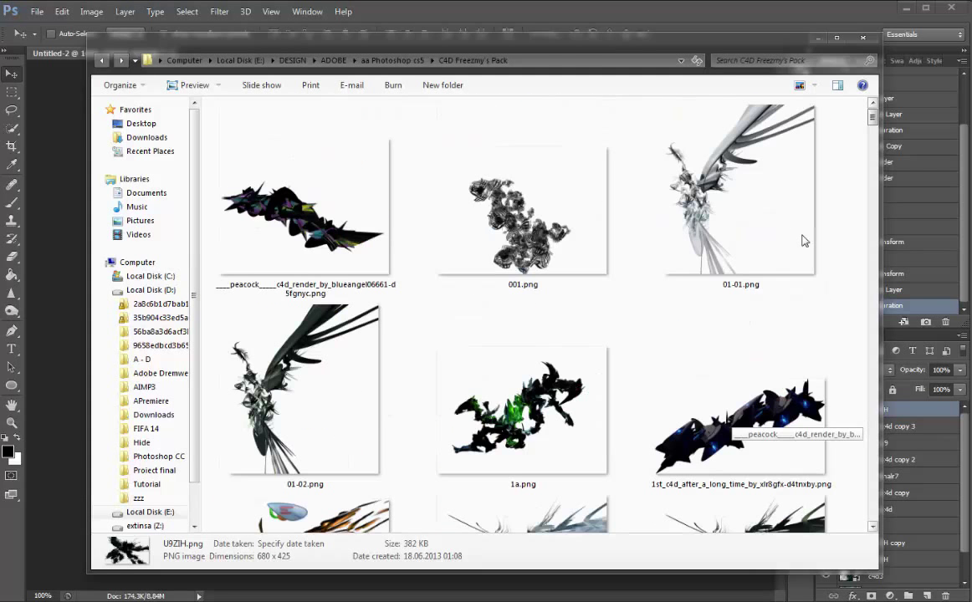
scroll(801, 240, down, 3)
scroll(801, 240, down, 2)
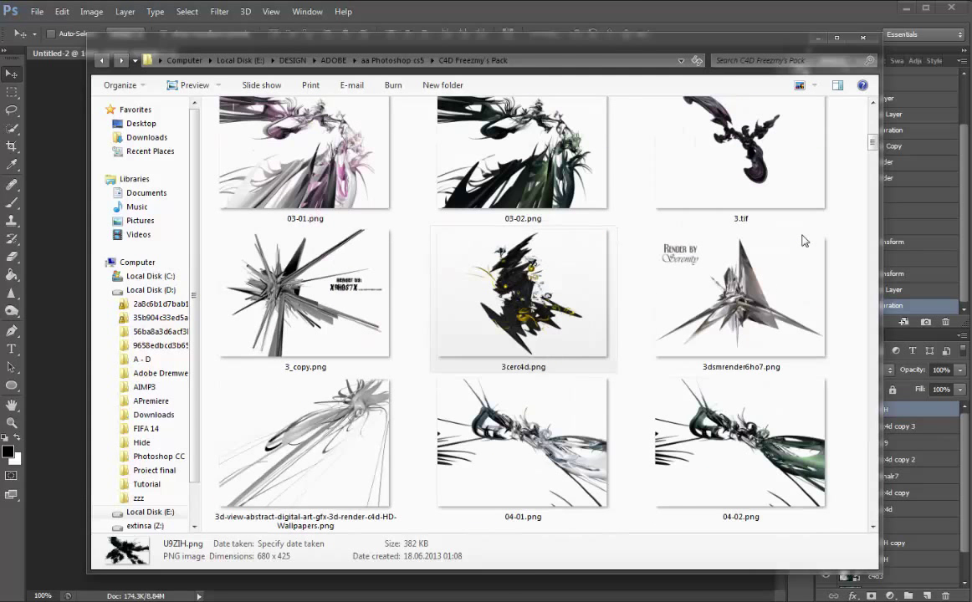
key(Escape)
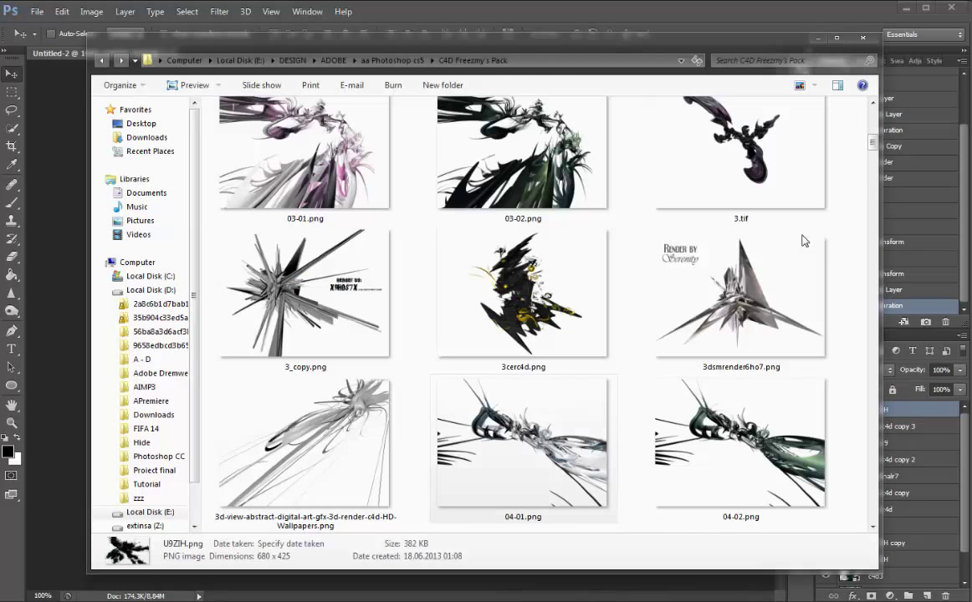
scroll(801, 240, down, 2)
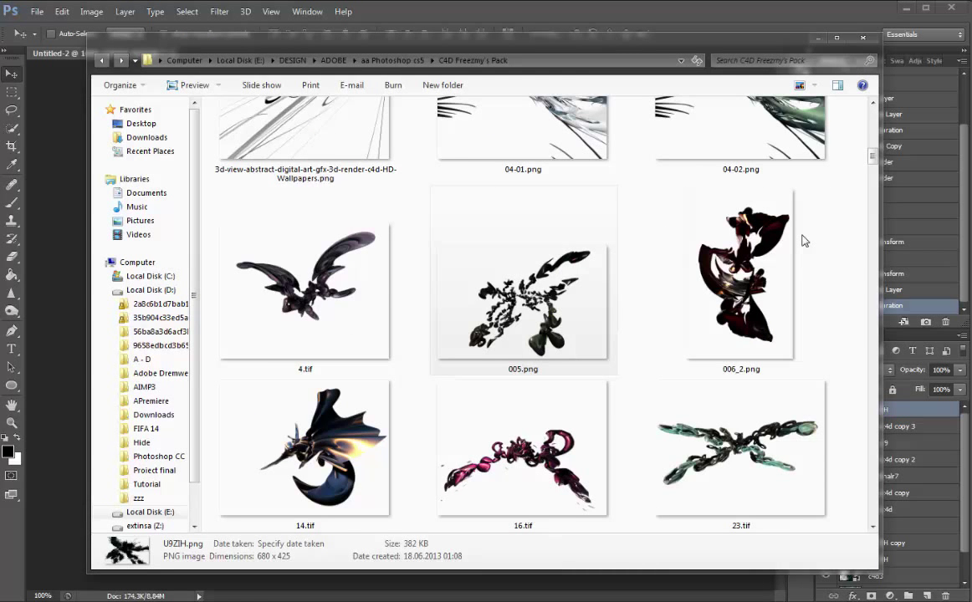
scroll(801, 240, down, 4)
scroll(801, 240, down, 4)
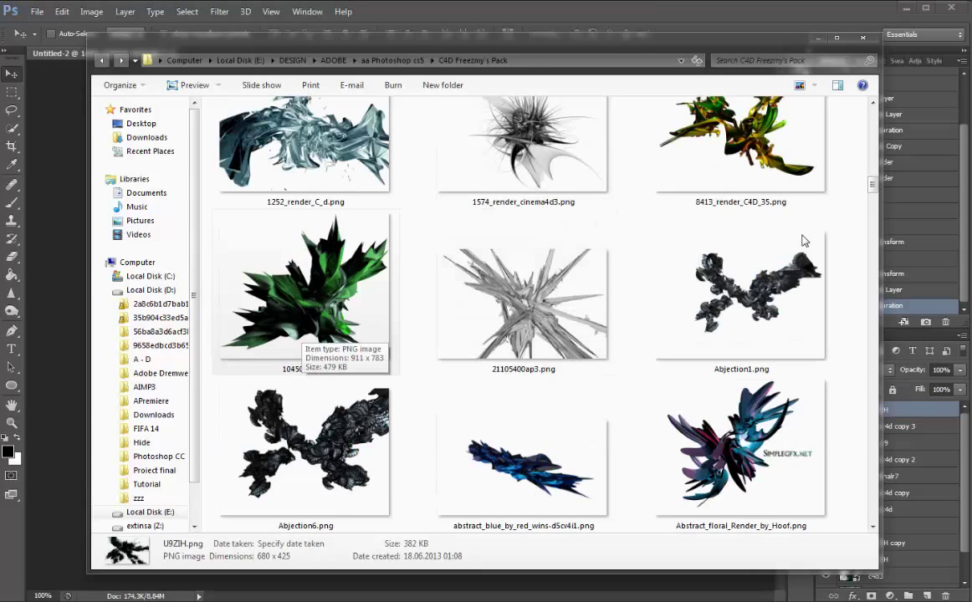
scroll(801, 240, down, 8)
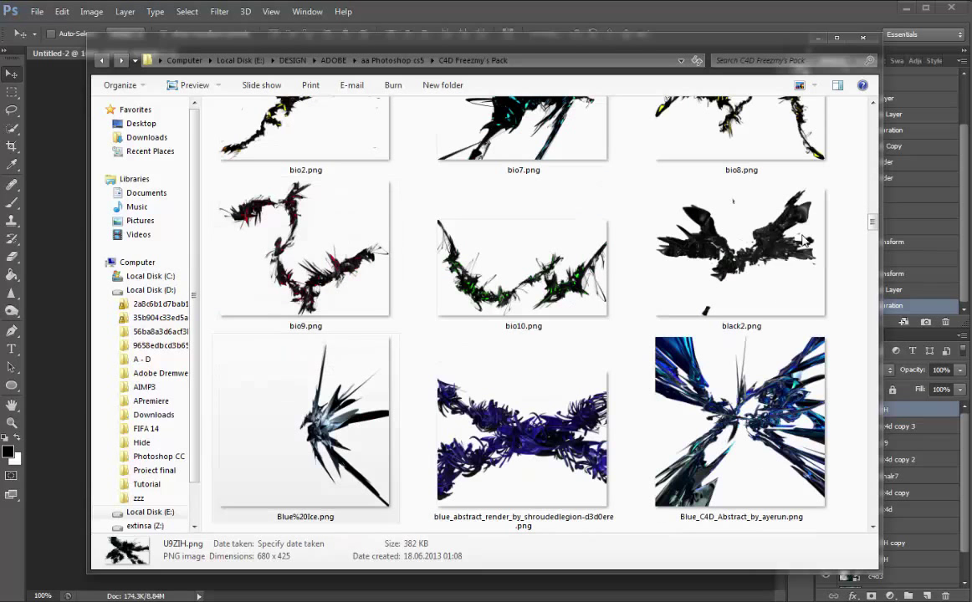
key(Escape)
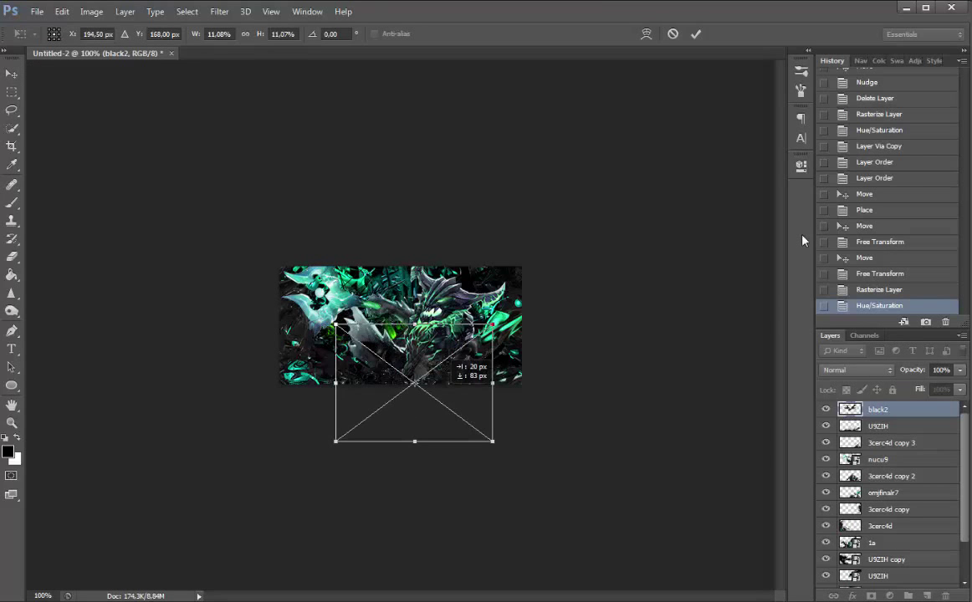
drag(521, 361, 592, 414)
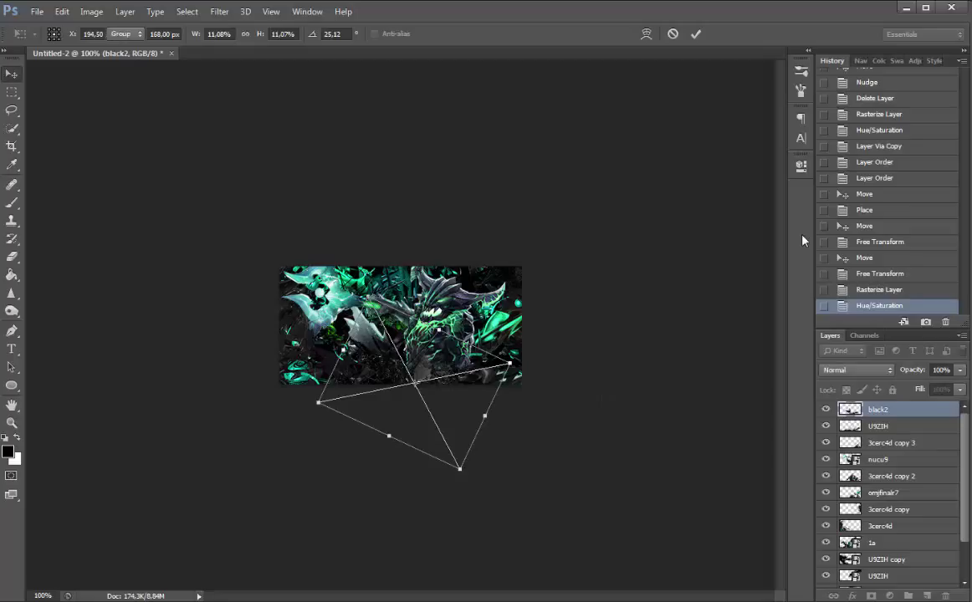
key(Return)
Reorder the black2 layer to directly below nucu9 and reposition it behind the render
drag(460, 424, 460, 425)
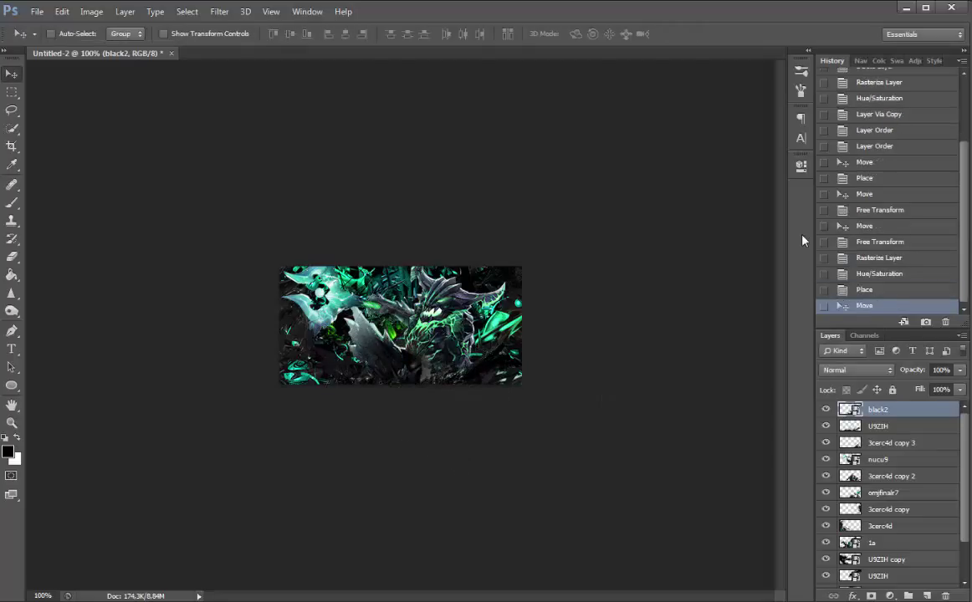
mouse_move(886, 409)
mouse_down()
mouse_move(886, 459)
mouse_move(886, 448)
mouse_up()
drag(468, 376, 475, 374)
drag(887, 444, 886, 460)
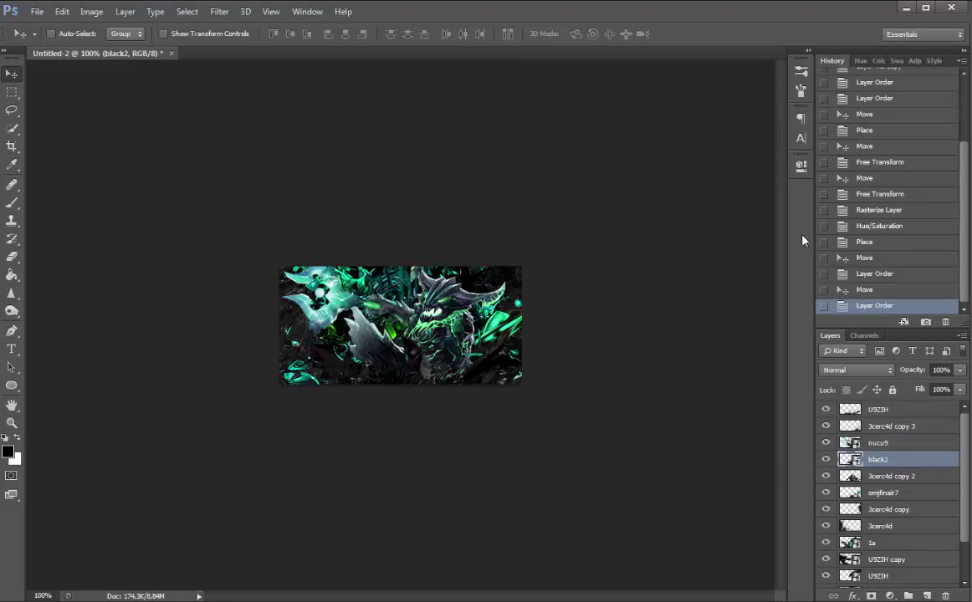
drag(445, 373, 410, 336)
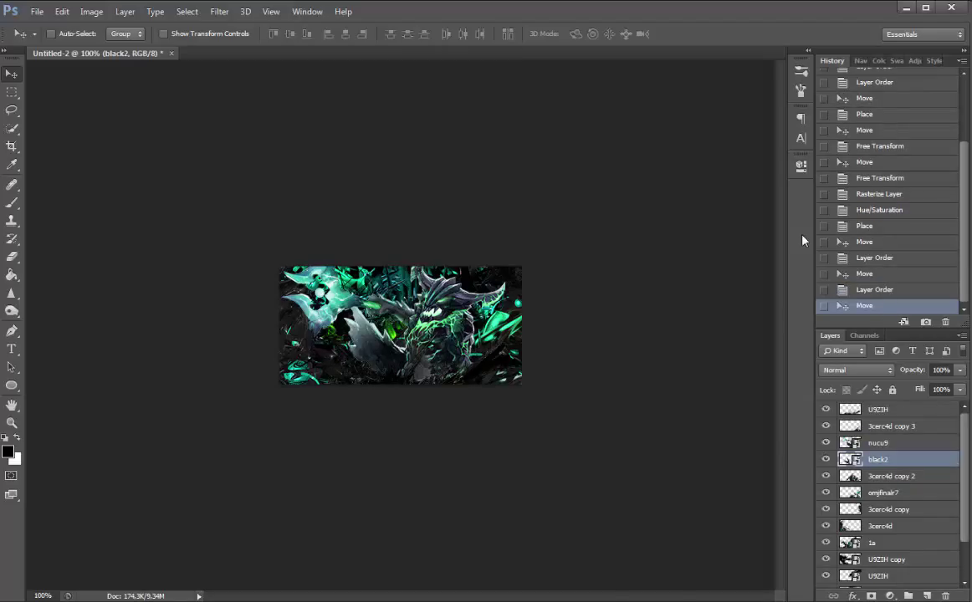
Place 03.png from the texture folder directly below nucu9, scaled to about 39.75% and moved toward the lower part of the canvas
click(596, 594)
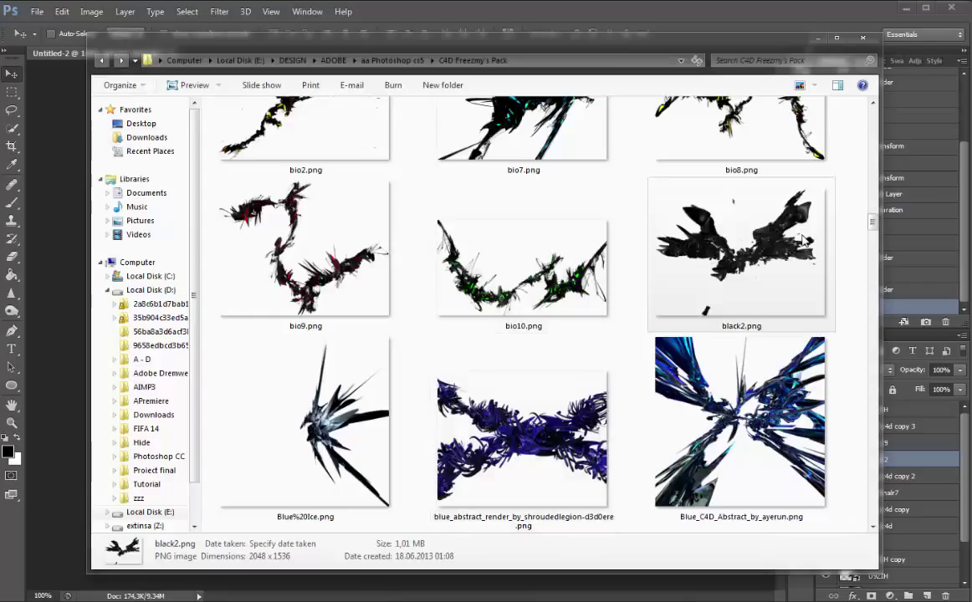
key(BackSpace)
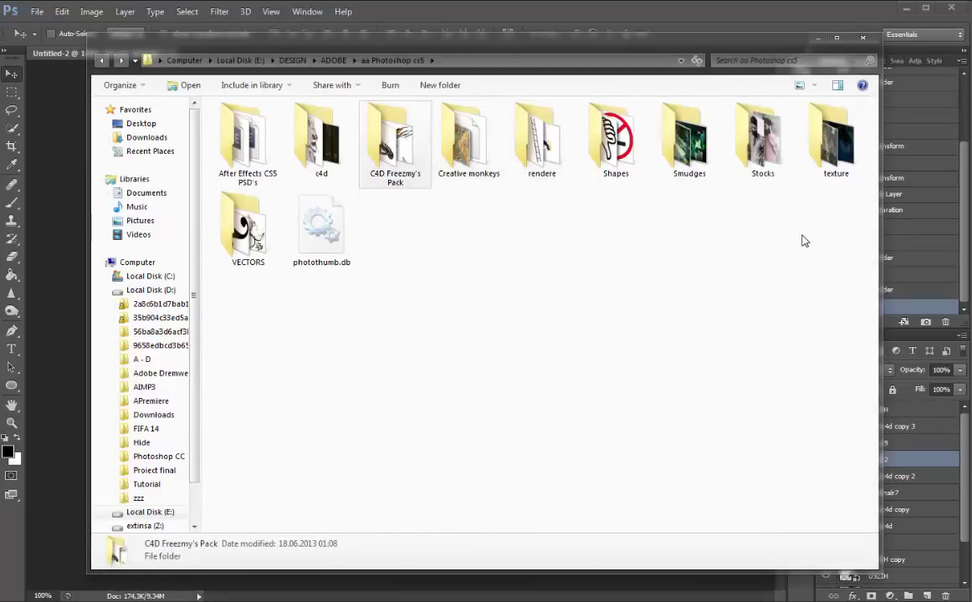
double_click(831, 144)
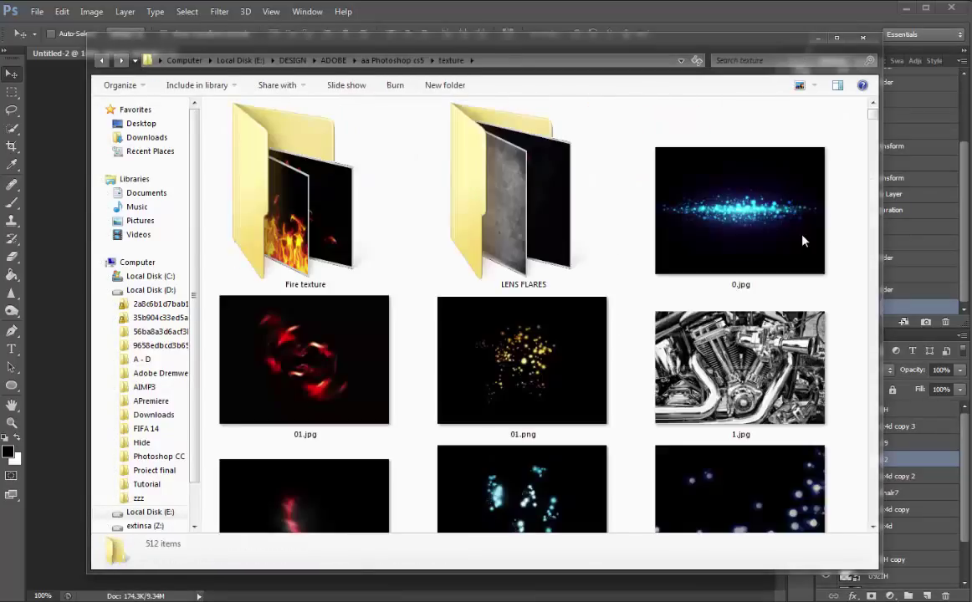
scroll(801, 241, down, 5)
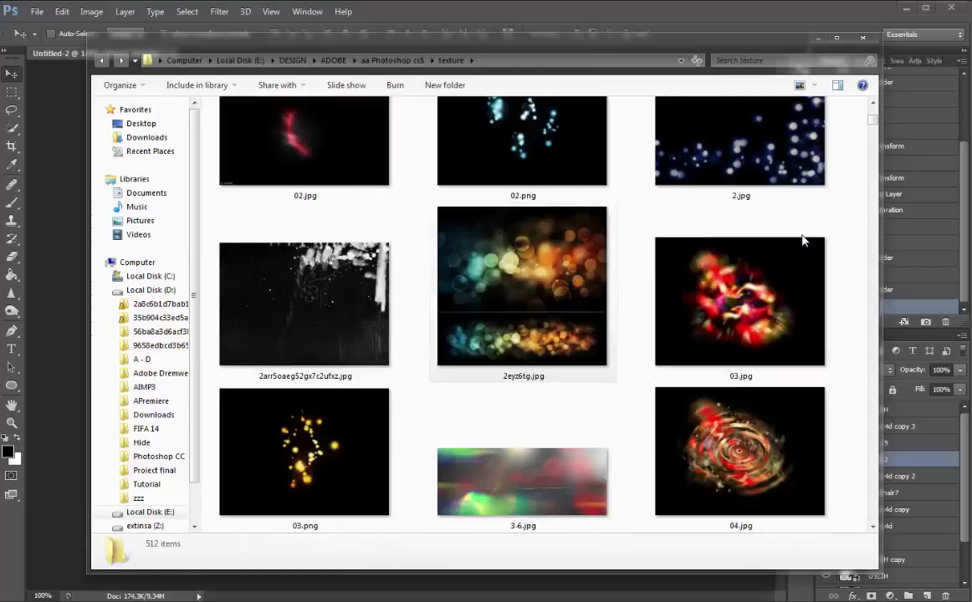
scroll(502, 335, down, 2)
drag(303, 295, 58, 301)
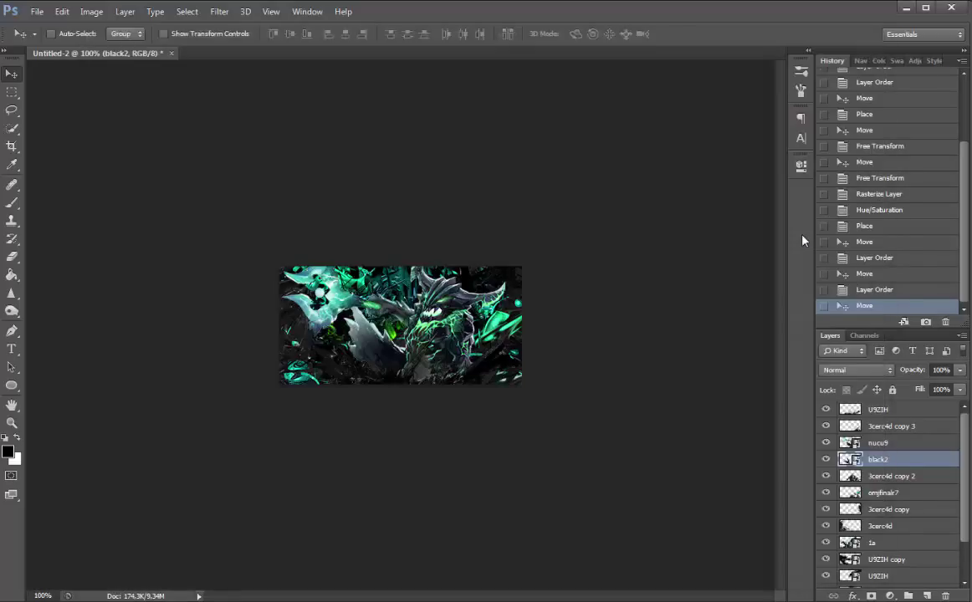
drag(478, 267, 542, 219)
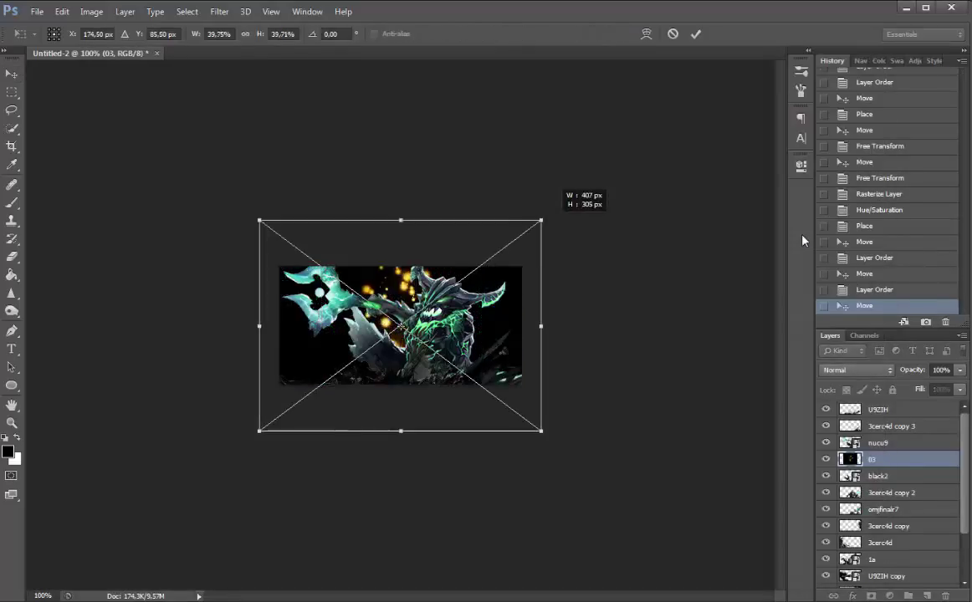
drag(462, 293, 477, 341)
key(Return)
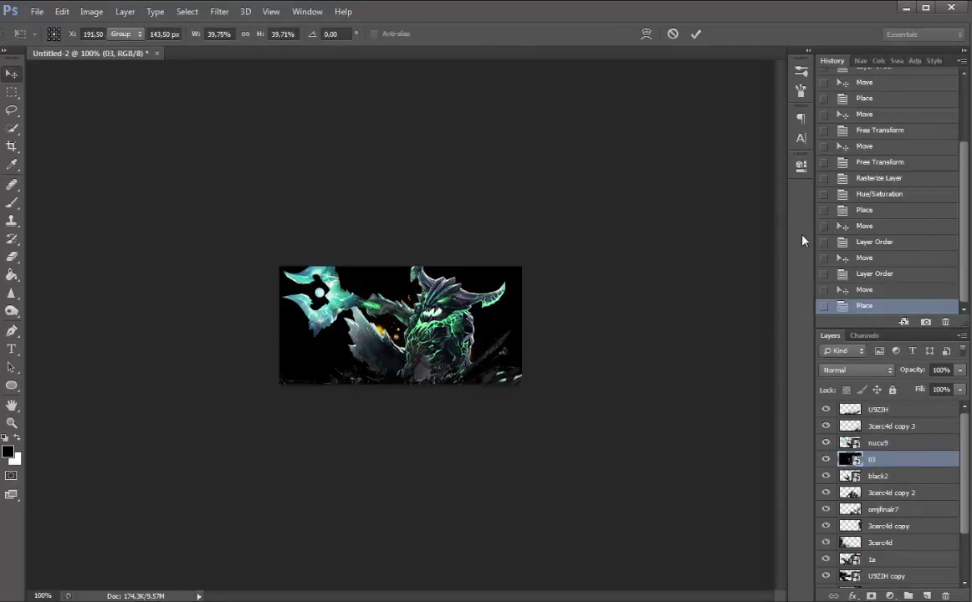
Rasterize the 03 layer and set its blending mode to Screen
right_click(911, 459)
click(815, 313)
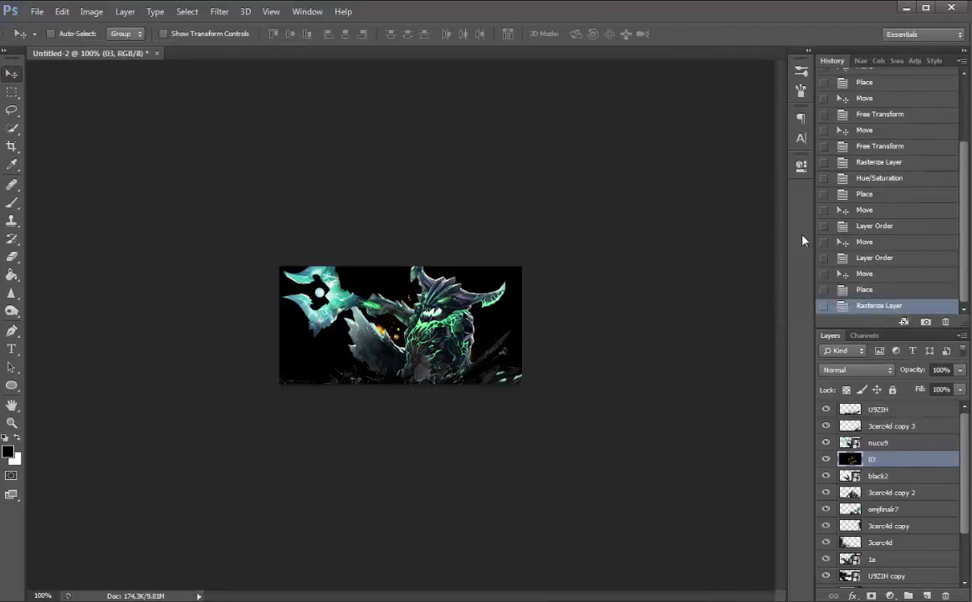
right_click(801, 241)
key(Escape)
click(855, 370)
click(831, 124)
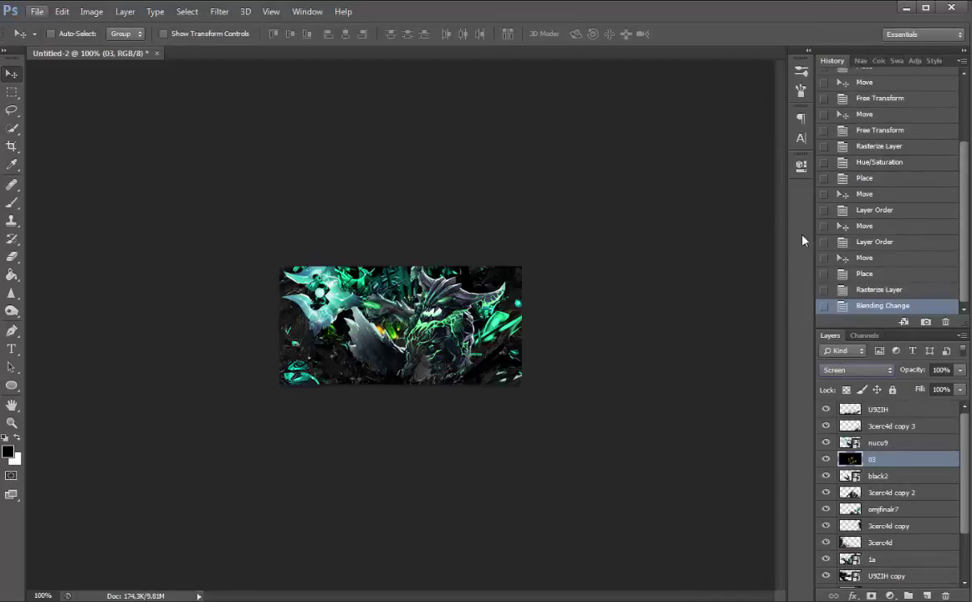
Set the 03 layer's hue to +44 with Hue/Saturation and reposition its light specks around the render
click(91, 12)
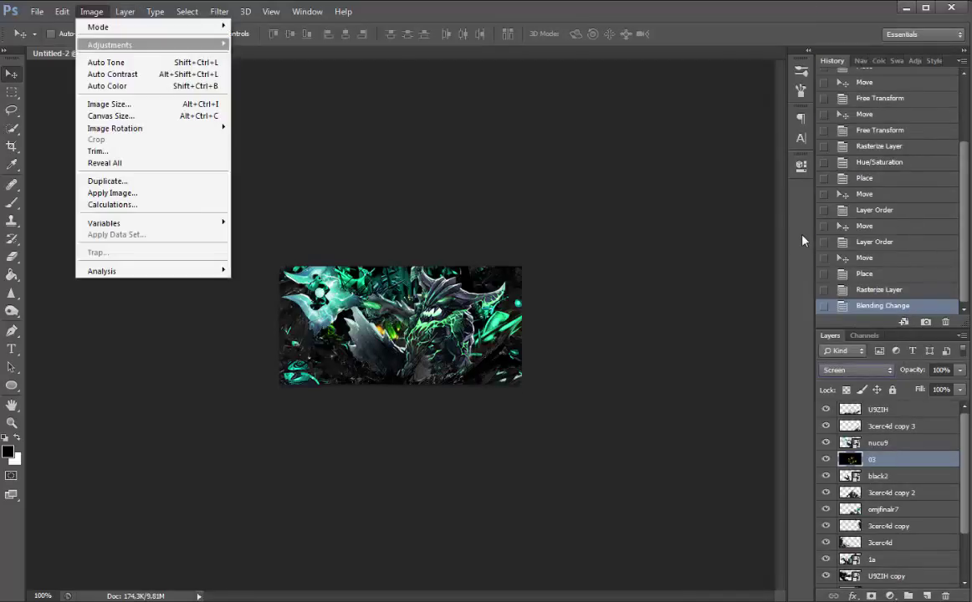
mouse_move(109, 44)
click(272, 109)
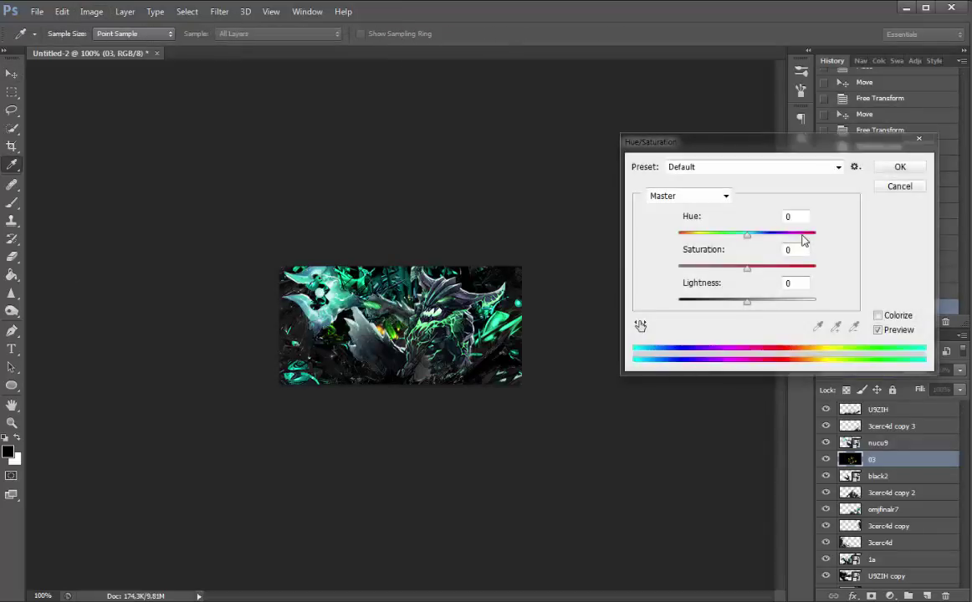
drag(747, 236, 809, 235)
key(shift+Down)
key(shift+Down)
key(shift+Down)
key(shift+Down)
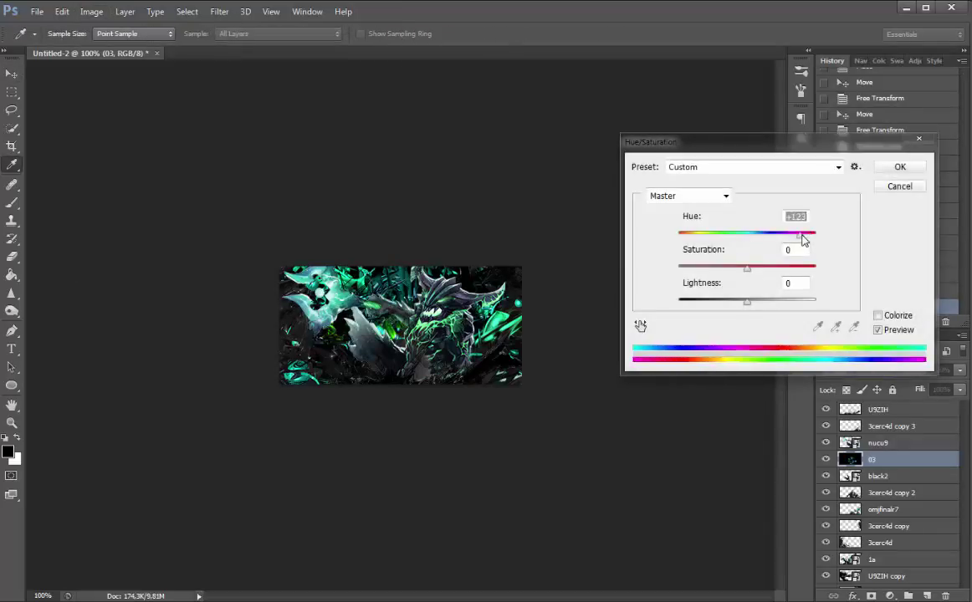
key(shift+Down)
key(shift+Down)
key(shift+Down)
key(shift+Down)
key(shift+Down)
key(shift+Down)
key(shift+Down)
key(shift+Down)
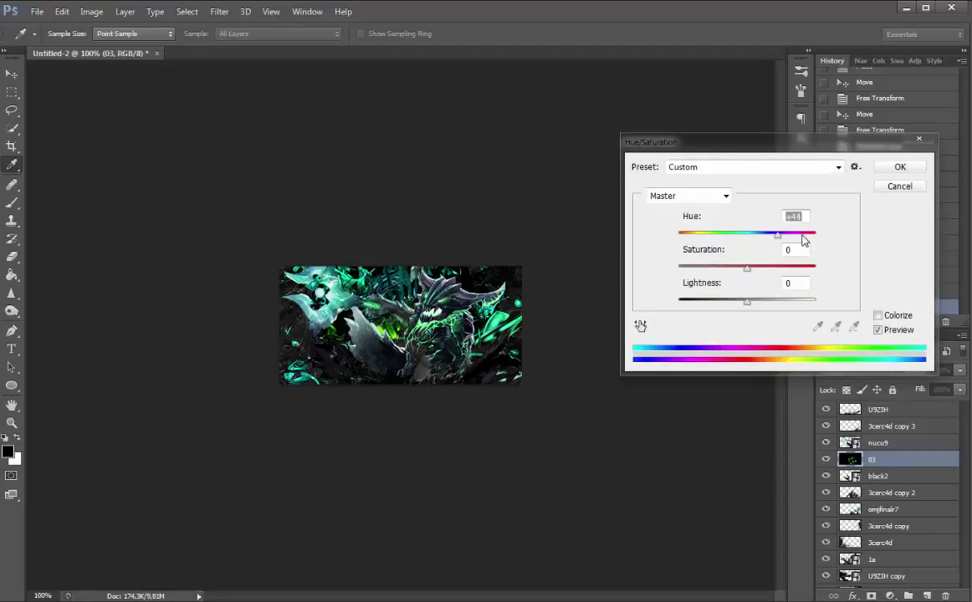
key(Return)
drag(429, 303, 438, 326)
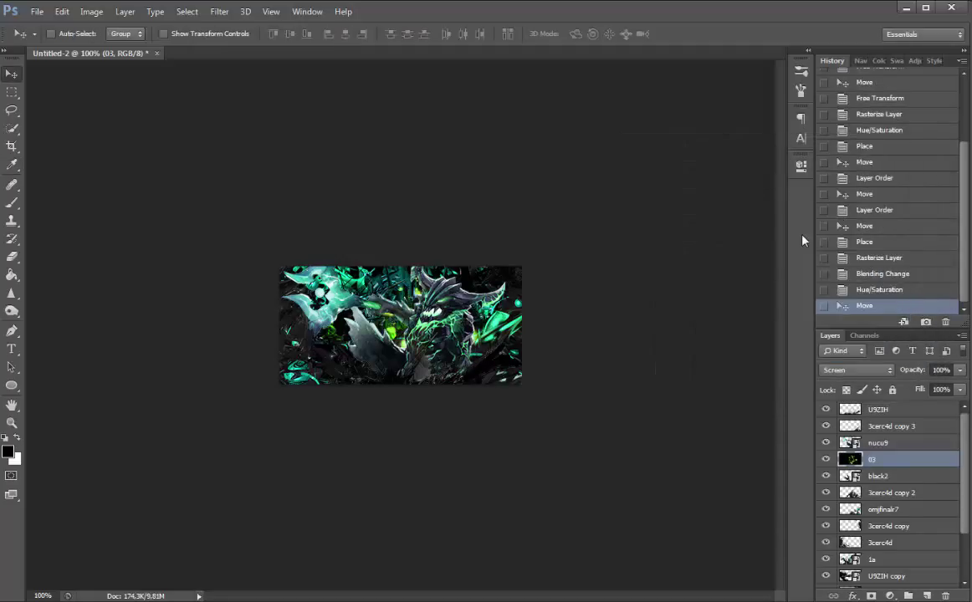
Duplicate the 03 layer and bring the copy above 3cerc4d copy 3, shifted over the render's lower right area
key(ctrl+j)
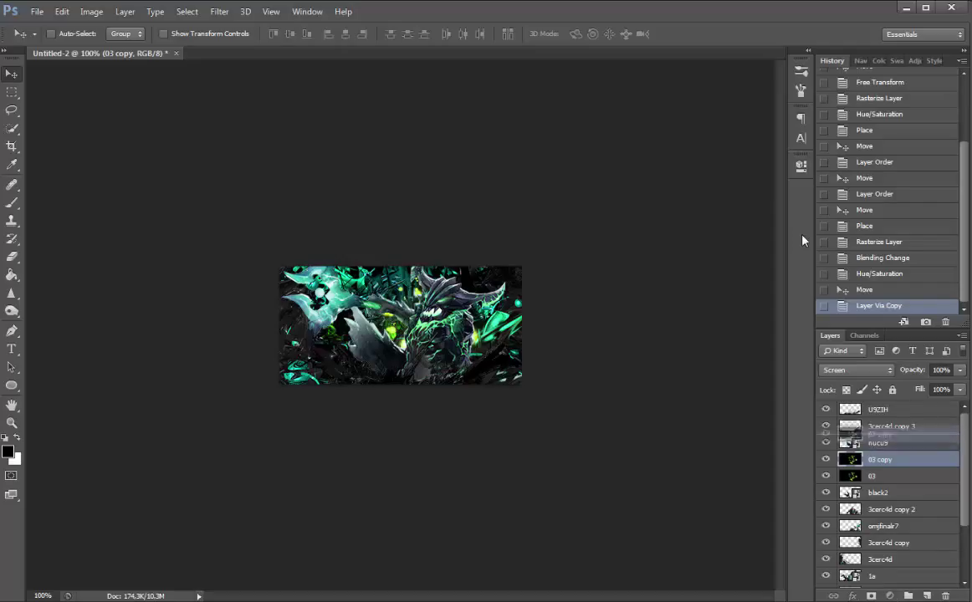
key(ctrl+])
drag(466, 370, 495, 402)
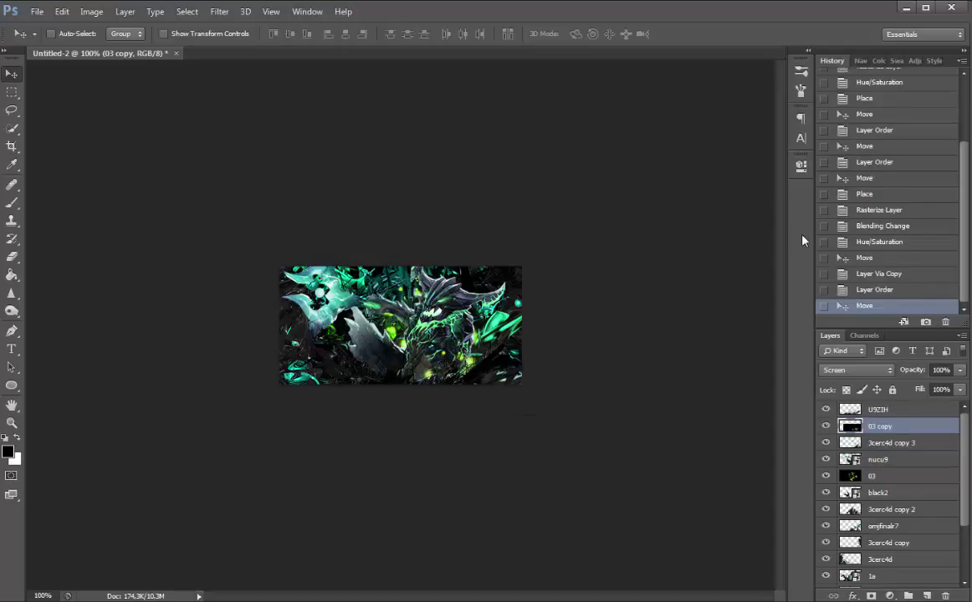
Place 04.png from the texture folder above 03 copy, scaled to about 52.54% and moved down, with the Screen blending mode
key(alt+Tab)
scroll(802, 241, down, 1)
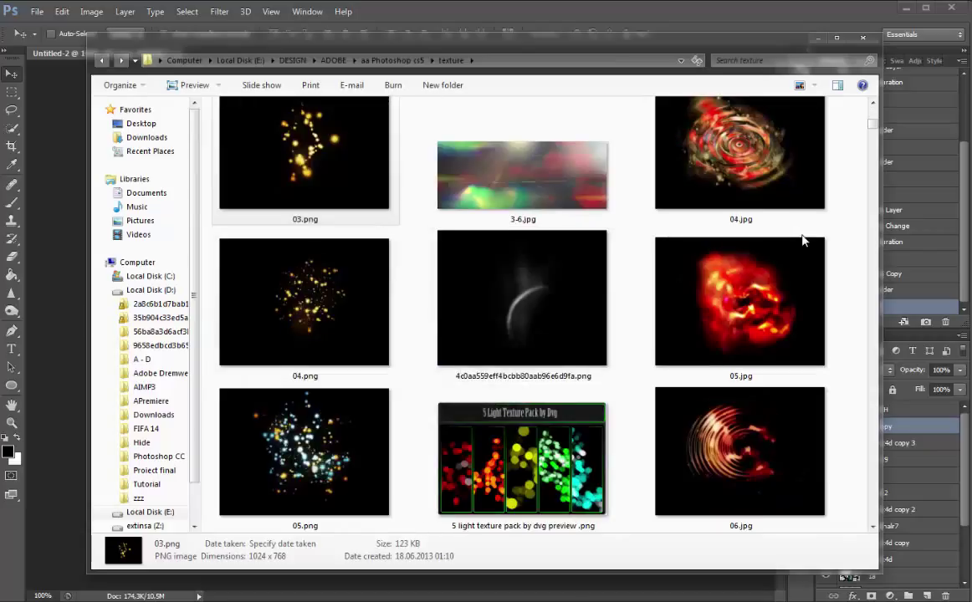
key(Down)
key(Return)
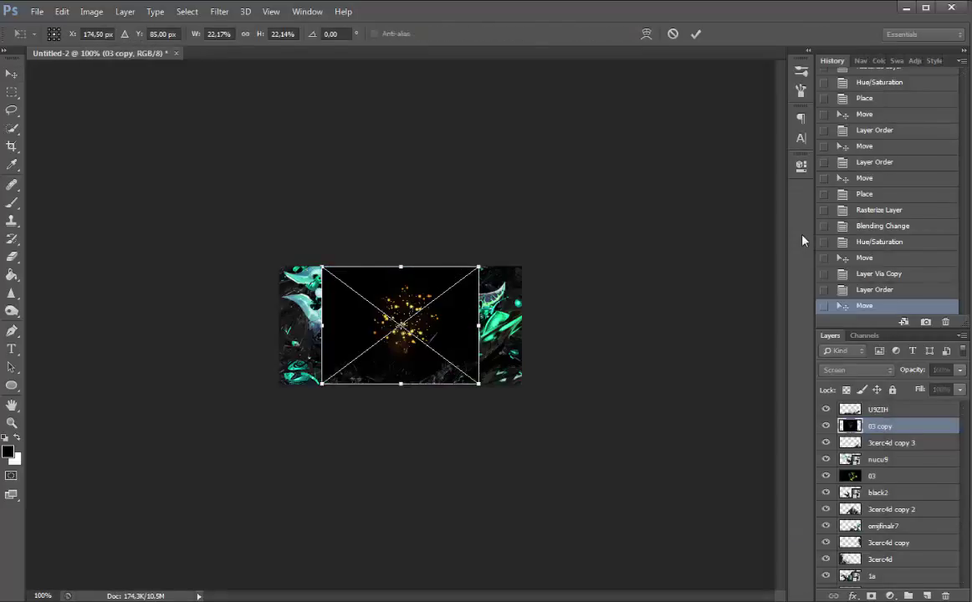
drag(478, 267, 587, 185)
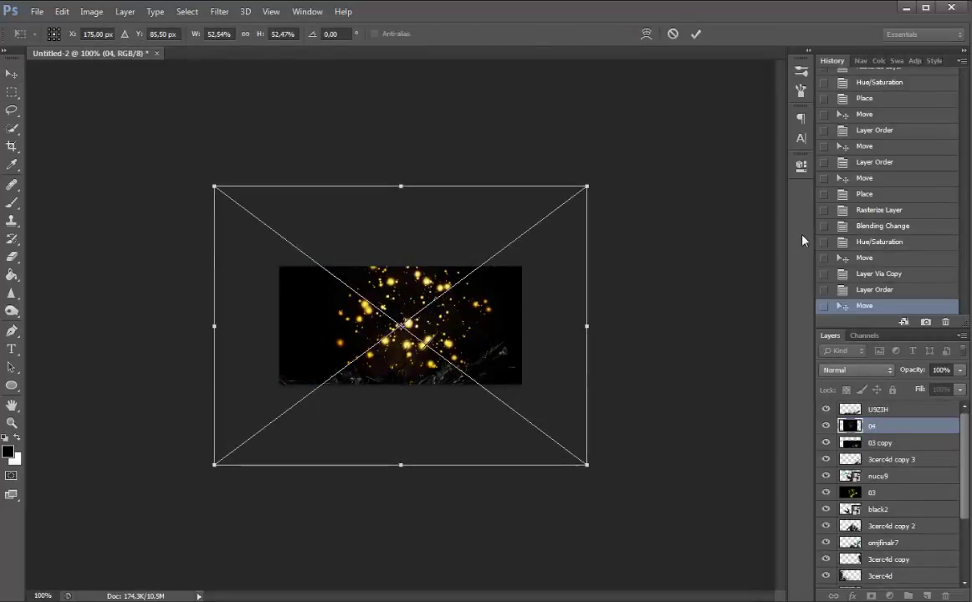
mouse_move(446, 323)
mouse_down()
mouse_move(451, 359)
mouse_move(433, 410)
mouse_move(440, 386)
mouse_move(429, 392)
mouse_up()
key(Return)
click(855, 369)
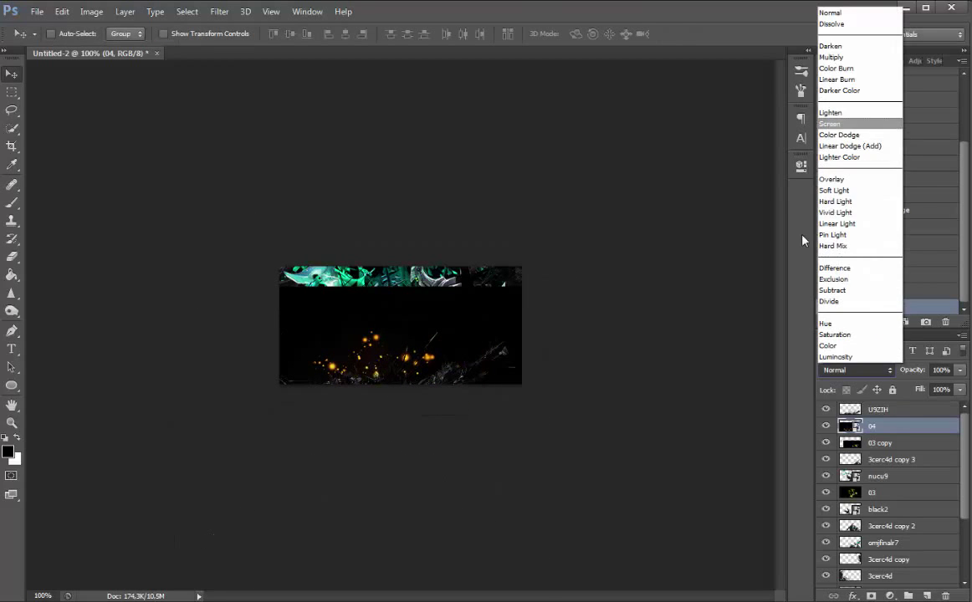
click(833, 123)
Shift the 04 layer slightly right and lower it in the layer order to directly above nucu9
drag(474, 380, 483, 380)
drag(888, 427, 888, 450)
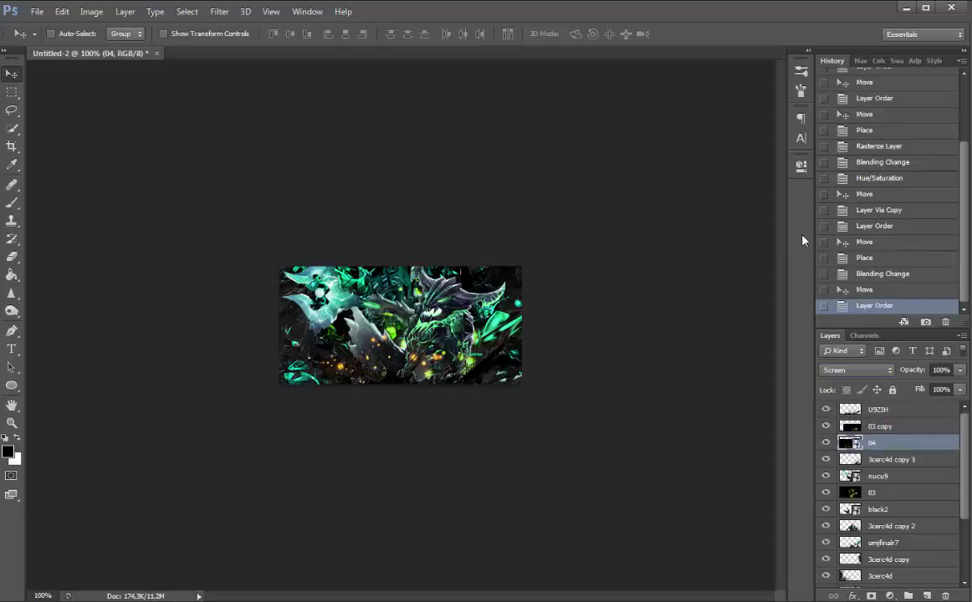
key(ctrl+bracketleft)
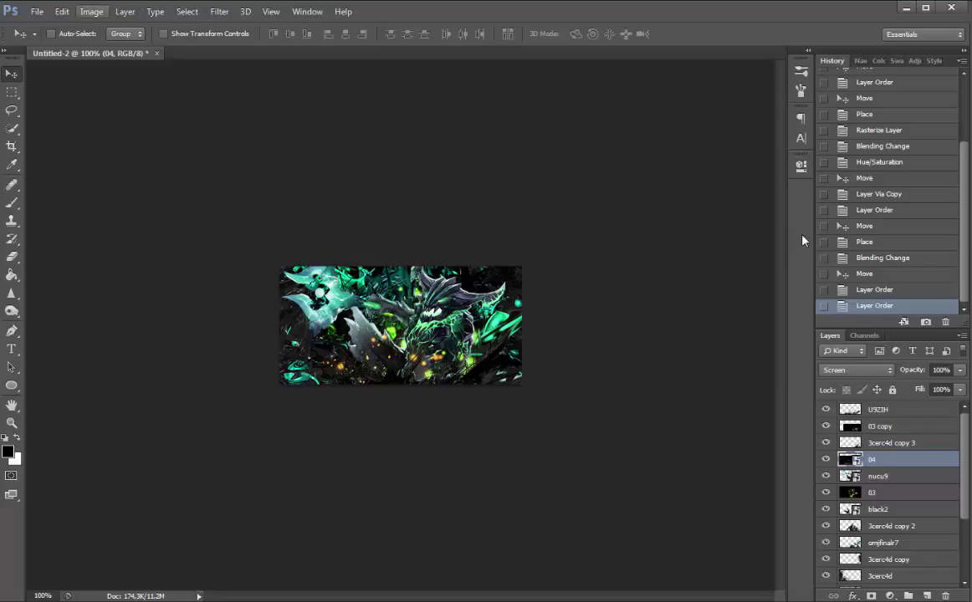
Rasterize the 04 layer and shift its hue to +43 with Hue/Saturation
right_click(888, 459)
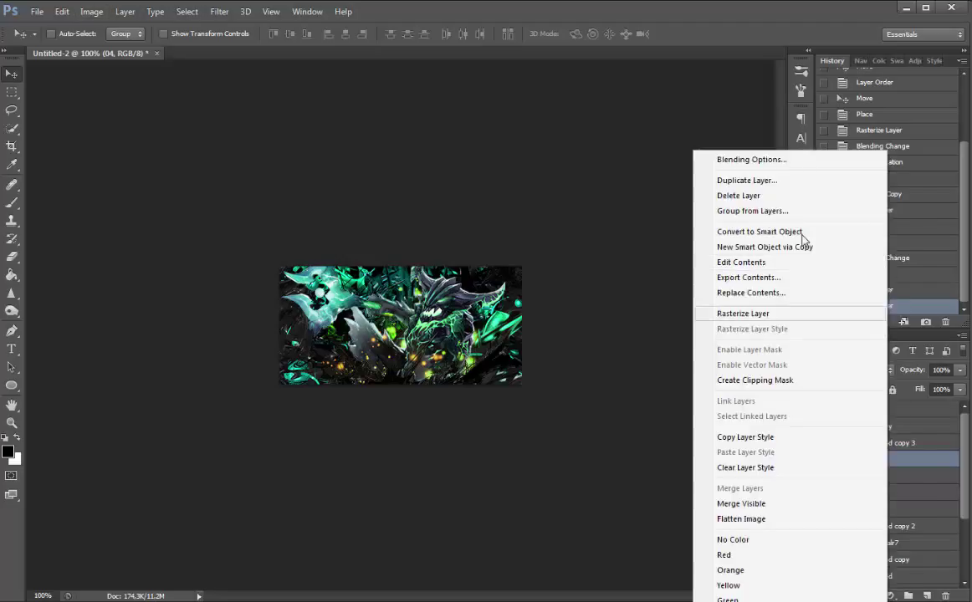
click(744, 313)
click(91, 12)
mouse_move(110, 45)
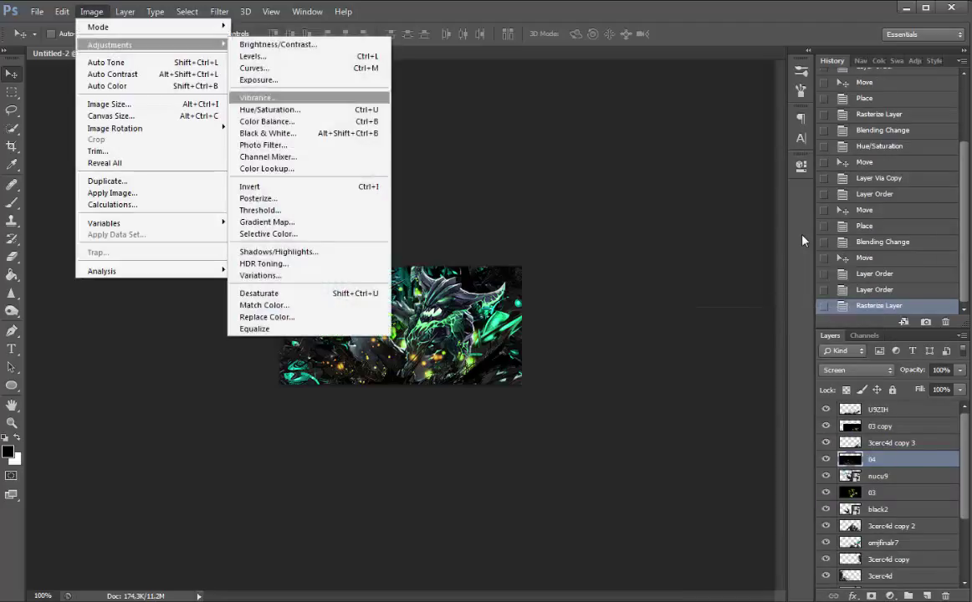
click(272, 109)
drag(746, 235, 785, 236)
key(Down)
key(Down)
key(Down)
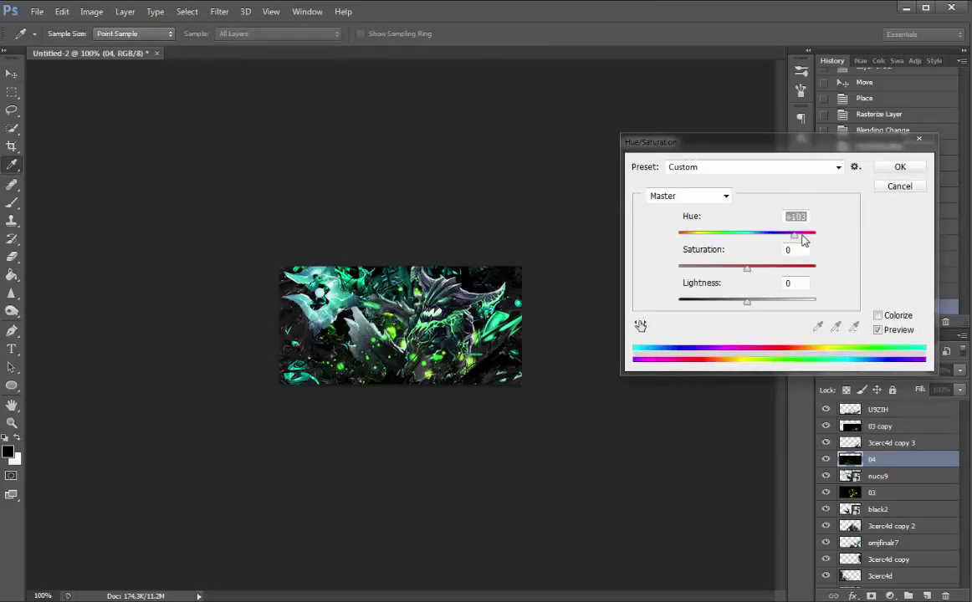
key(shift+Down)
key(shift+Down)
key(shift+Down)
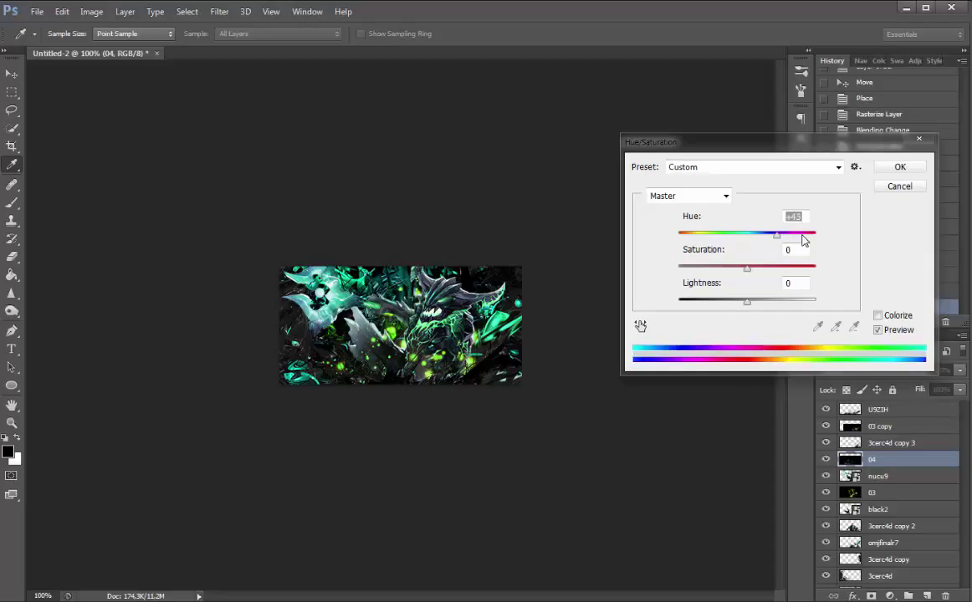
key(Return)
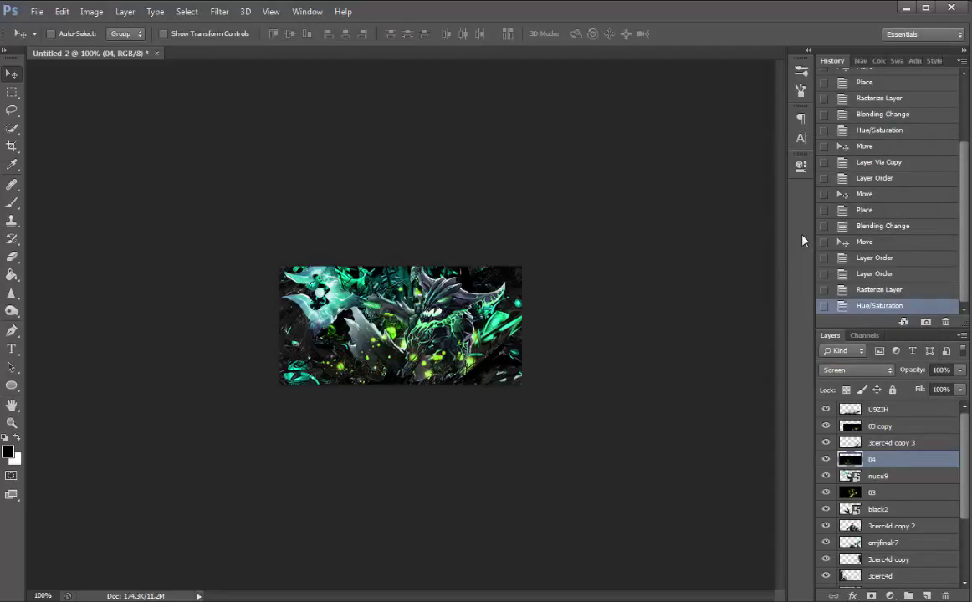
Browse the texture folder for another light texture to use, then return to the signature document
key(alt+Tab)
scroll(803, 241, down, 3)
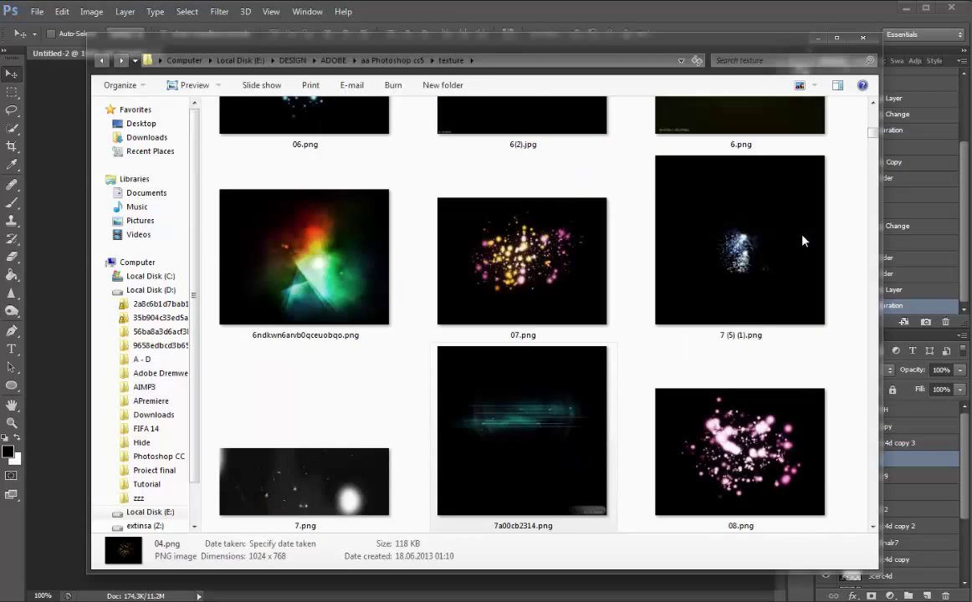
scroll(801, 241, down, 5)
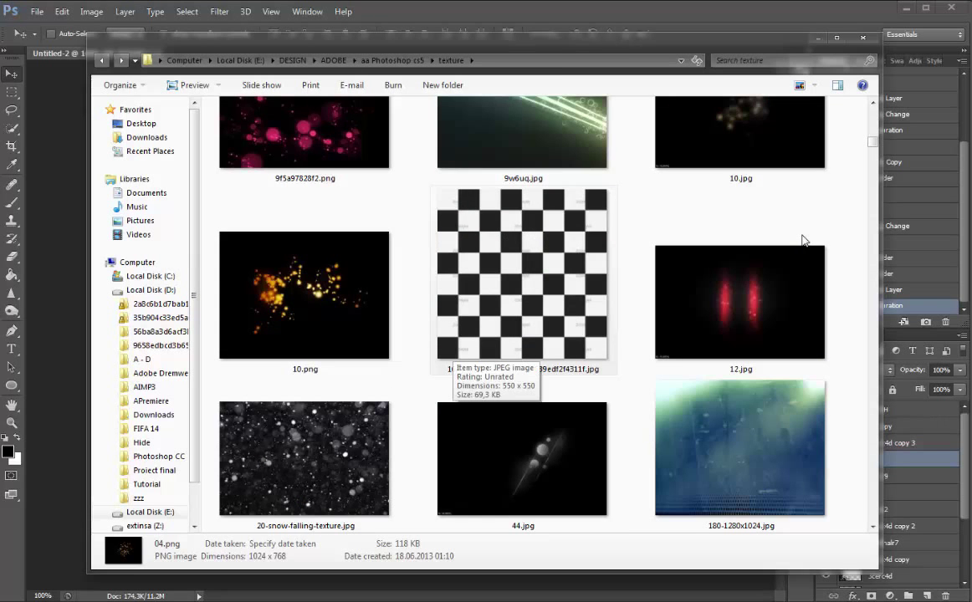
scroll(801, 240, up, 1)
scroll(801, 240, down, 10)
scroll(801, 240, down, 15)
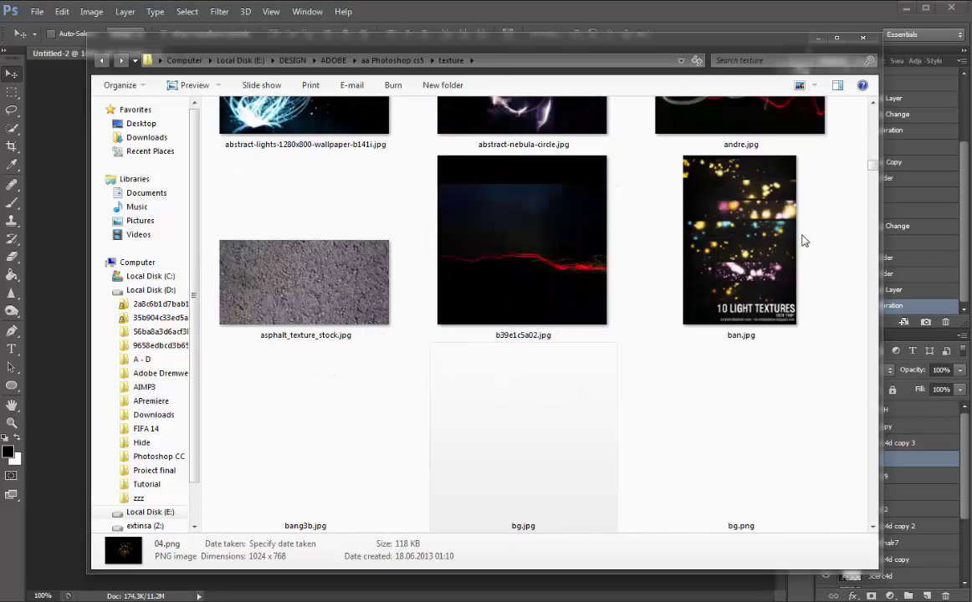
key(Escape)
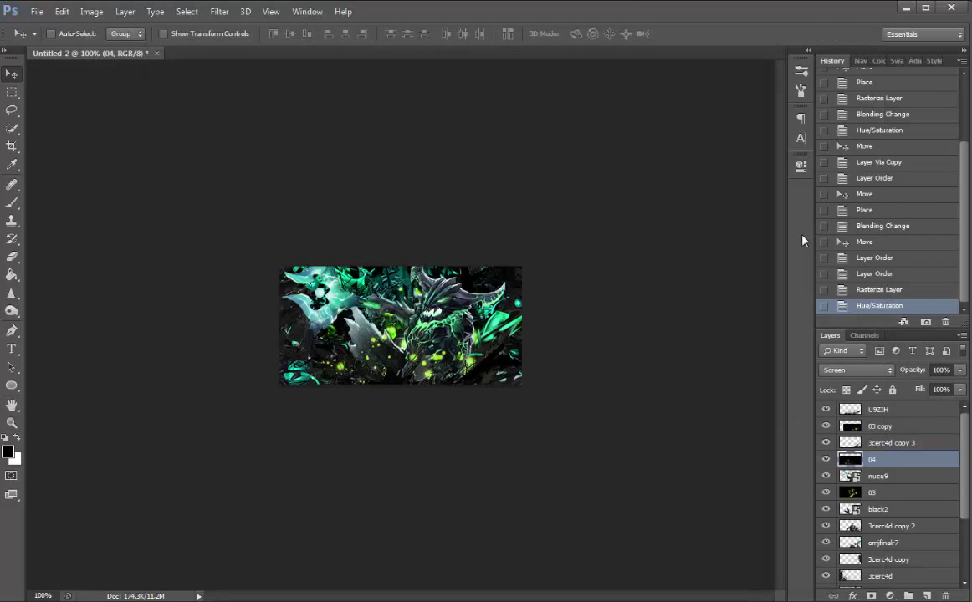
Add a new layer directly above the 03 layer and set the brush's foreground color to lime green 90ff00
key(alt+bracketleft)
key(alt+bracketleft)
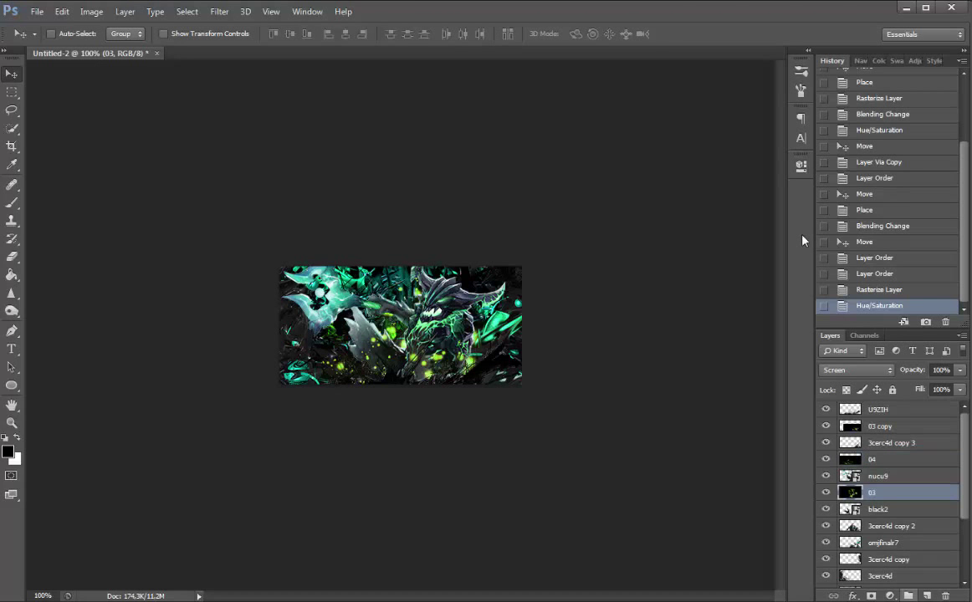
key(ctrl+shift+alt+n)
key(b)
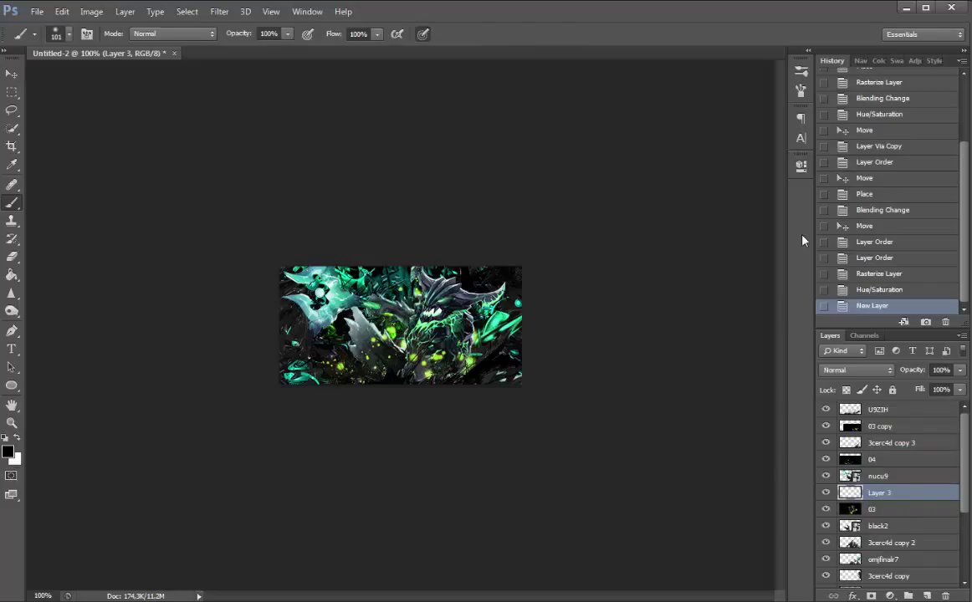
click(7, 451)
drag(751, 424, 750, 476)
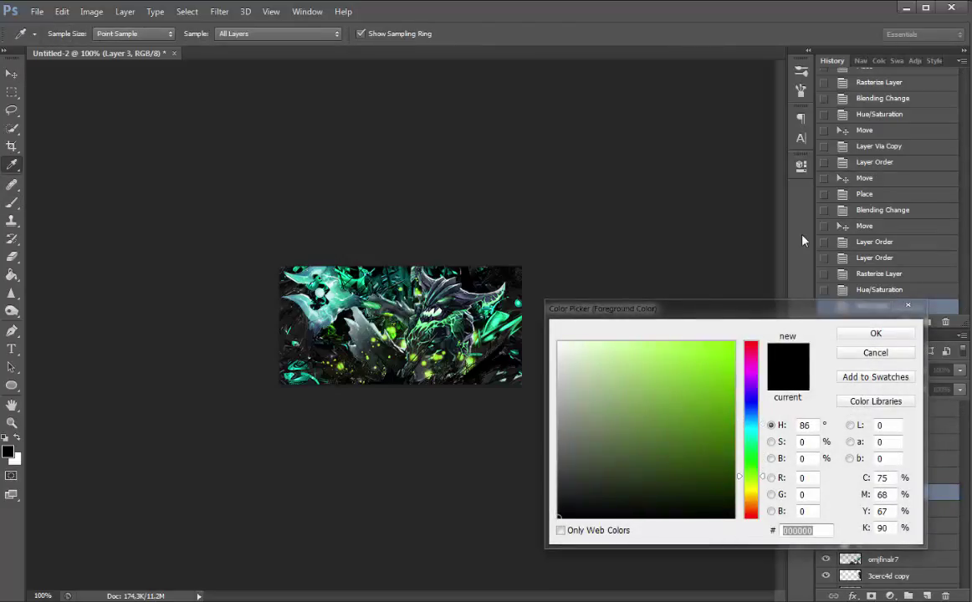
click(685, 403)
click(734, 342)
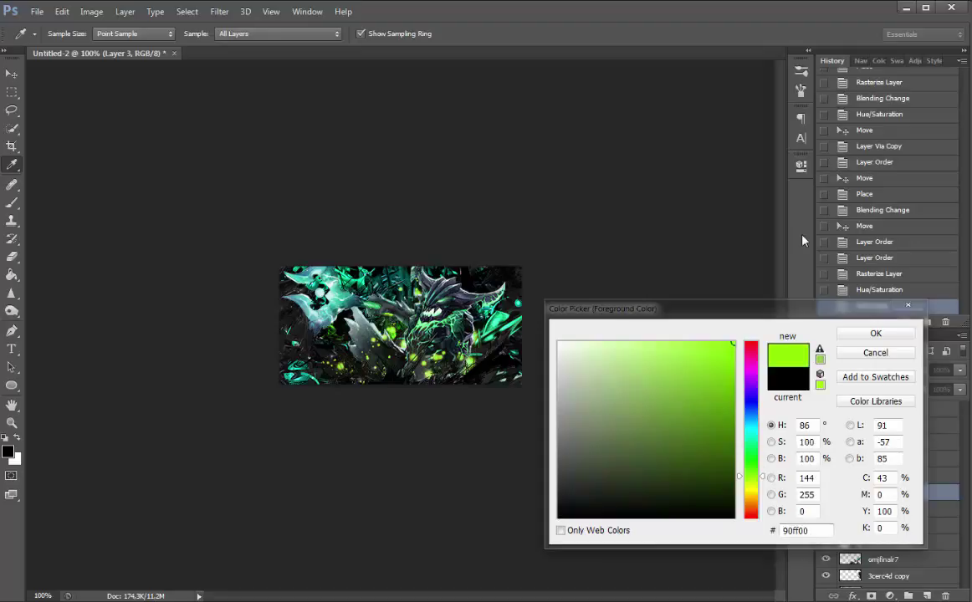
key(ctrl+a)
click(813, 530)
key(Return)
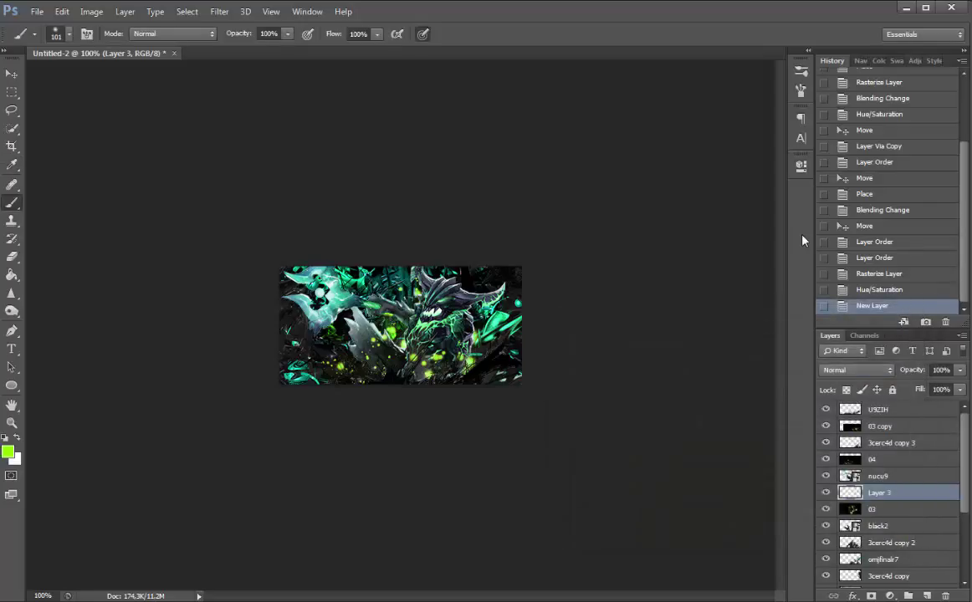
Paint soft lime glows behind the middle and right side of the render on Layer 3, blended with Screen at 25% opacity
click(401, 322)
click(399, 316)
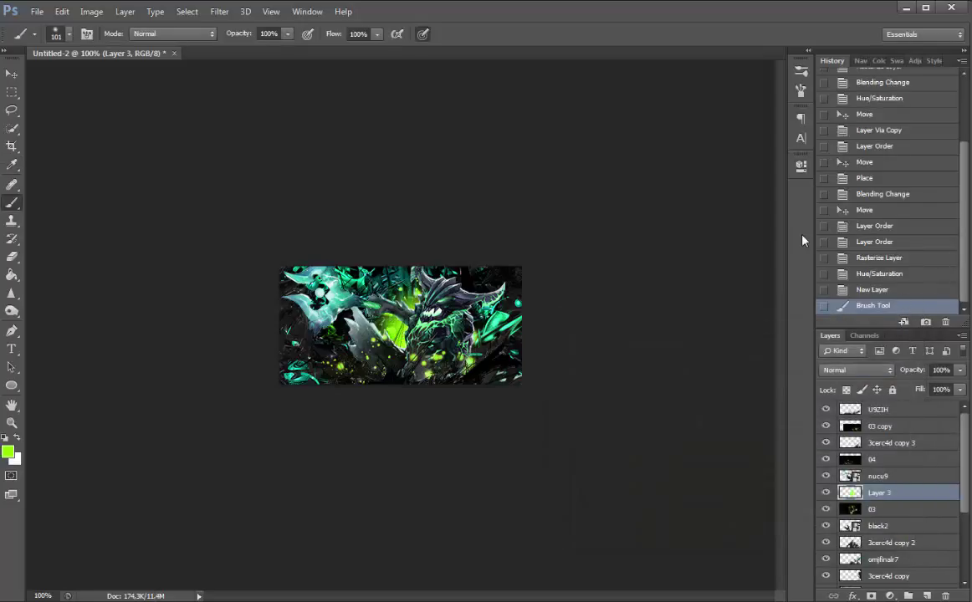
click(478, 339)
click(856, 369)
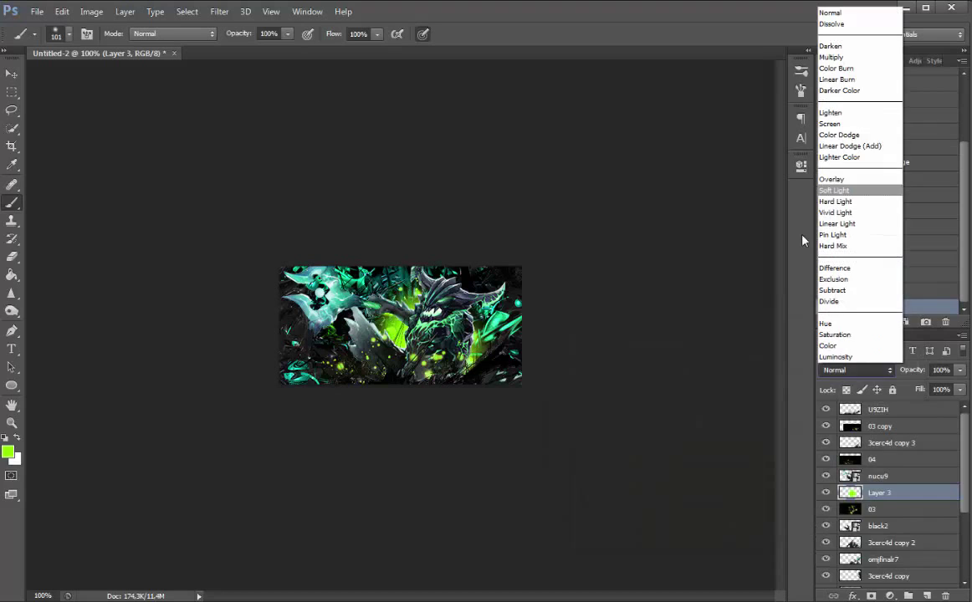
click(836, 131)
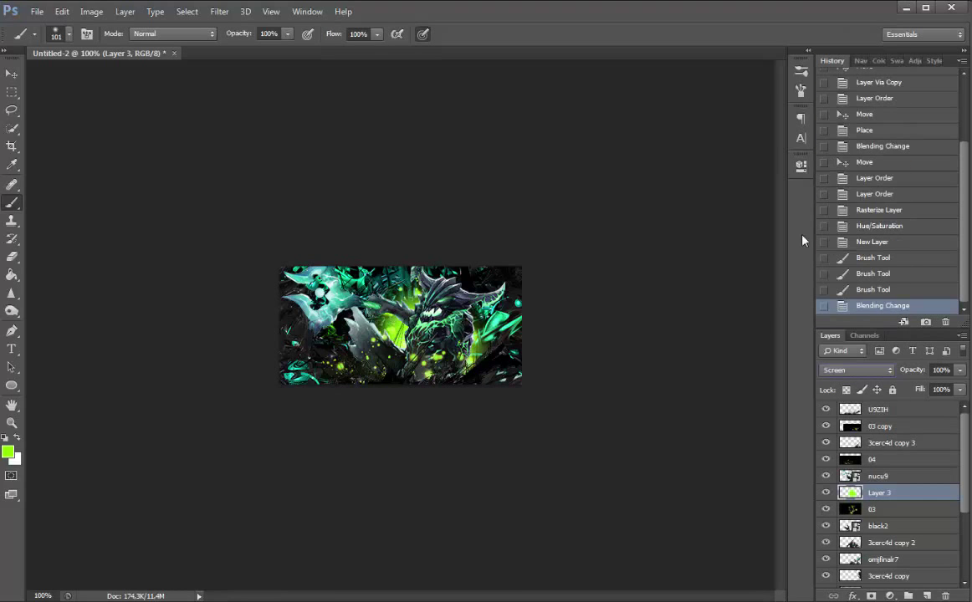
key(Down)
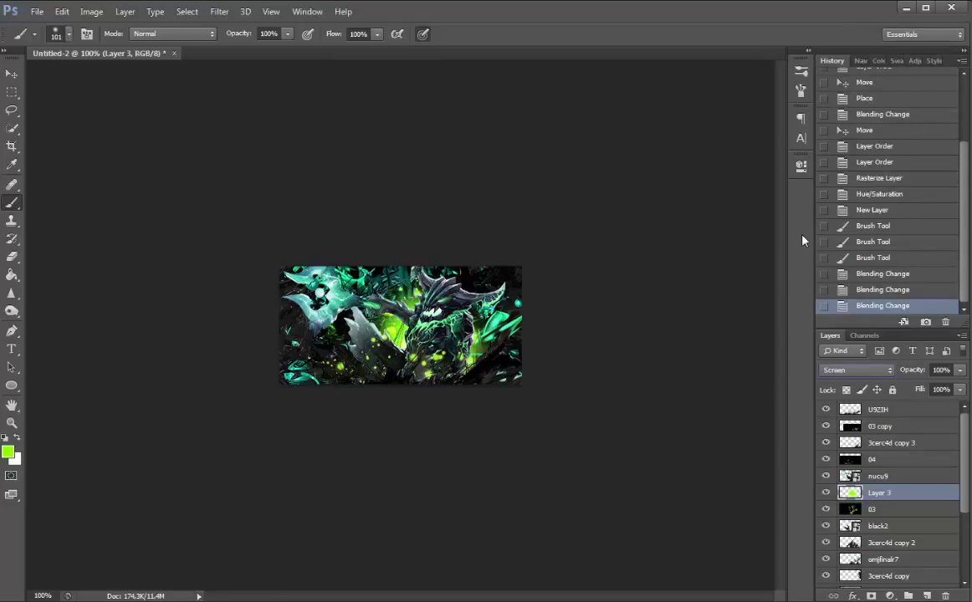
key(Up)
text(25)
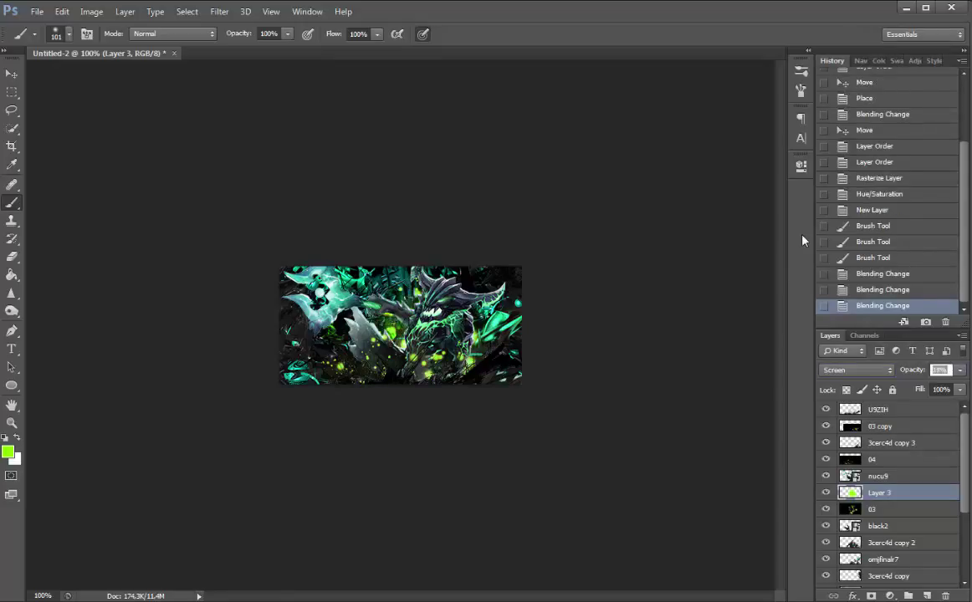
key(Return)
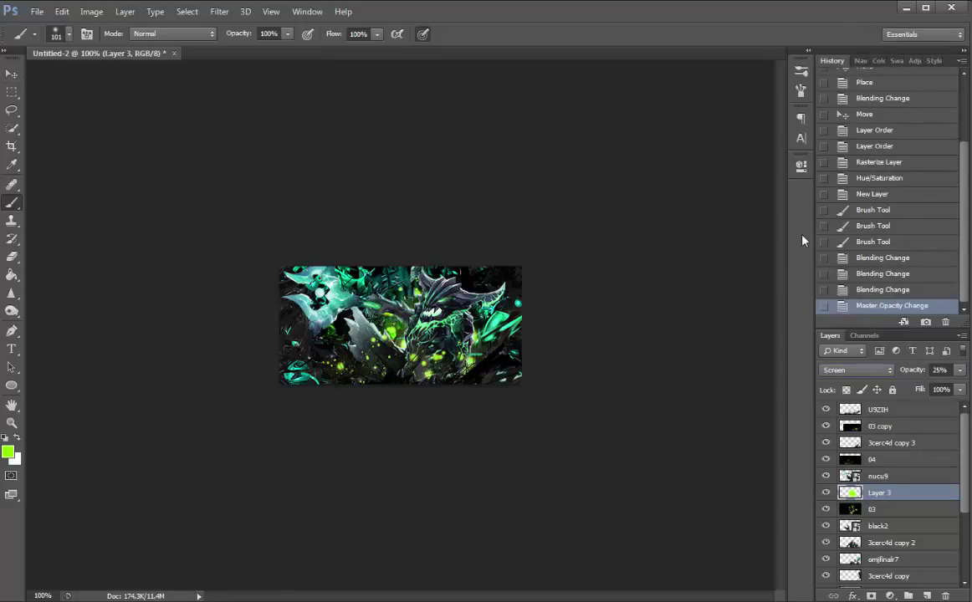
Paint soft lime glows along the signature's lower edge on a new layer directly above nucu9, blended with Screen
key(ctrl+shift+alt+n)
key(ctrl+bracketright)
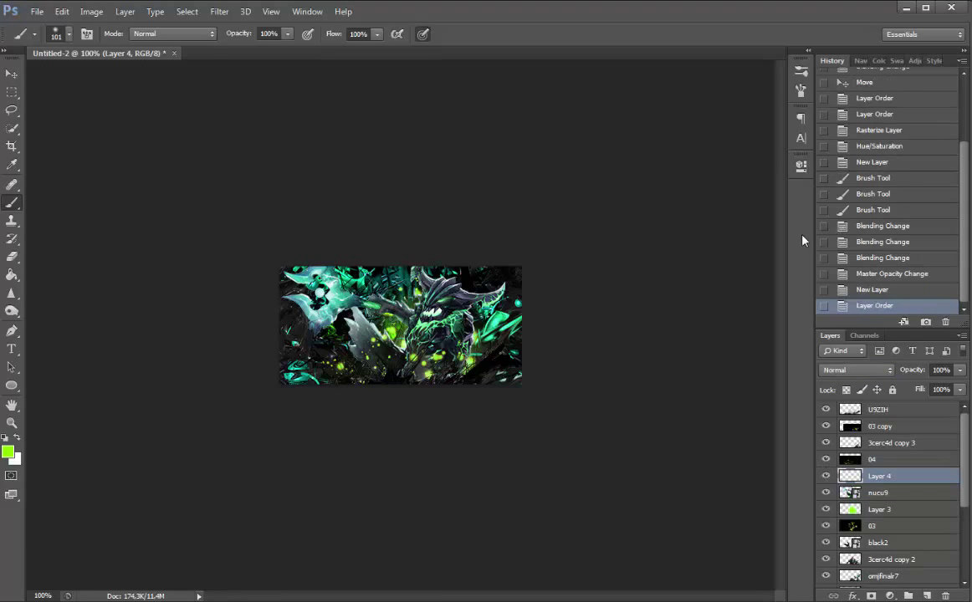
click(505, 375)
click(452, 374)
click(374, 371)
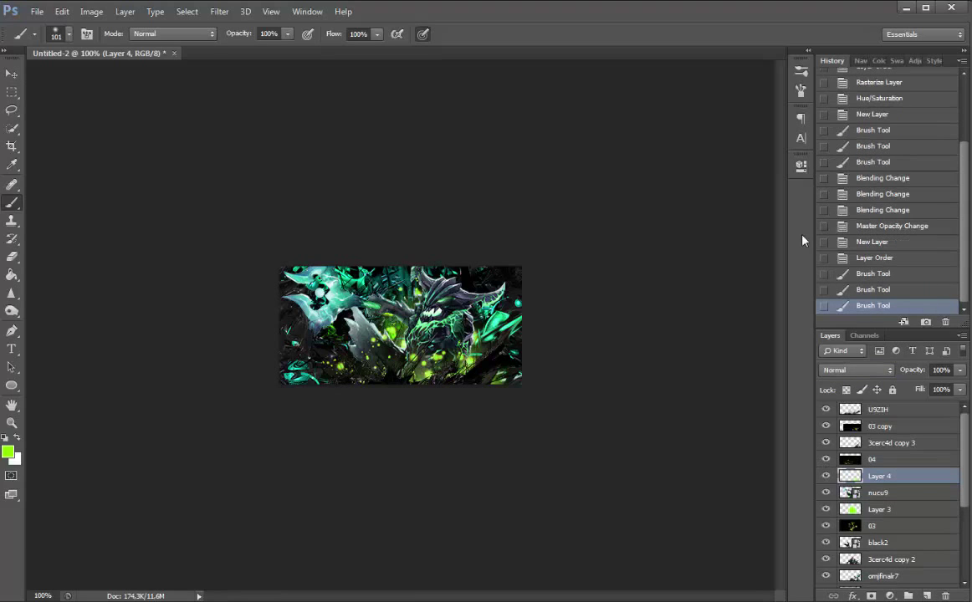
click(856, 370)
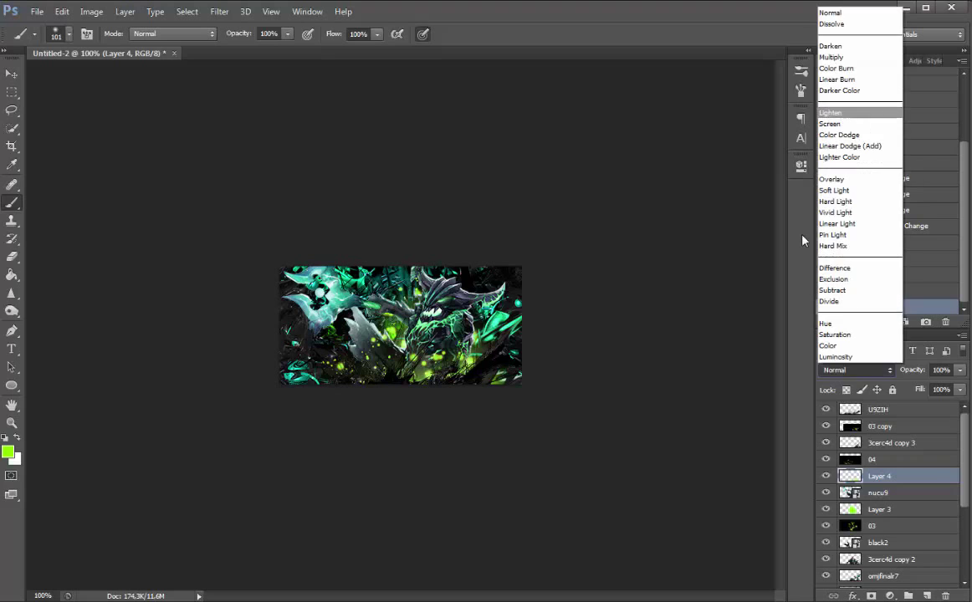
click(834, 124)
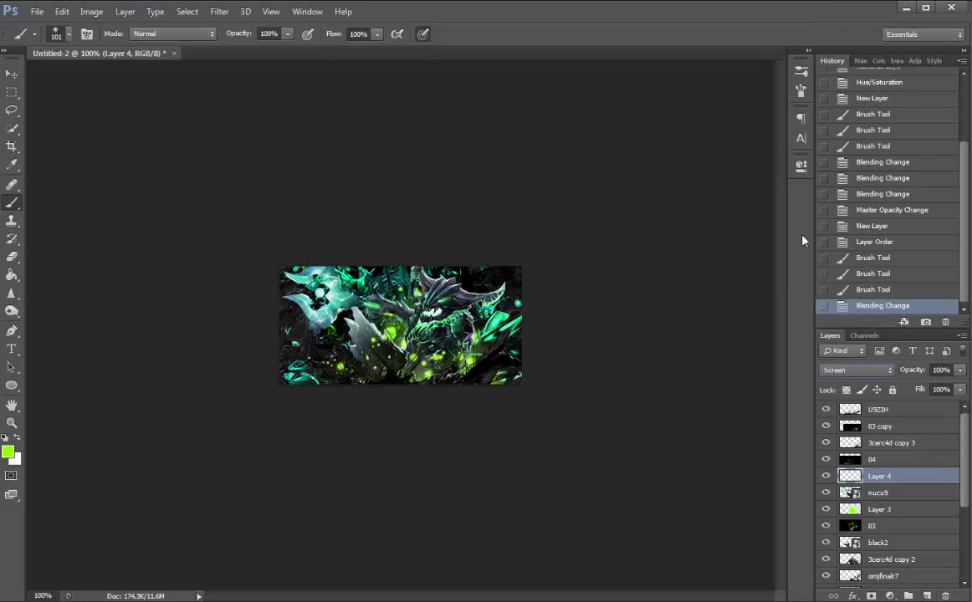
Add a new layer above U9ZIH and set the foreground color to turquoise 5ff1e5, based on the weapon's blade color
key(ctrl+shift+alt+n)
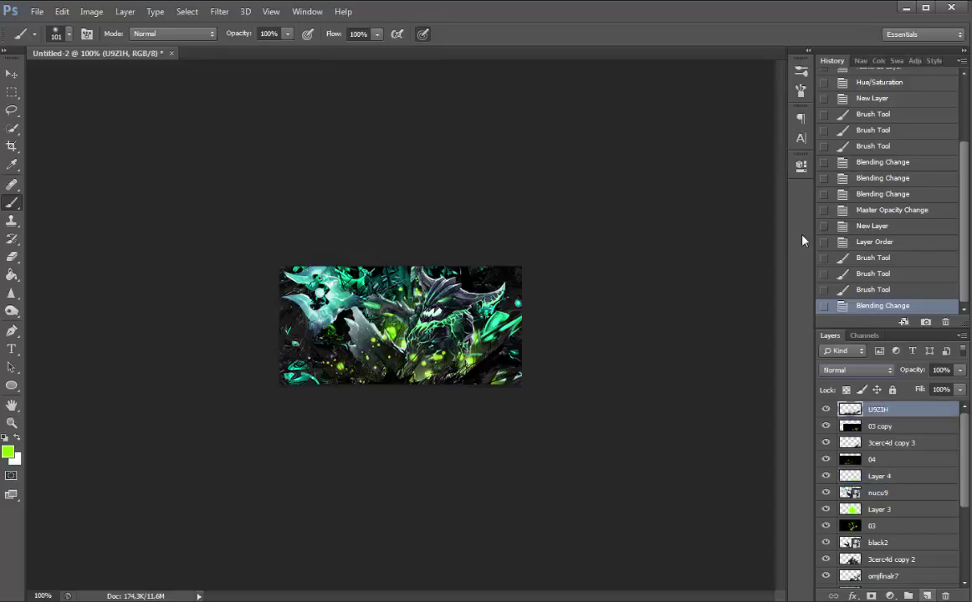
key(x)
key(i)
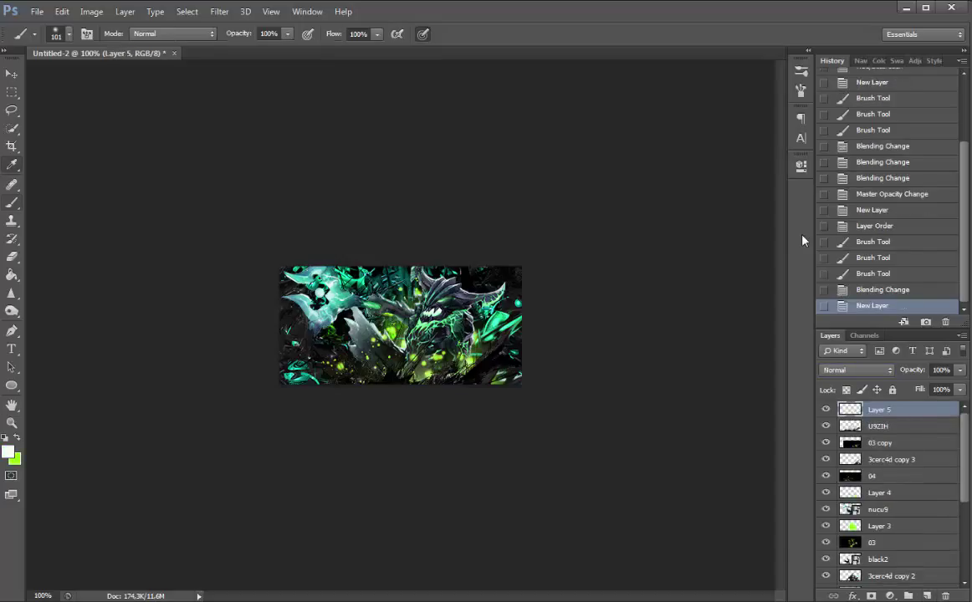
click(8, 452)
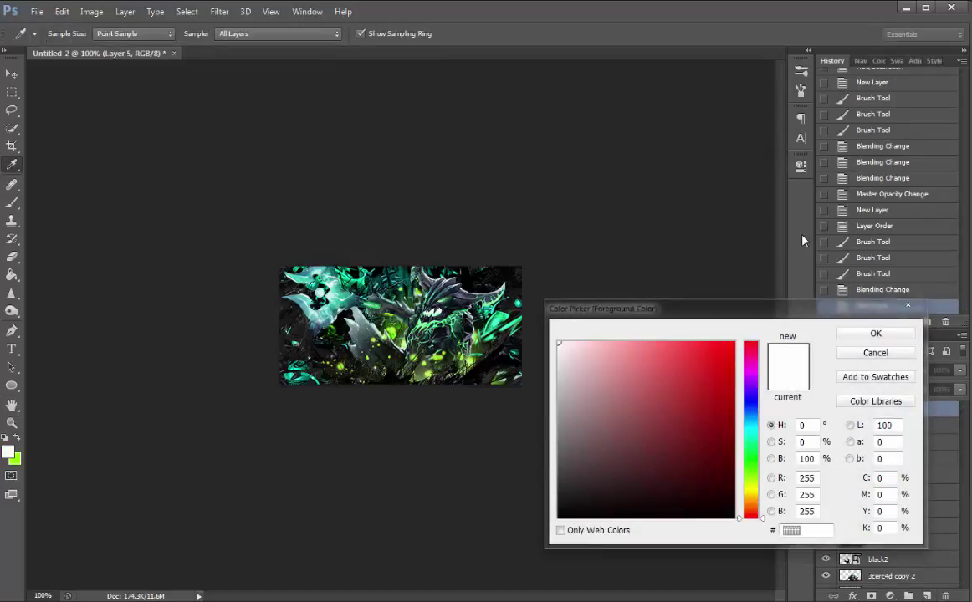
click(320, 292)
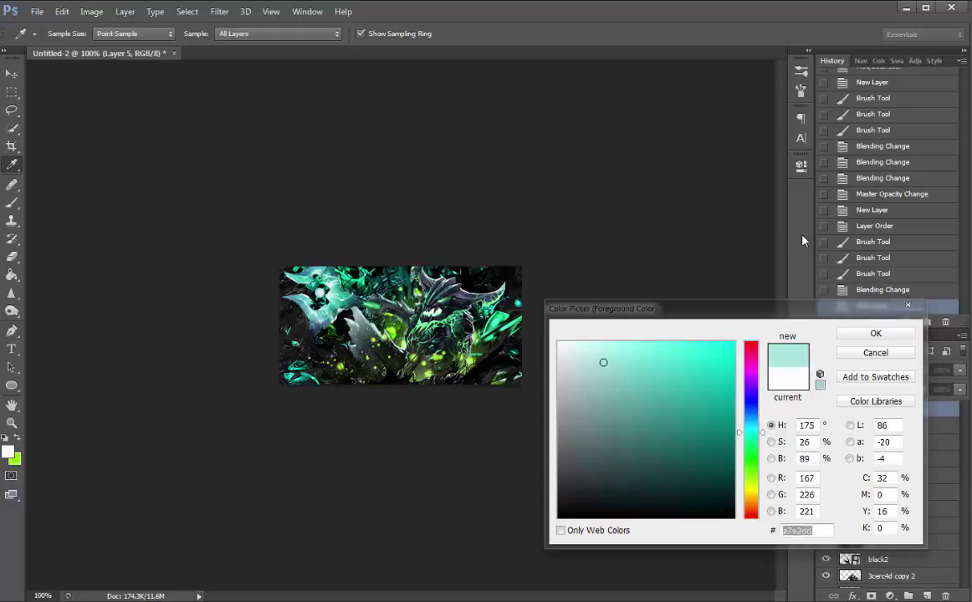
click(326, 282)
drag(664, 352, 663, 351)
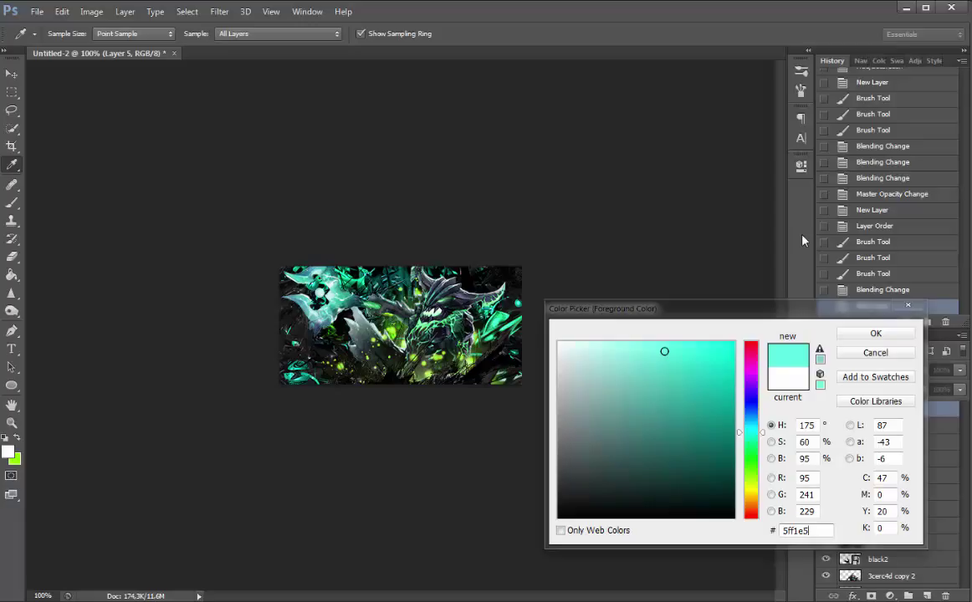
key(Return)
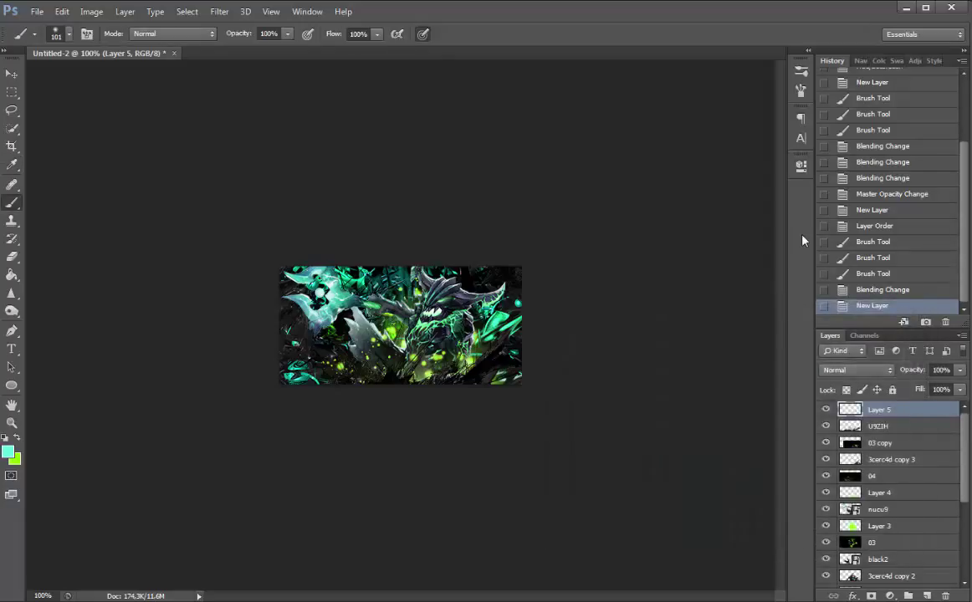
Paint a soft turquoise glow over the weapon's orb on Layer 5, blended with Screen at 19% opacity
click(321, 294)
click(322, 300)
click(856, 370)
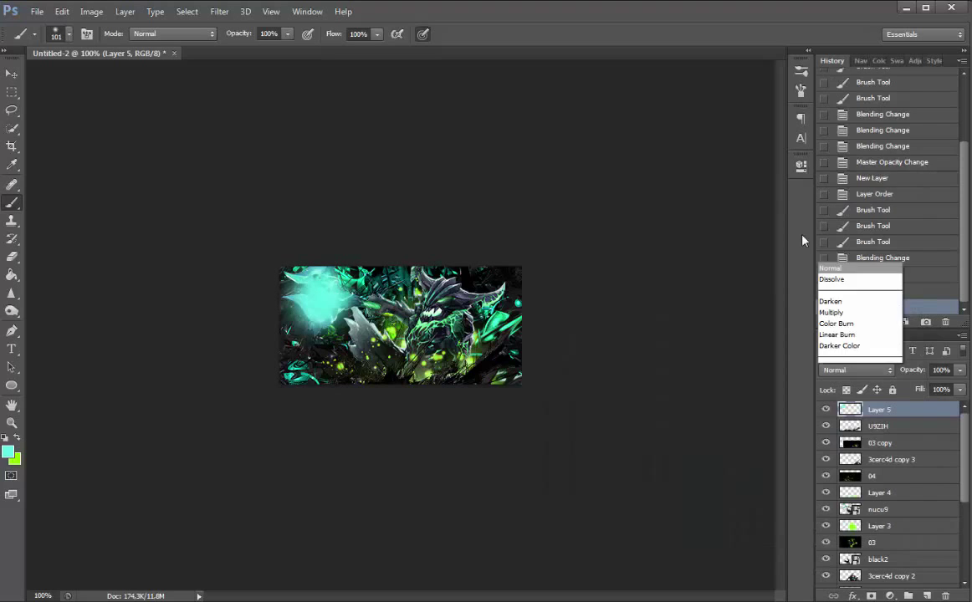
click(836, 124)
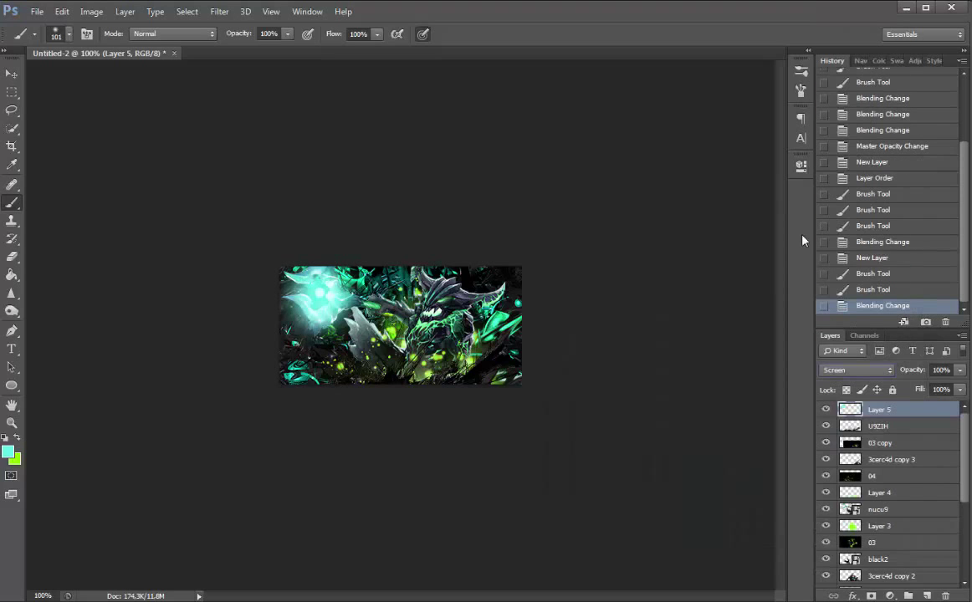
drag(912, 370, 824, 369)
text(15)
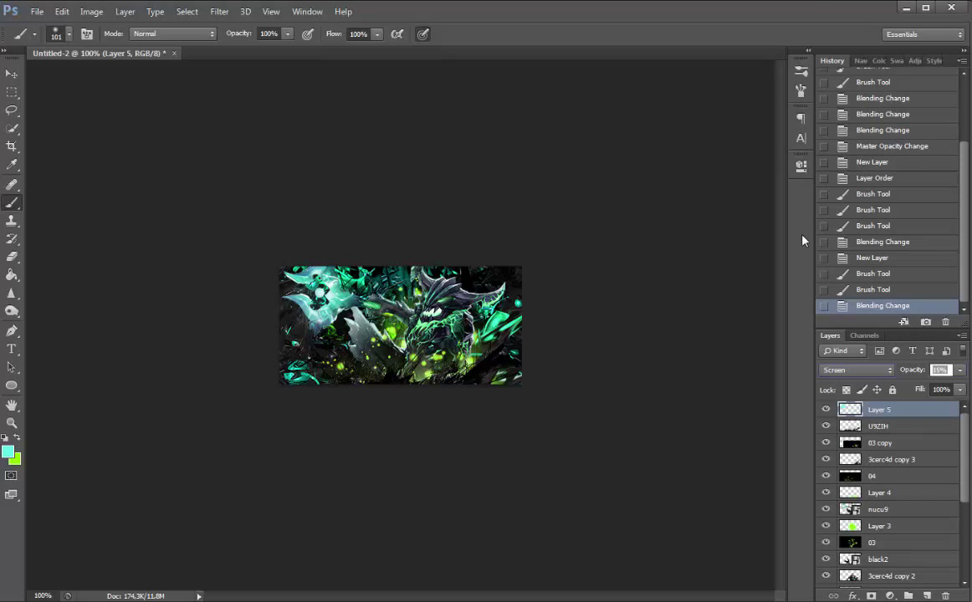
key(Return)
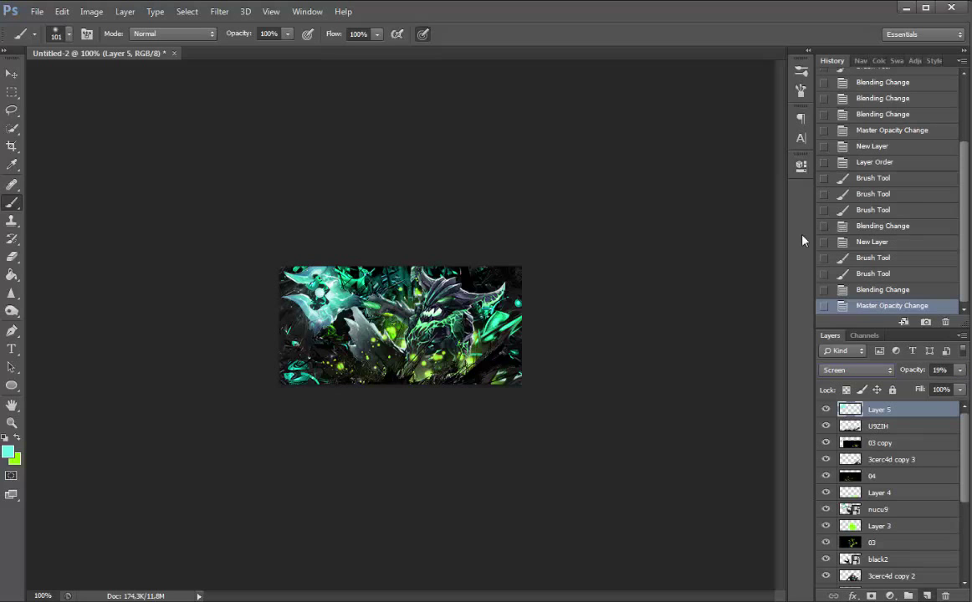
Add a new layer above Layer 5 and set the soft brush size to 12 px
key(ctrl+alt+shift+n)
scroll(400, 324, down, 1)
scroll(400, 325, up, 6)
scroll(800, 241, up, 3)
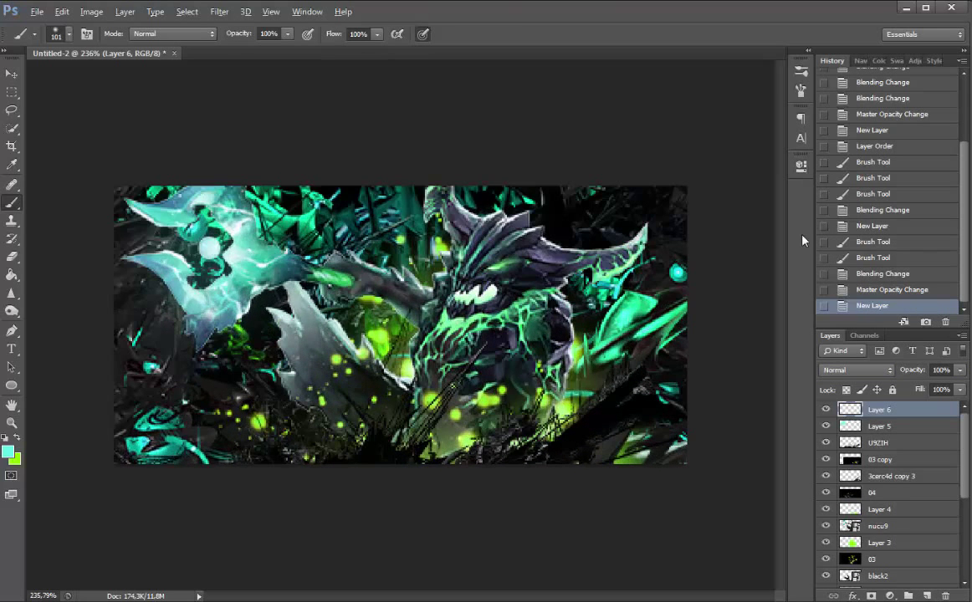
click(70, 35)
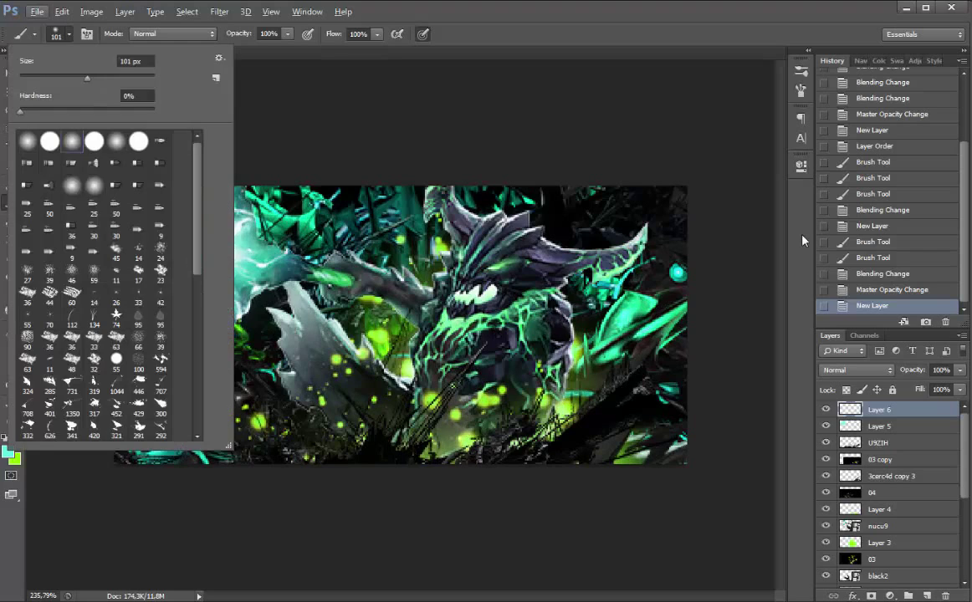
drag(87, 78, 28, 78)
key(Return)
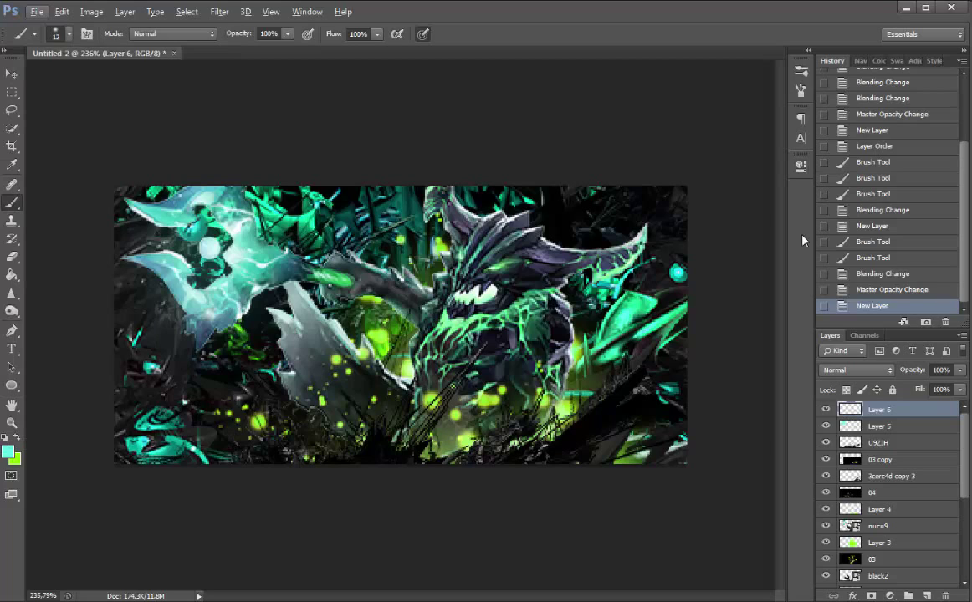
Paint lime glows over both of the render's eyes on Layer 6 and blend the layer with Screen
key(x)
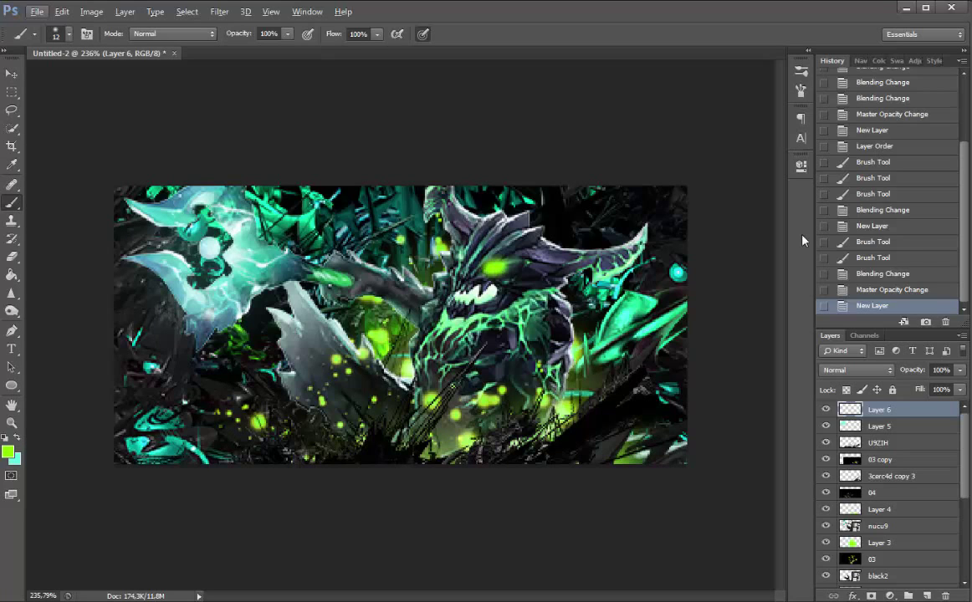
drag(494, 267, 510, 265)
drag(493, 267, 510, 264)
click(458, 255)
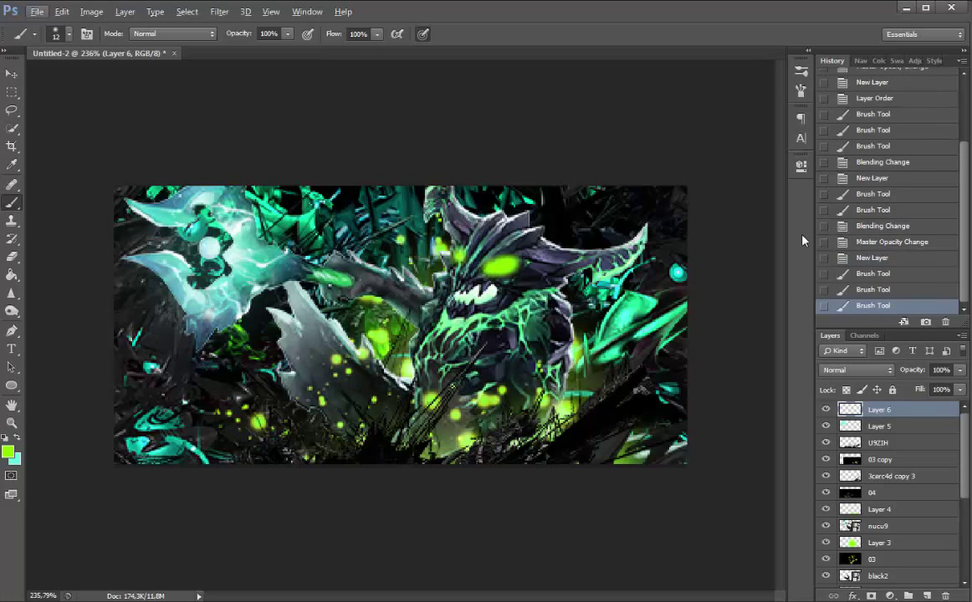
click(458, 250)
click(458, 246)
click(855, 370)
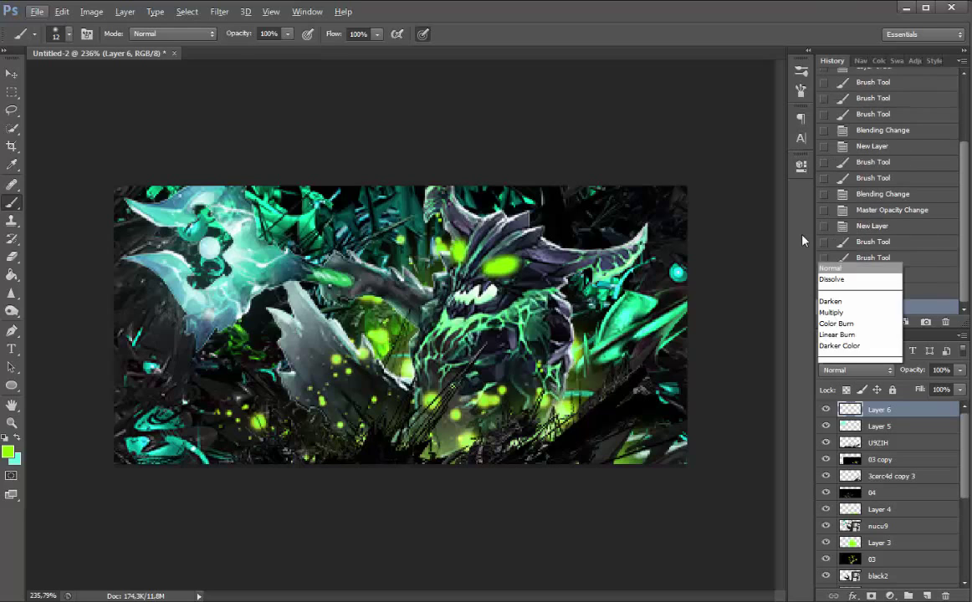
click(836, 124)
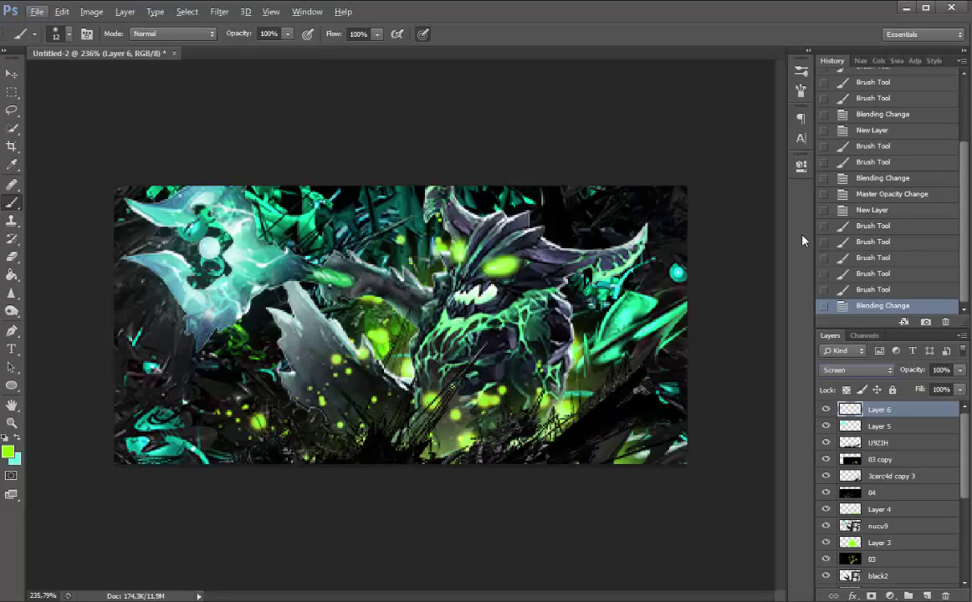
Soften the eye glows on Layer 6 with a Gaussian Blur of about 3 pixels and set the layer opacity to 72%
click(219, 12)
mouse_move(242, 140)
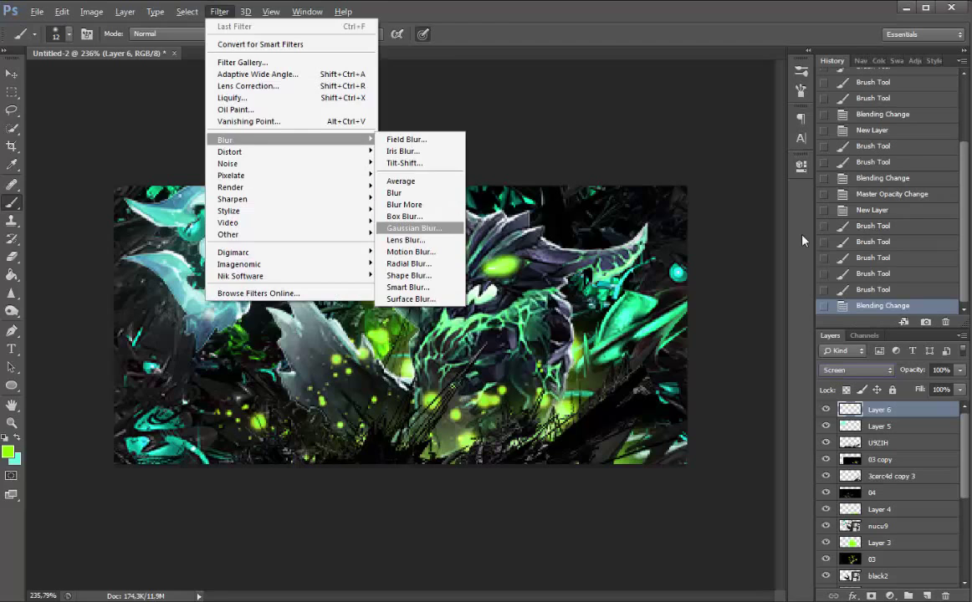
key(Return)
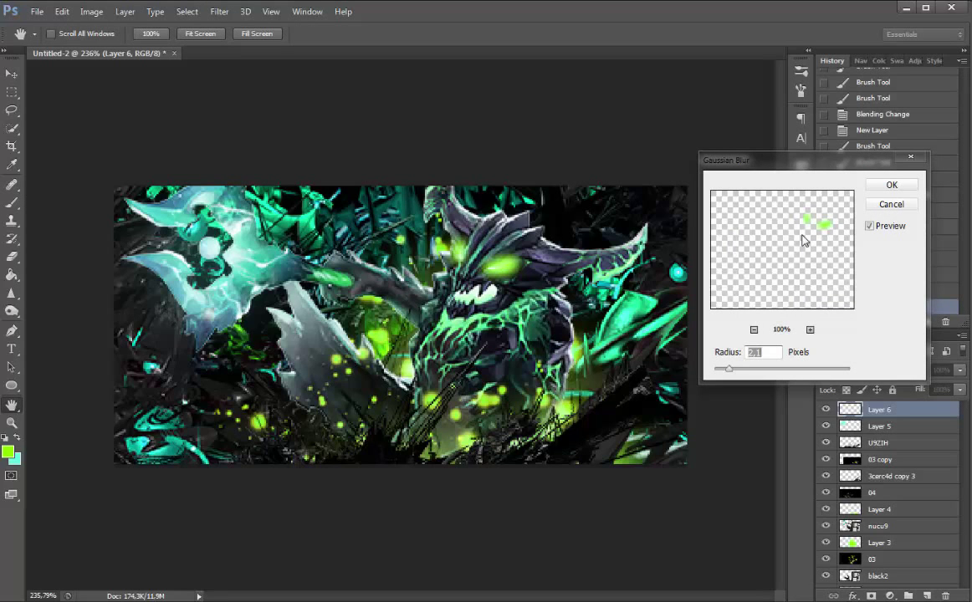
text(35)
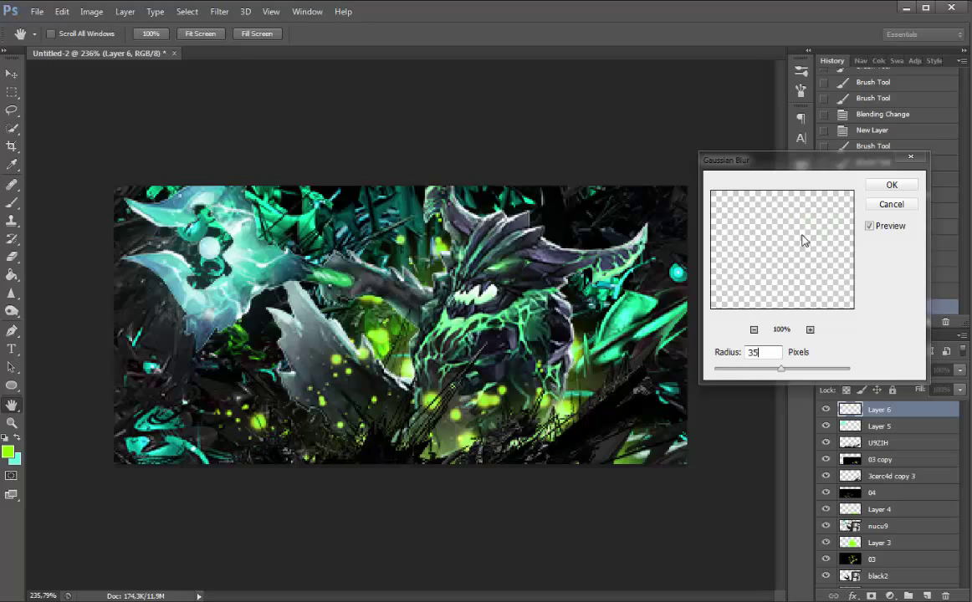
key(BackSpace)
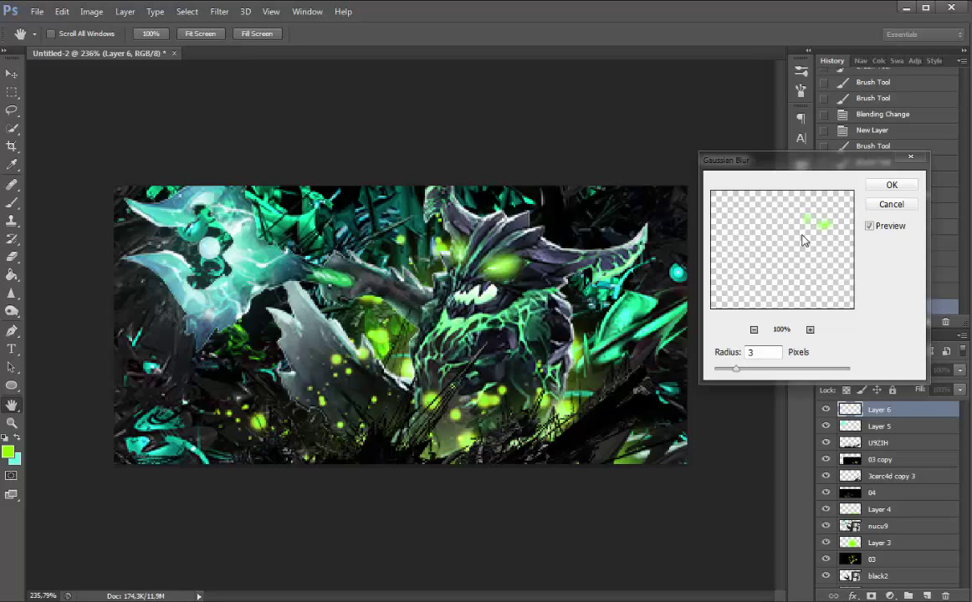
key(Up)
key(Return)
key(b)
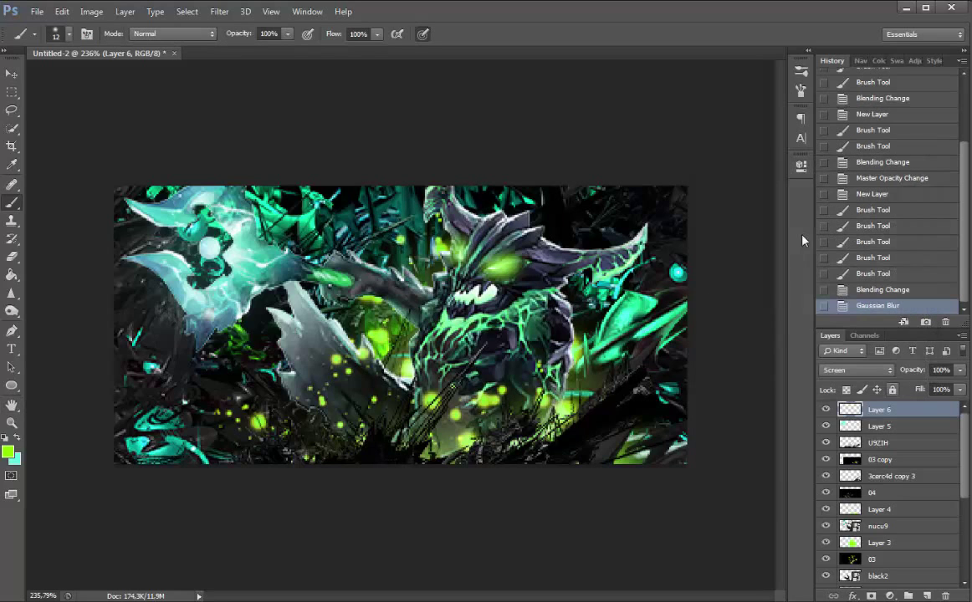
drag(911, 370, 893, 369)
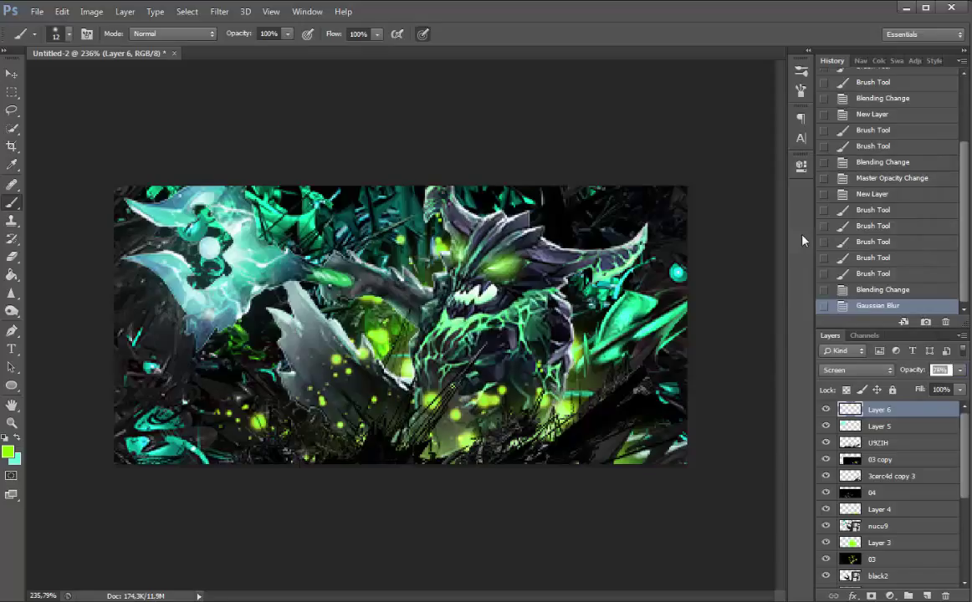
scroll(801, 240, down, 5)
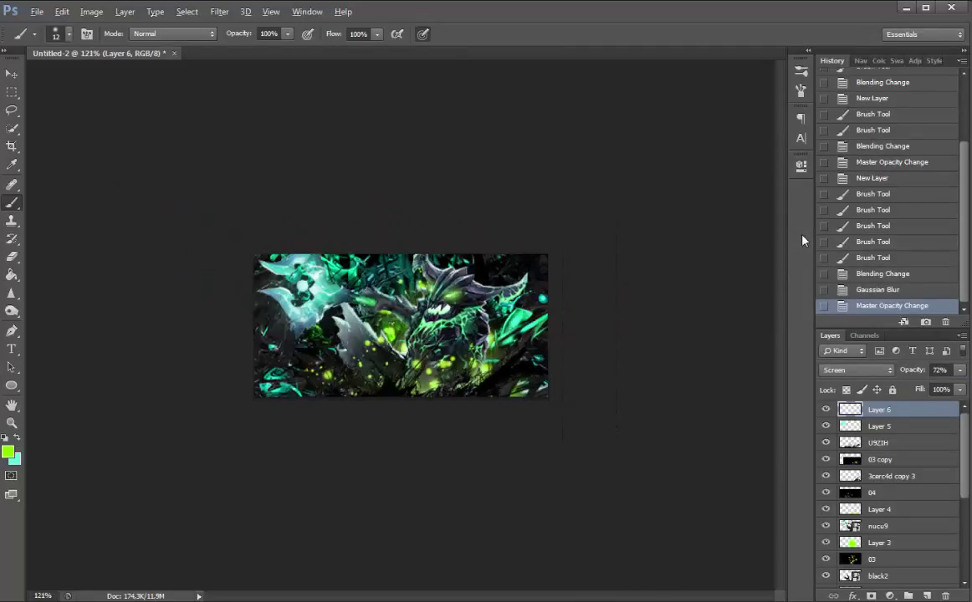
scroll(801, 241, down, 1)
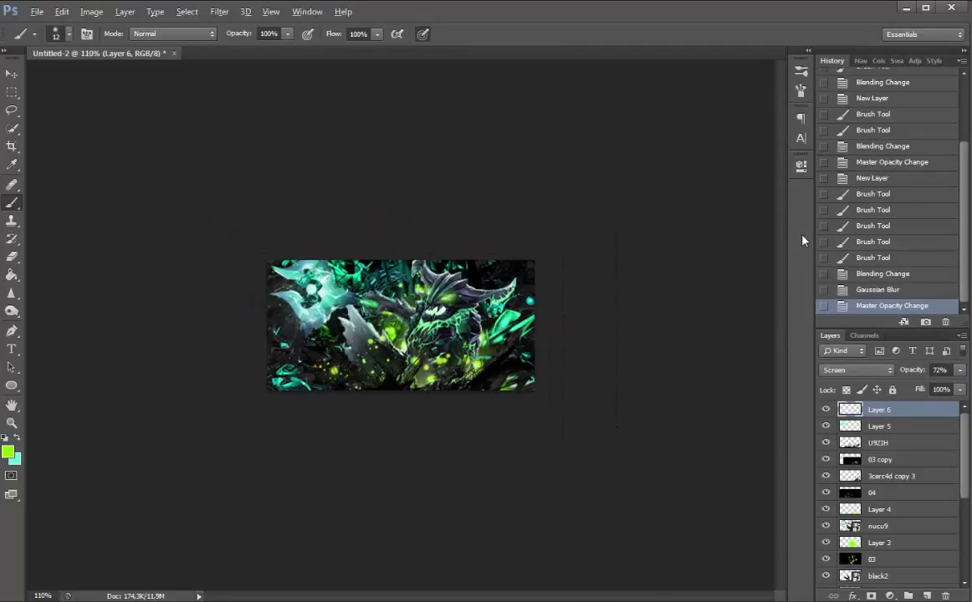
scroll(801, 241, down, 1)
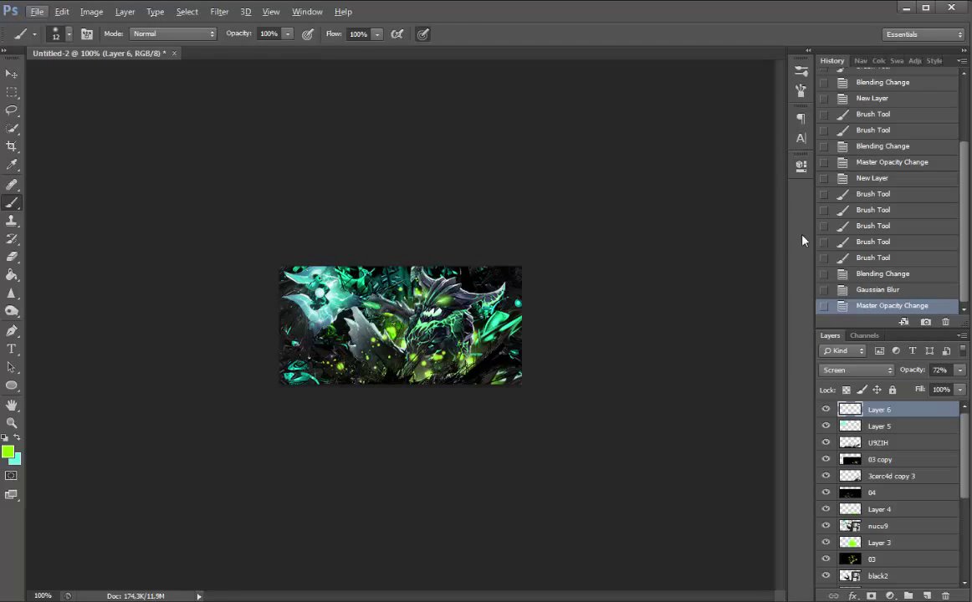
Place Textura (100).jpg from the texture folder on top of the signature, scaled proportionally from its center to about 280%
key(ctrl+o)
scroll(801, 241, down, 15)
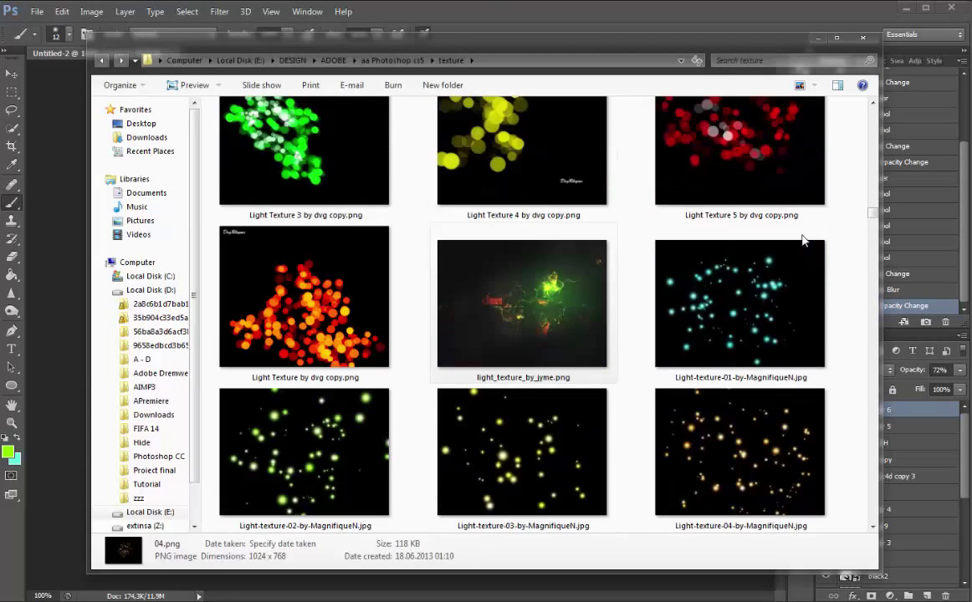
scroll(801, 240, down, 20)
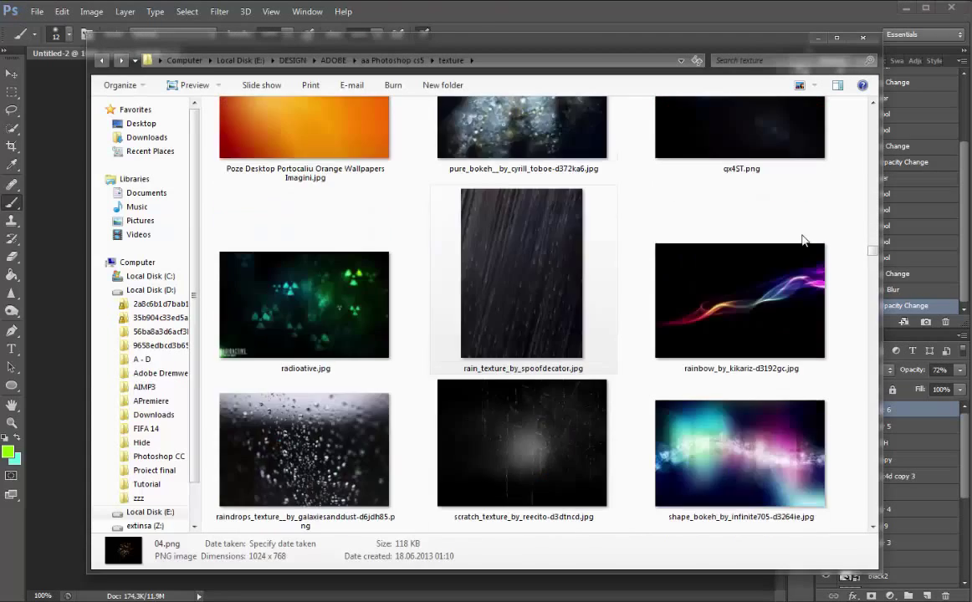
scroll(801, 241, down, 20)
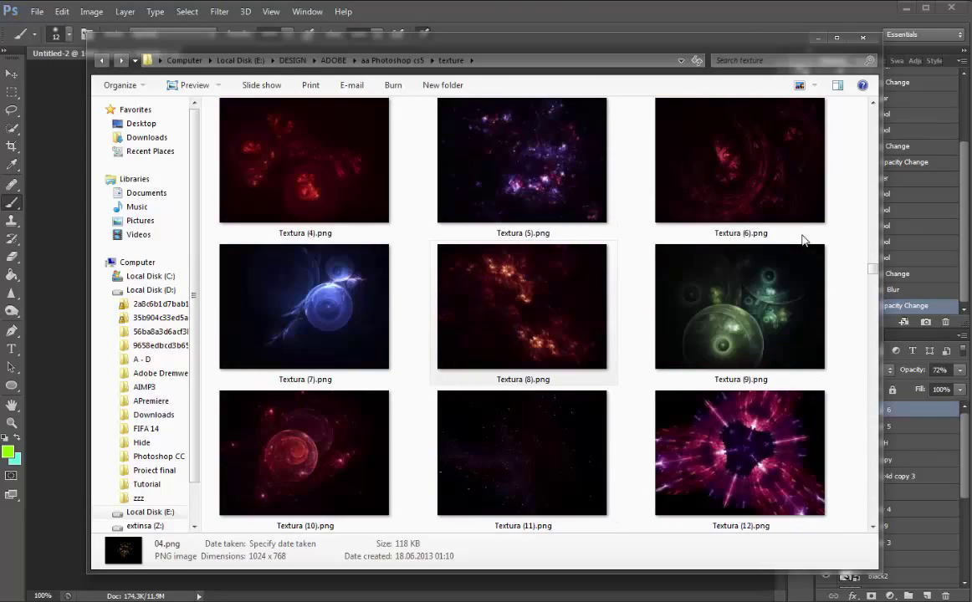
scroll(801, 241, down, 20)
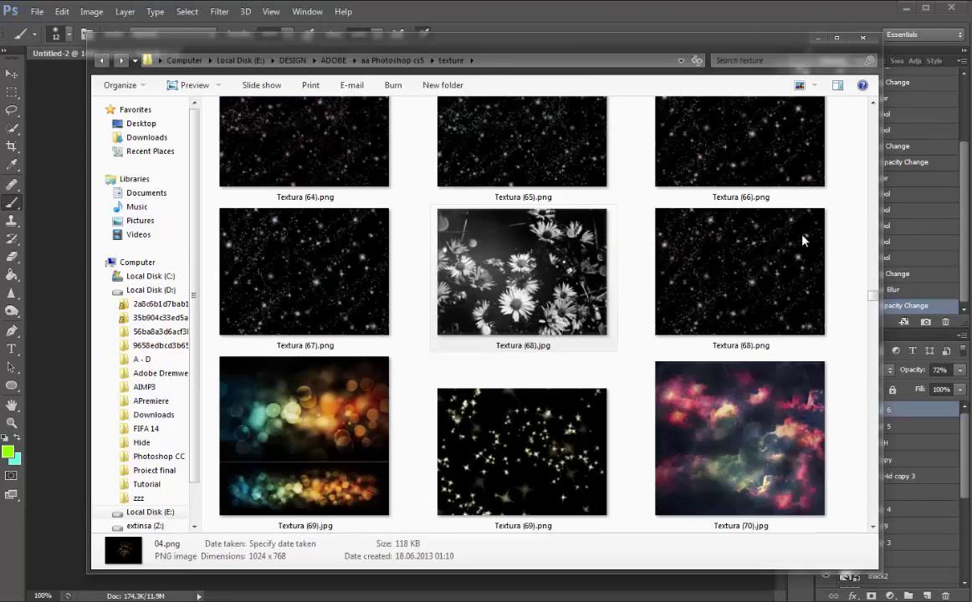
scroll(801, 241, down, 5)
scroll(801, 240, down, 15)
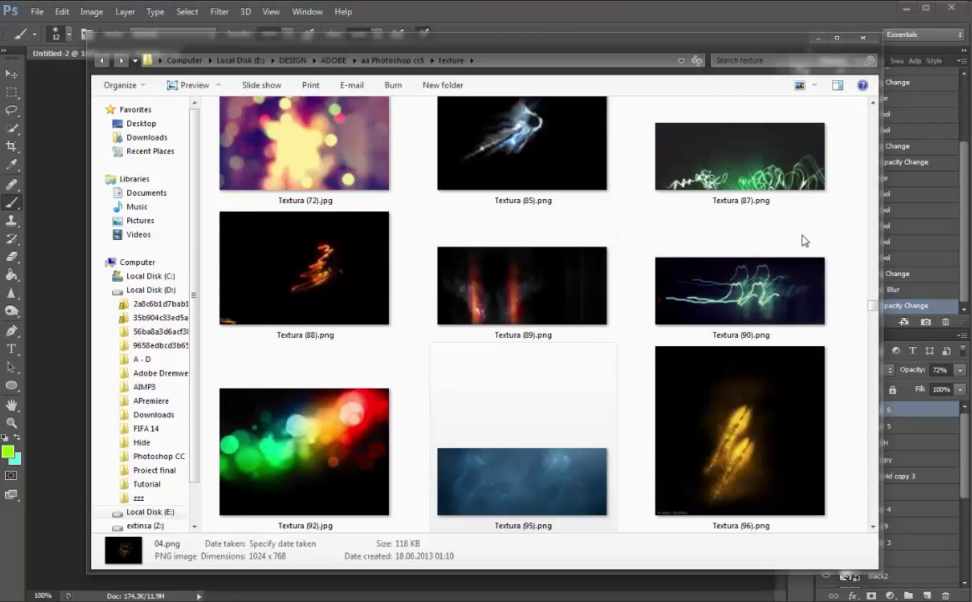
scroll(801, 240, up, 3)
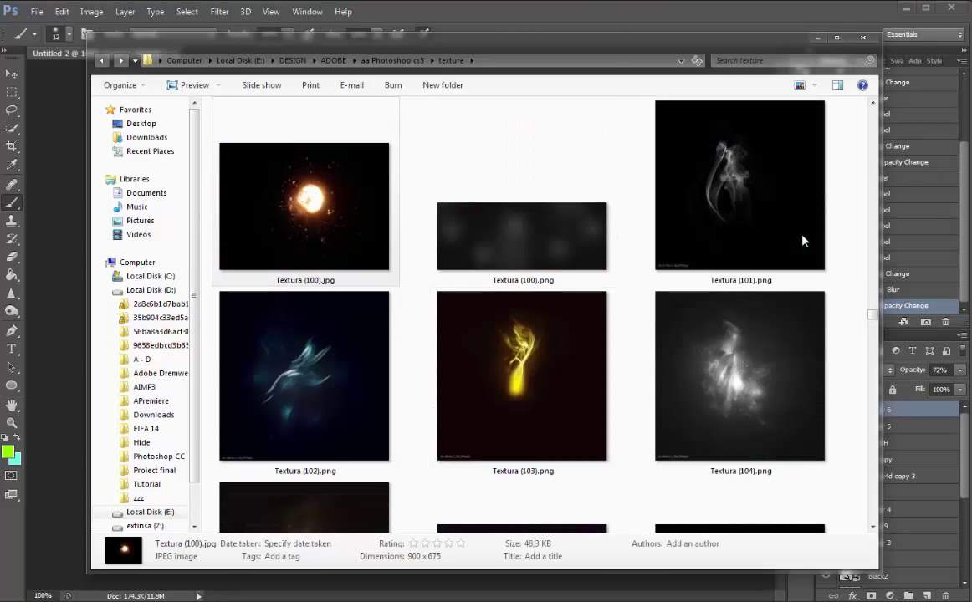
key(Escape)
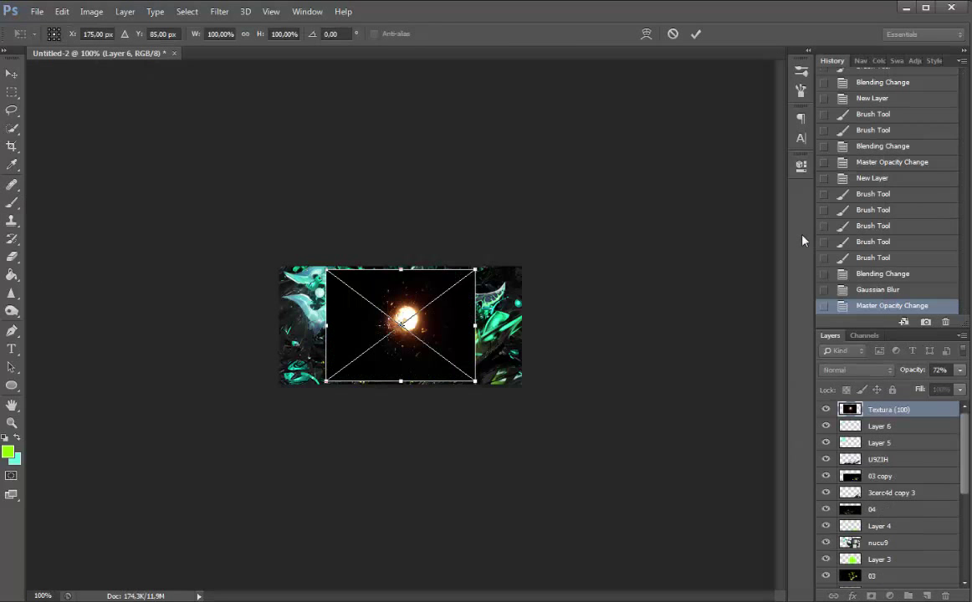
mouse_move(476, 269)
mouse_down()
mouse_move(630, 153)
mouse_move(610, 169)
mouse_up()
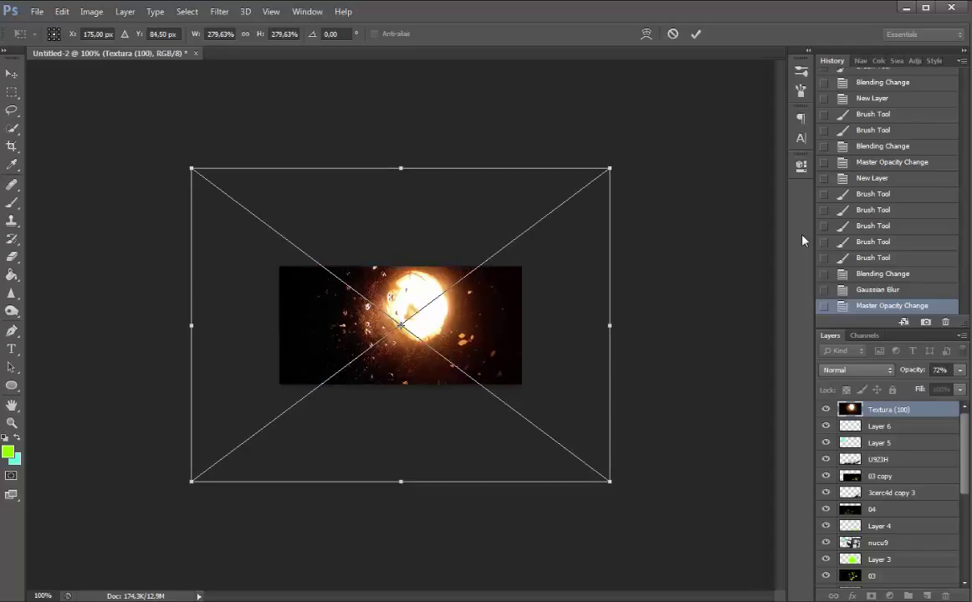
key(Return)
Rasterize the Textura (100) layer, shift it slightly downward and reorder it directly below 3cerc4d copy 3
key(Escape)
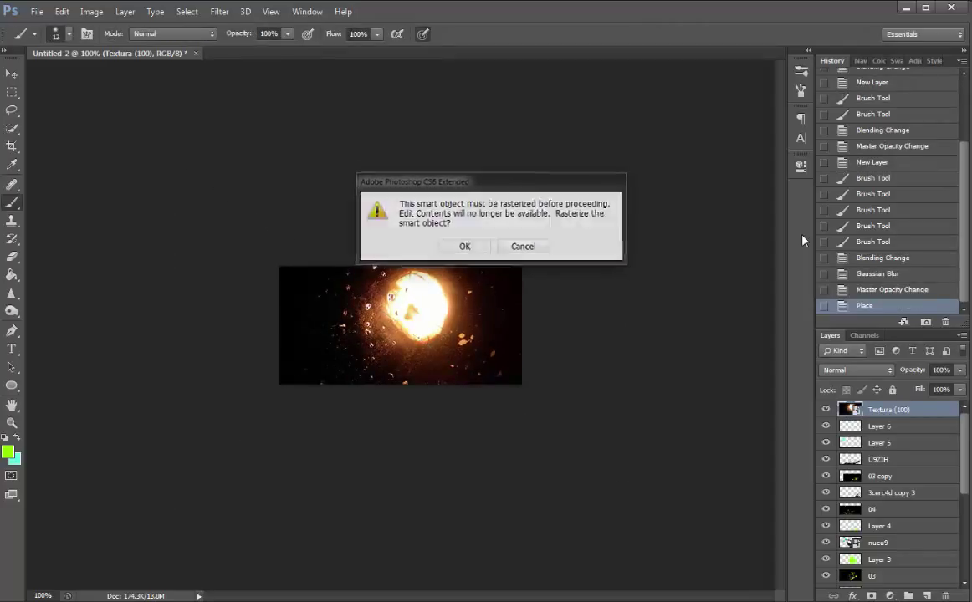
key(v)
mouse_move(363, 283)
mouse_down()
mouse_move(357, 316)
mouse_move(362, 308)
mouse_up()
drag(890, 410, 890, 500)
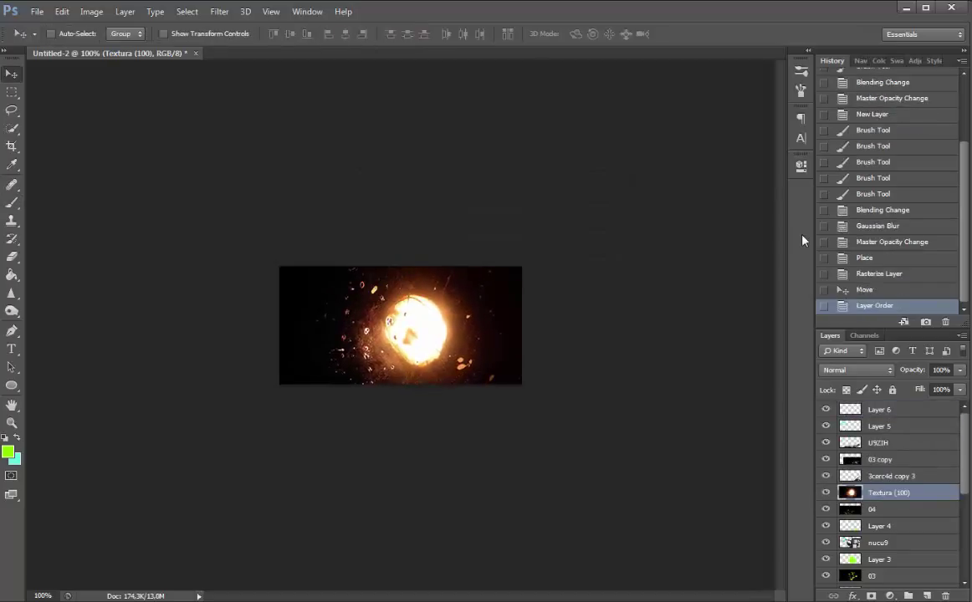
Blend Textura (100) with Screen, reorder it directly below nucu9 and shift its flare toward the signature's lower right
click(856, 370)
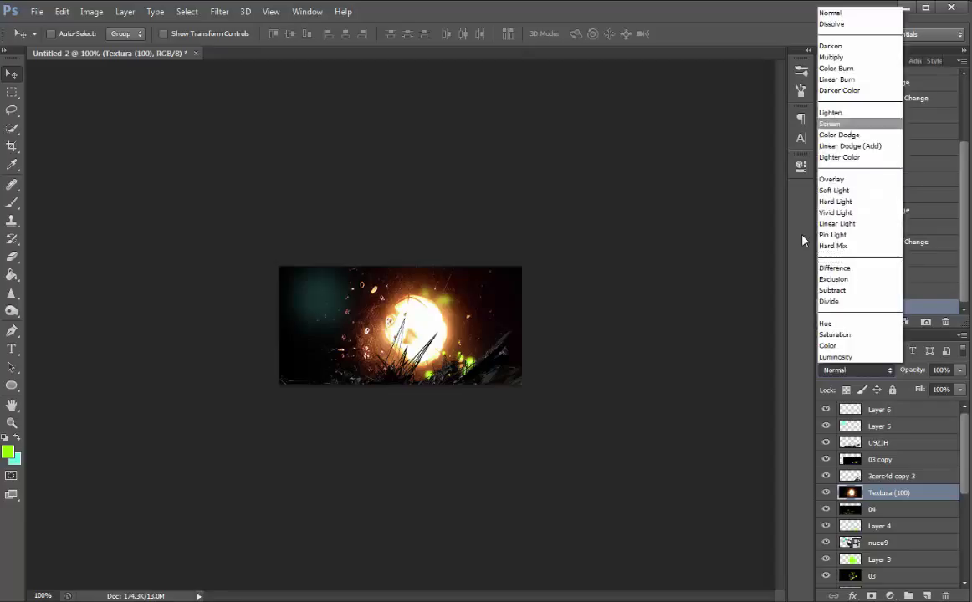
click(836, 123)
drag(890, 492, 890, 550)
drag(489, 334, 506, 355)
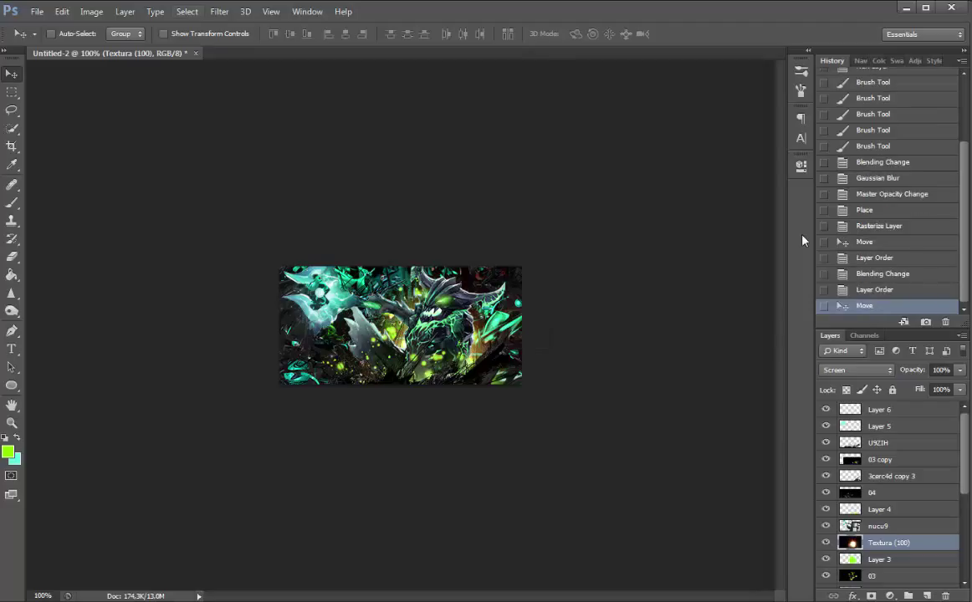
click(91, 12)
mouse_move(110, 45)
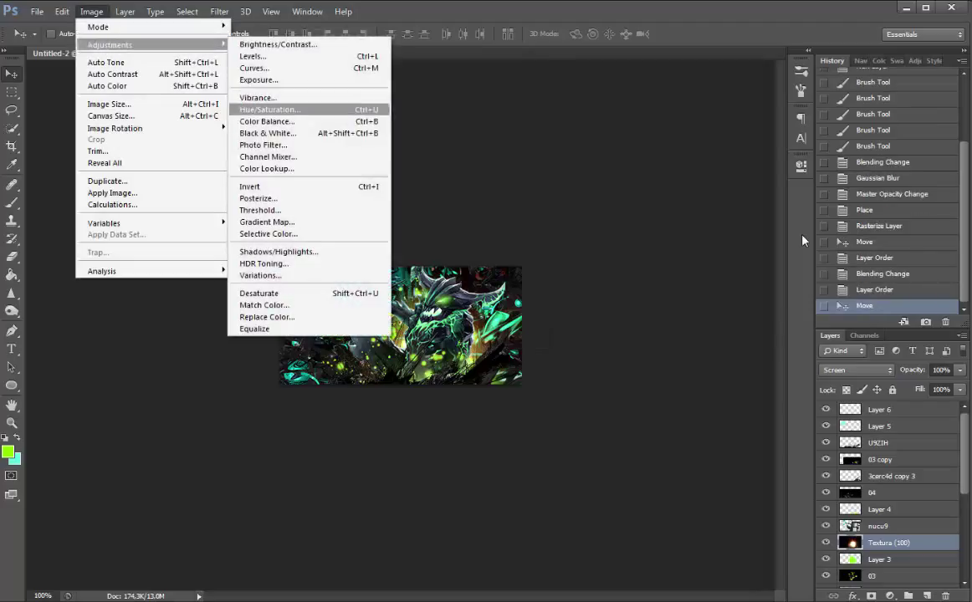
key(Return)
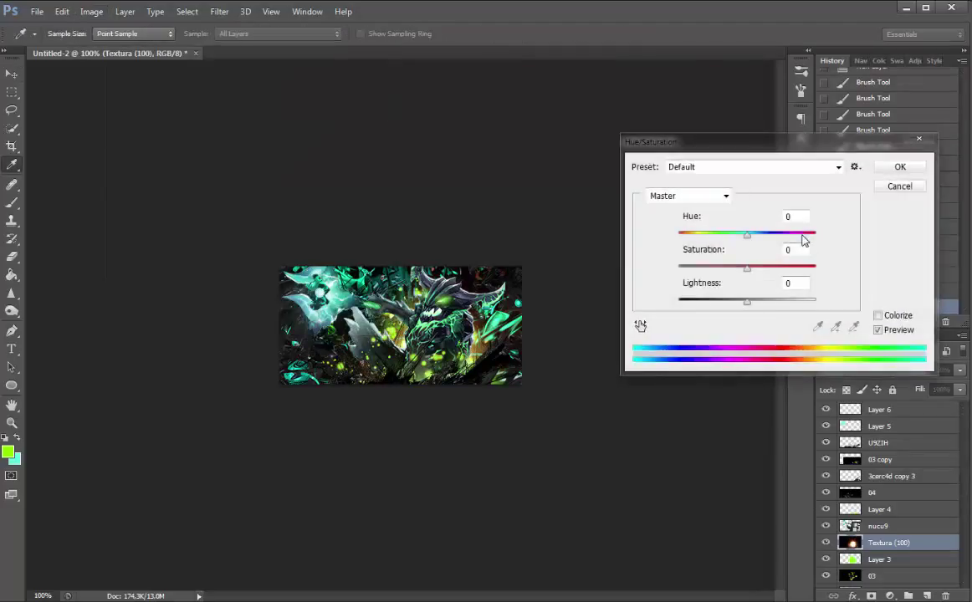
mouse_move(747, 236)
mouse_down()
mouse_move(778, 236)
mouse_move(769, 235)
mouse_up()
key(Return)
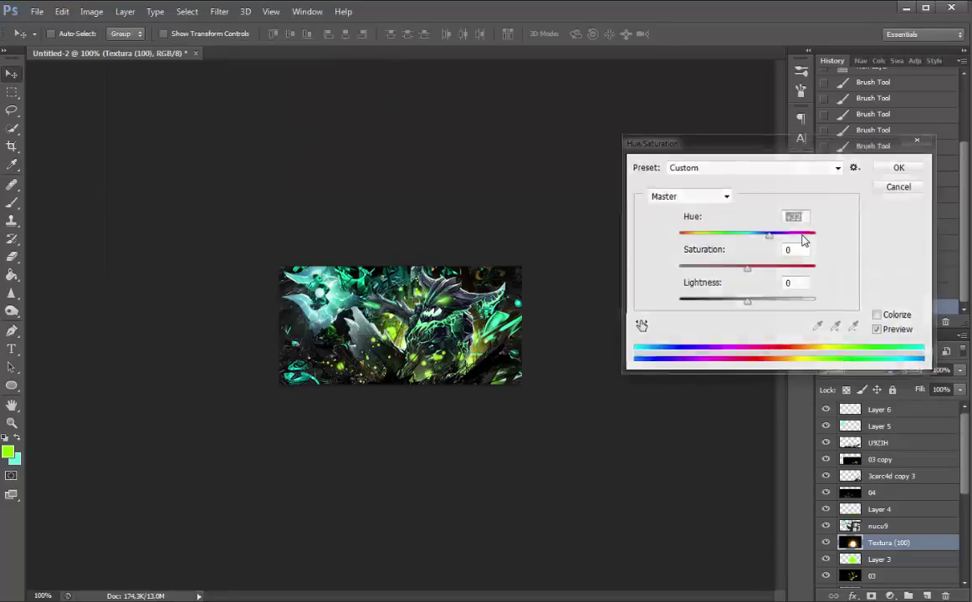
Set Textura (100) back to Normal blending and move its flare up and left, between the weapon and the render's body
click(855, 370)
click(832, 12)
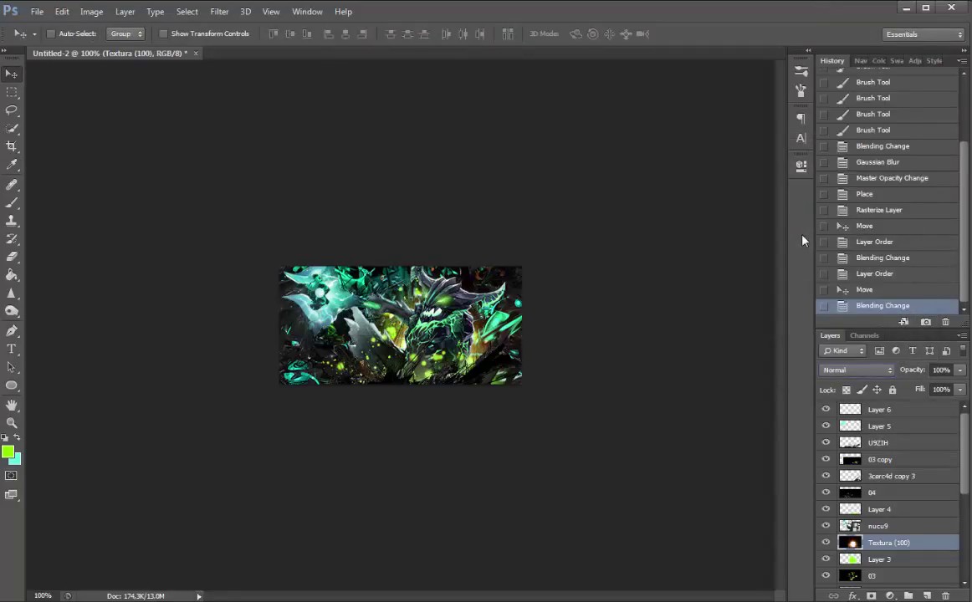
drag(518, 293, 439, 270)
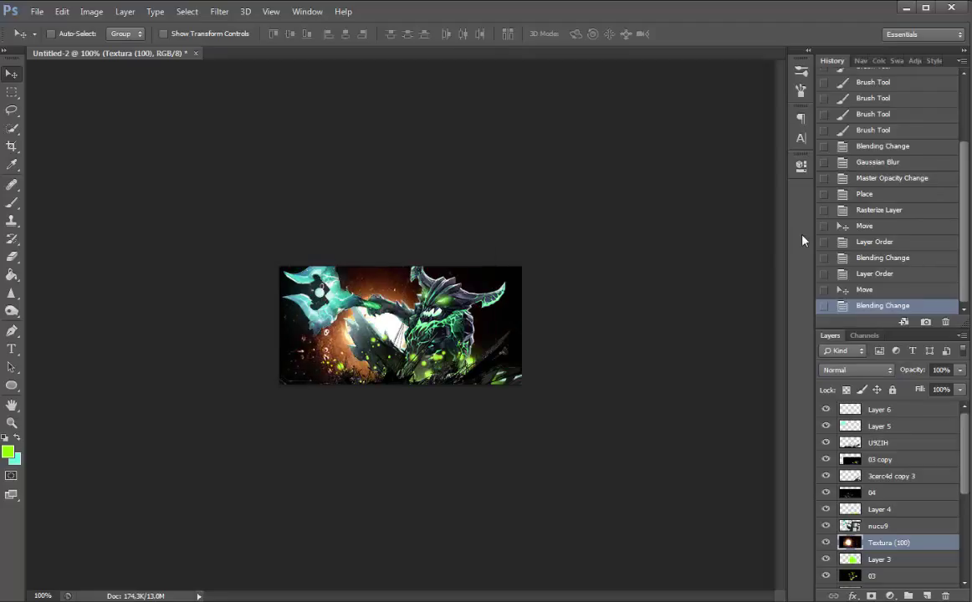
Start a color adjustment on the Textura (100) layer
click(125, 11)
key(Left)
key(Down)
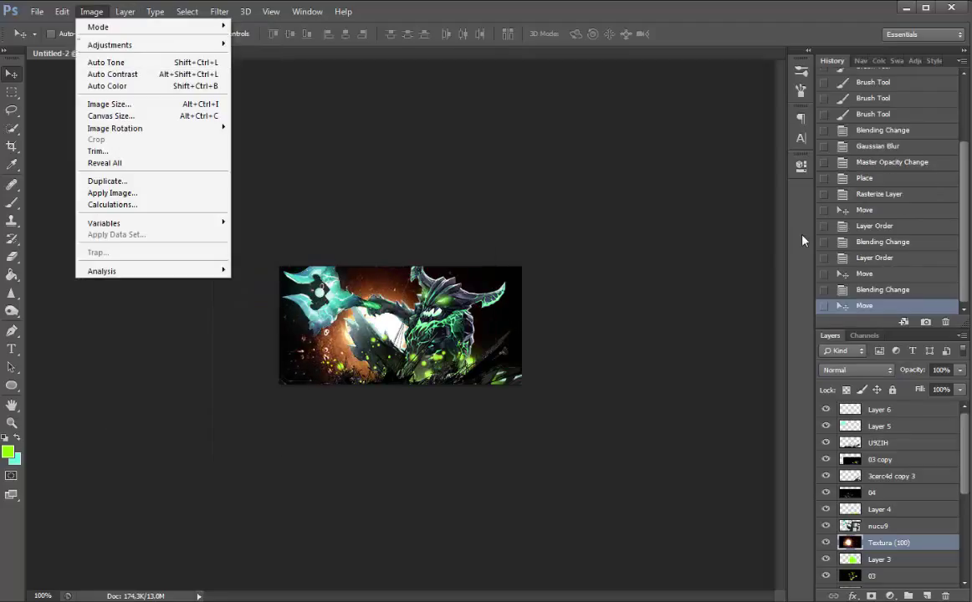
Shift the hue of the Textura (100) layer to +63 with Hue/Saturation to turn its orange glow green
key(Right)
key(Down)
key(Down)
key(Down)
key(Down)
key(Down)
click(269, 110)
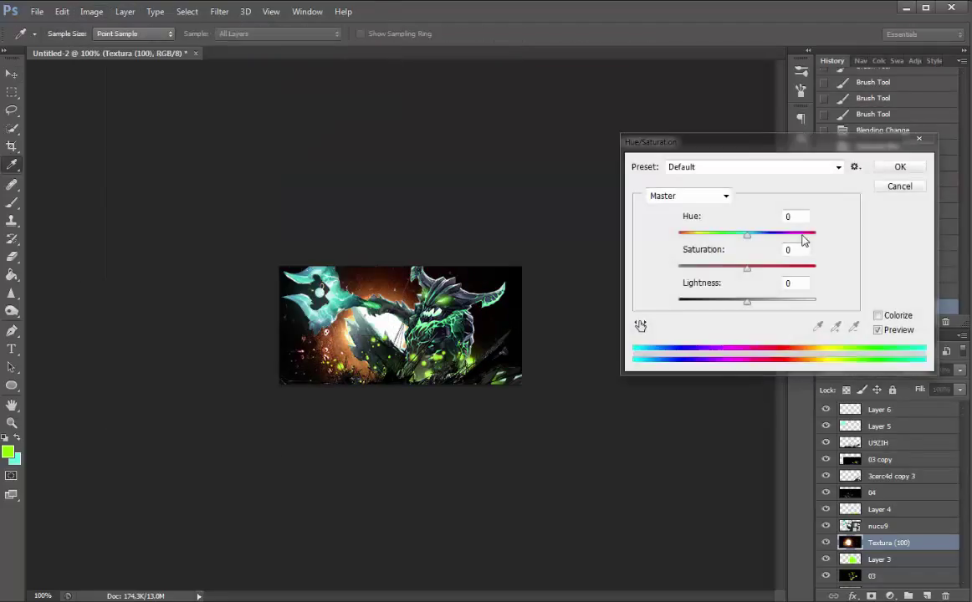
mouse_move(747, 235)
mouse_down()
mouse_move(792, 234)
mouse_move(782, 235)
mouse_up()
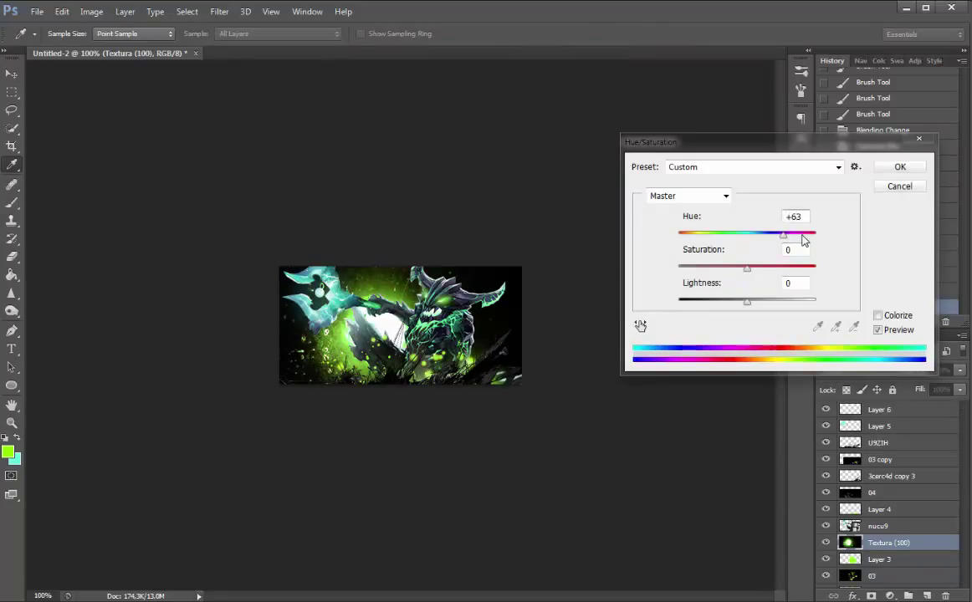
click(899, 167)
Set the Textura (100) layer's blend mode to Screen and shift the texture to a new position over the banner
click(857, 370)
key(Up)
key(Up)
key(Up)
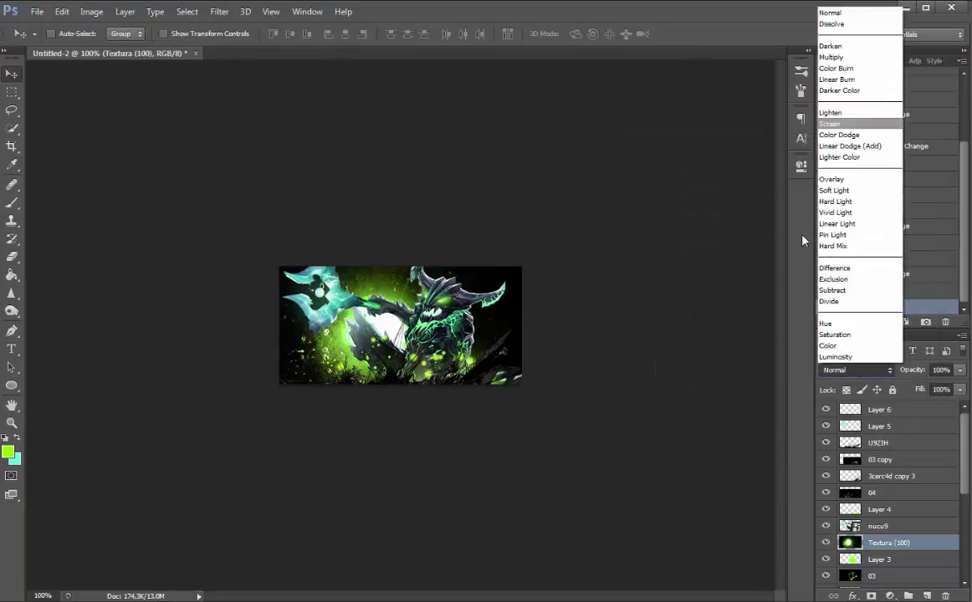
key(Return)
drag(502, 352, 473, 352)
key(ctrl+shift+t)
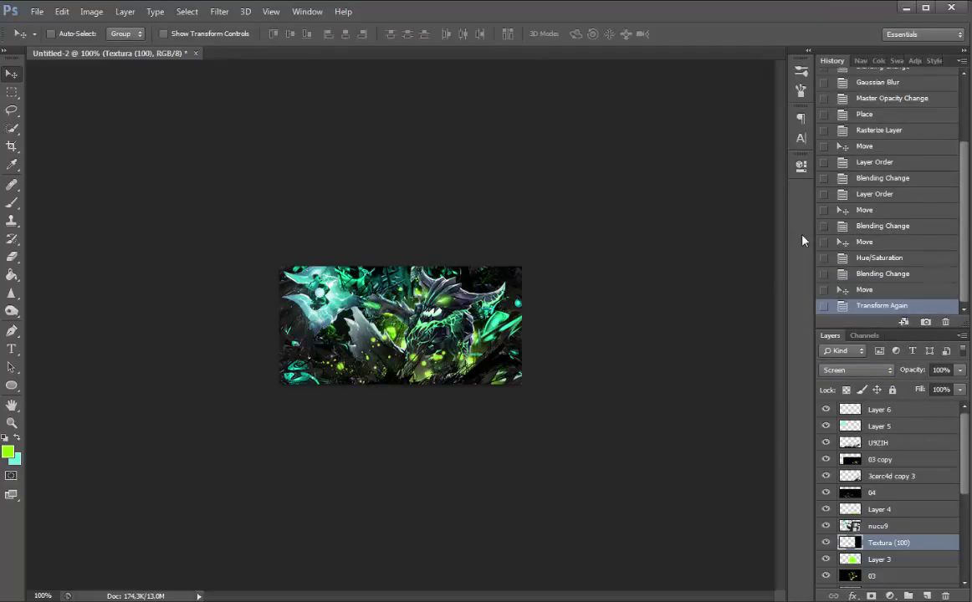
drag(486, 360, 520, 292)
key(ctrl+z)
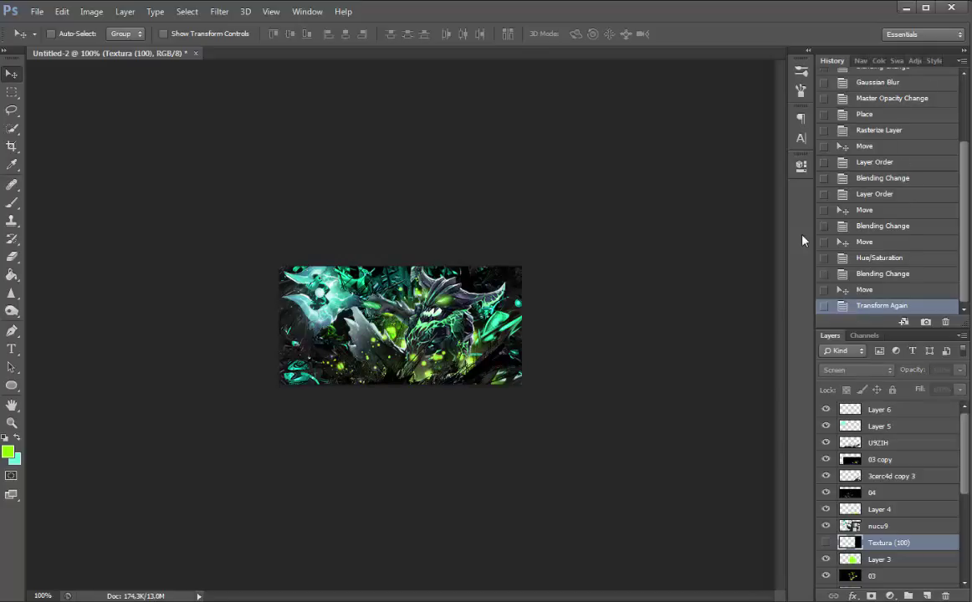
click(825, 542)
click(825, 543)
key(ctrl+comma)
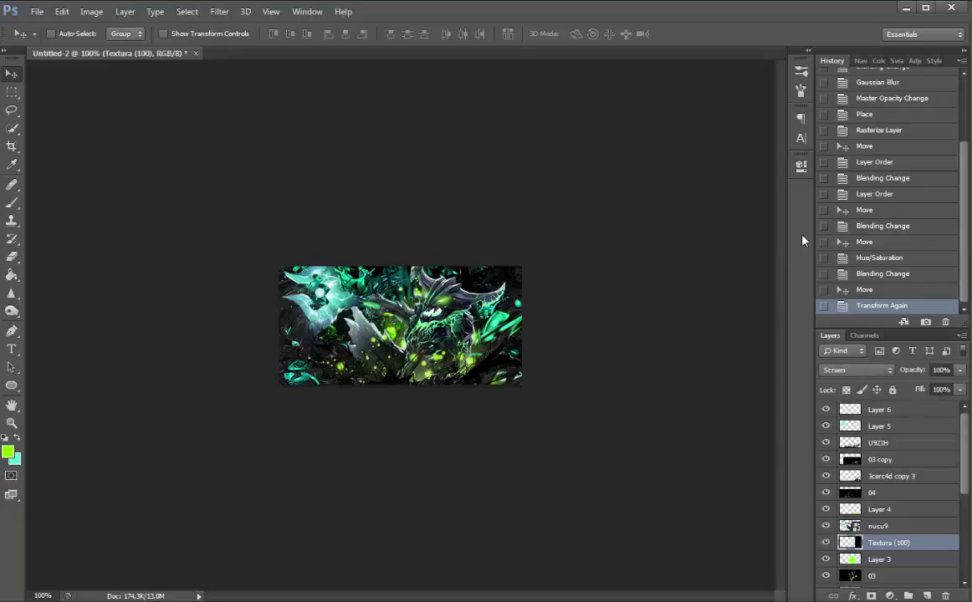
key(ctrl+z)
Reposition the Textura (100) glow and scale it down to about 84%
drag(451, 335, 478, 337)
key(ctrl+t)
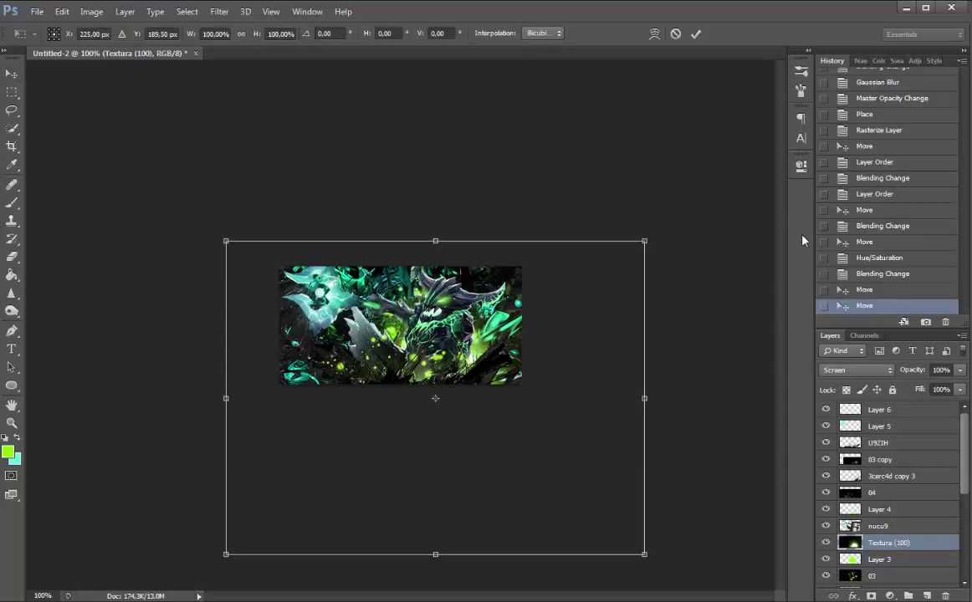
drag(644, 241, 611, 262)
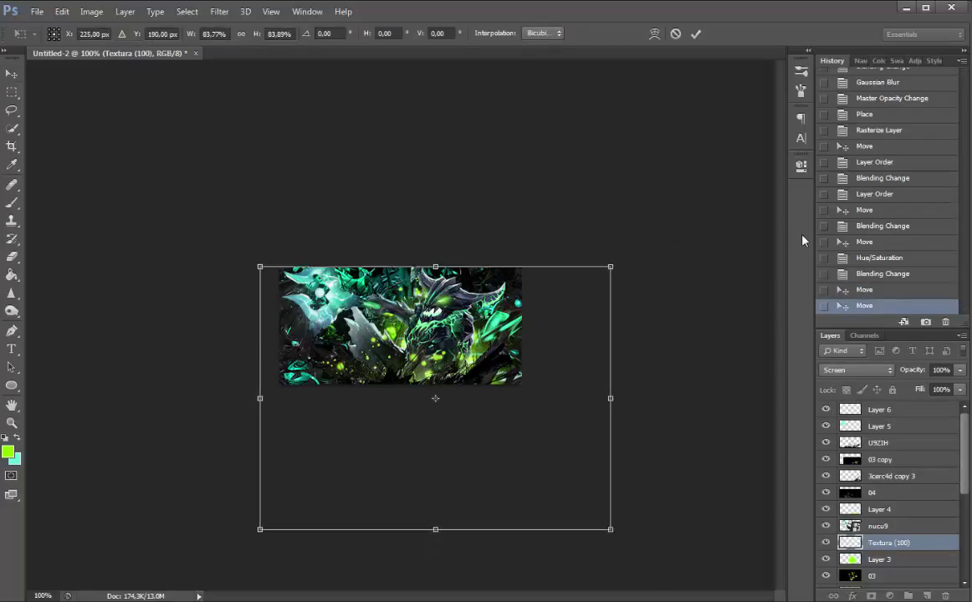
key(Return)
drag(501, 345, 497, 343)
Flip the Textura (100) layer vertically and move it up over the banner
key(ctrl+t)
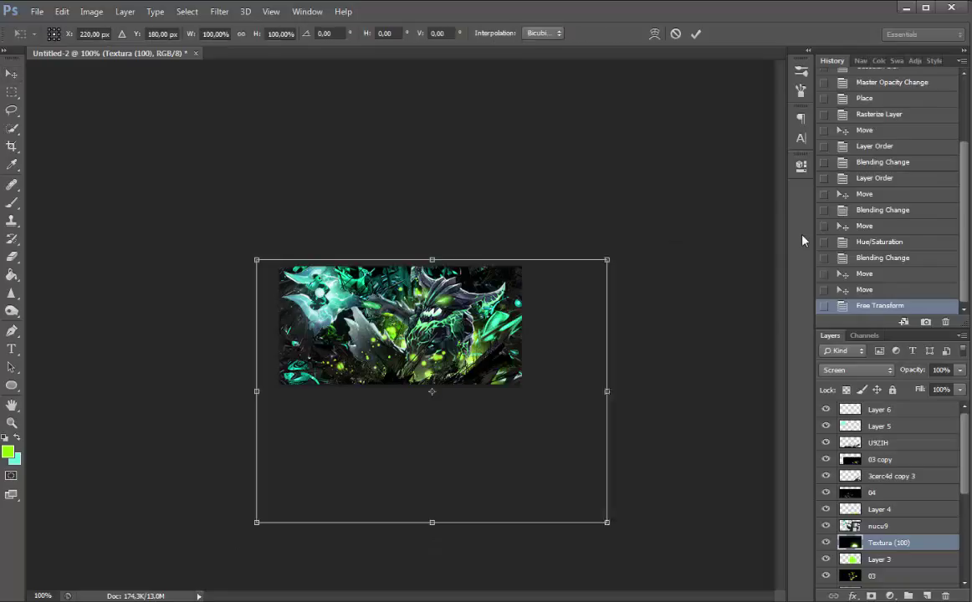
right_click(446, 334)
click(491, 557)
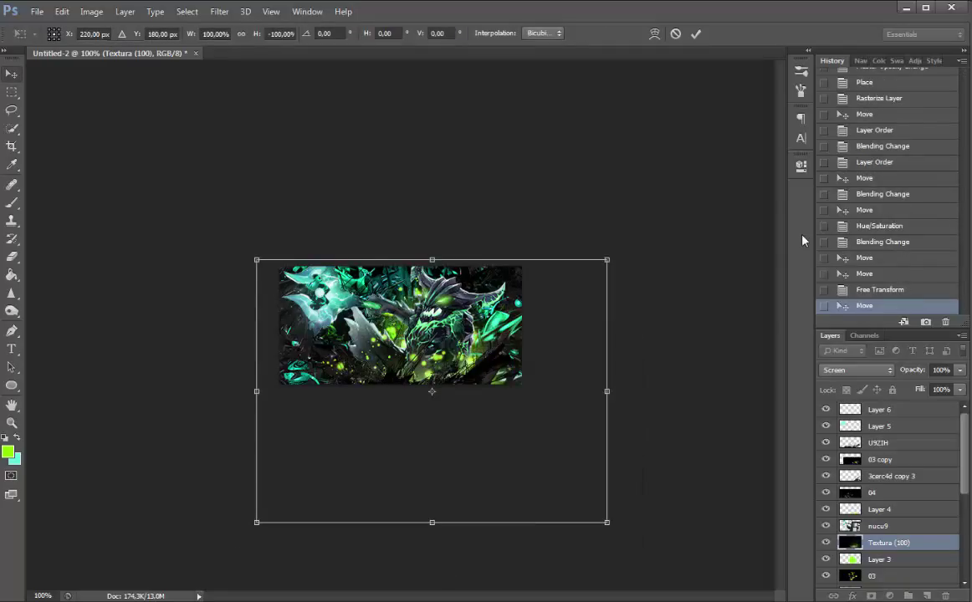
key(Return)
drag(483, 351, 487, 315)
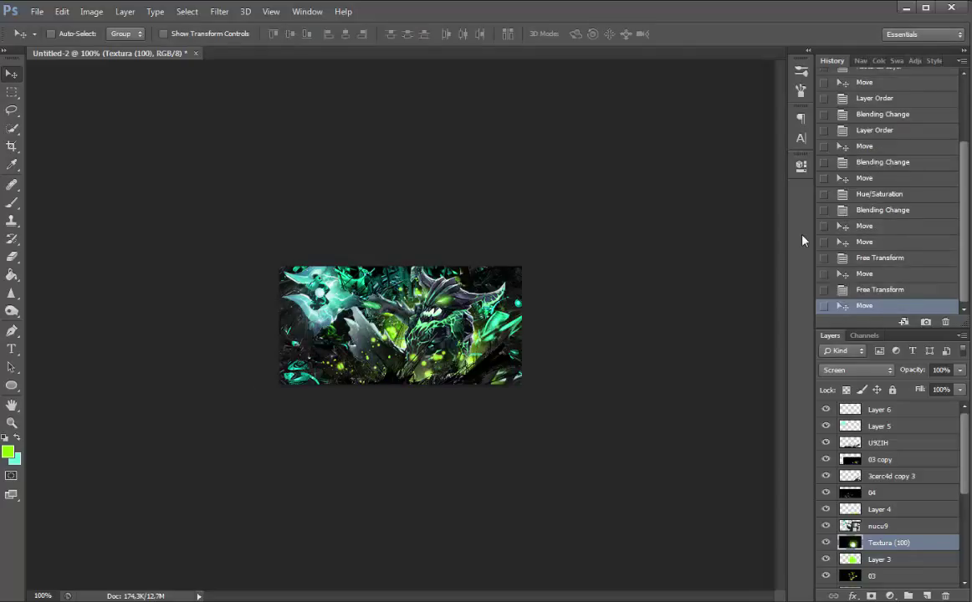
Duplicate the Textura (100) layer three times and move the copies over different areas around the banner
key(ctrl+j)
mouse_move(424, 218)
mouse_down()
mouse_move(334, 222)
mouse_move(322, 237)
mouse_move(330, 247)
mouse_up()
key(ctrl+j)
drag(431, 249, 556, 241)
key(ctrl+j)
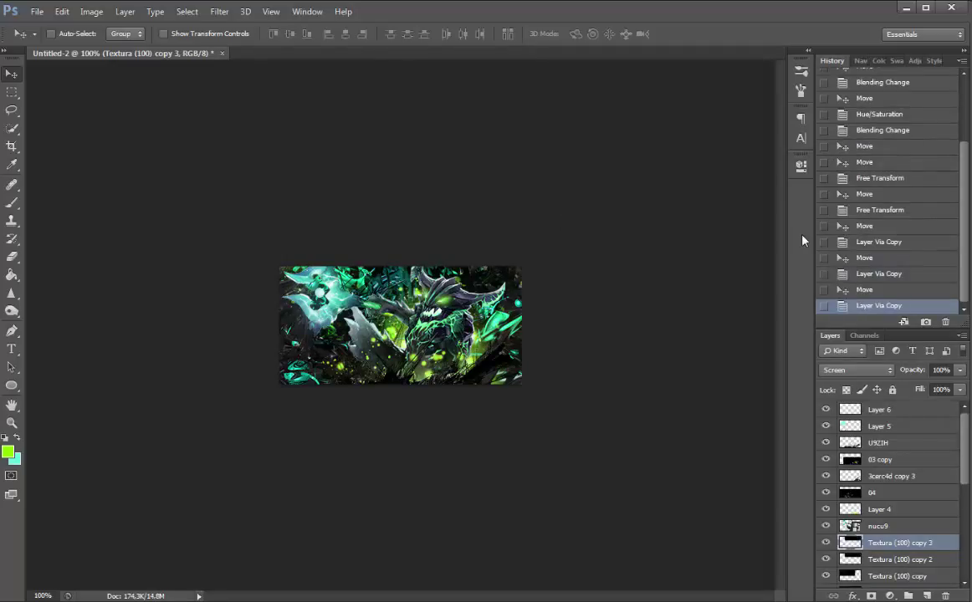
mouse_move(627, 209)
mouse_down()
mouse_move(327, 490)
mouse_move(334, 504)
mouse_up()
drag(348, 469, 437, 499)
key(Down)
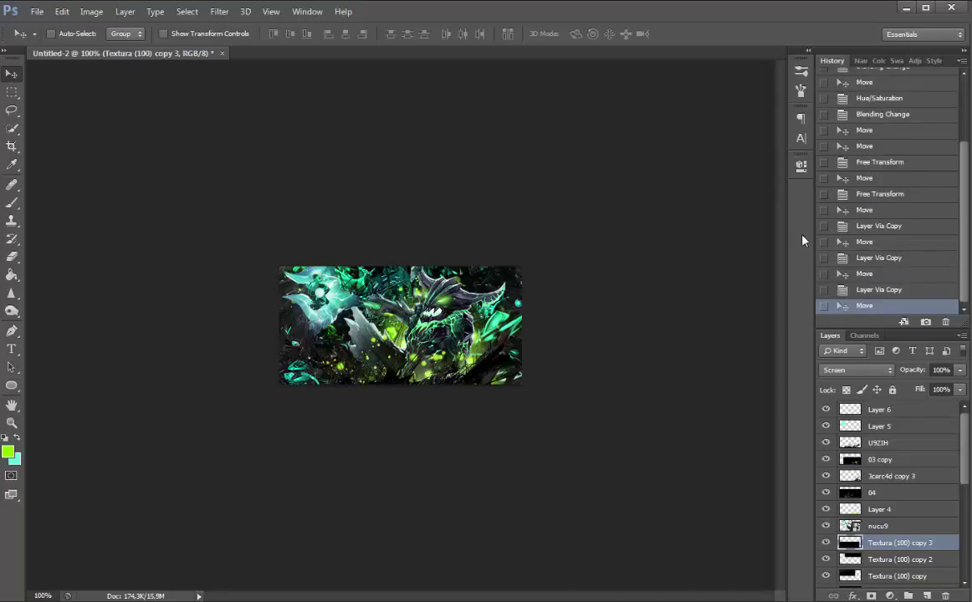
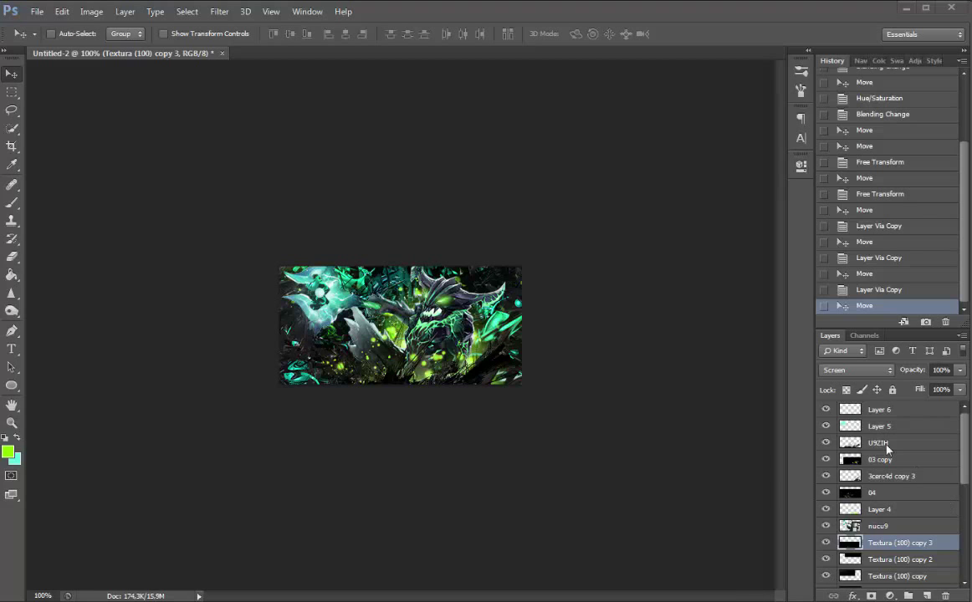
Add a Gradient Map adjustment layer above Layer 6 with a dark grey to light grey gradient
click(898, 410)
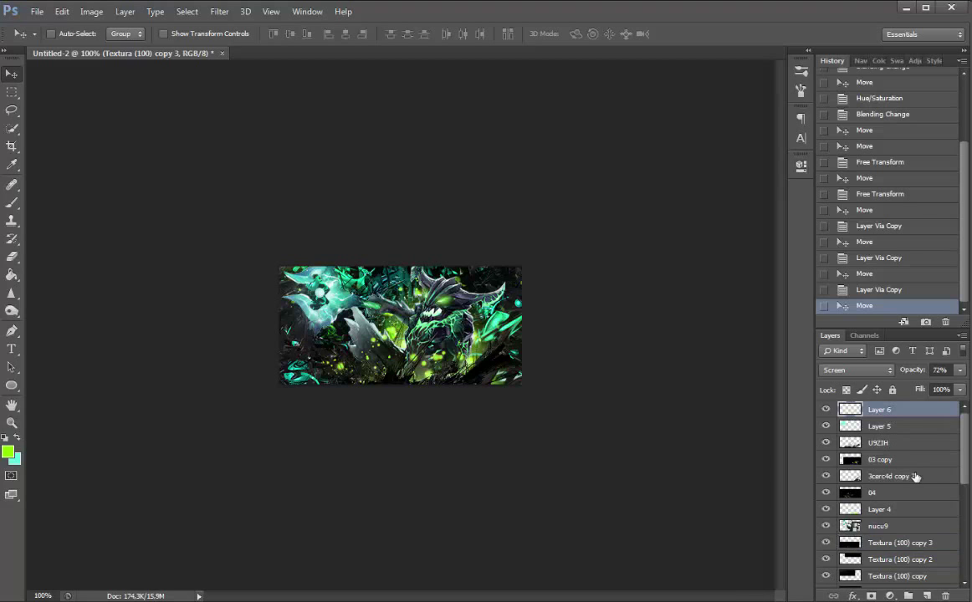
click(889, 596)
click(884, 569)
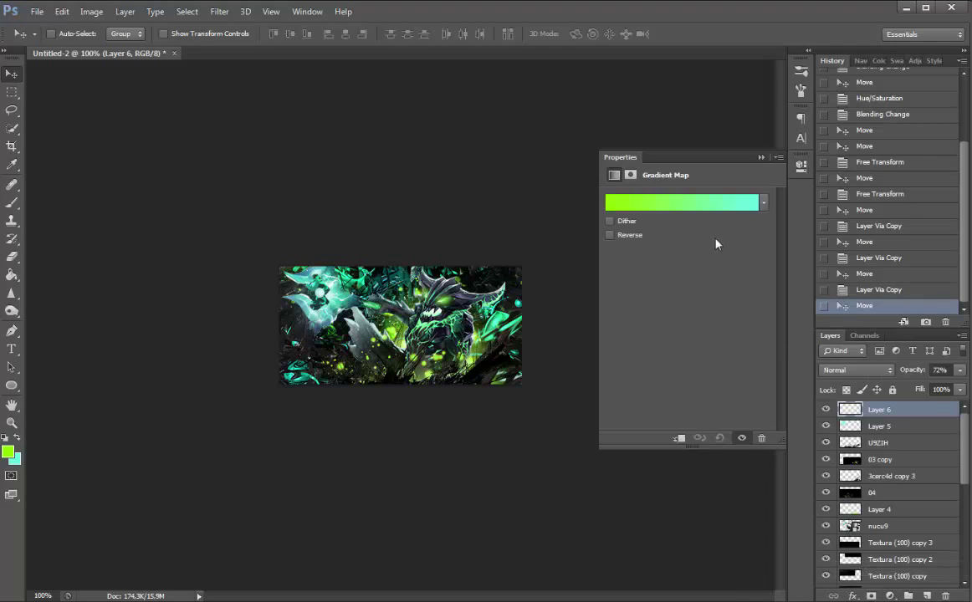
click(716, 202)
drag(865, 86, 845, 86)
click(846, 216)
click(931, 111)
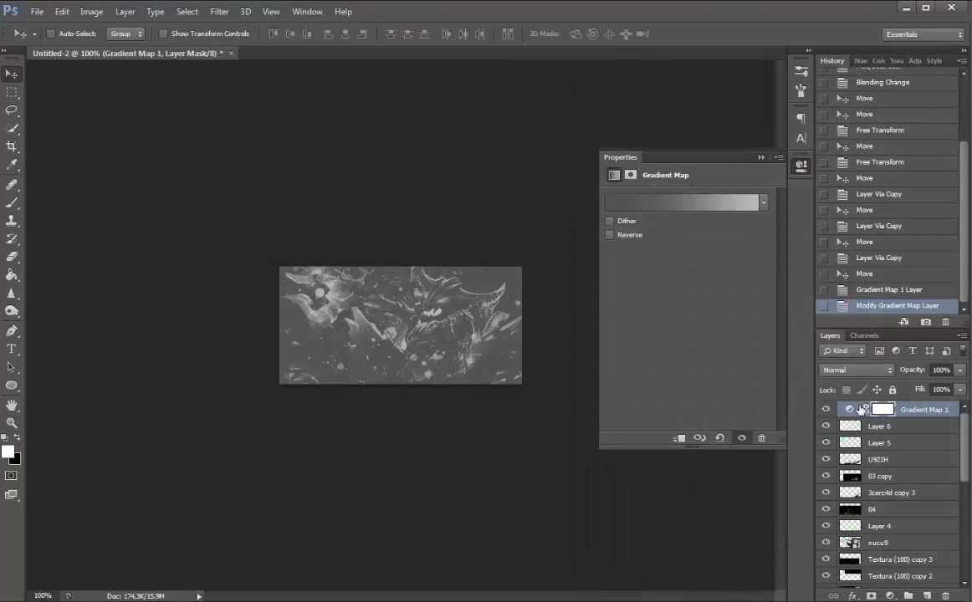
Set the Gradient Map layer's blend mode to Lighten and its opacity to 28%
click(855, 370)
click(830, 112)
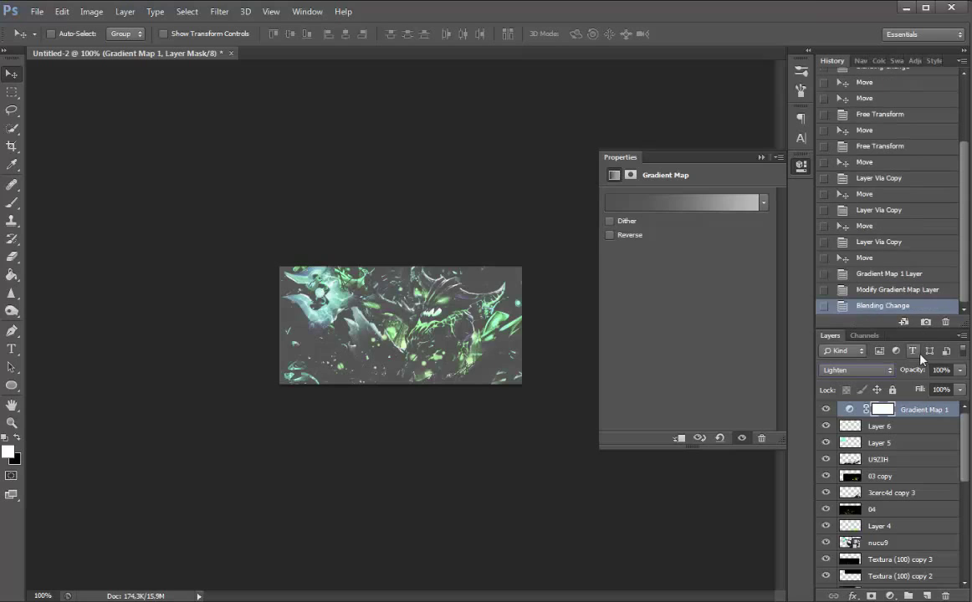
drag(912, 370, 873, 370)
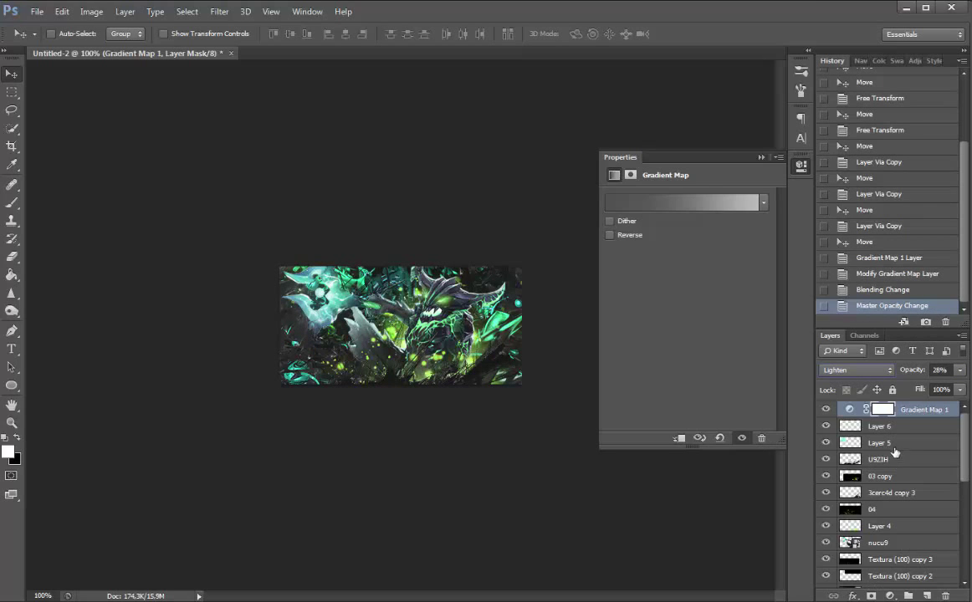
Create a new layer above Layer 6 and set up the Brush tool with white (ffffff) as foreground colour
click(879, 426)
click(927, 596)
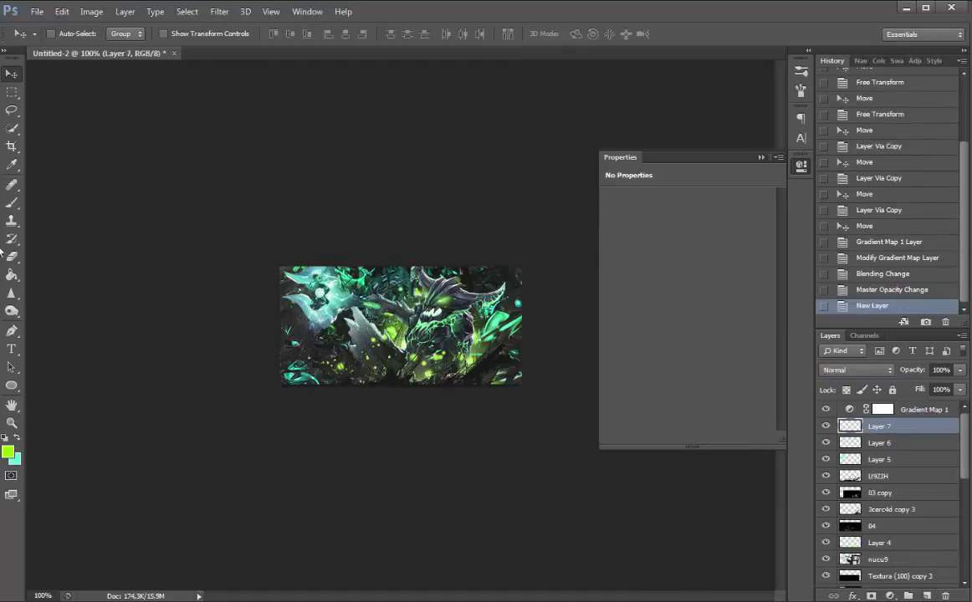
click(13, 205)
click(17, 437)
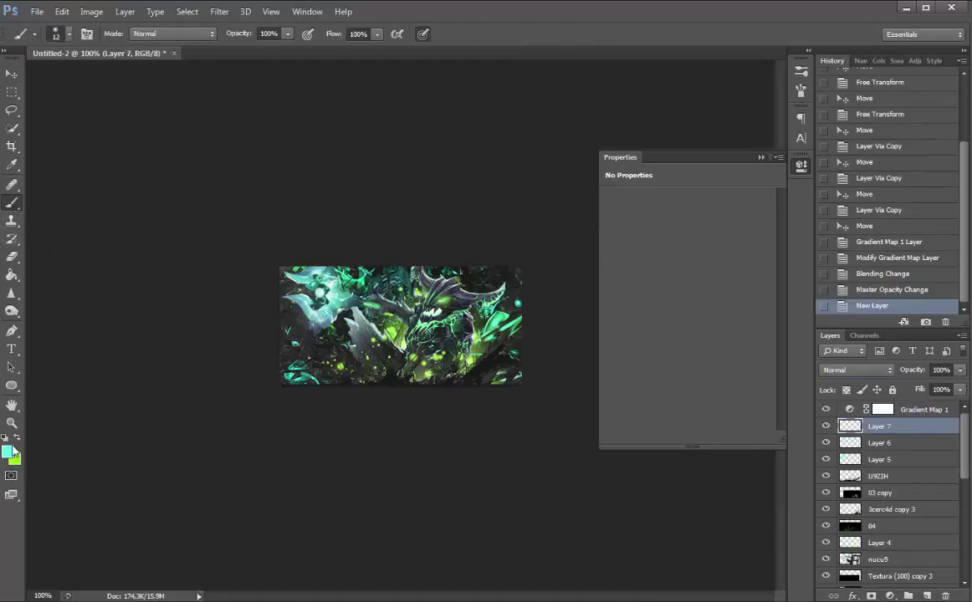
click(9, 452)
click(561, 344)
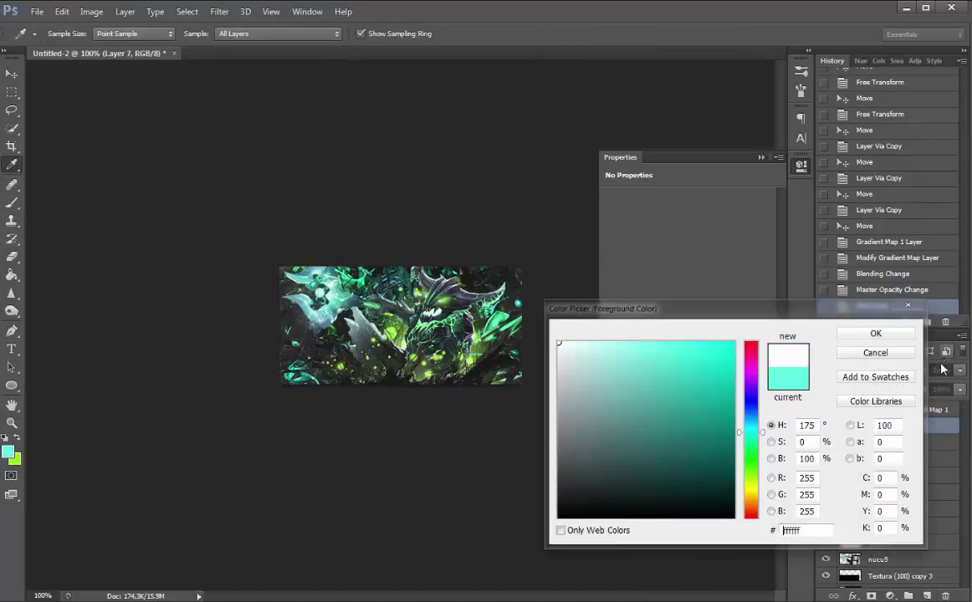
click(870, 334)
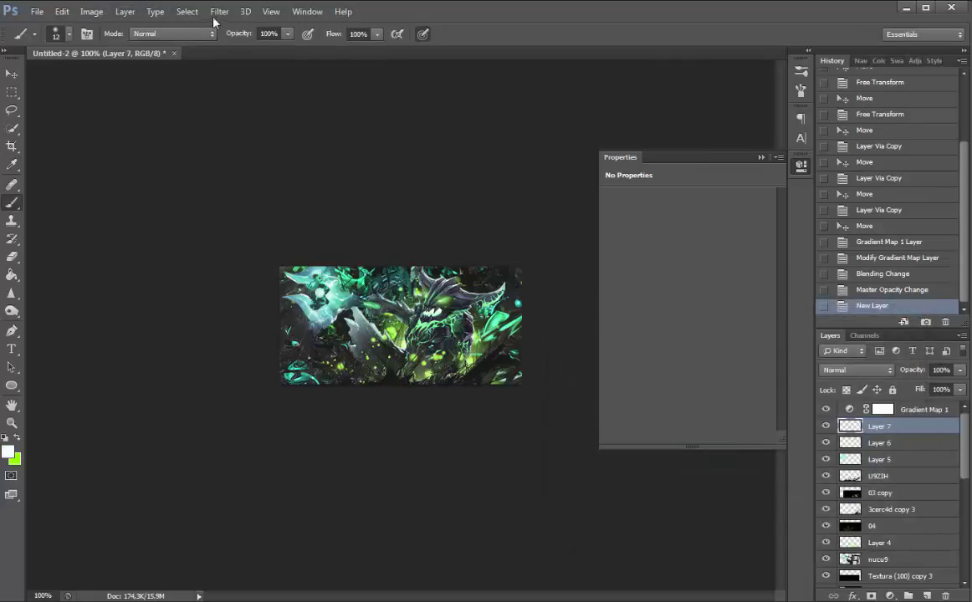
Set the soft round brush's size to 220 px
click(68, 35)
click(70, 79)
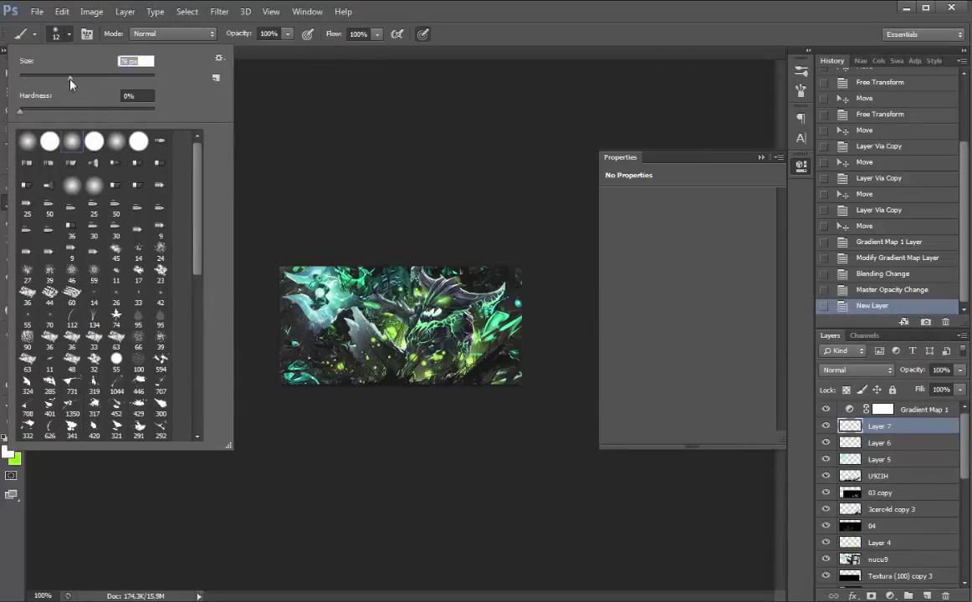
click(101, 81)
drag(101, 82, 112, 81)
click(120, 77)
text(220)
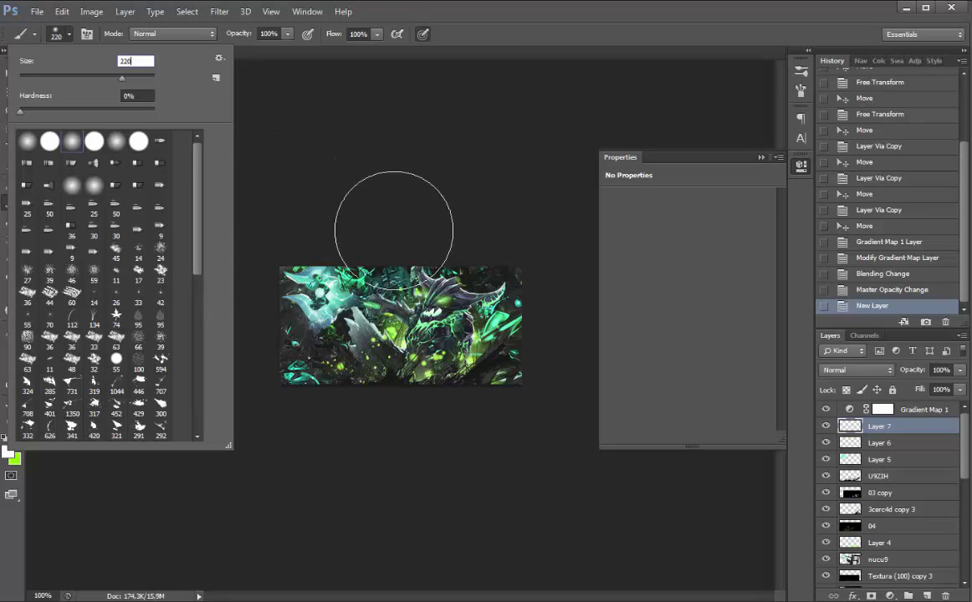
key(Return)
click(376, 226)
click(381, 224)
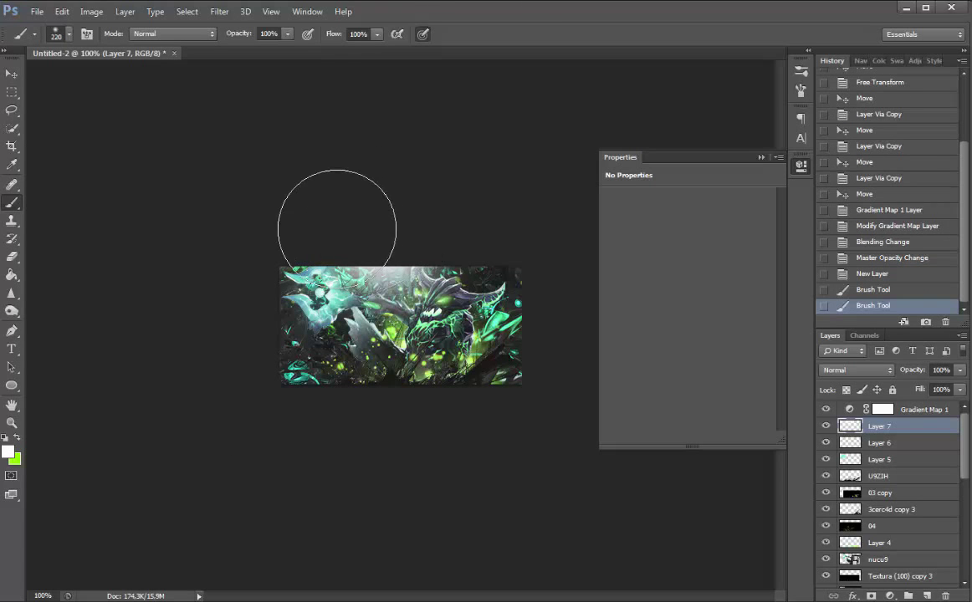
click(334, 205)
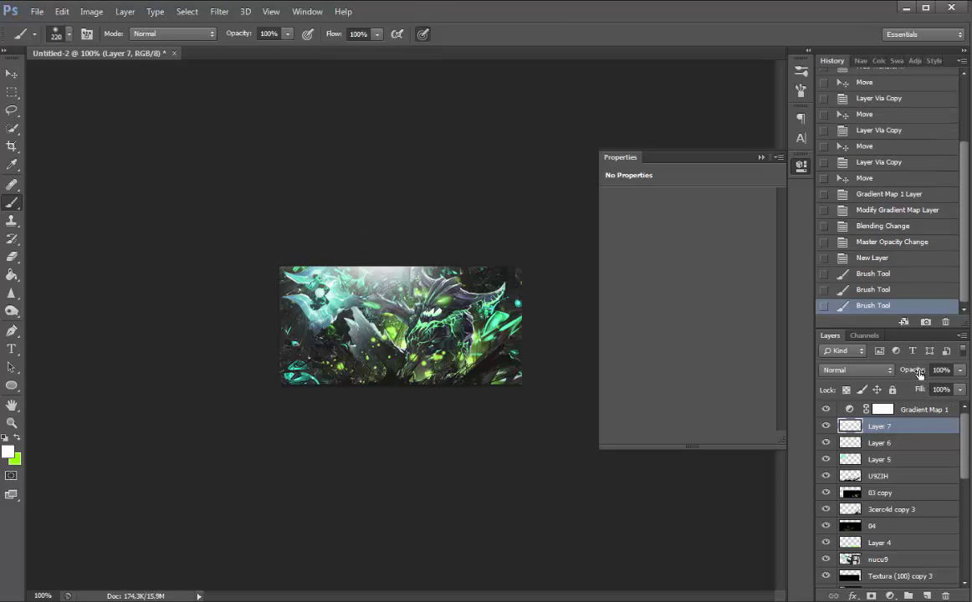
drag(918, 373, 899, 371)
key(Return)
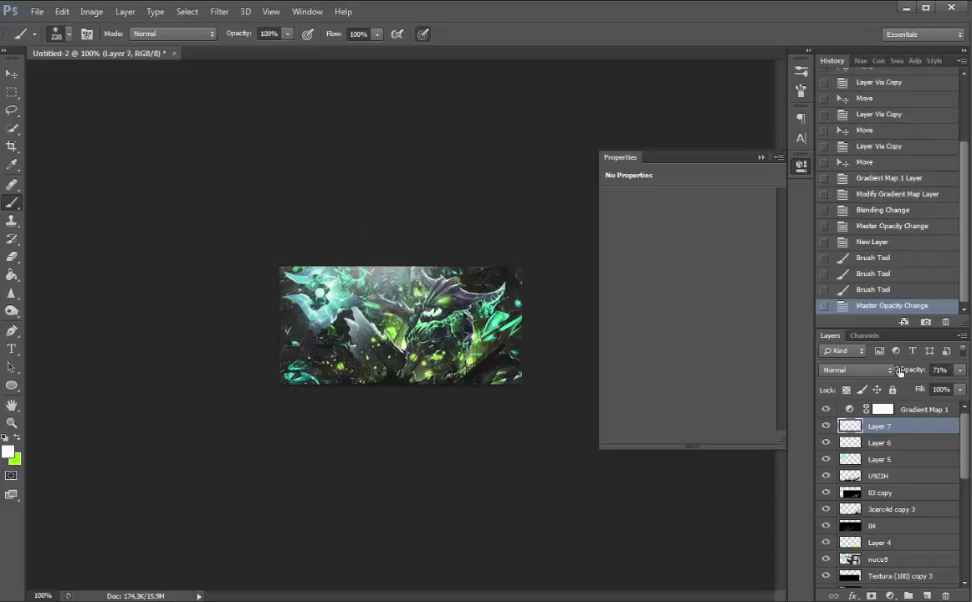
key(ctrl+alt+z)
key(ctrl+alt+z)
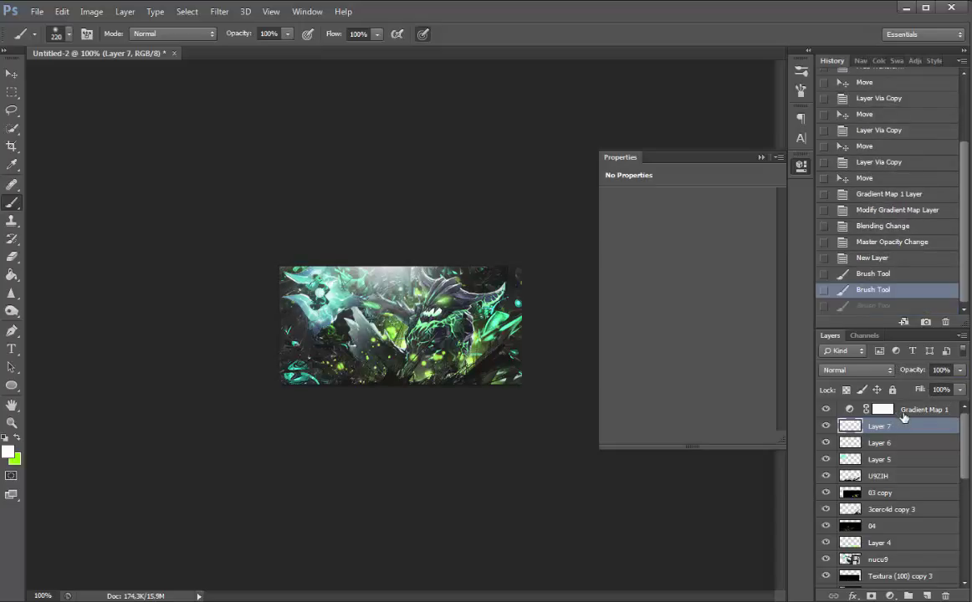
key(ctrl+alt+z)
key(ctrl+alt+z)
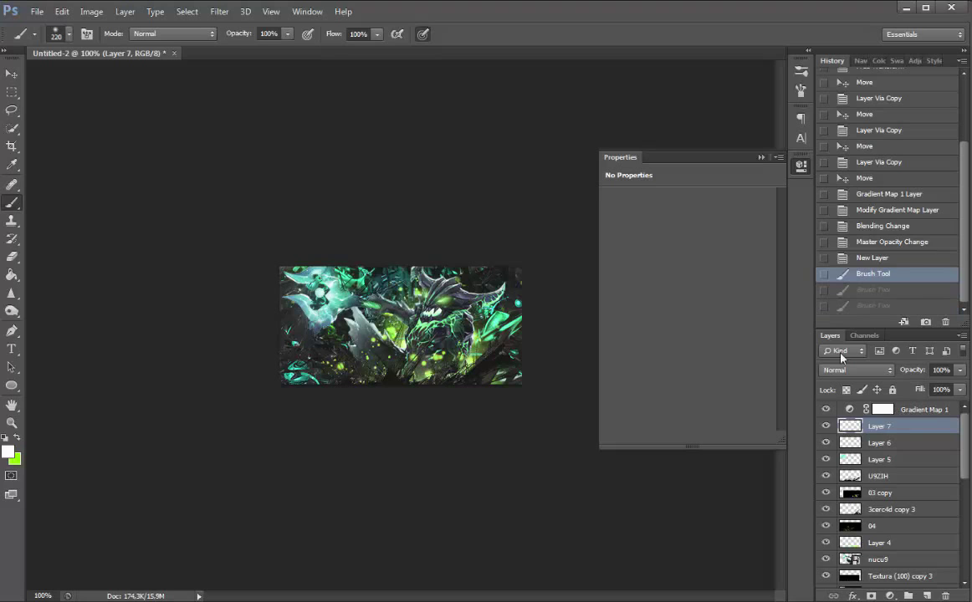
Paint a soft white light at the banner's upper edge on Layer 7 with two brush dabs and lower the layer's opacity
click(372, 216)
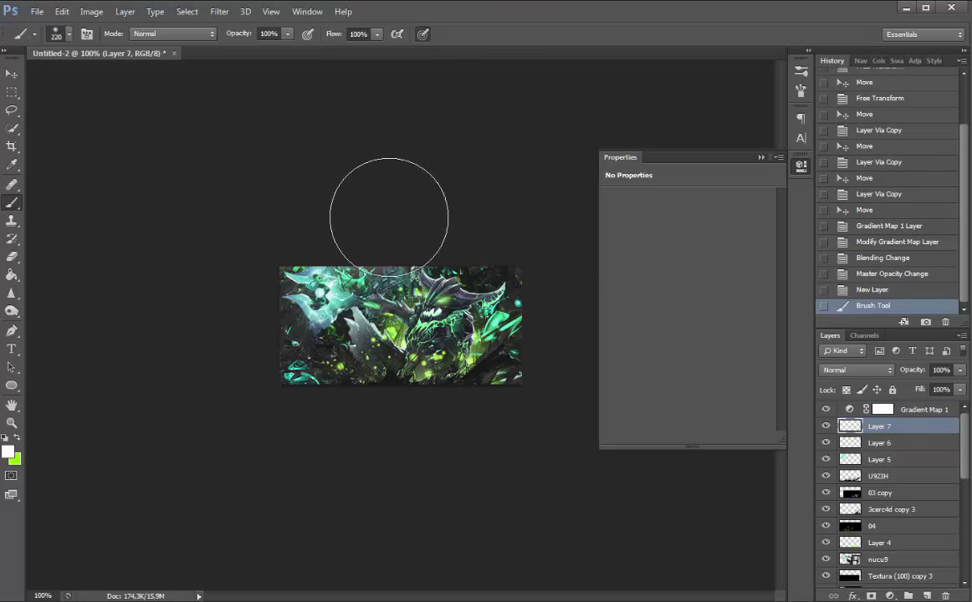
click(388, 210)
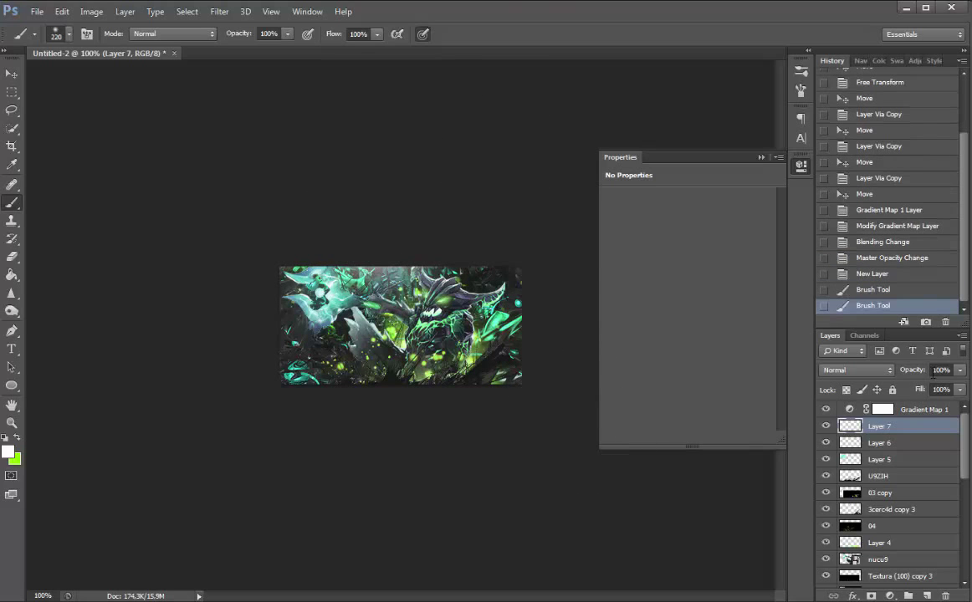
drag(920, 371, 906, 374)
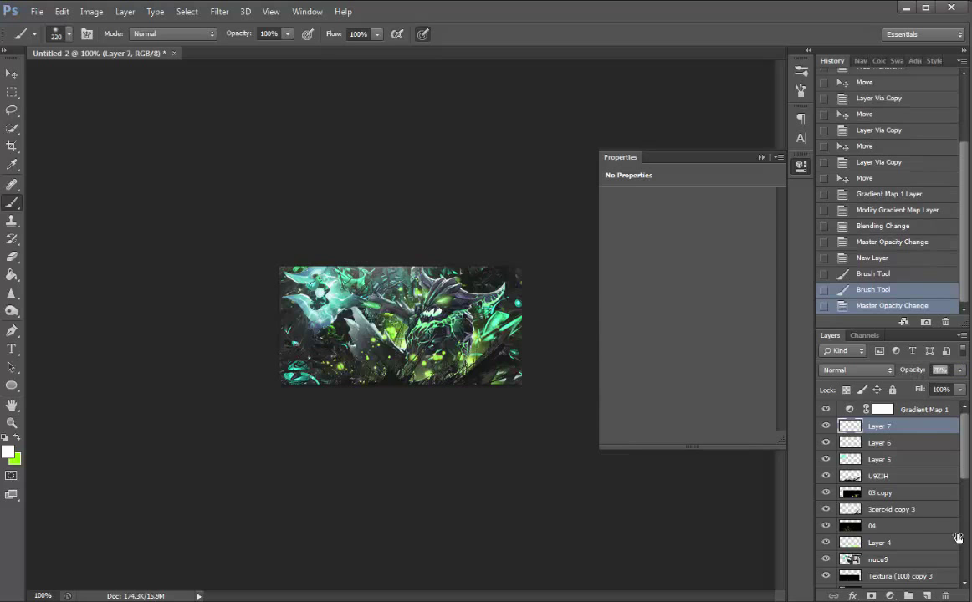
Create a new layer above Layer 7 and set the foreground colour to black
key(ctrl+shift+alt+n)
click(10, 449)
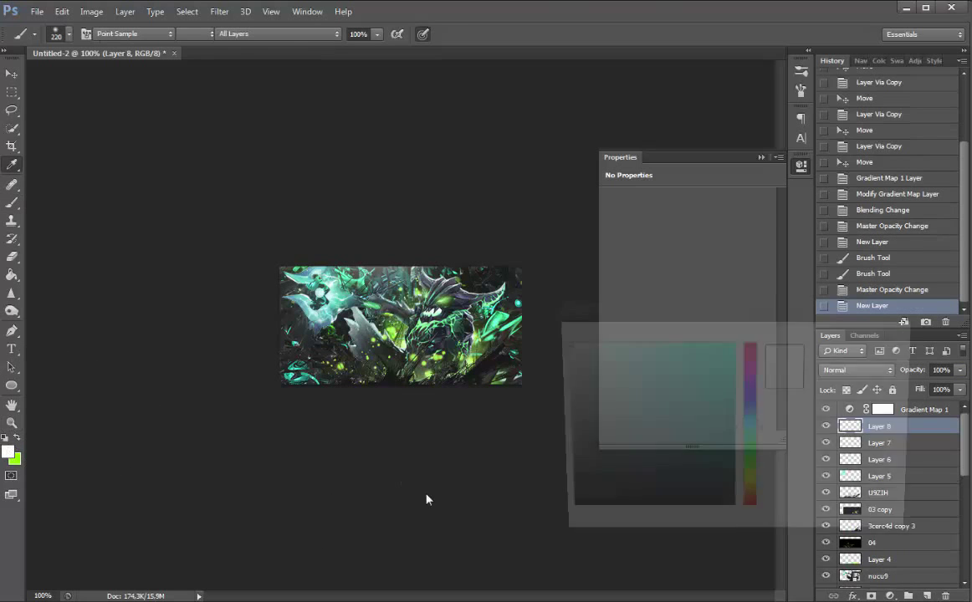
click(560, 516)
key(Return)
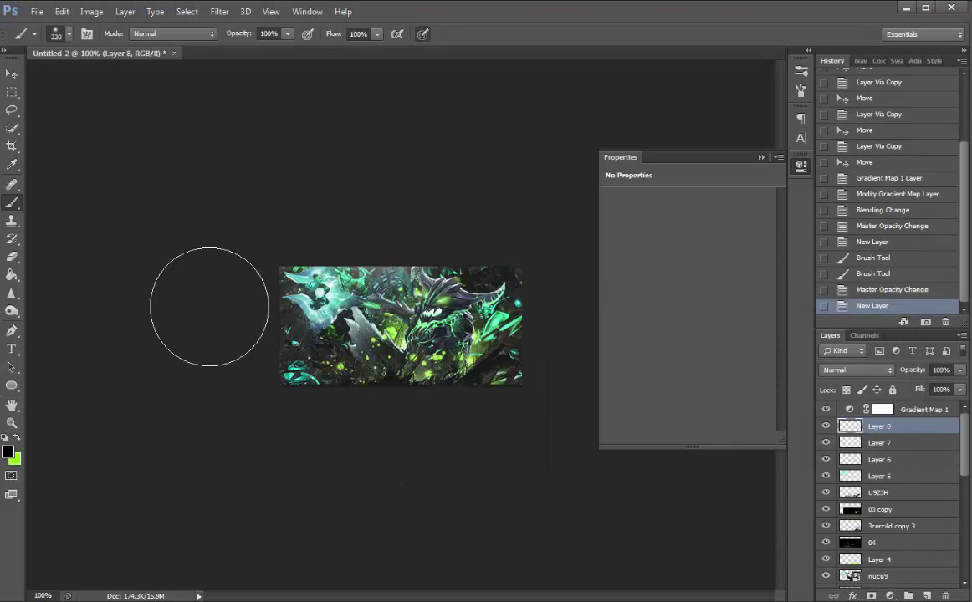
Paint soft black shadows along the banner's lower and outer edges on Layer 8, and lower the layer's opacity
mouse_move(209, 307)
mouse_down()
mouse_move(247, 405)
mouse_move(358, 475)
mouse_up()
click(470, 455)
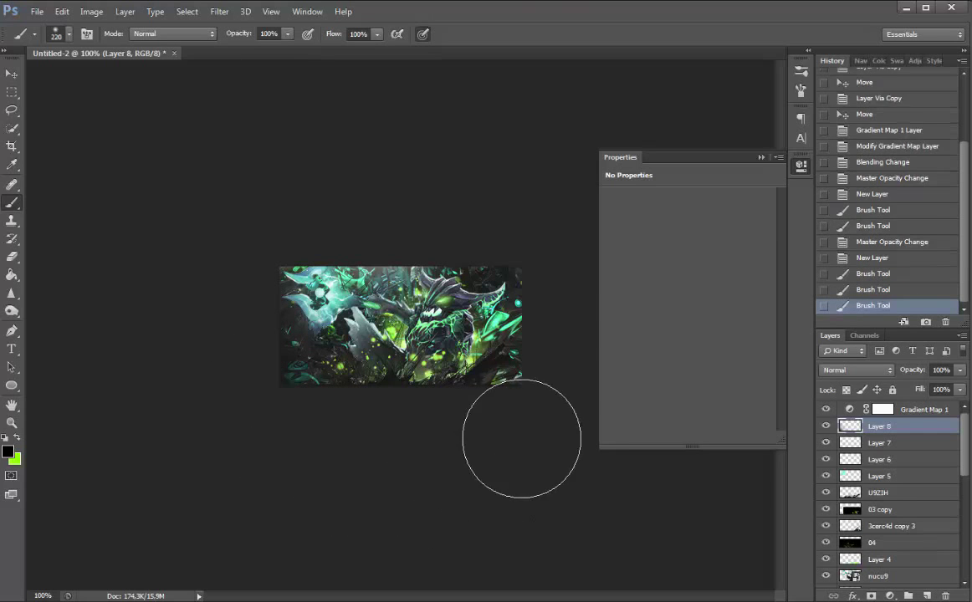
click(533, 422)
click(562, 381)
click(577, 347)
click(577, 355)
click(440, 453)
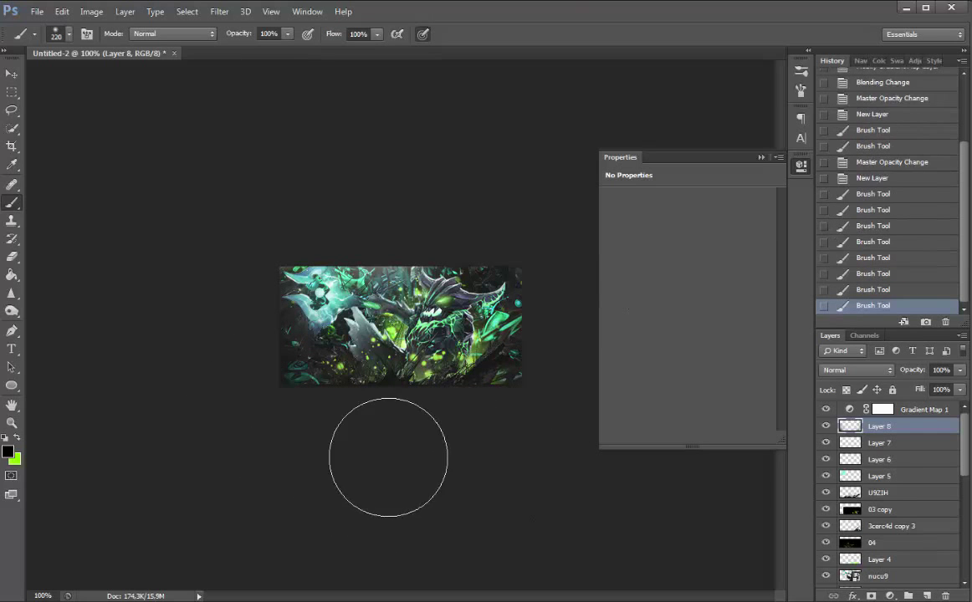
click(388, 458)
drag(923, 373, 881, 365)
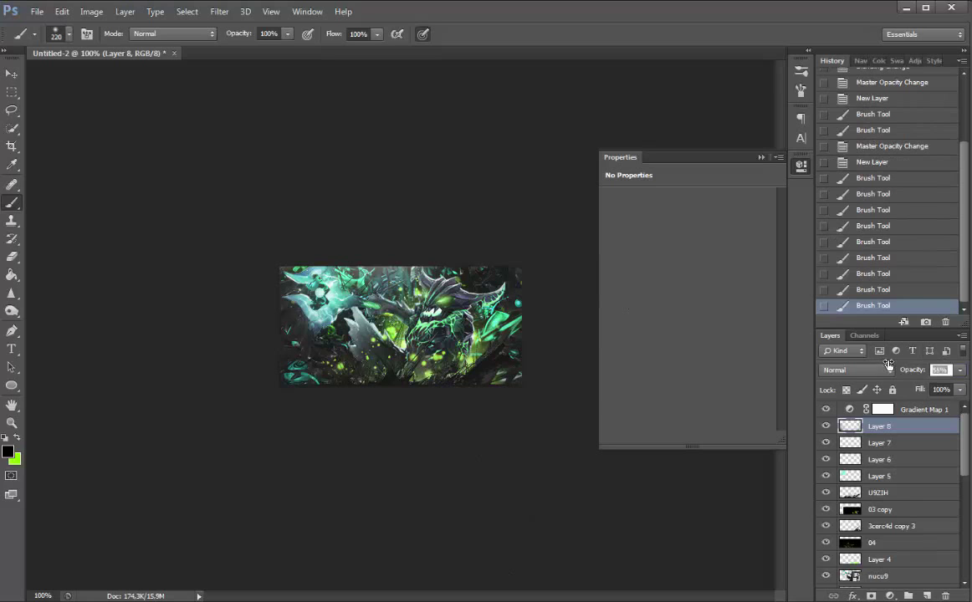
Create a new layer above Layer 8 and dab soft black shadows onto the banner's lower corners
key(ctrl+shift+alt+n)
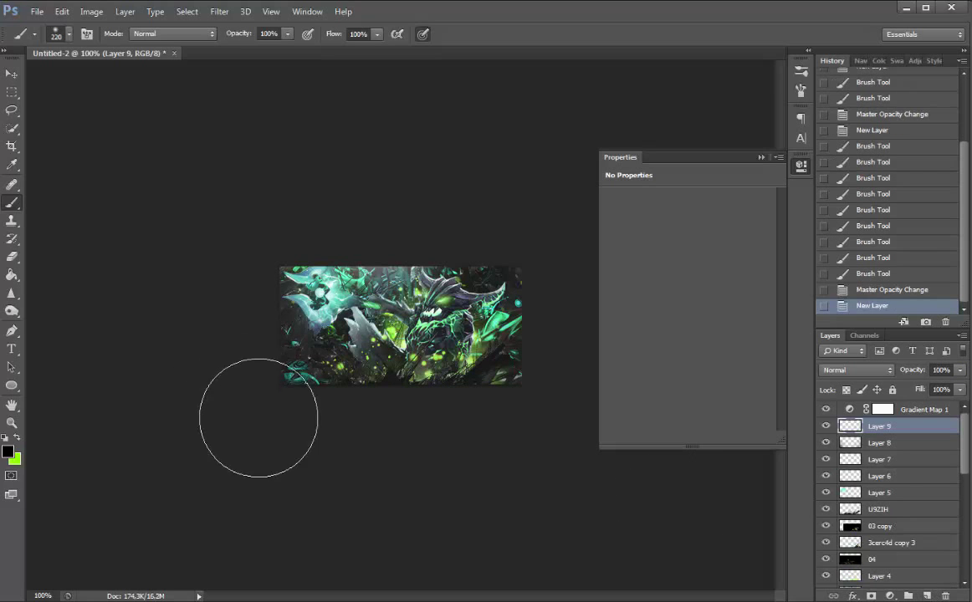
click(261, 419)
click(554, 459)
click(538, 444)
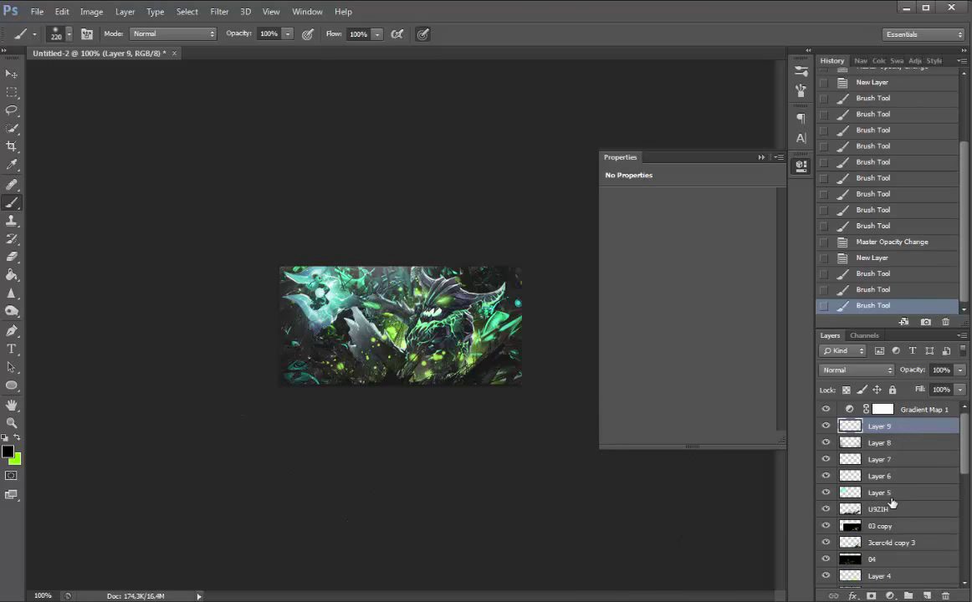
Add a second Gradient Map adjustment layer above Gradient Map 1 using a dark grey preset gradient
click(920, 409)
click(889, 595)
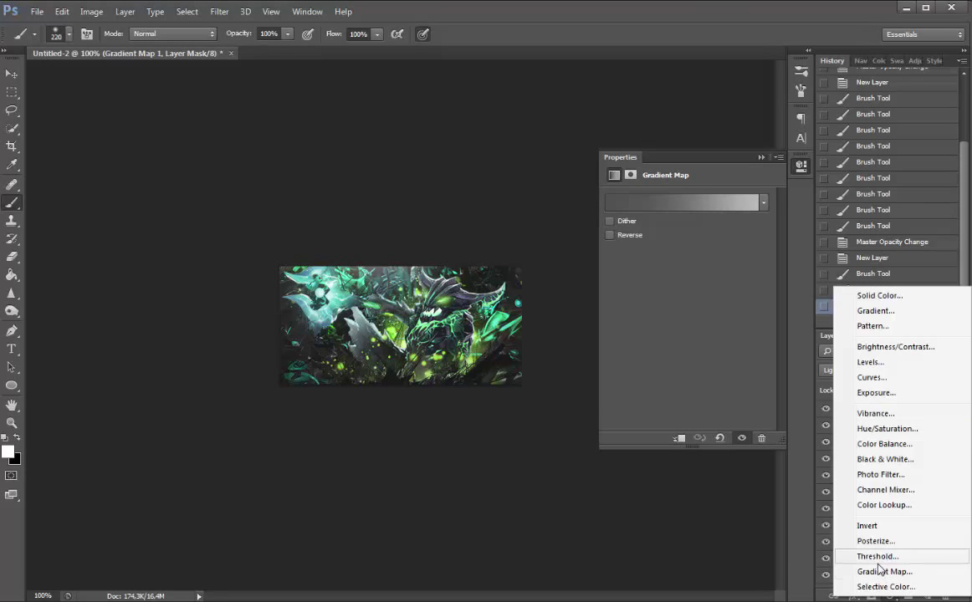
click(869, 571)
click(665, 201)
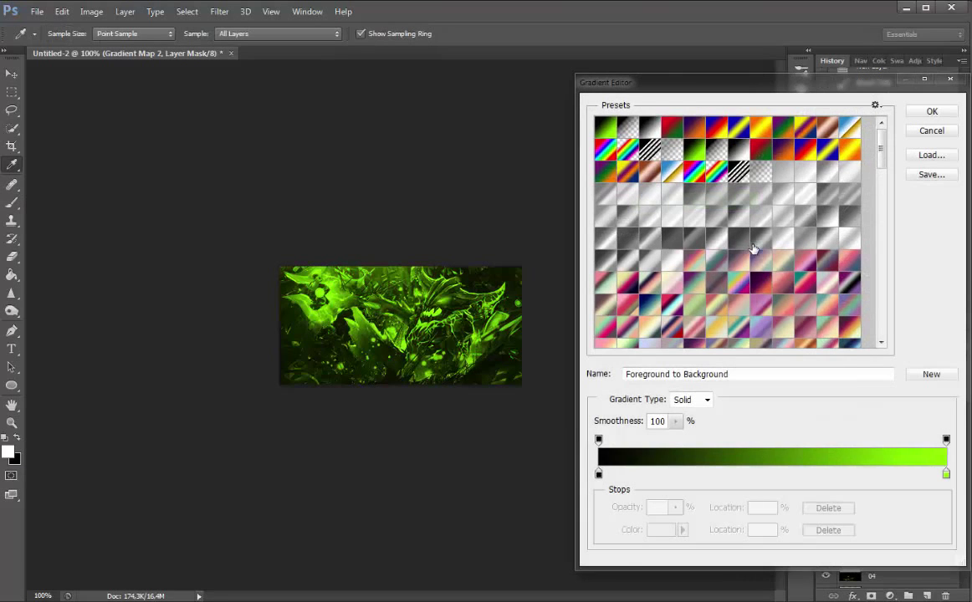
click(668, 240)
click(618, 242)
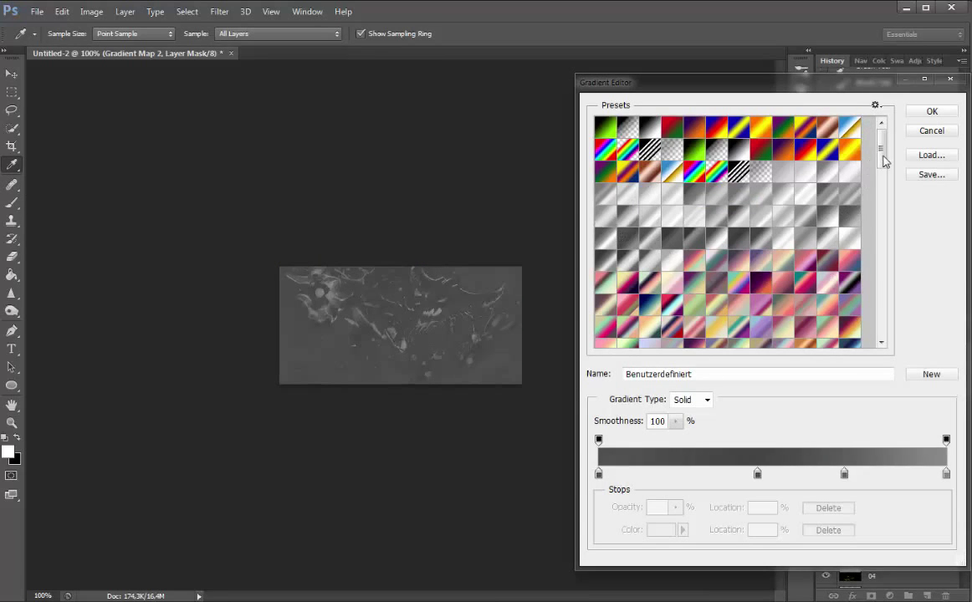
click(931, 110)
Set Gradient Map 2 to Lighten blending at 13% opacity
click(855, 369)
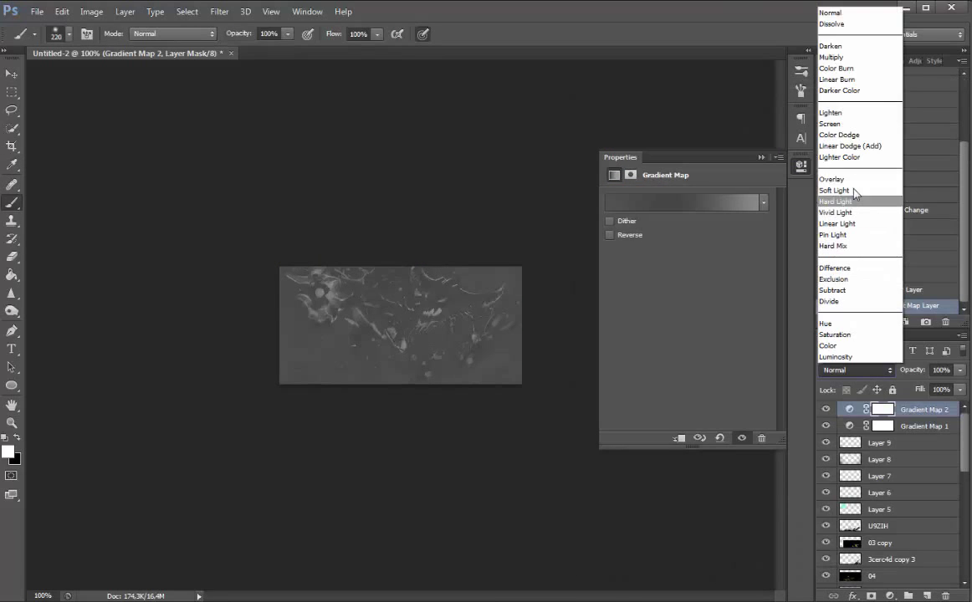
click(841, 115)
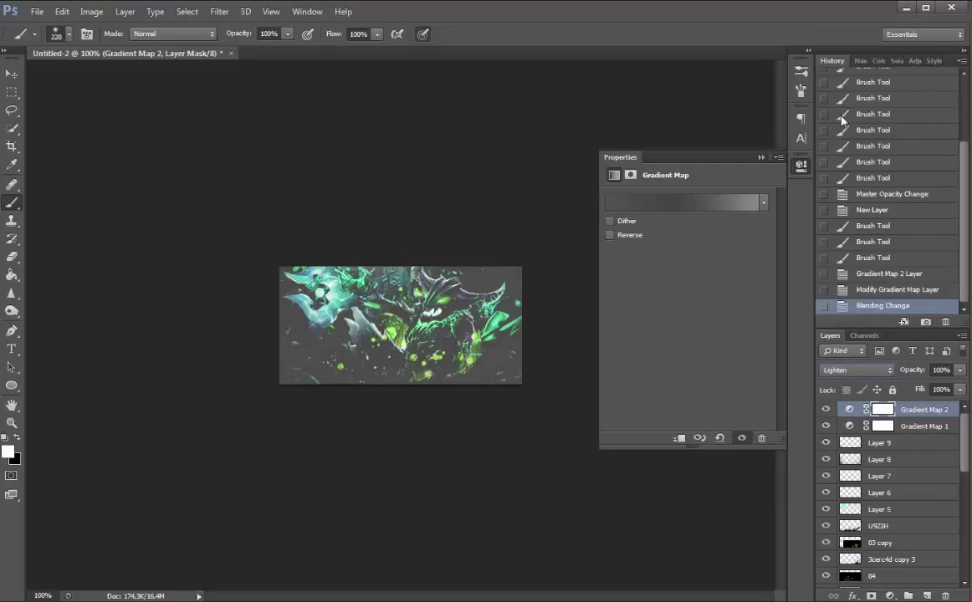
drag(924, 369, 834, 371)
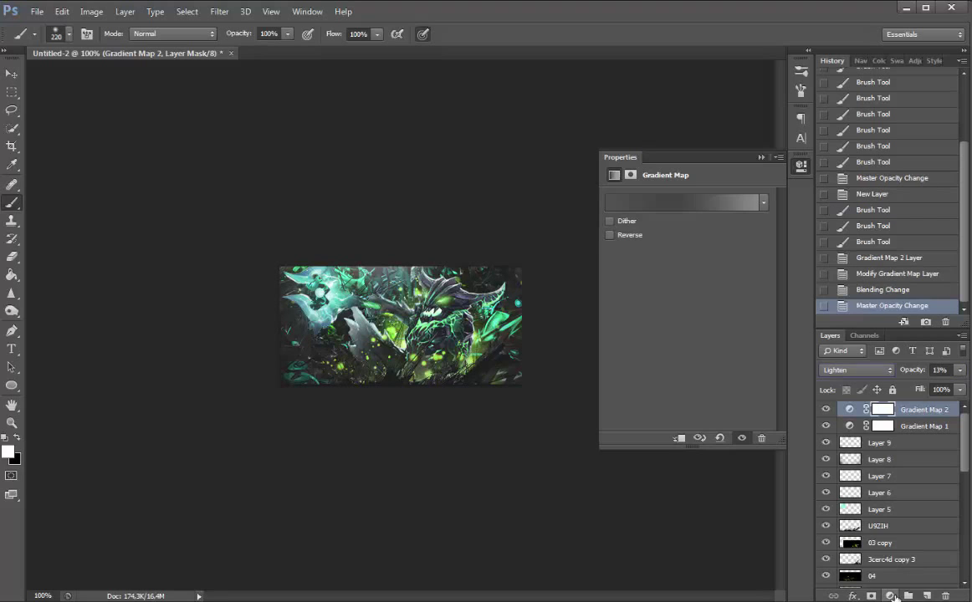
Add a third Gradient Map adjustment layer above Gradient Map 2 with a dark-to-mid grey preset gradient
click(889, 595)
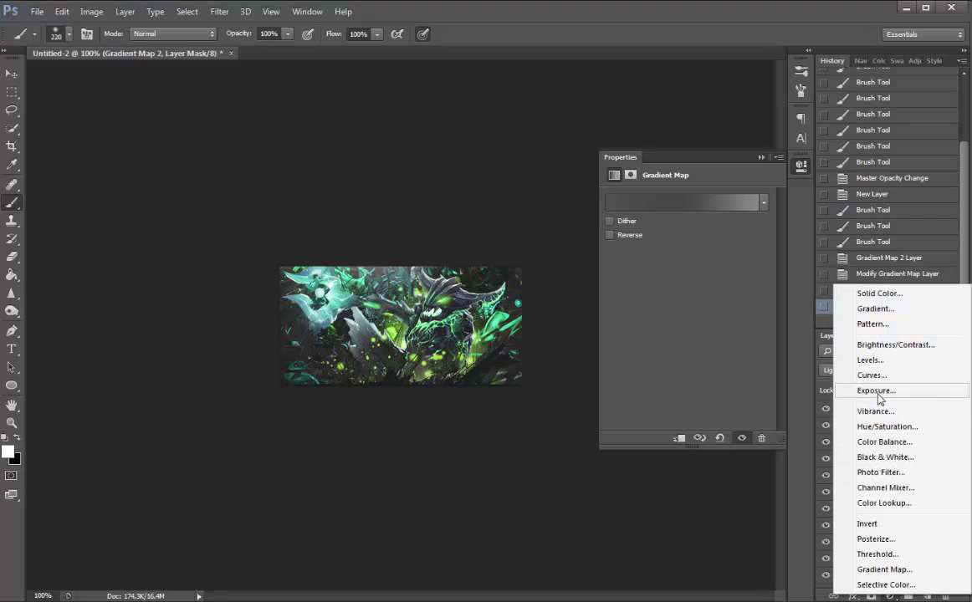
key(Escape)
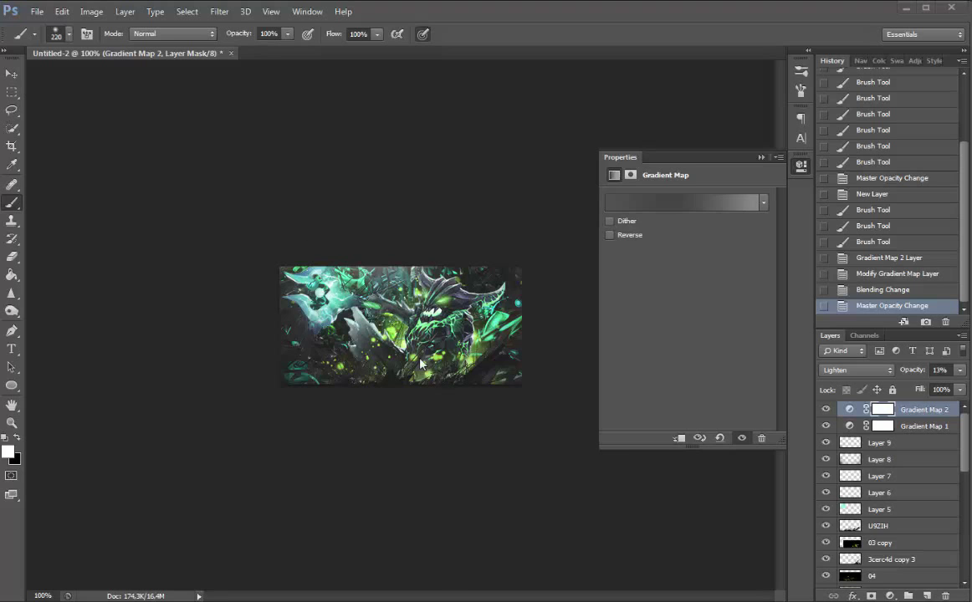
click(888, 595)
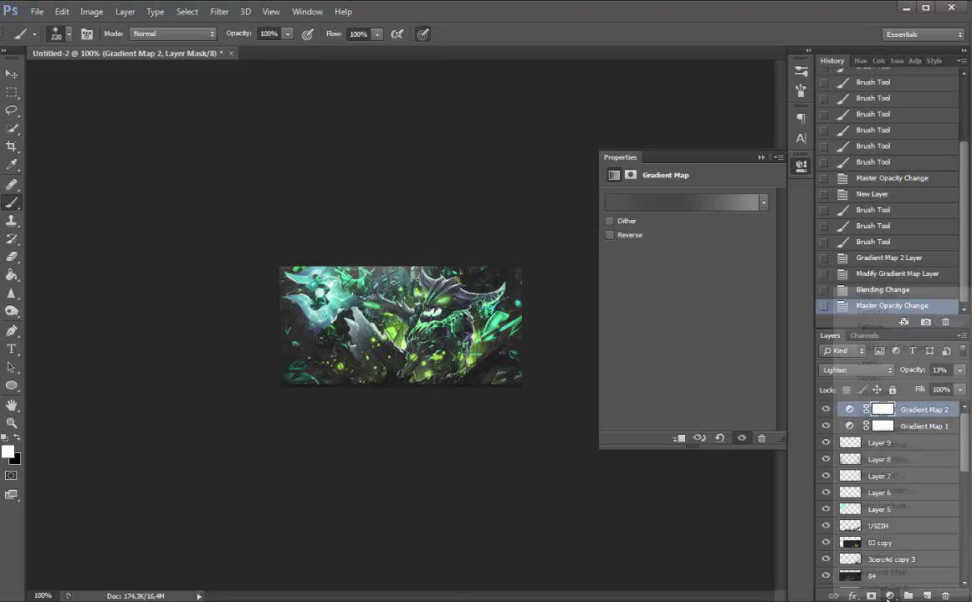
click(886, 570)
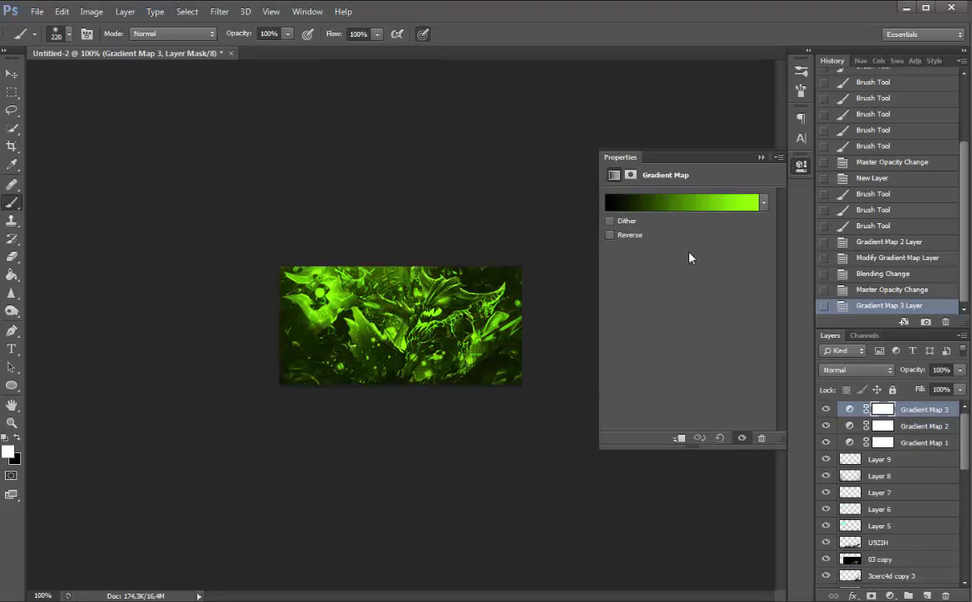
click(694, 201)
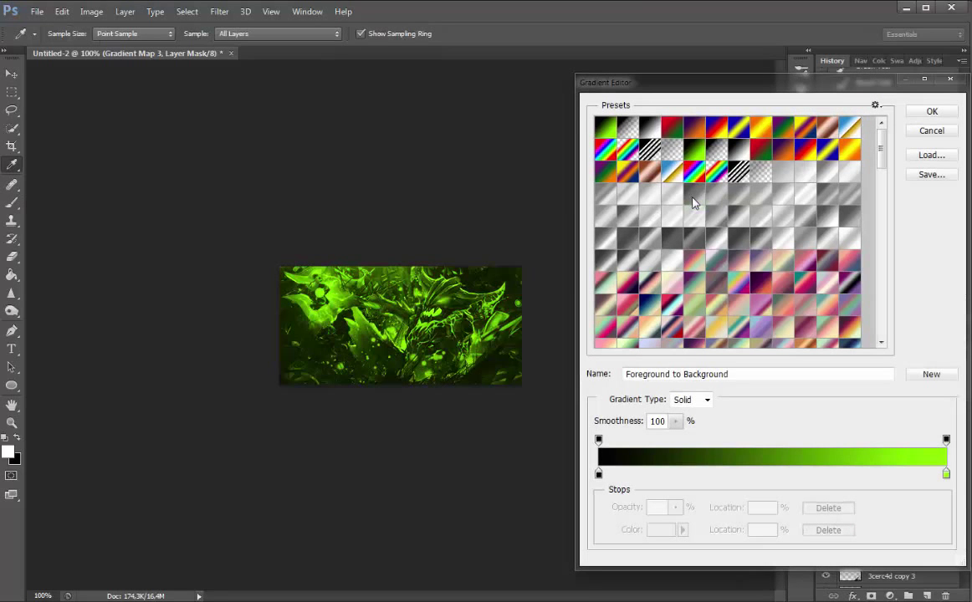
click(675, 221)
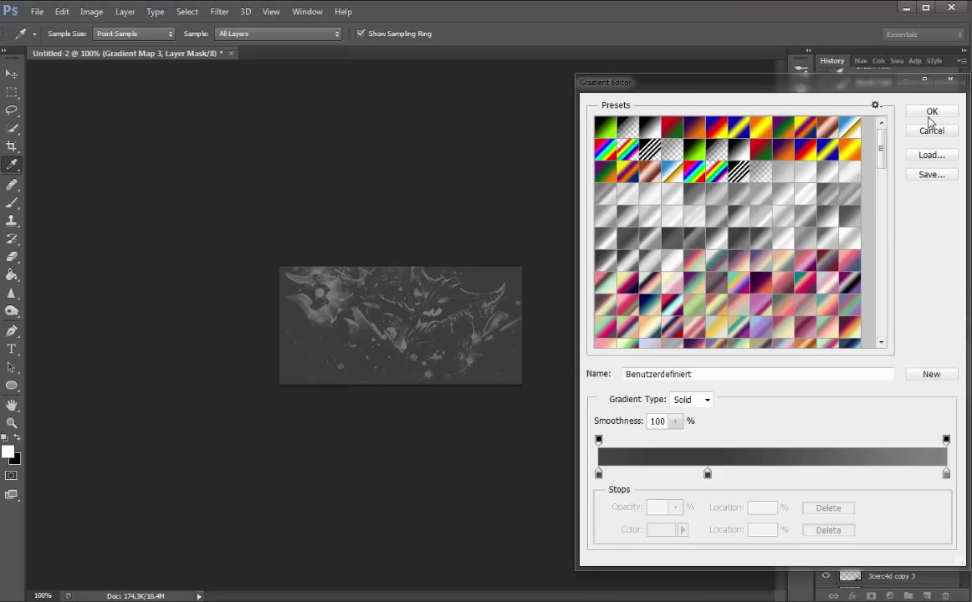
key(b)
key(Return)
Try Screen blending on Gradient Map 3, switch it to Lighten, and set its opacity to 35%
click(856, 370)
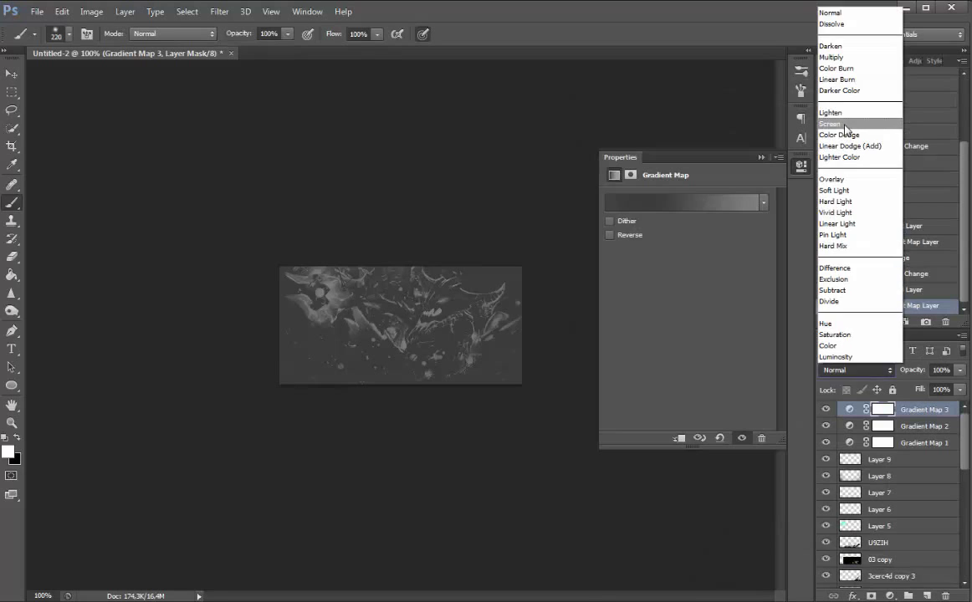
click(863, 125)
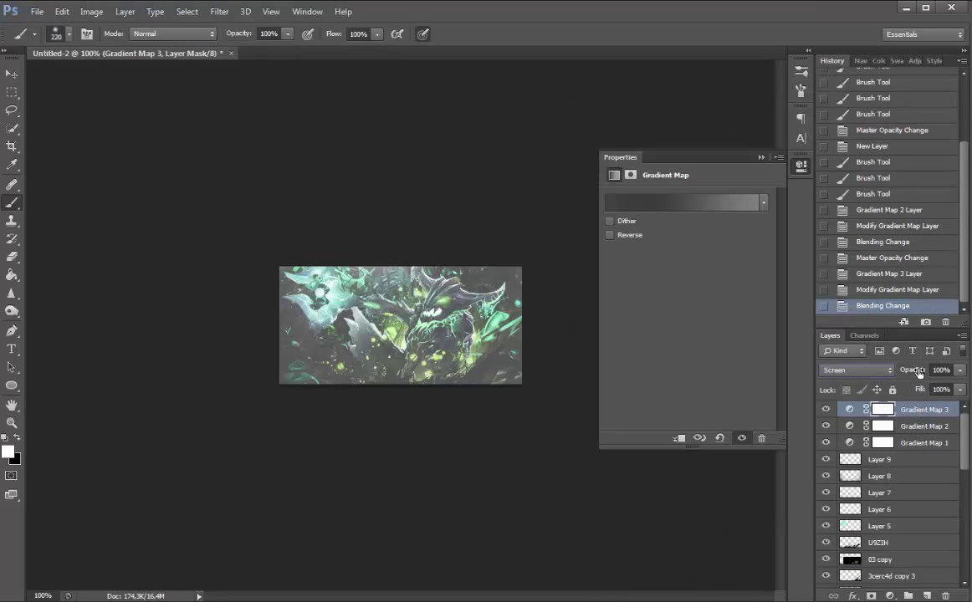
scroll(873, 373, up, 1)
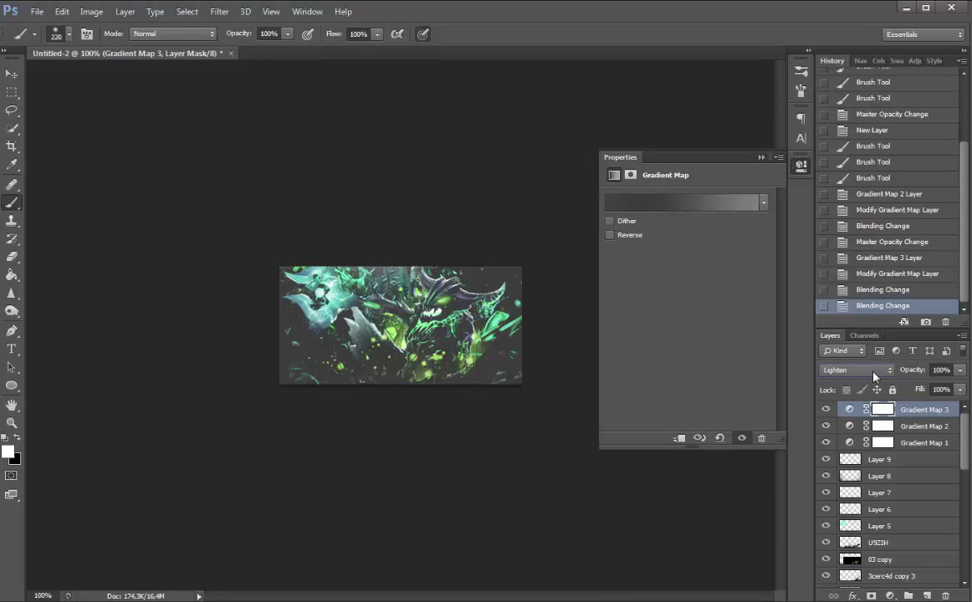
drag(917, 371, 853, 370)
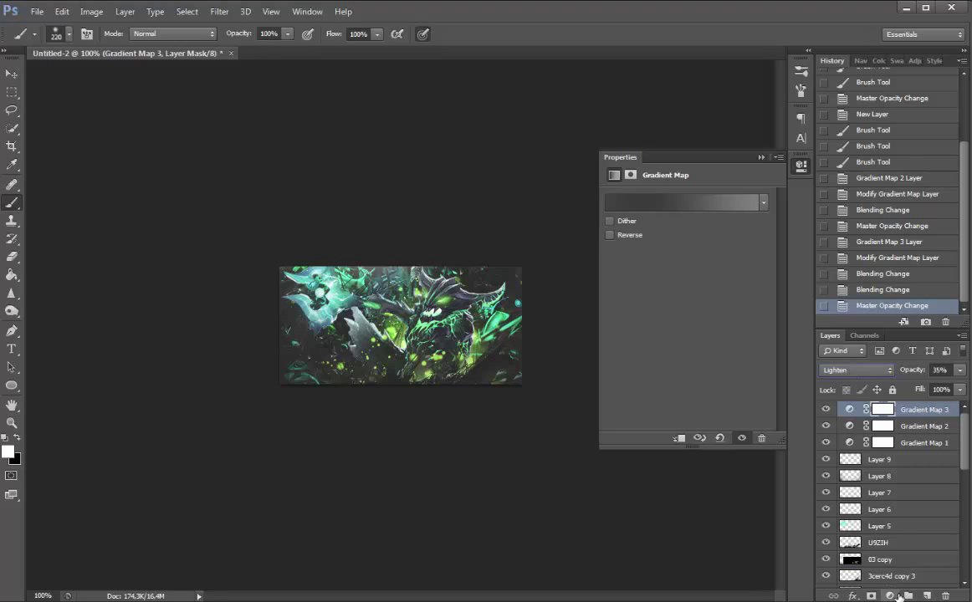
Create a new layer above Gradient Map 3 and fill it with the merged banner using Apply Image
click(926, 595)
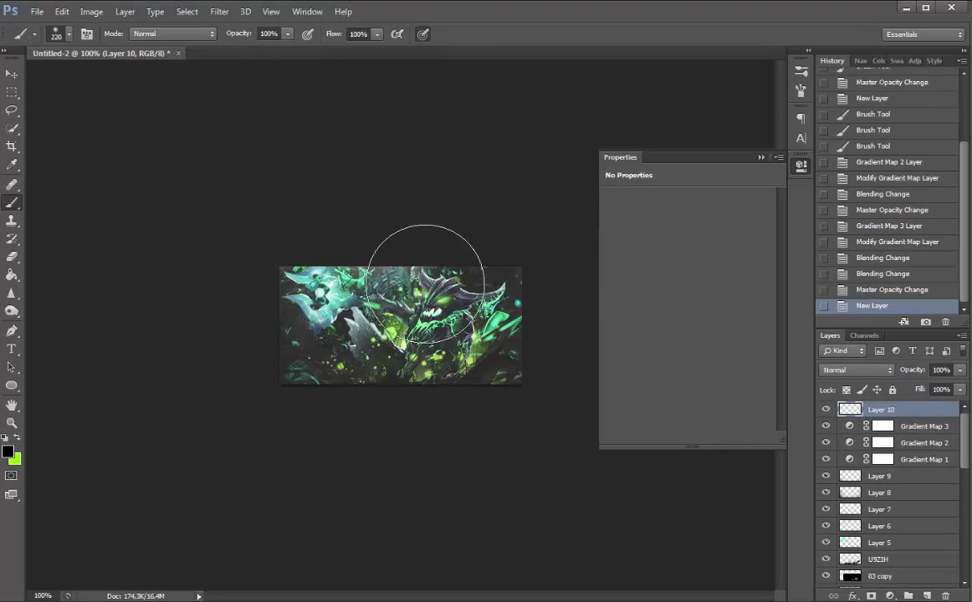
click(84, 10)
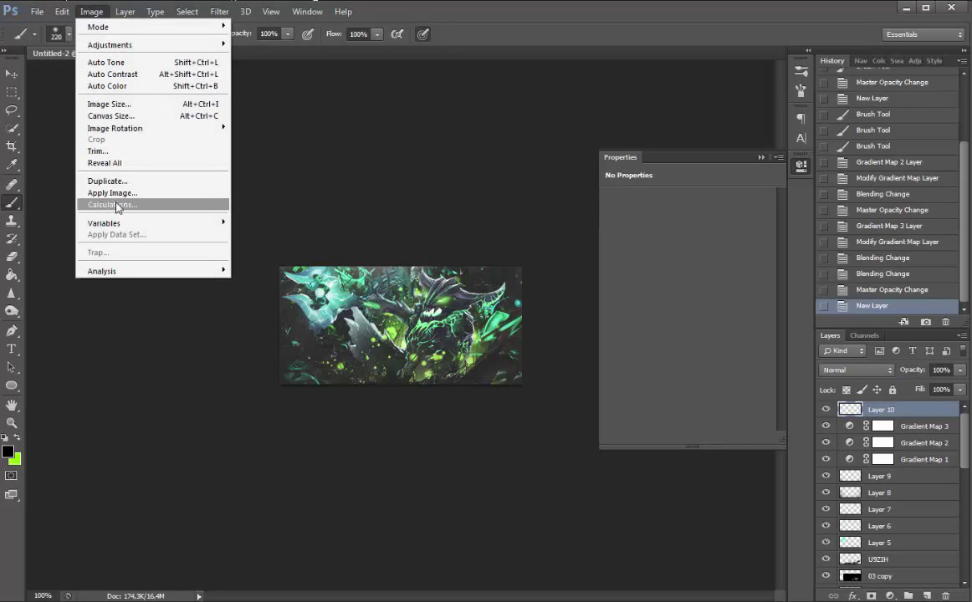
click(152, 192)
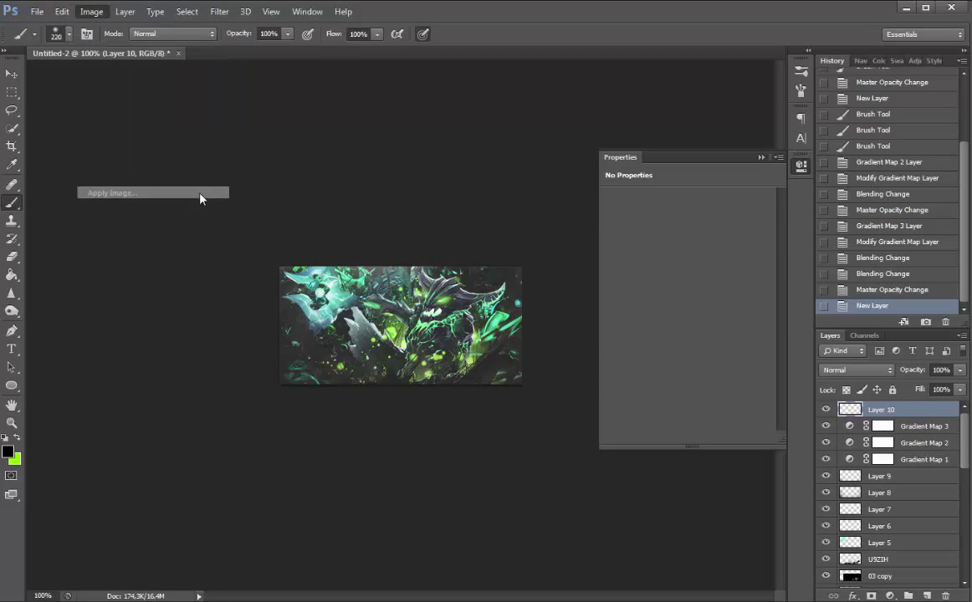
click(598, 206)
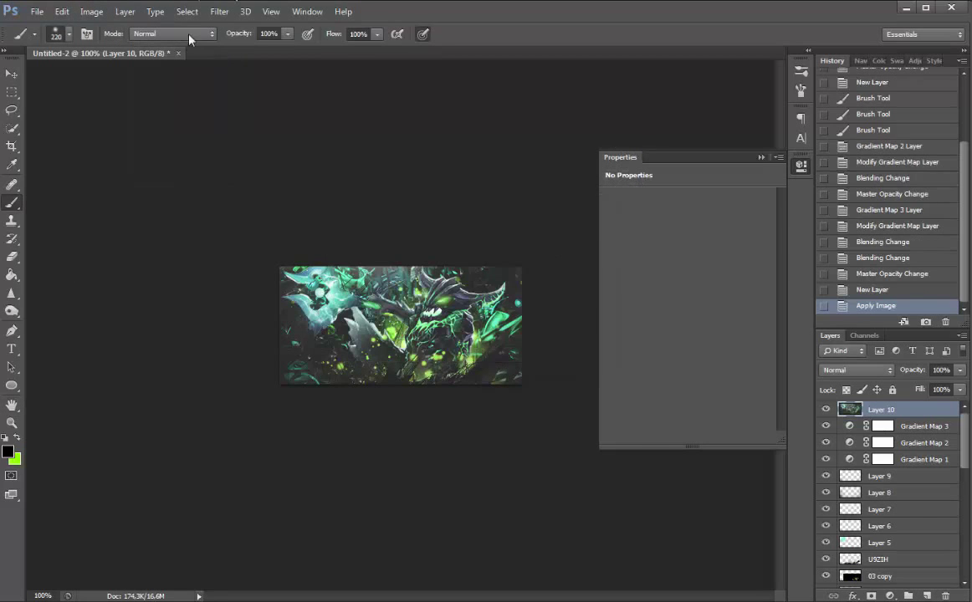
Open the Color Efex Pro 3.0 Complete filter on Layer 10 and choose the Bleach Bypass effect
click(219, 12)
mouse_move(270, 280)
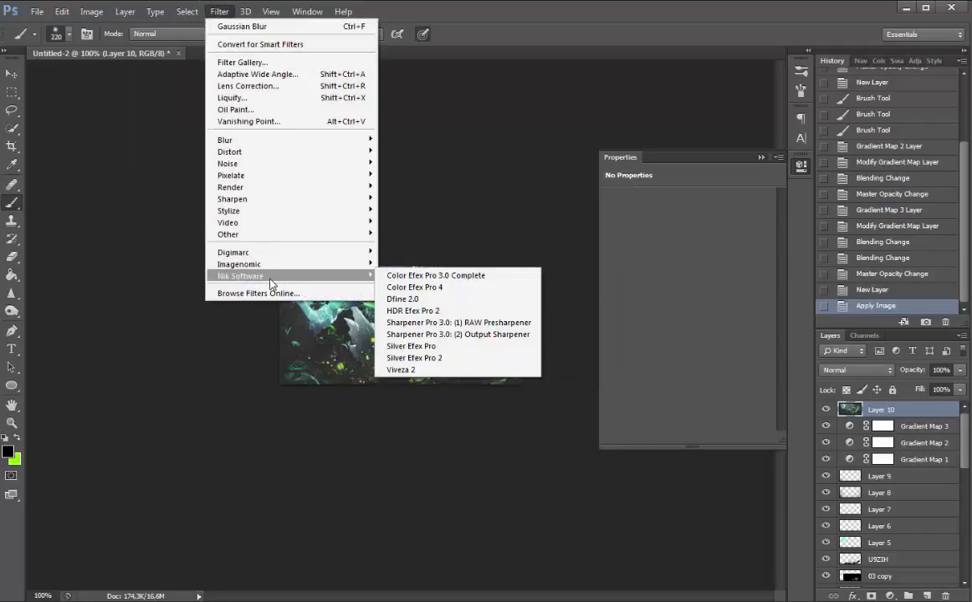
click(484, 278)
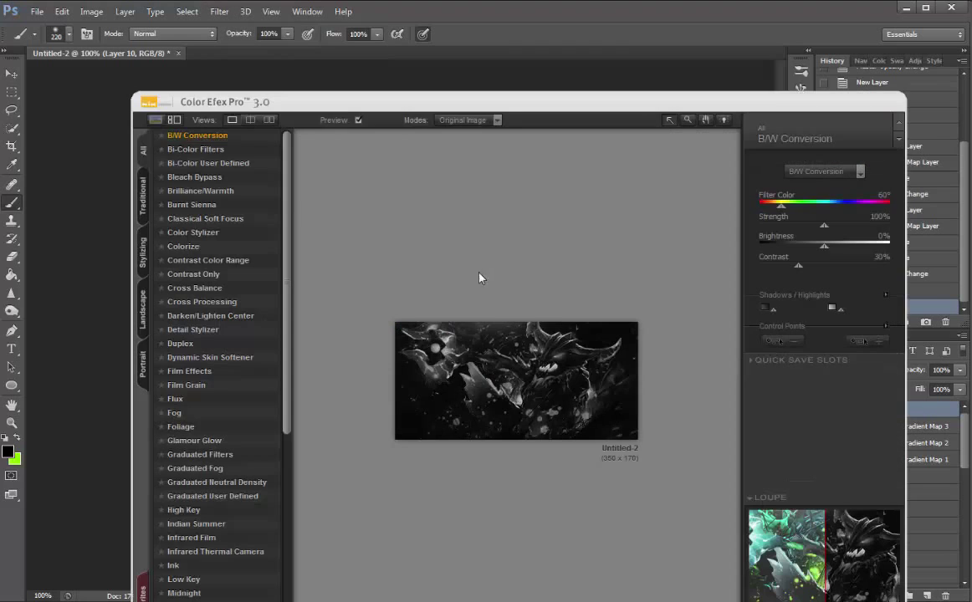
click(201, 178)
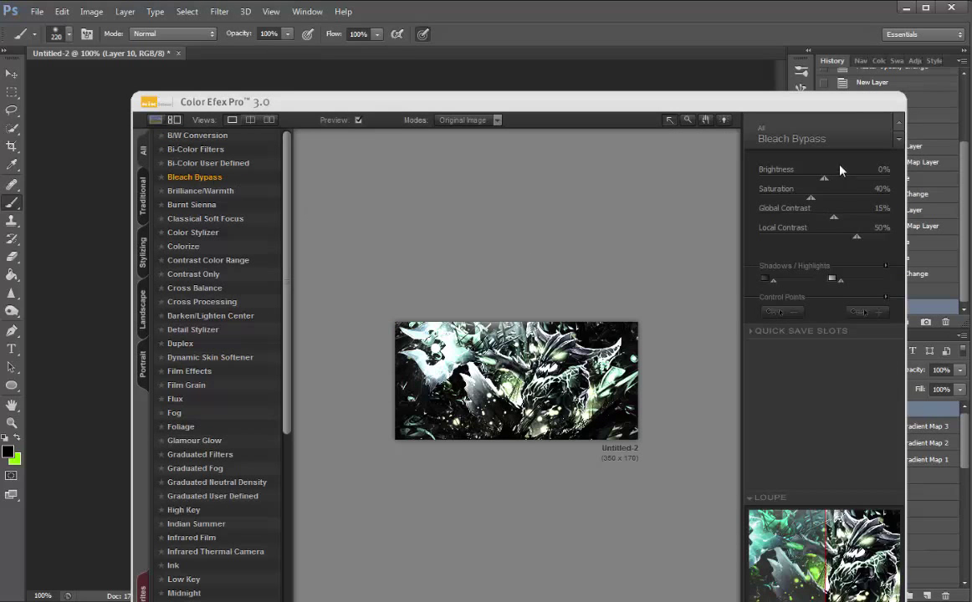
Set Bleach Bypass saturation to 100%, global contrast to -87% and local contrast to about 29%, and lower the brightness slightly
drag(809, 199, 911, 205)
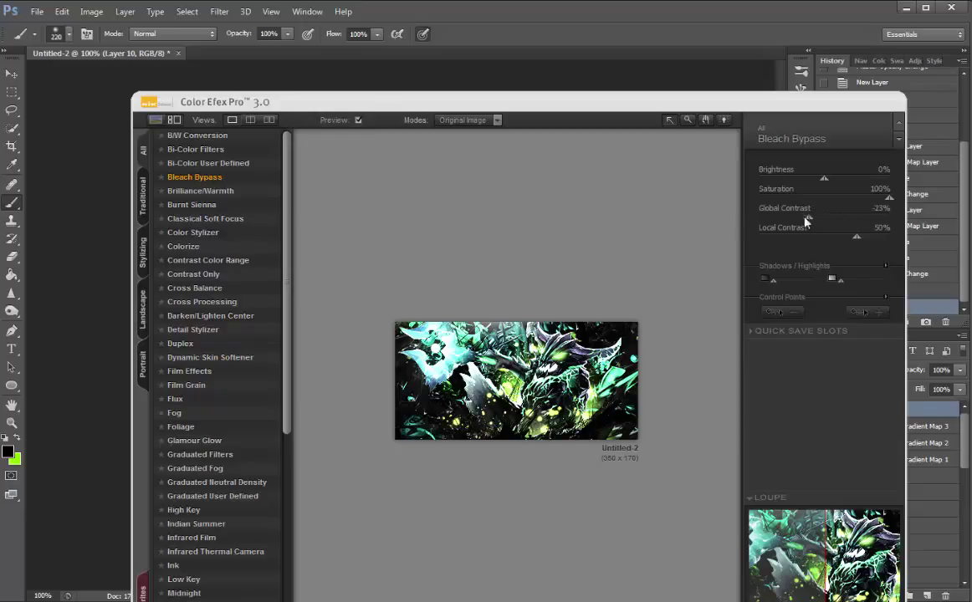
drag(804, 219, 770, 215)
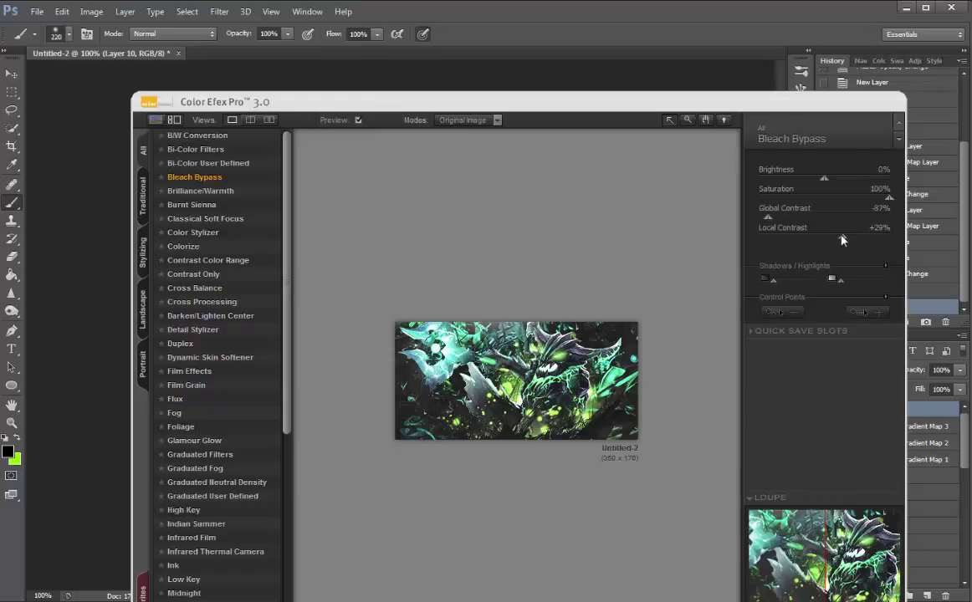
drag(842, 240, 841, 240)
drag(829, 184, 821, 184)
Apply the Bleach Bypass effect and set its layer's opacity to 86%
mouse_move(733, 107)
mouse_down()
mouse_move(741, 25)
mouse_move(717, 23)
mouse_up()
click(860, 571)
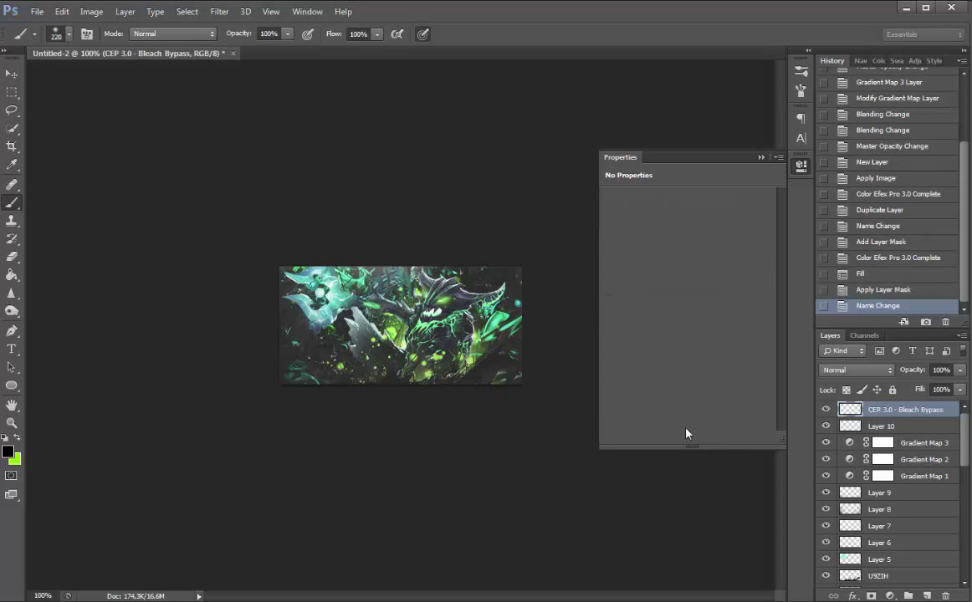
drag(921, 371, 827, 354)
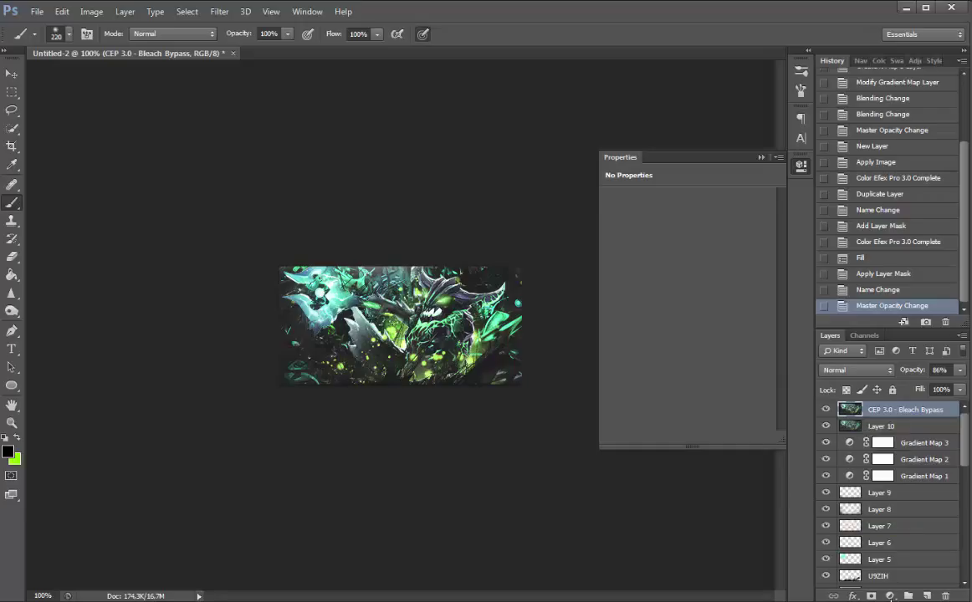
Create a new layer above the Bleach Bypass layer and apply the merged RGB image to it with Multiply blending
click(927, 595)
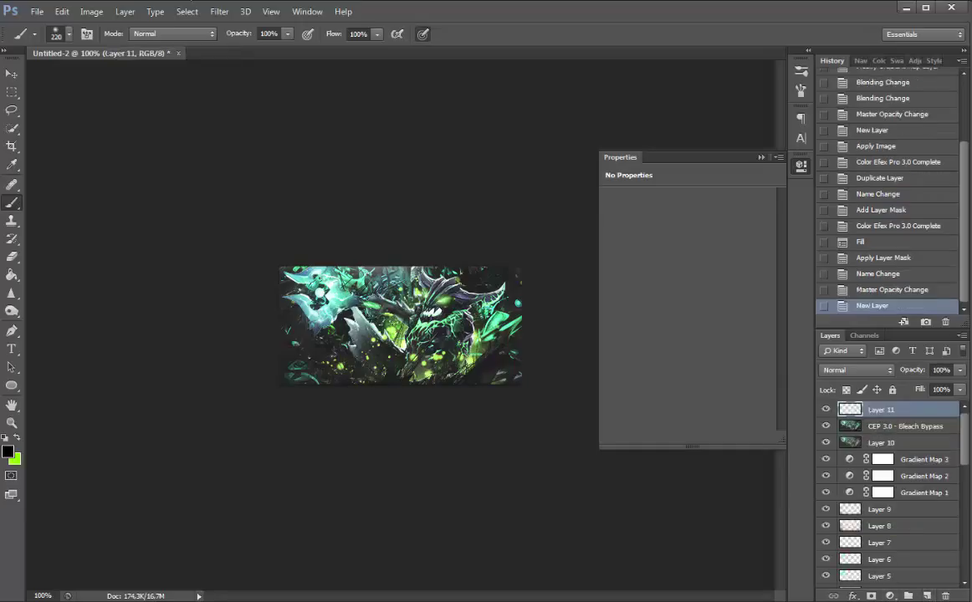
click(91, 11)
click(107, 192)
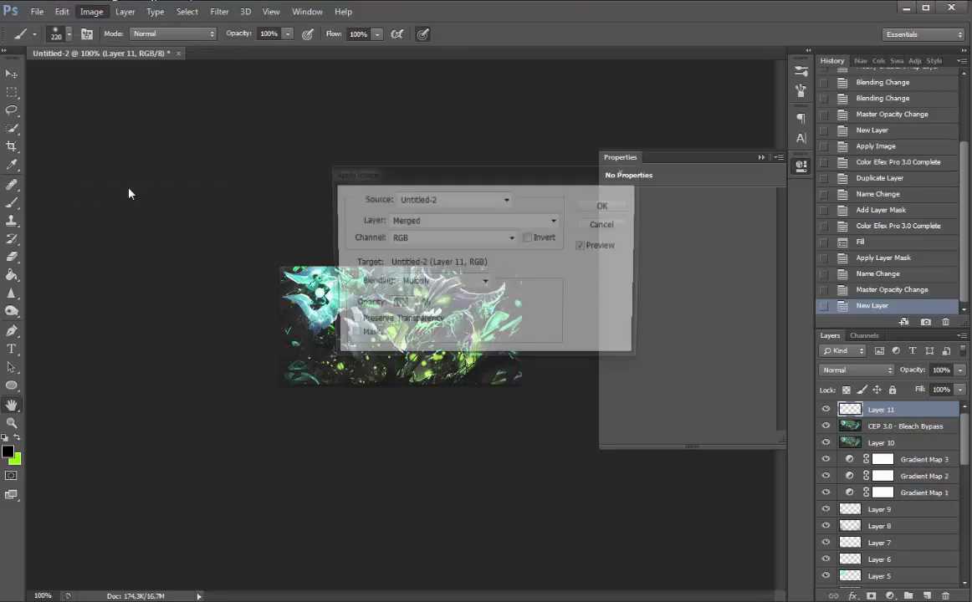
key(Return)
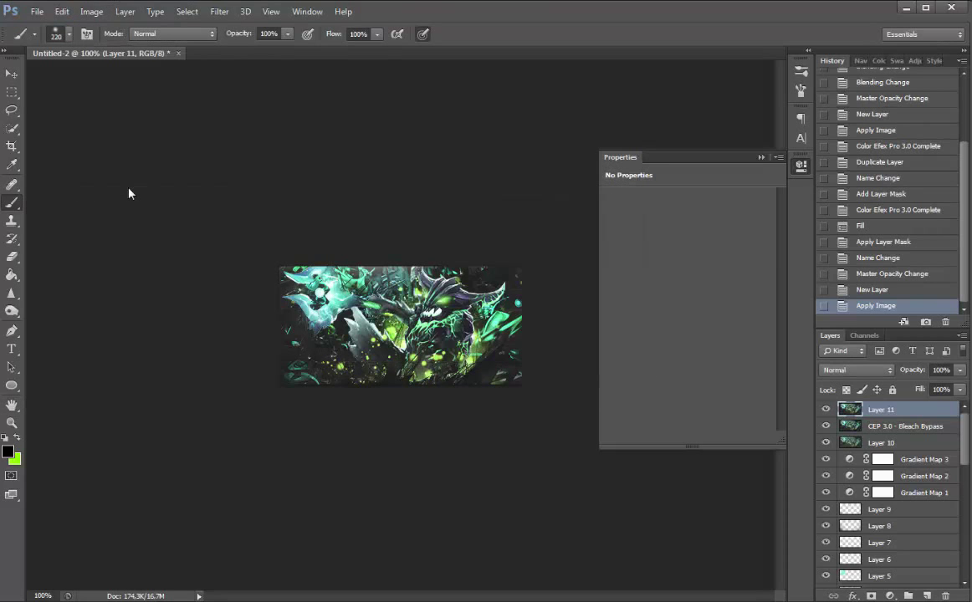
Set Layer 11 to Color Dodge blending at 32% opacity
click(845, 370)
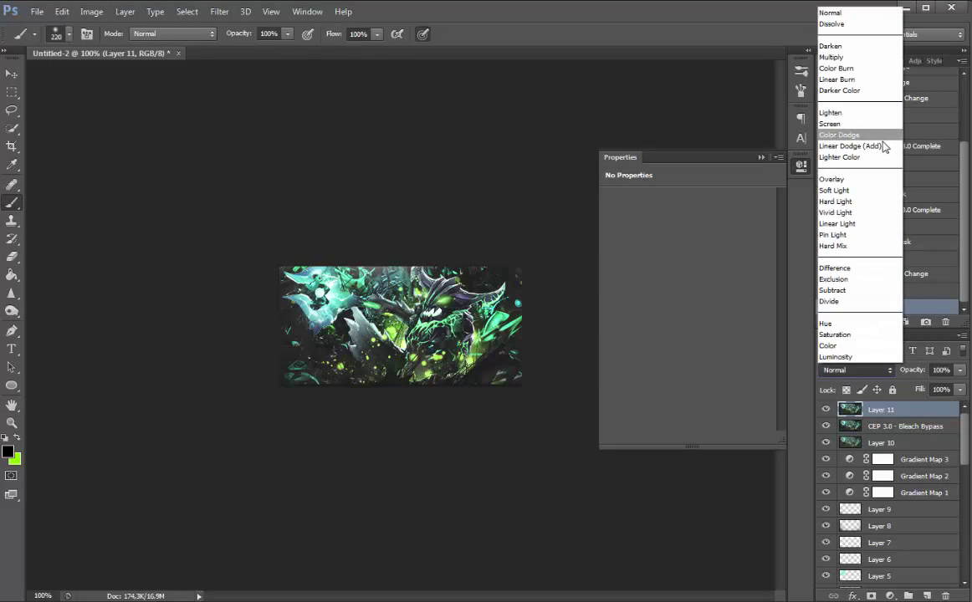
click(861, 135)
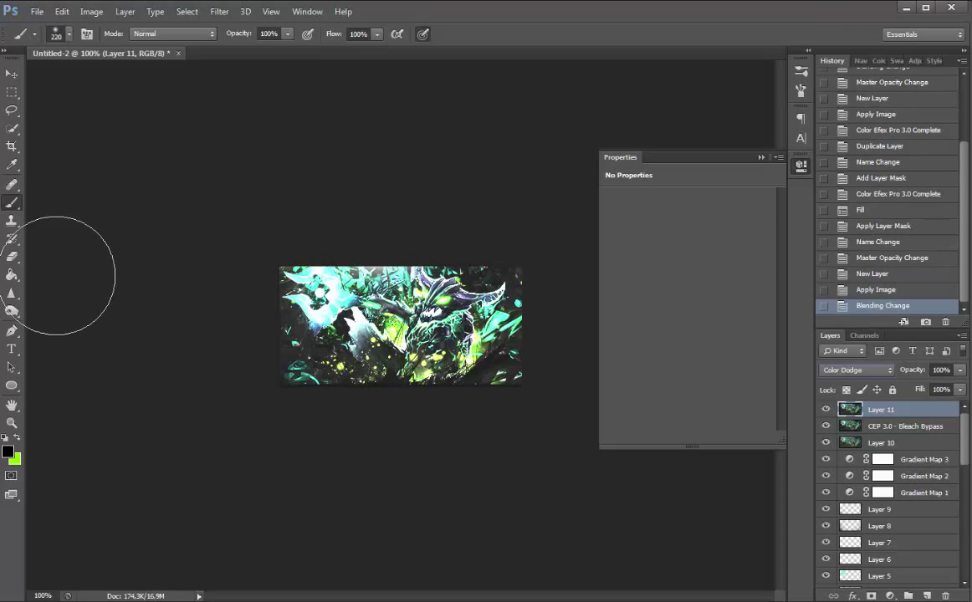
drag(918, 374, 872, 362)
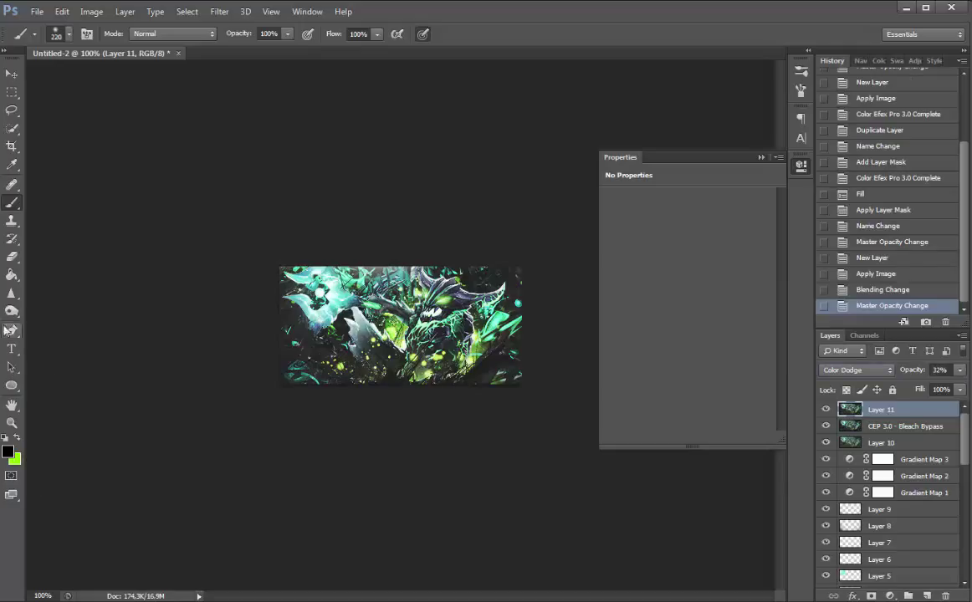
Erase Layer 11 with an 86 px soft eraser along the banner's edges, over the creature's head and around the glowing cyan shape
click(11, 256)
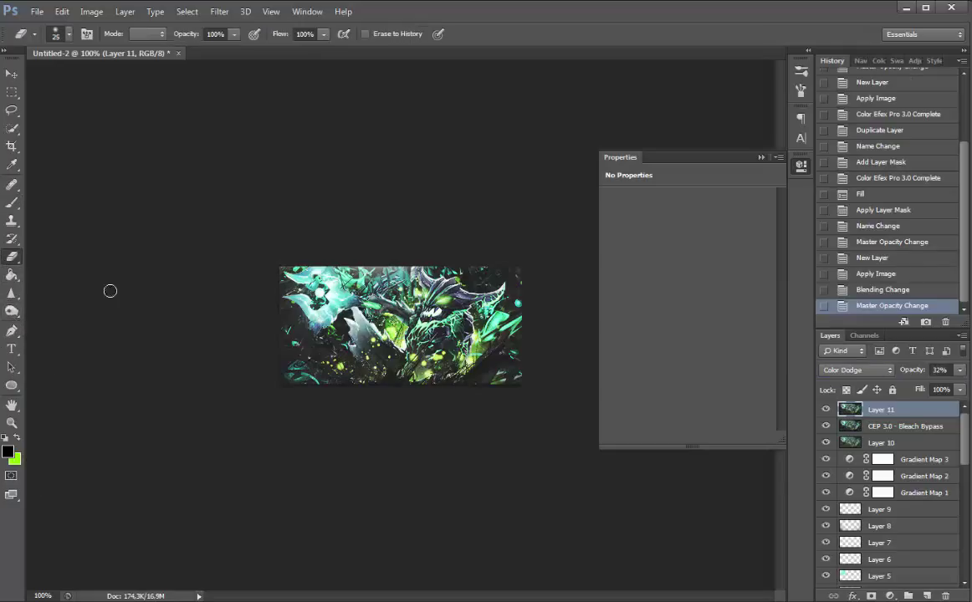
click(73, 37)
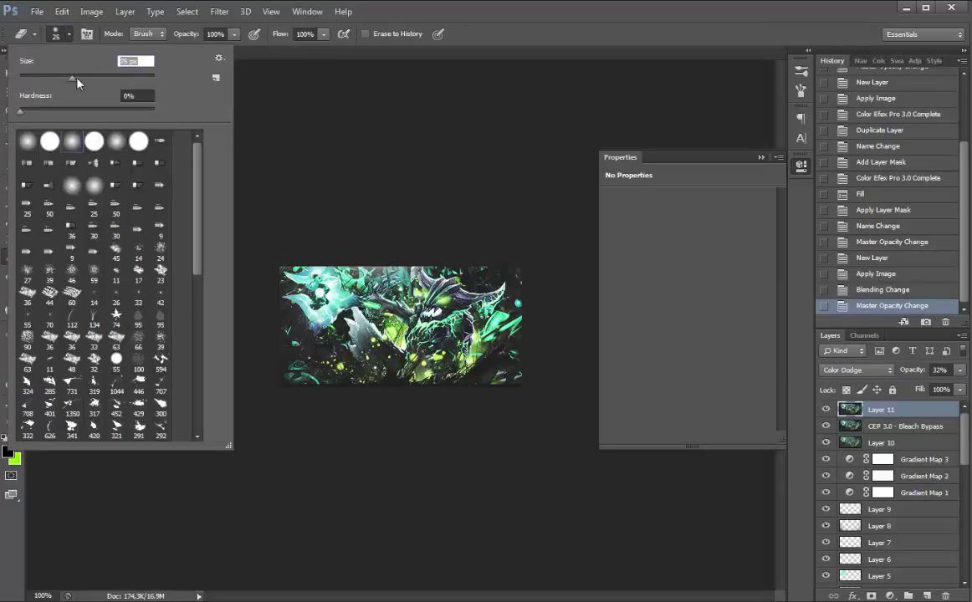
click(69, 74)
click(504, 6)
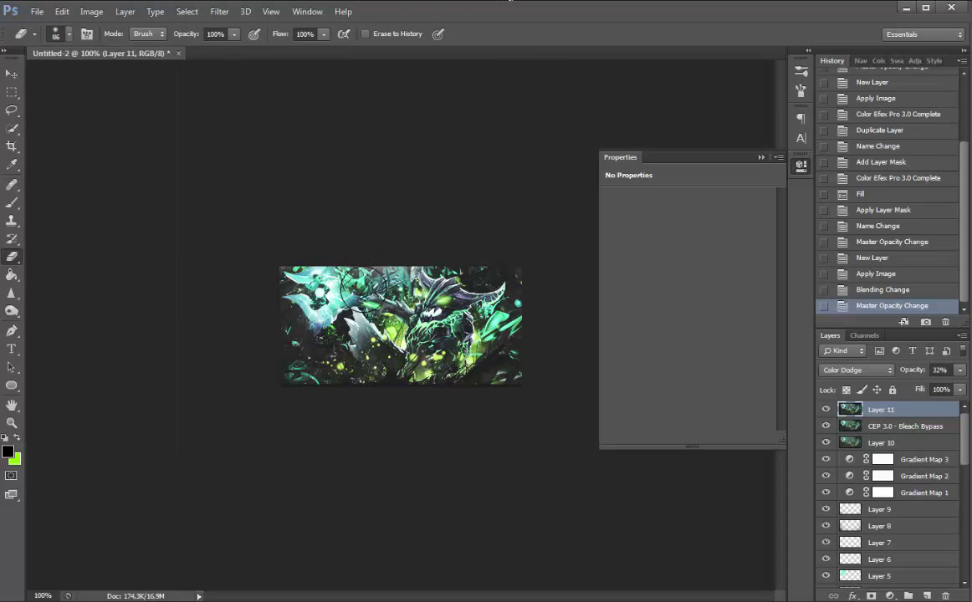
click(368, 285)
click(406, 285)
click(465, 274)
click(516, 279)
click(522, 335)
click(509, 383)
click(433, 385)
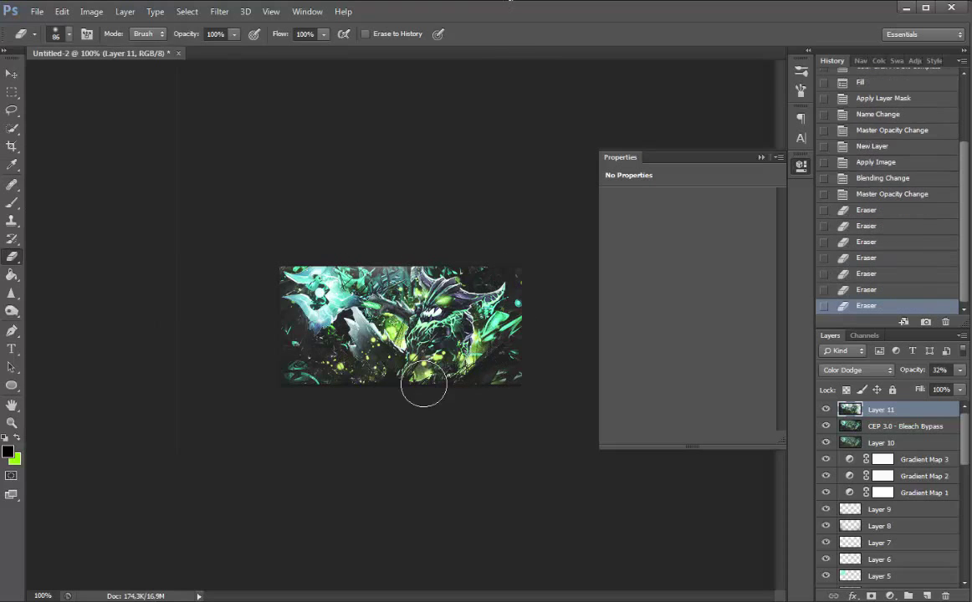
click(401, 369)
click(426, 318)
click(434, 301)
click(457, 309)
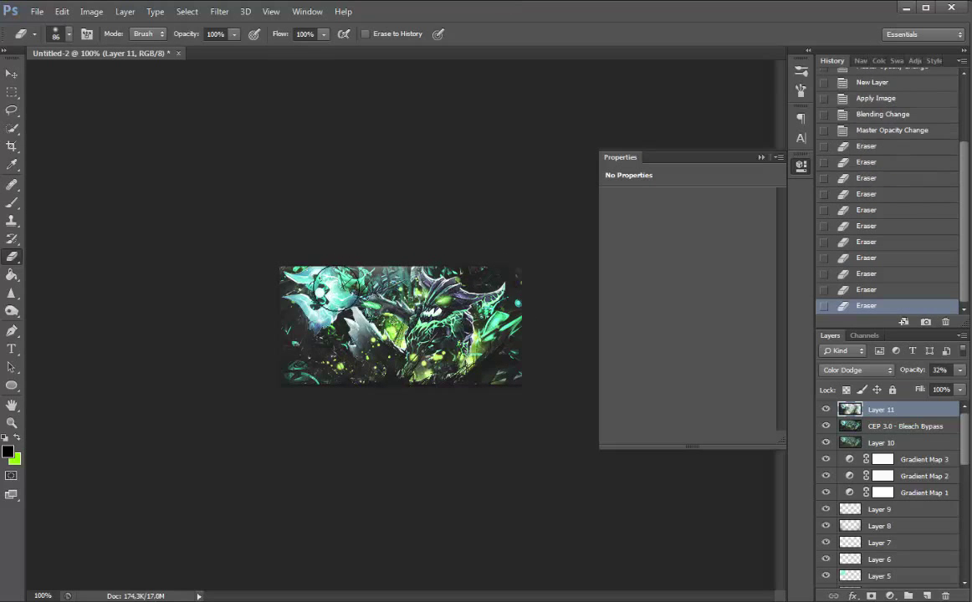
click(336, 290)
click(344, 304)
drag(278, 320, 288, 330)
drag(285, 326, 296, 338)
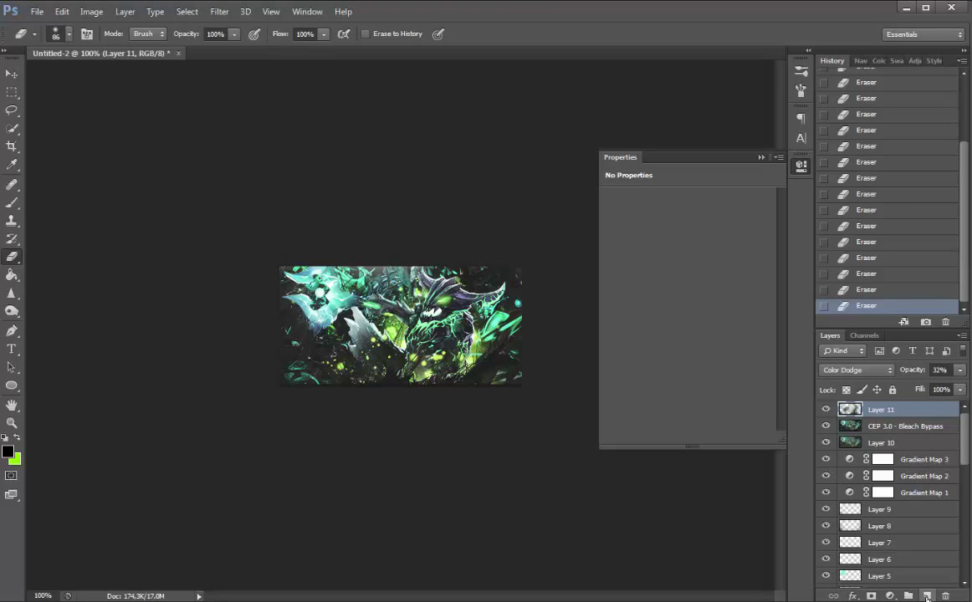
Create a new layer above Layer 11 and apply the merged RGB image to it with Multiply blending
click(926, 596)
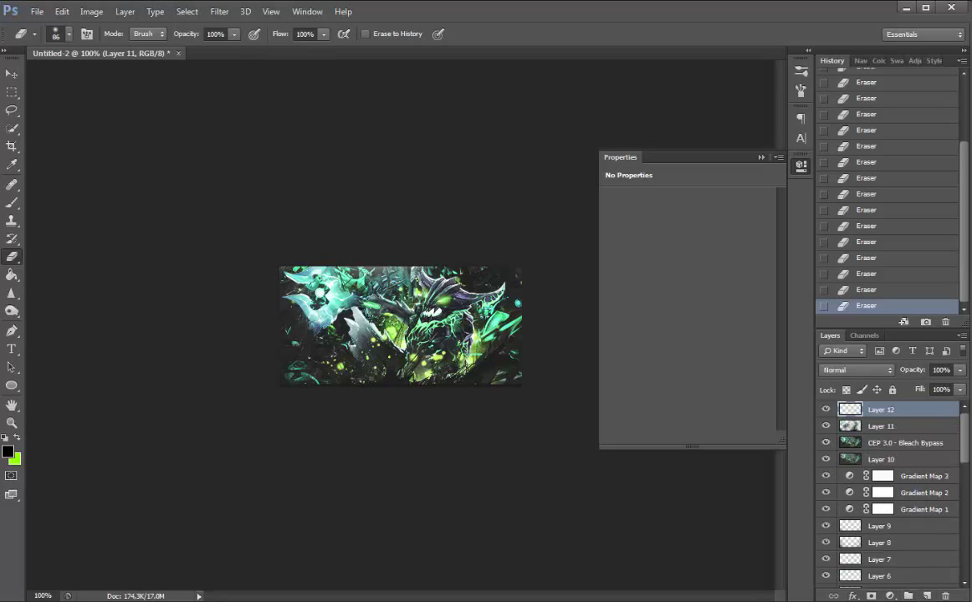
click(91, 11)
click(133, 193)
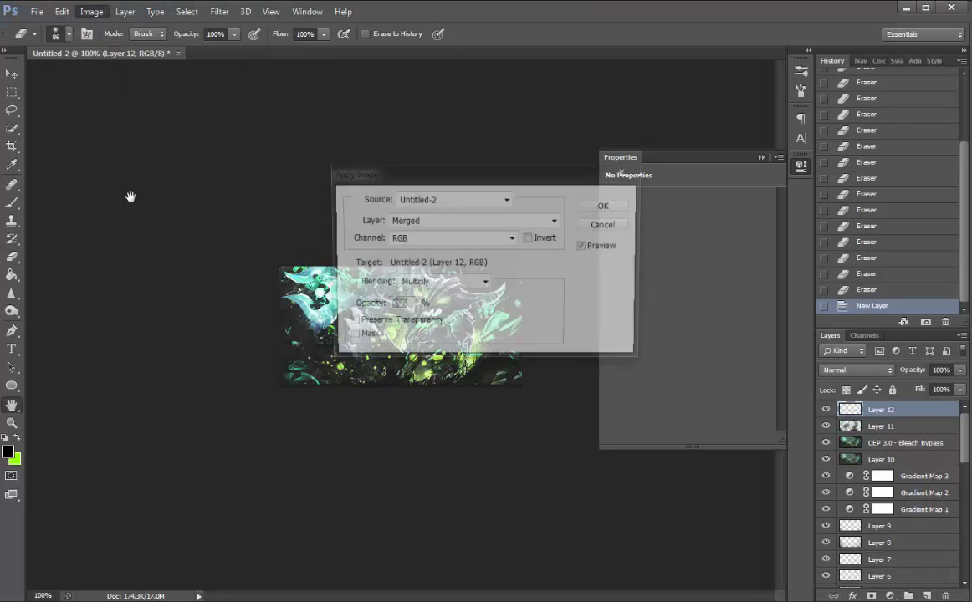
key(Return)
Choose the Burn tool for shadows with a 39 px soft brush
mouse_move(12, 294)
mouse_down()
mouse_move(65, 289)
mouse_move(89, 321)
mouse_move(74, 303)
mouse_up()
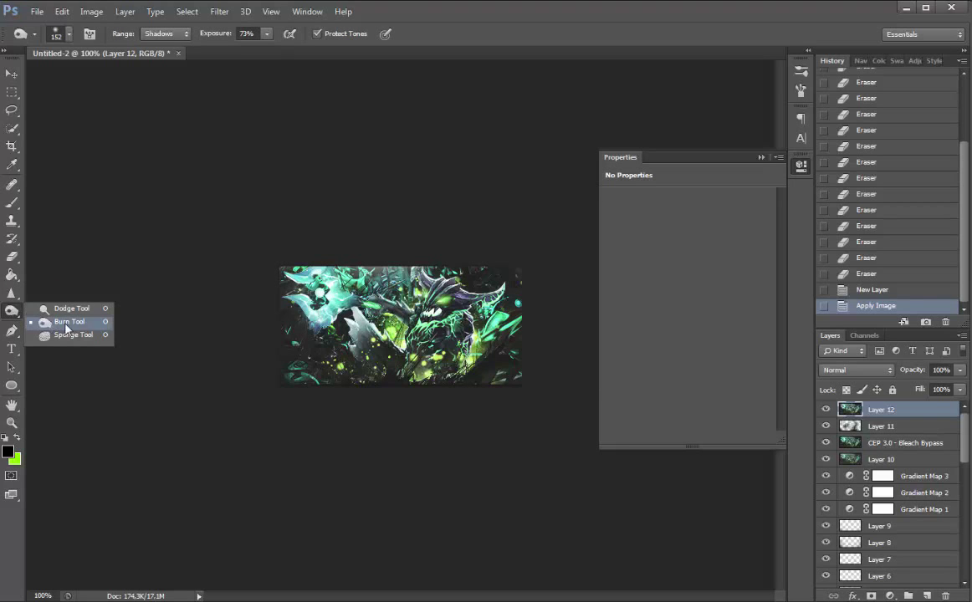
click(84, 322)
click(66, 30)
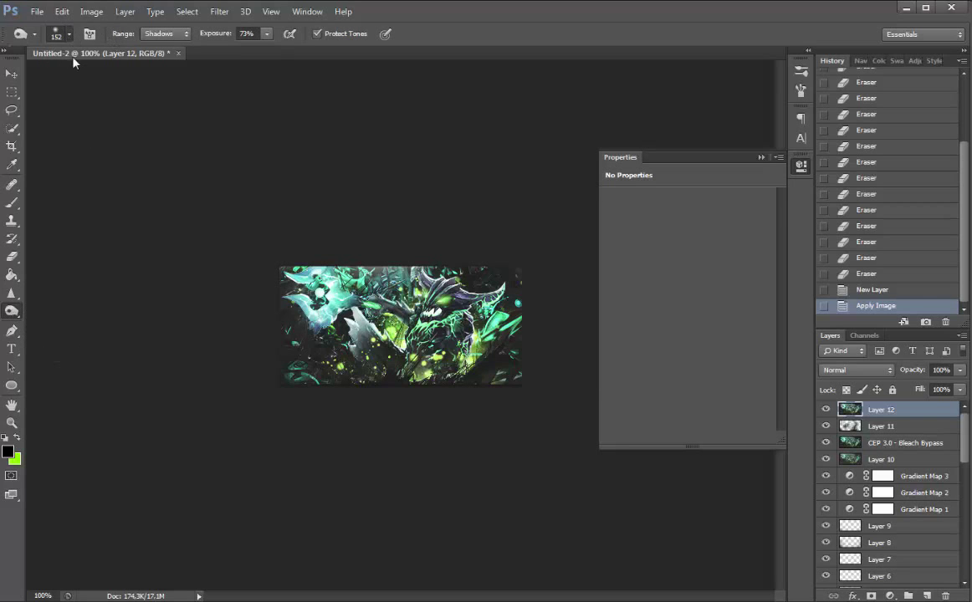
drag(59, 78, 45, 78)
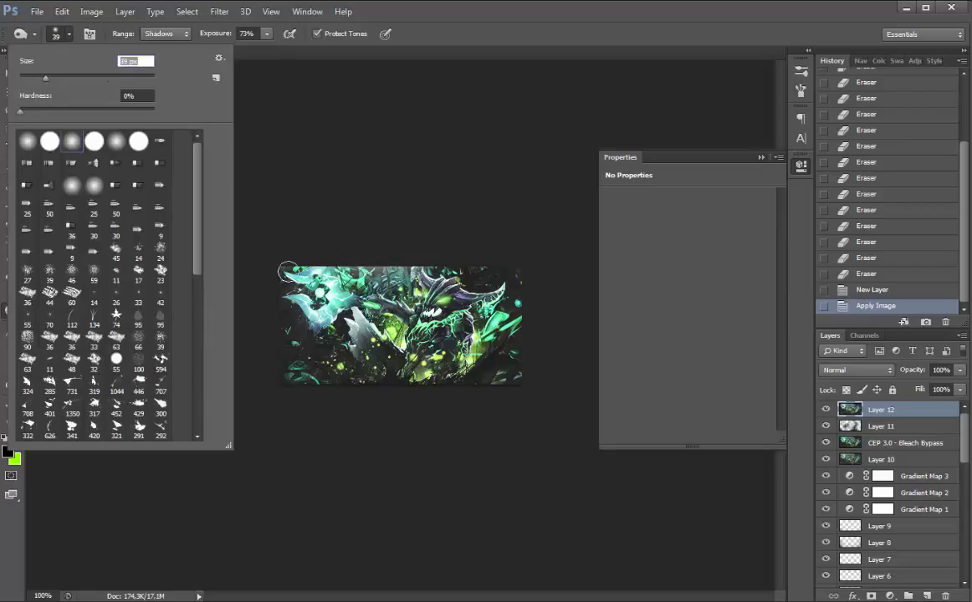
Try to burn the shadows in the banner's lower-left area at 73% and 52% exposure
mouse_move(378, 357)
mouse_down()
mouse_move(391, 366)
mouse_move(365, 362)
mouse_up()
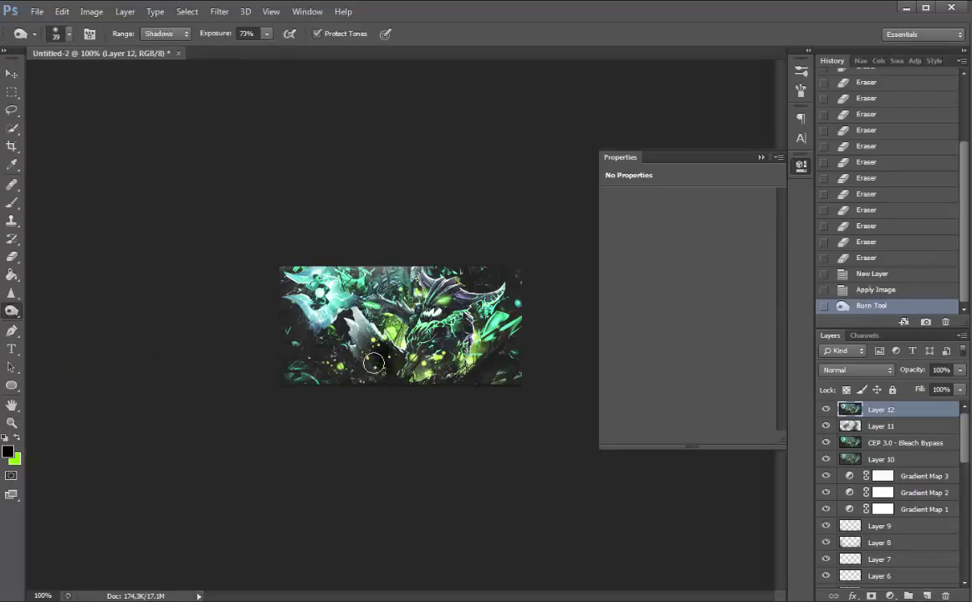
key(ctrl+z)
drag(227, 37, 213, 37)
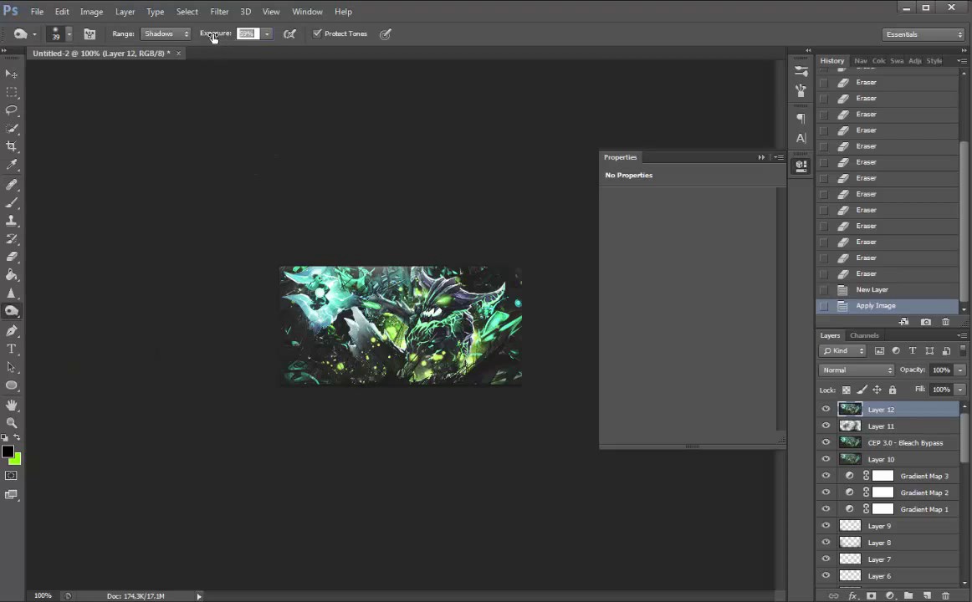
mouse_move(341, 334)
mouse_down()
mouse_move(345, 356)
mouse_move(323, 394)
mouse_up()
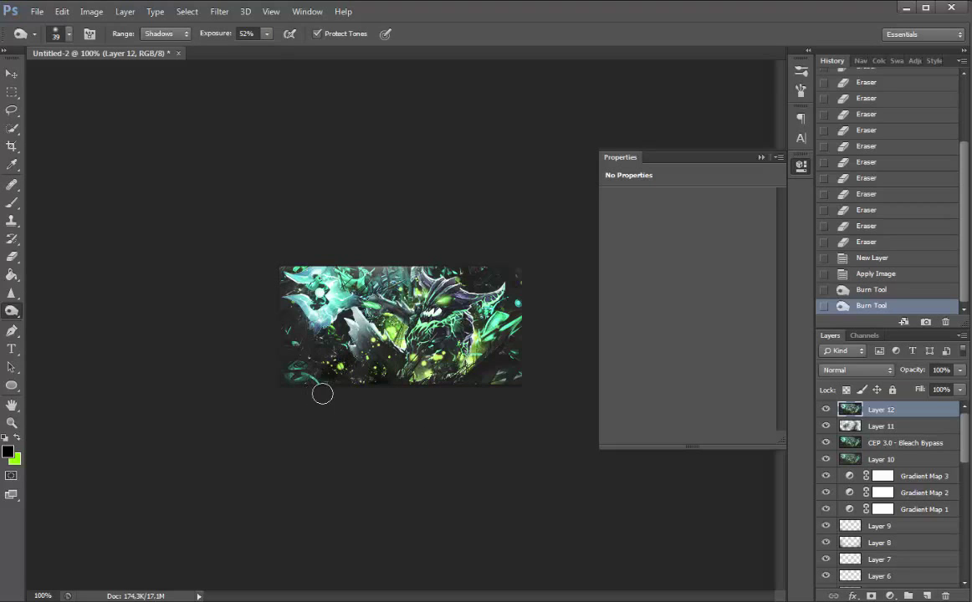
key(ctrl+alt+z)
key(ctrl+alt+z)
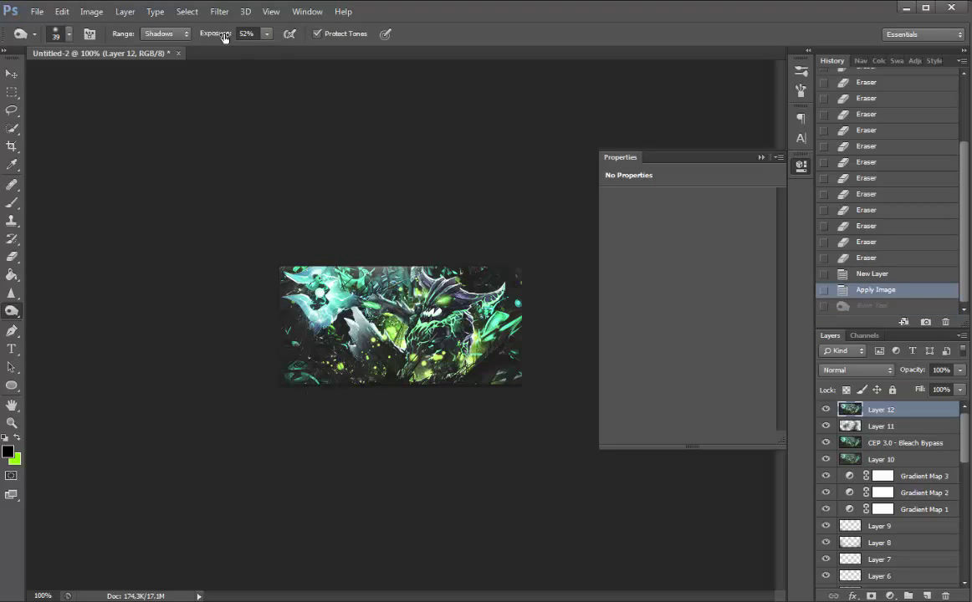
Burn the shadows in the banner's lower-left area at 22% exposure and undo the last two strokes
drag(224, 38, 184, 38)
mouse_move(389, 352)
mouse_down()
mouse_move(364, 353)
mouse_move(345, 372)
mouse_move(313, 379)
mouse_move(297, 327)
mouse_move(328, 365)
mouse_move(310, 360)
mouse_move(347, 378)
mouse_up()
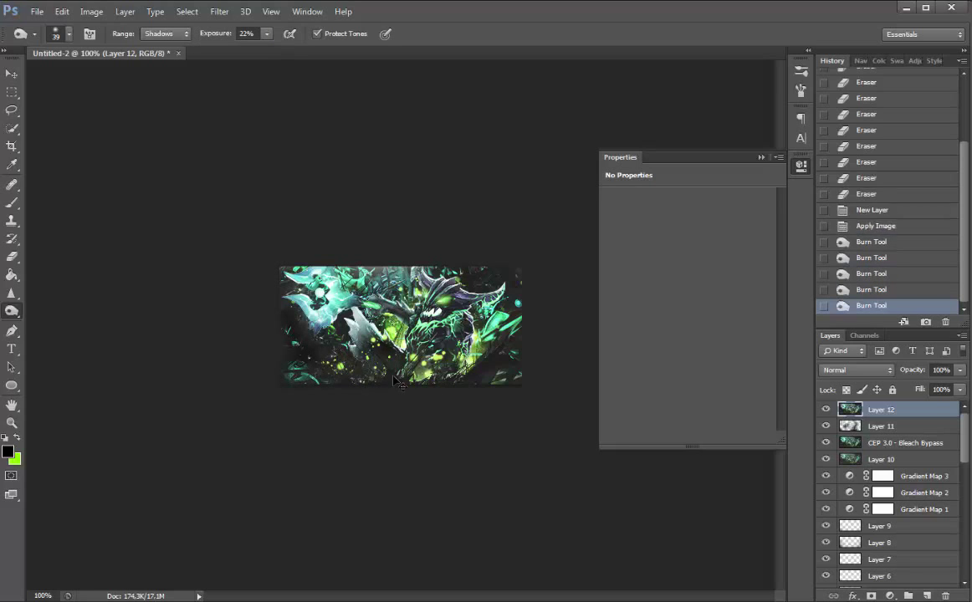
key(ctrl+alt+z)
key(ctrl+alt+z)
Burn the shadows around the banner's edges and corners on Layer 12 with a 112 px brush at 11% exposure
drag(207, 38, 204, 37)
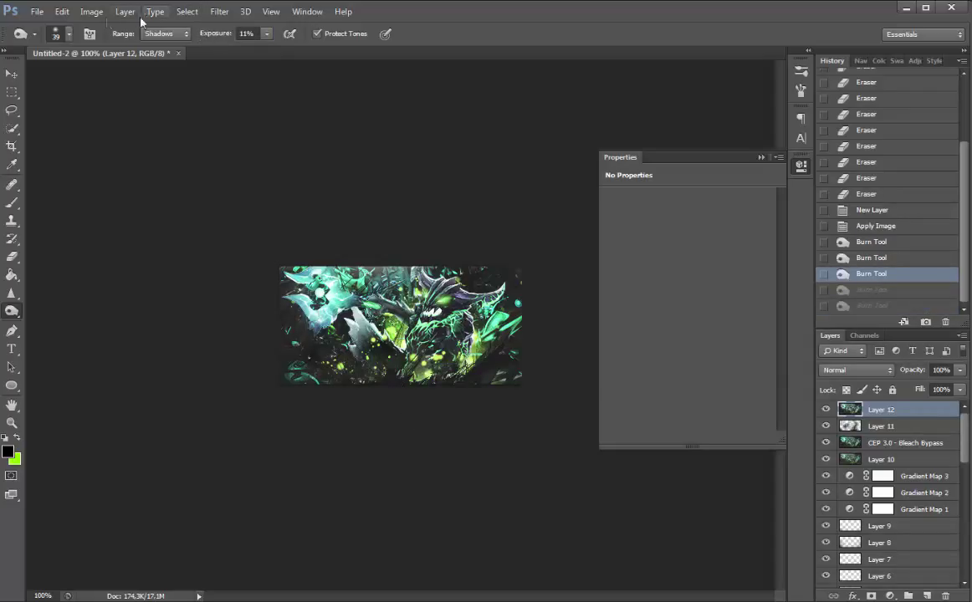
click(63, 34)
click(612, 3)
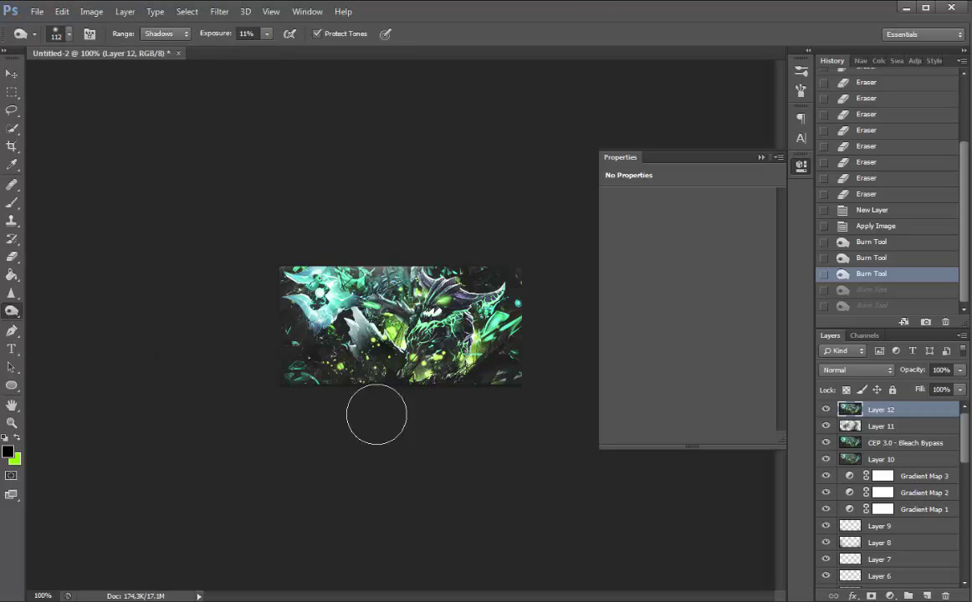
click(354, 382)
click(301, 393)
click(492, 397)
click(524, 385)
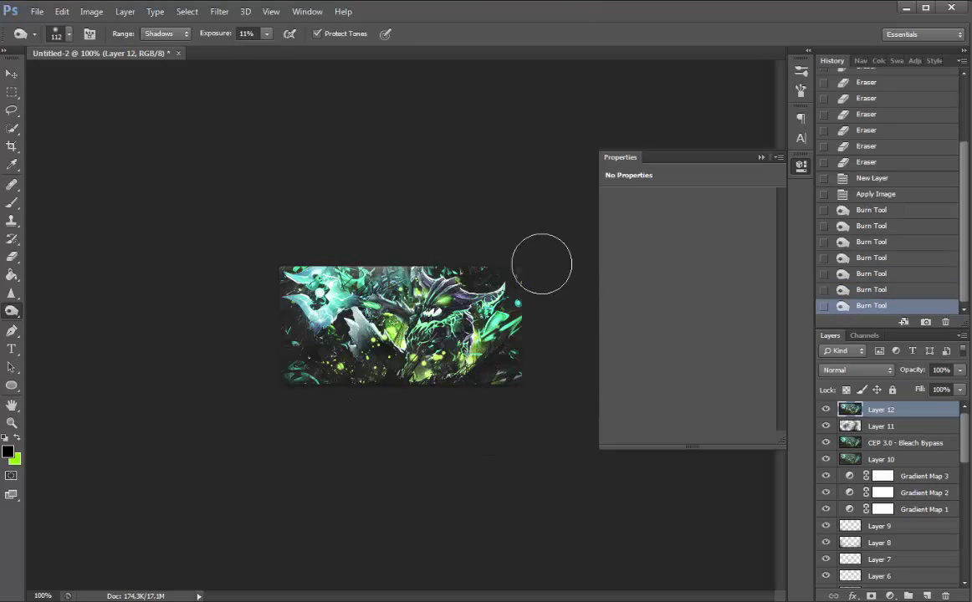
click(535, 264)
click(515, 261)
click(276, 309)
click(280, 357)
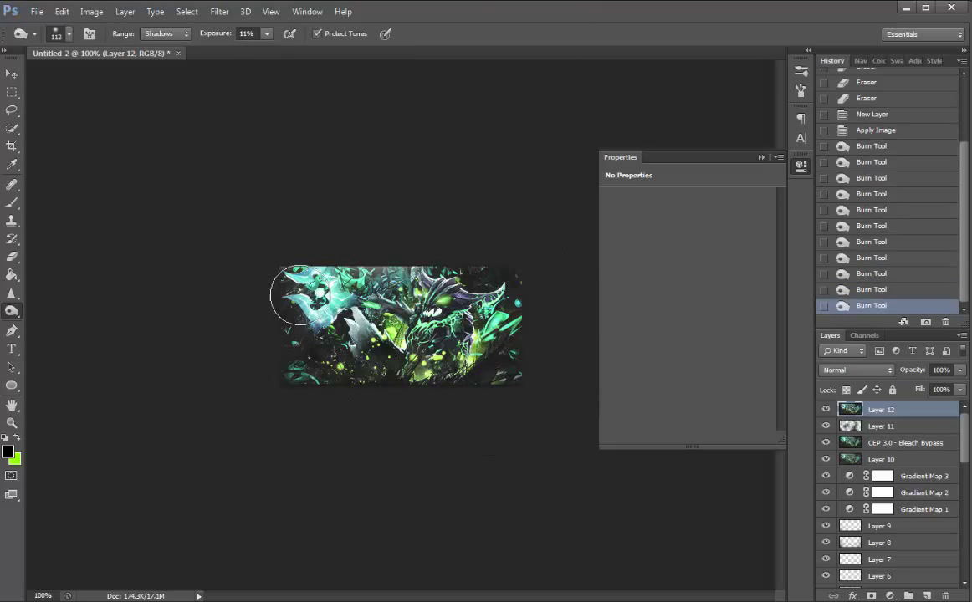
click(342, 366)
click(424, 415)
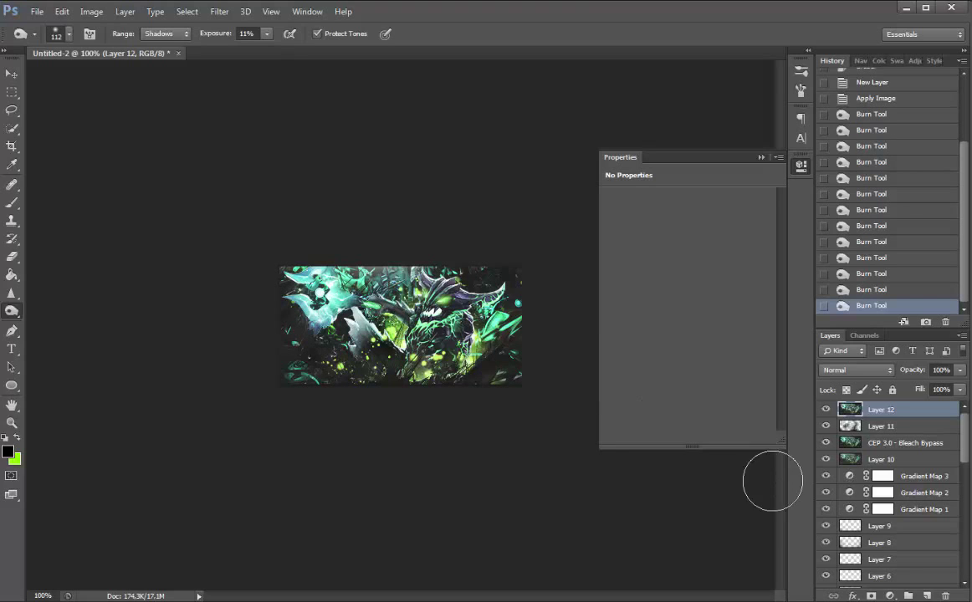
Dodge the midtones over the creature's head and body with a 98 px brush at 10% exposure
click(13, 295)
click(14, 312)
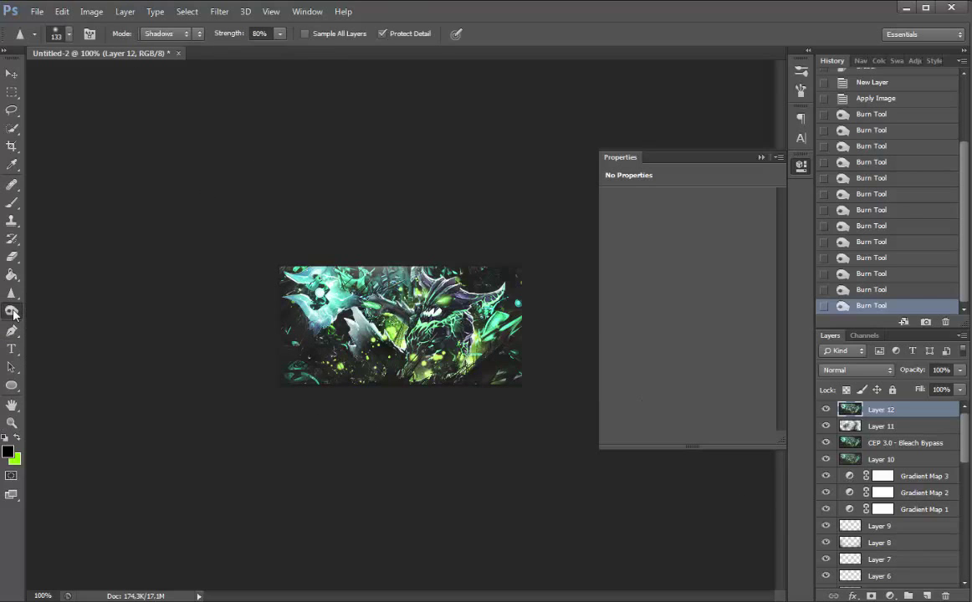
drag(53, 318, 67, 309)
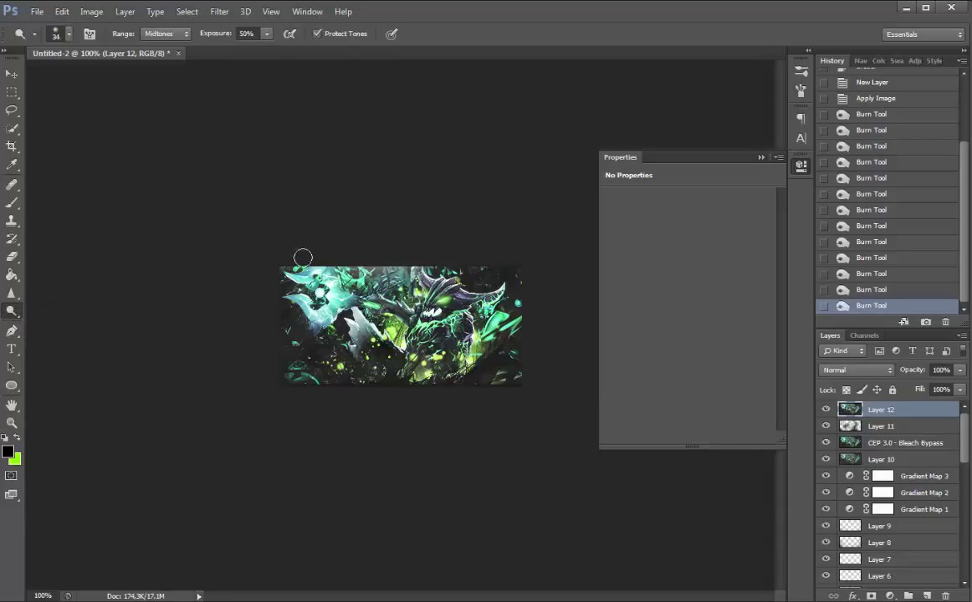
click(69, 35)
click(82, 76)
click(209, 35)
click(436, 372)
click(444, 339)
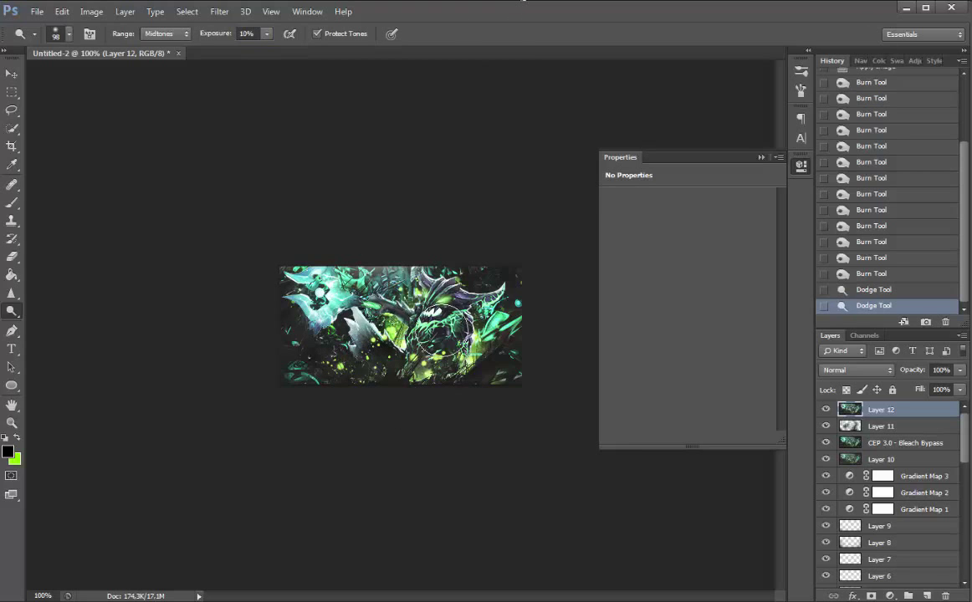
click(431, 299)
click(436, 312)
click(449, 297)
mouse_move(443, 286)
mouse_down()
mouse_move(454, 383)
mouse_move(415, 372)
mouse_move(337, 263)
mouse_move(357, 257)
mouse_move(401, 274)
mouse_move(473, 366)
mouse_up()
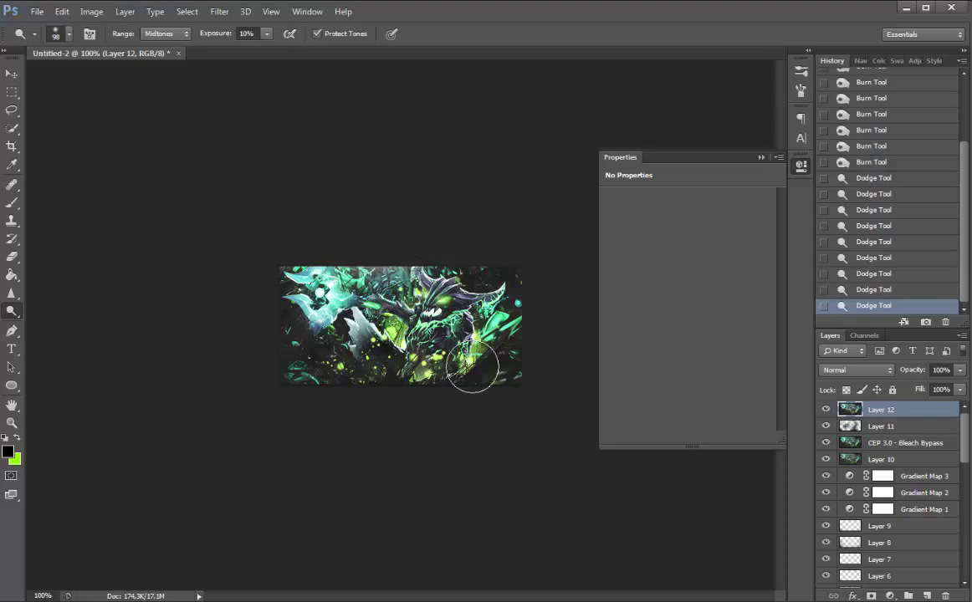
Compare the banner with Layer 12 hidden and shown, and inspect the dodged and burned areas up close
click(826, 410)
click(826, 410)
click(826, 410)
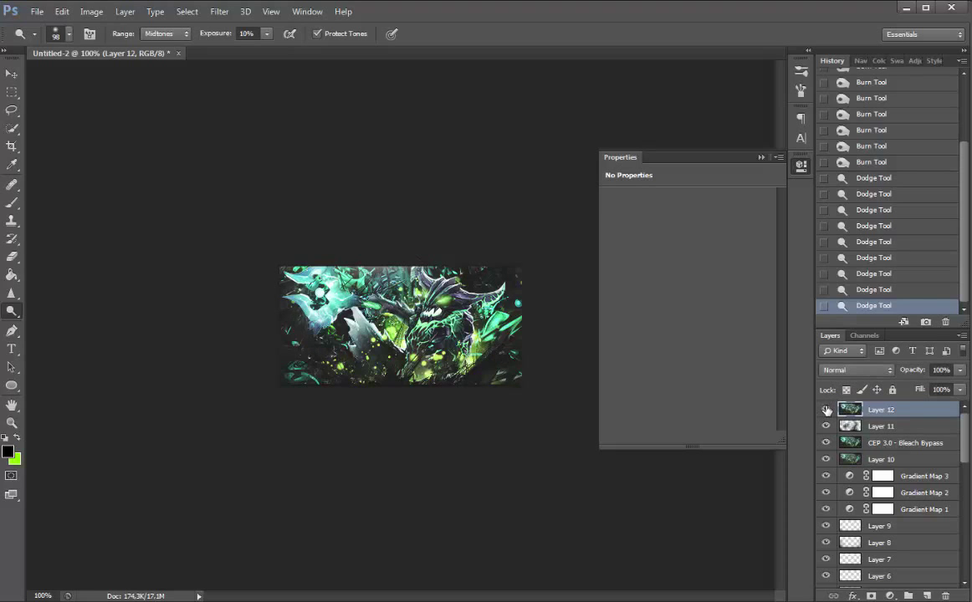
scroll(436, 358, up, 3)
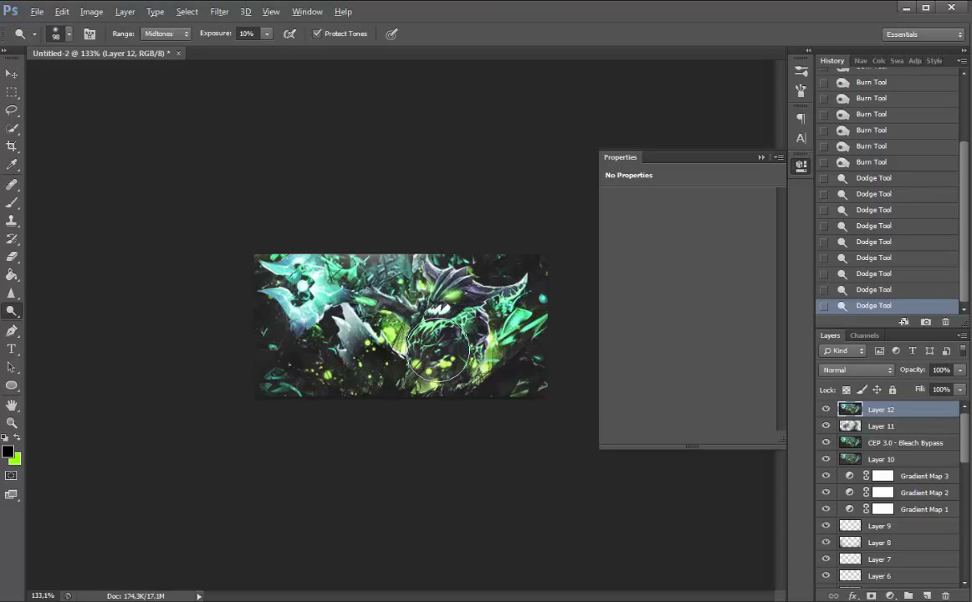
scroll(469, 382, down, 1)
scroll(469, 383, down, 2)
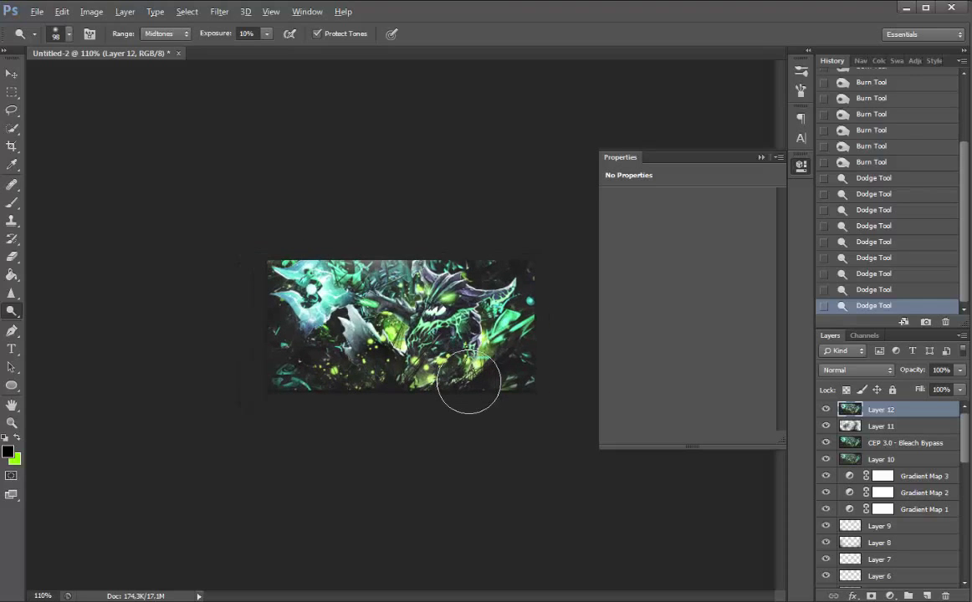
scroll(469, 383, down, 1)
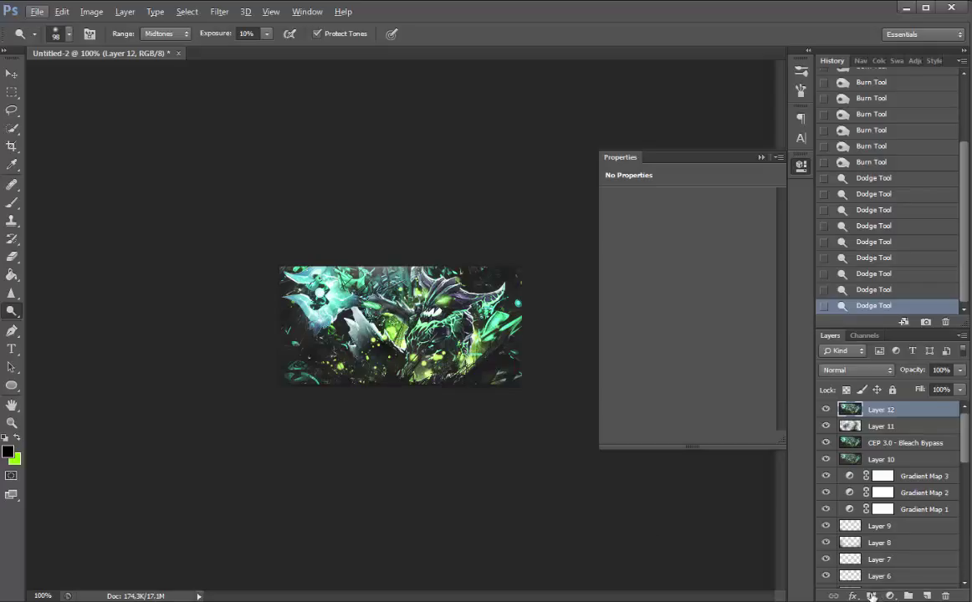
Add a gradient map above Layer 12 with a dark-to-mid-grey gradient, Lighten blending and 6% opacity
click(889, 595)
click(884, 566)
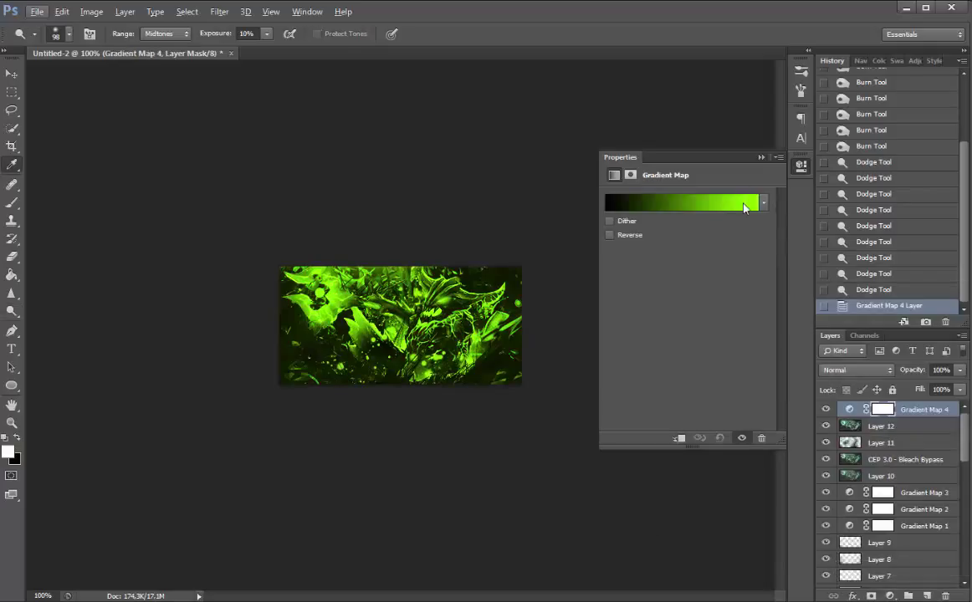
click(746, 206)
click(750, 230)
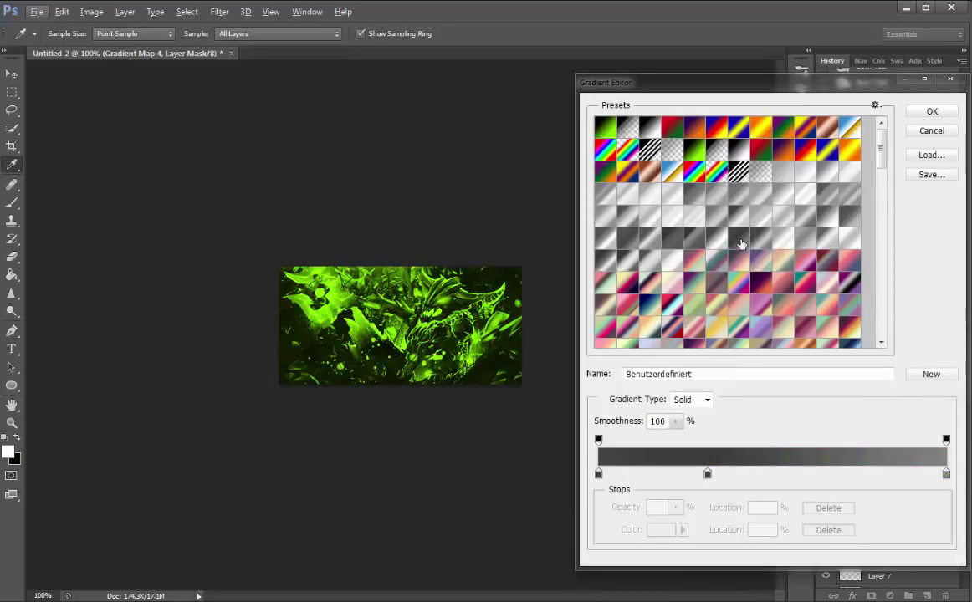
key(Return)
click(836, 369)
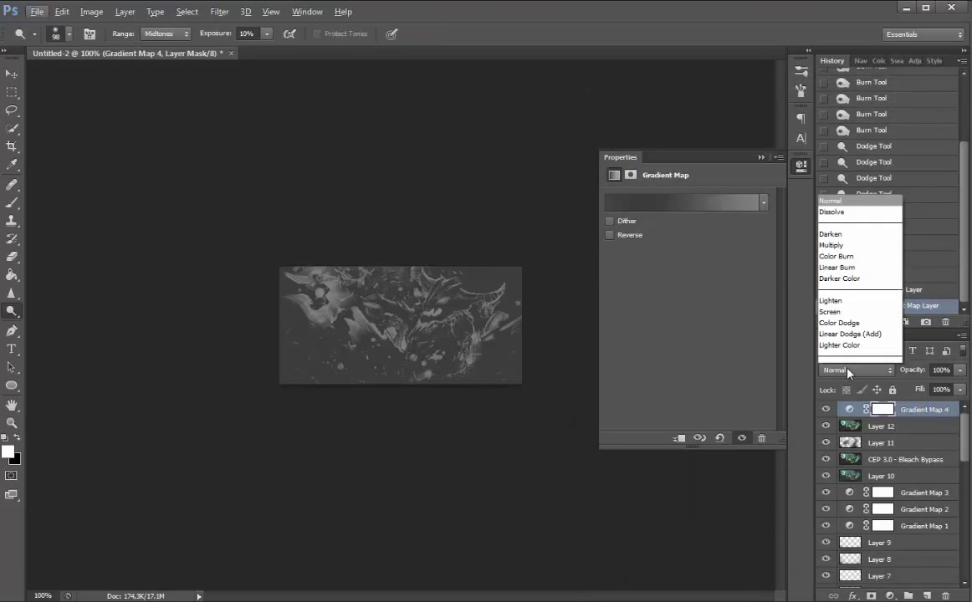
click(847, 113)
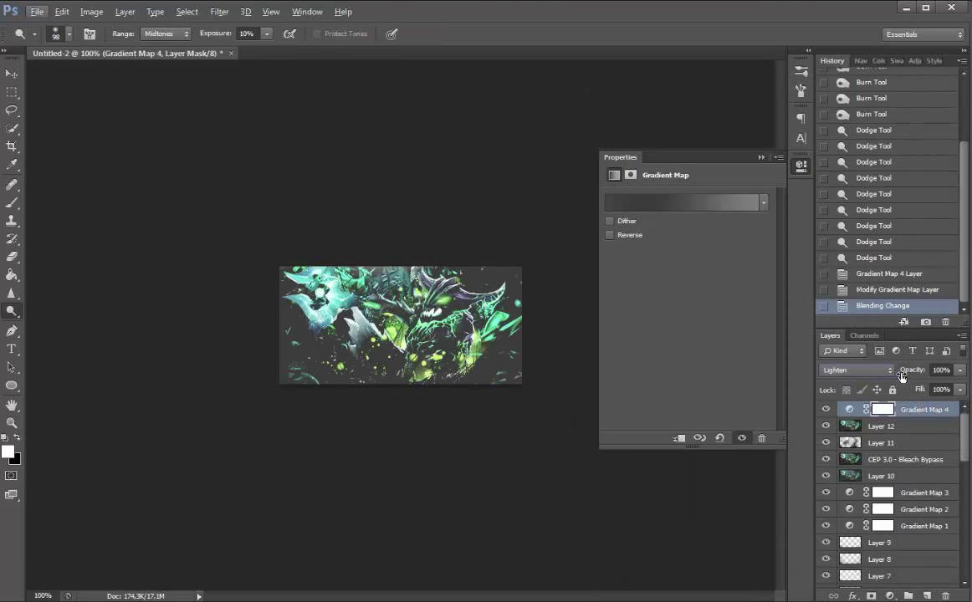
drag(910, 375, 828, 375)
drag(911, 374, 911, 374)
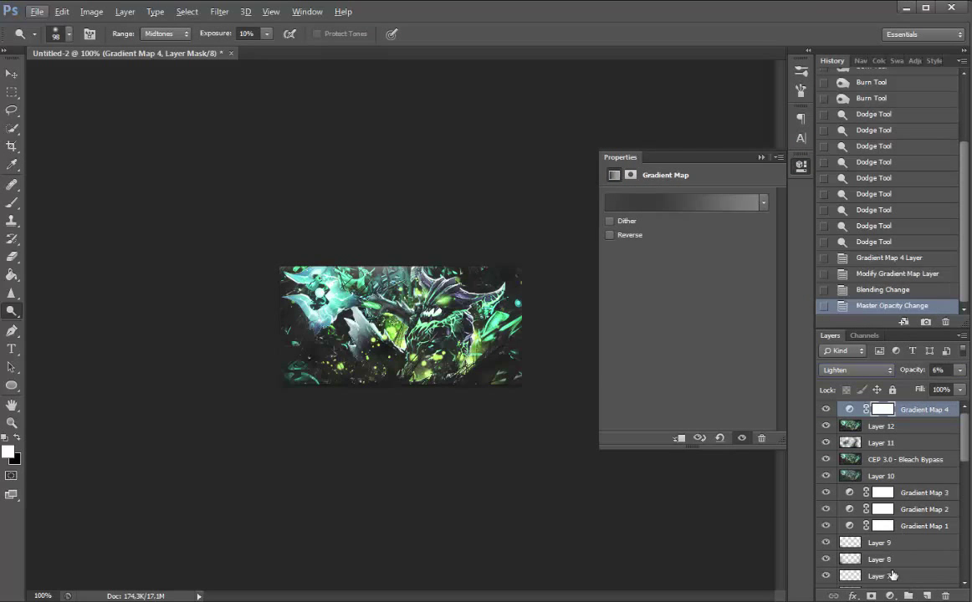
Add a second gradient map using the black-to-green Foreground to Background gradient, blended in Soft Light at low opacity
click(889, 594)
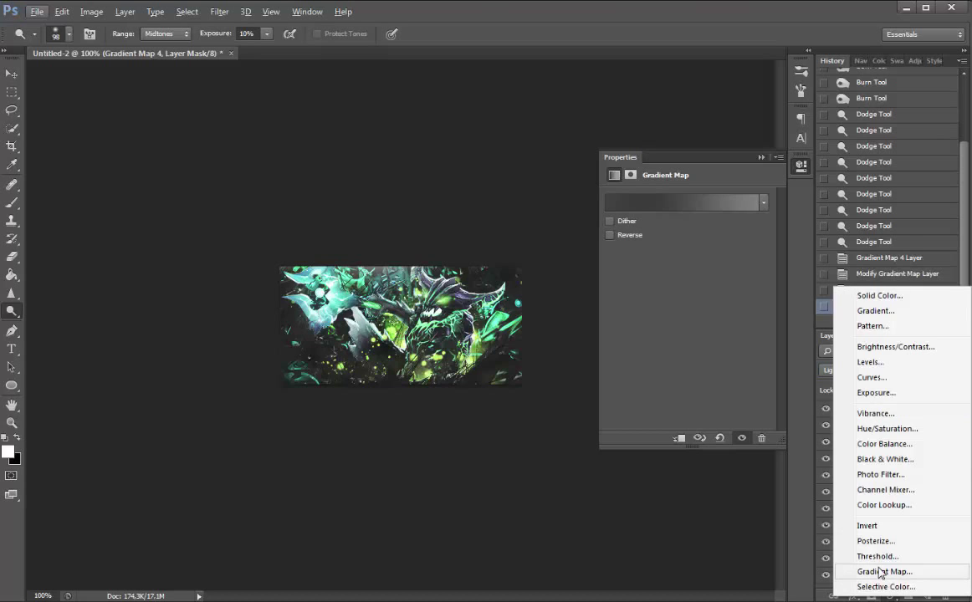
click(874, 570)
click(732, 208)
click(932, 112)
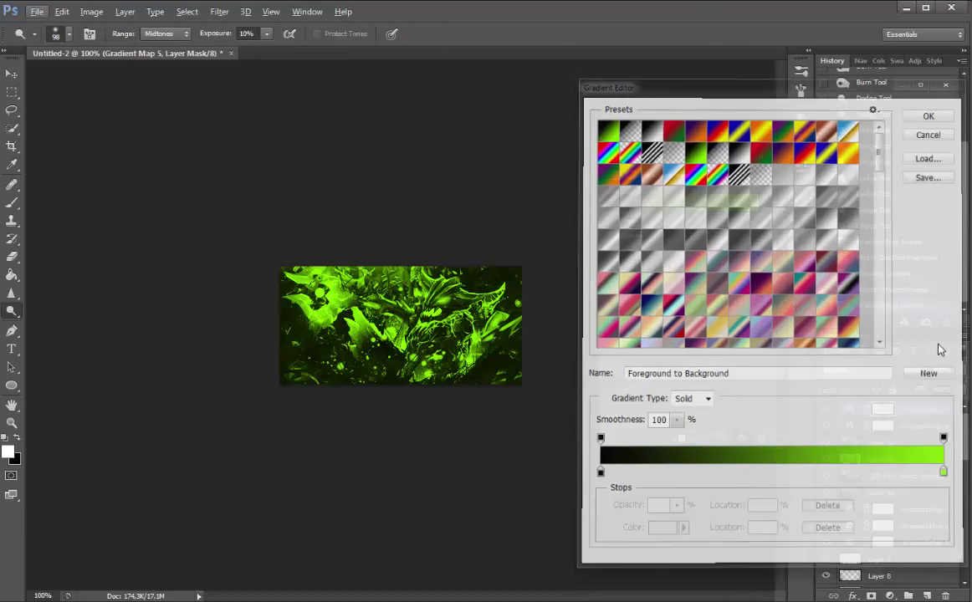
click(869, 369)
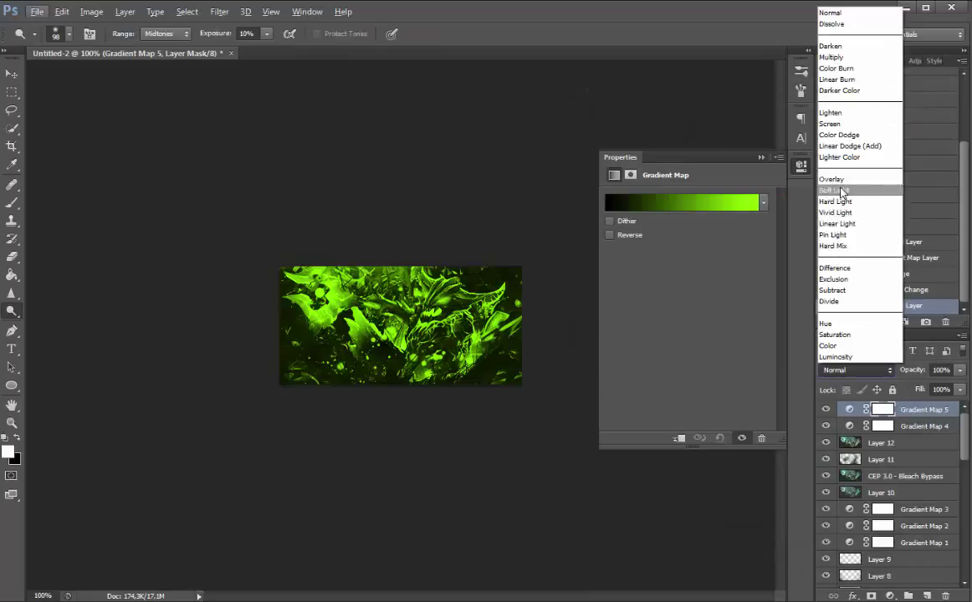
click(836, 189)
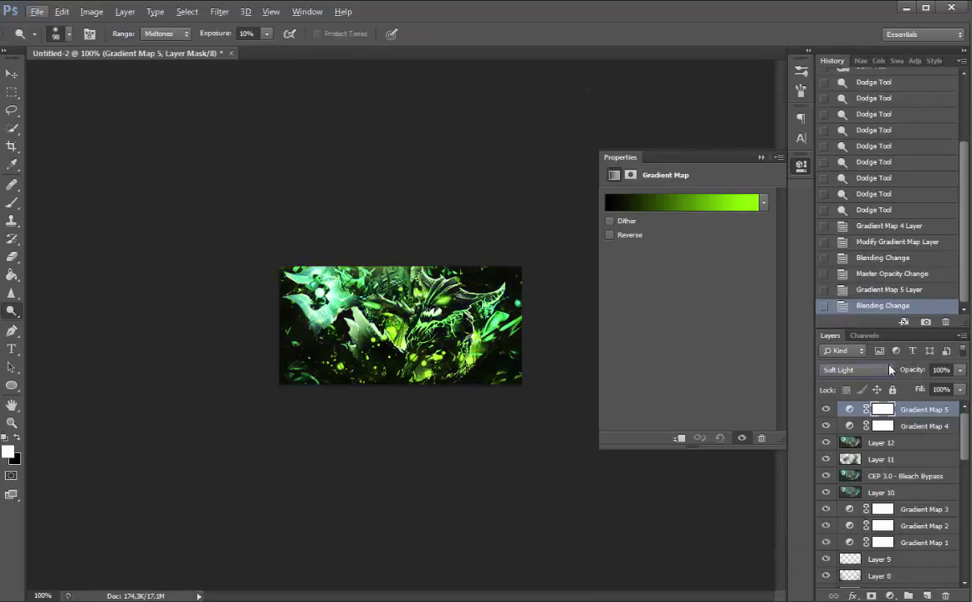
drag(914, 374, 914, 374)
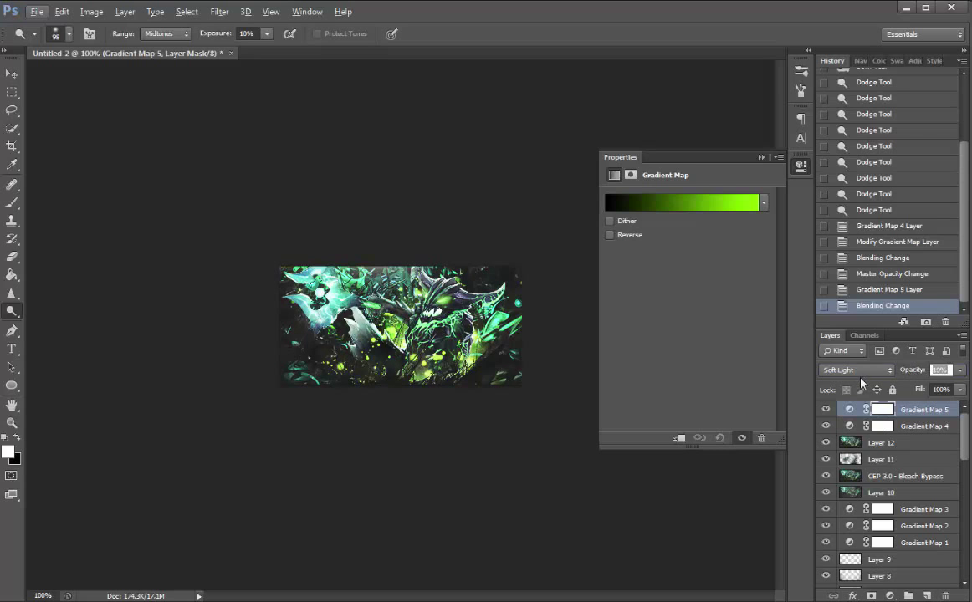
Add a gradient map with the pink-to-cream Custom41 preset, blended in Soft Light at 13% opacity
click(889, 596)
click(845, 570)
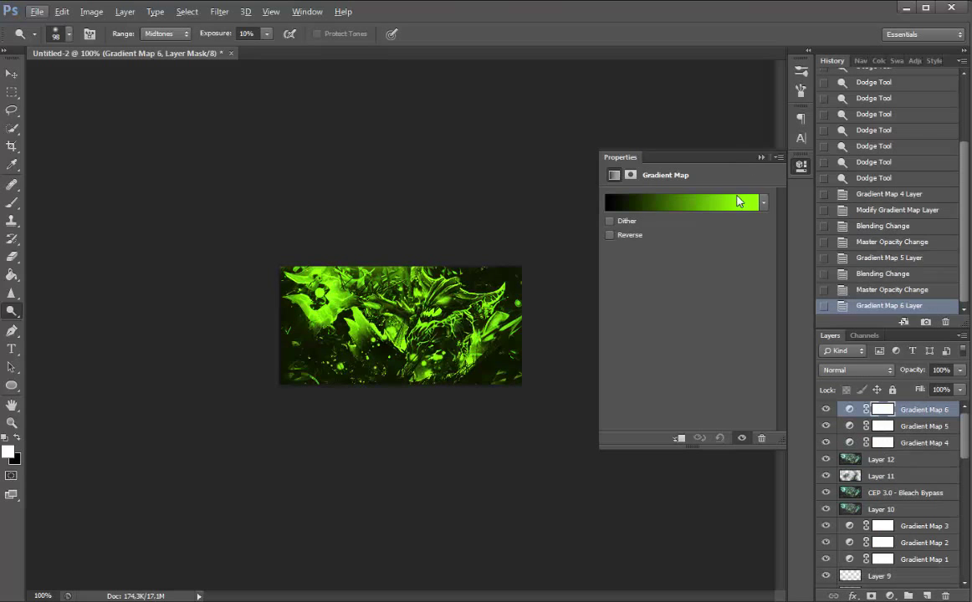
click(738, 201)
click(786, 335)
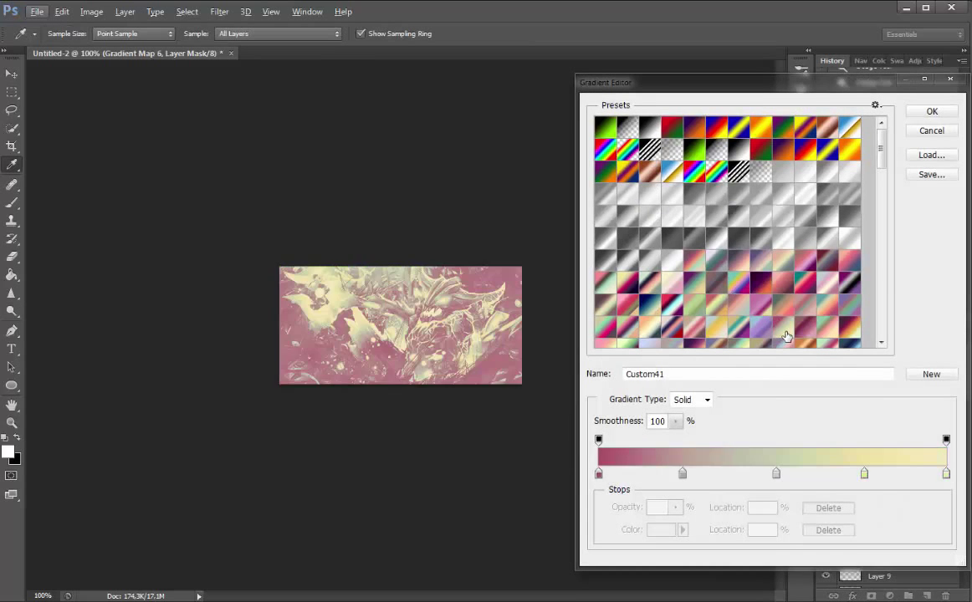
key(Return)
click(852, 369)
click(834, 190)
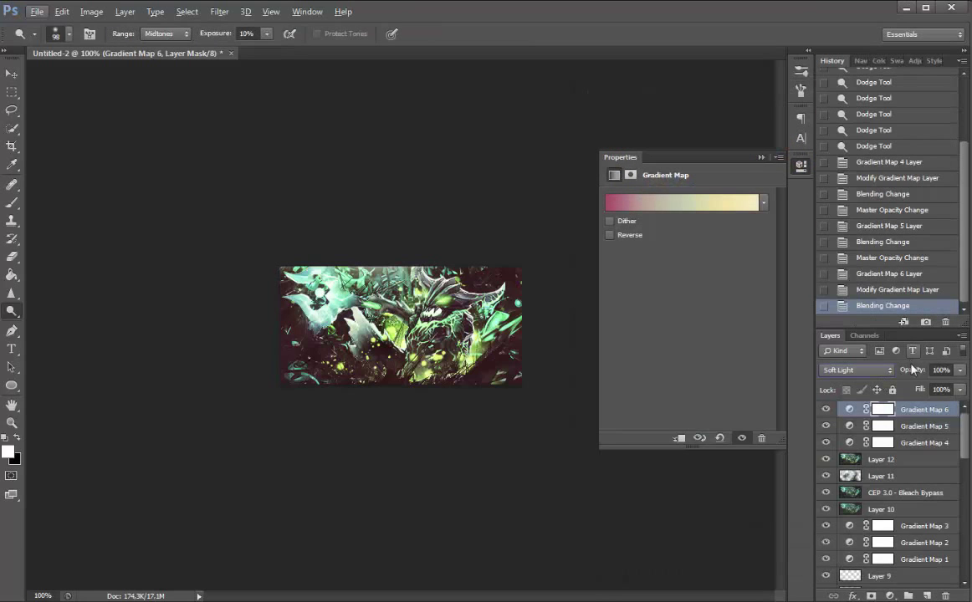
drag(918, 374, 834, 374)
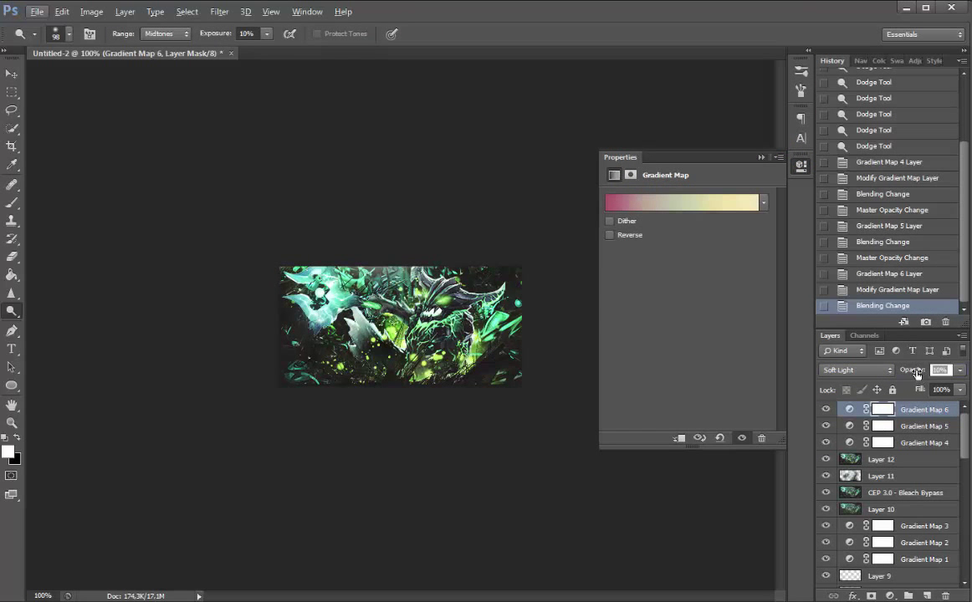
drag(917, 374, 844, 373)
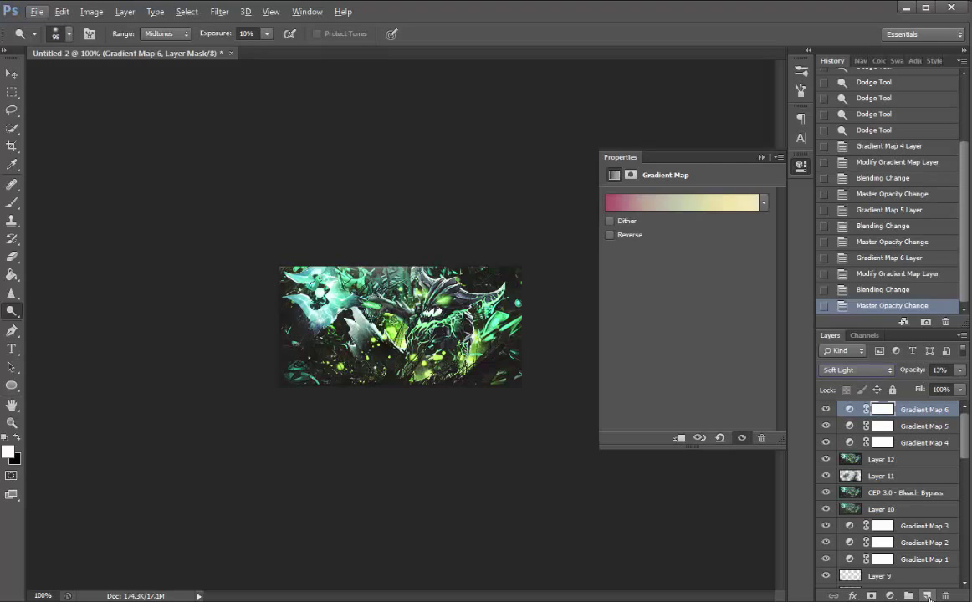
Paint a soft black vignette around the banner's edges on a new layer with a 220 px brush and set the layer's opacity to 43%
click(926, 596)
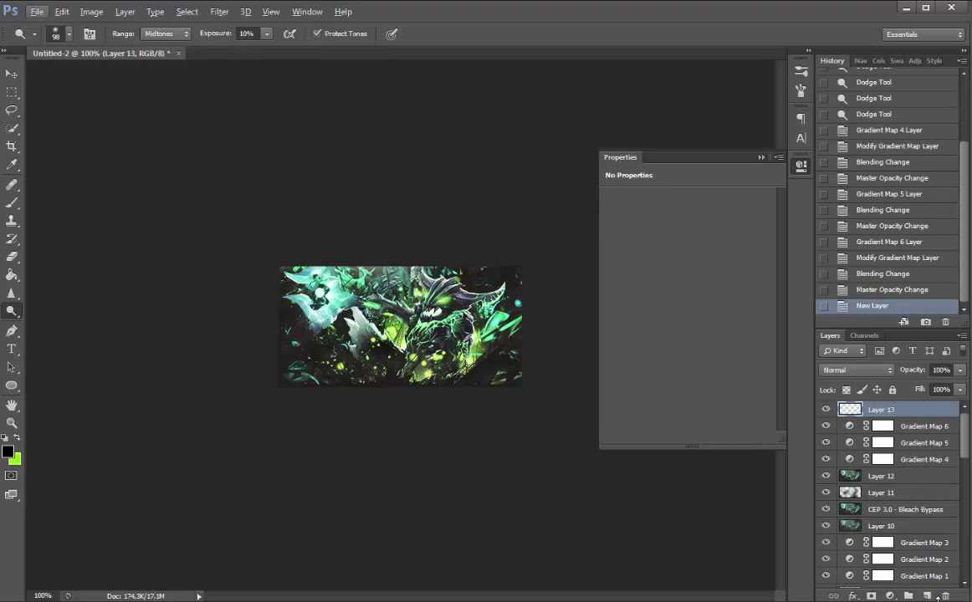
click(12, 201)
mouse_move(228, 306)
mouse_down()
mouse_move(264, 417)
mouse_move(274, 417)
mouse_move(269, 408)
mouse_up()
mouse_move(316, 445)
mouse_down()
mouse_move(343, 430)
mouse_move(370, 457)
mouse_move(423, 446)
mouse_up()
mouse_move(509, 427)
mouse_down()
mouse_move(552, 406)
mouse_move(573, 363)
mouse_move(583, 298)
mouse_move(570, 243)
mouse_move(530, 220)
mouse_move(575, 318)
mouse_move(308, 445)
mouse_up()
click(368, 467)
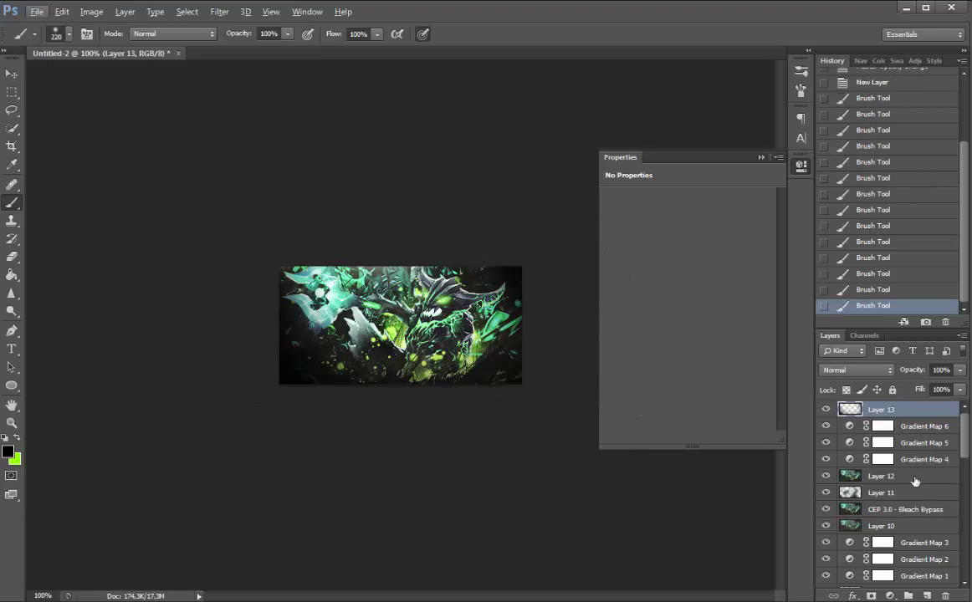
drag(917, 373, 918, 374)
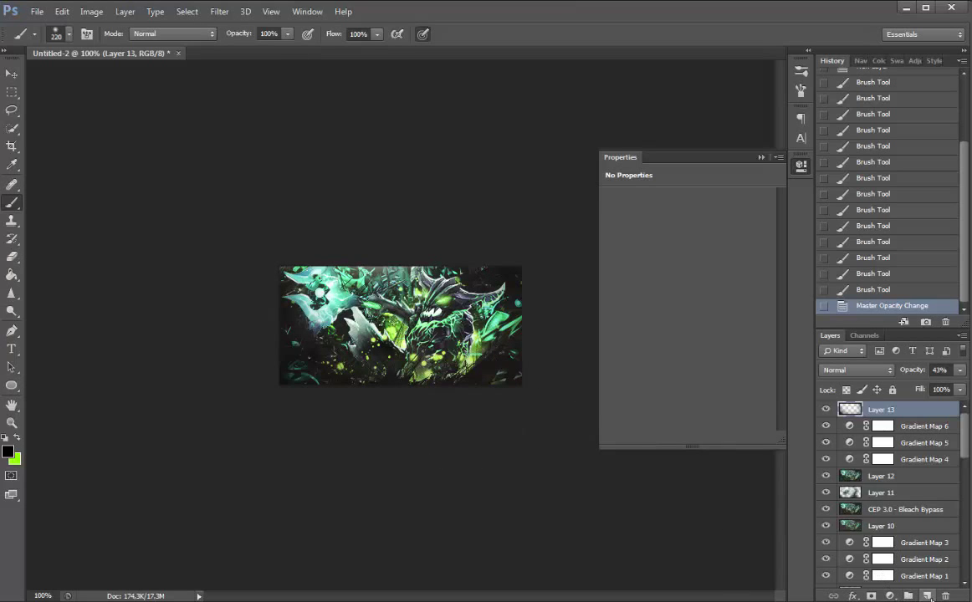
Add a gradient map above the vignette layer with the purple-to-orange preset, Soft Light blending and 14% opacity
click(889, 596)
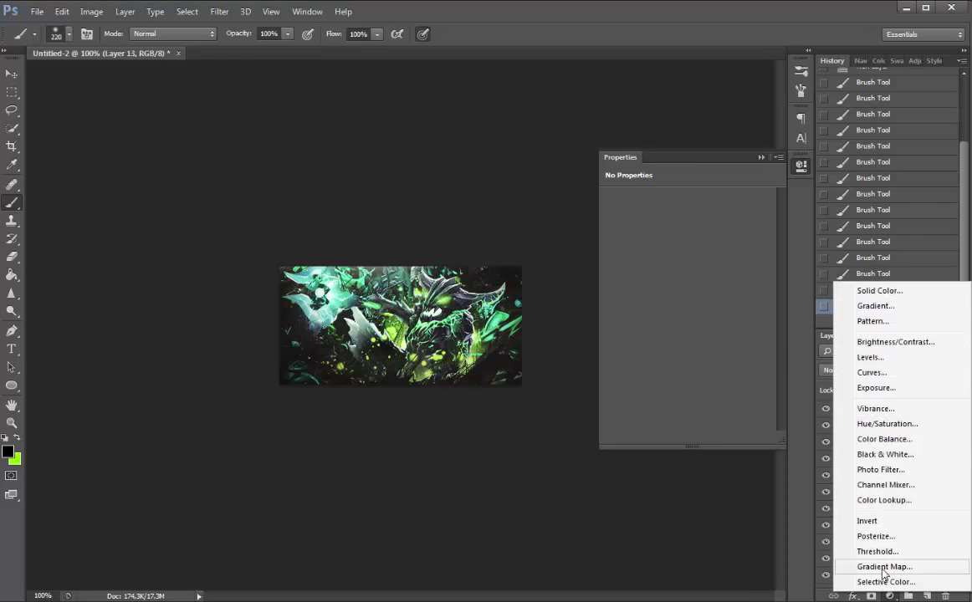
click(884, 566)
click(714, 206)
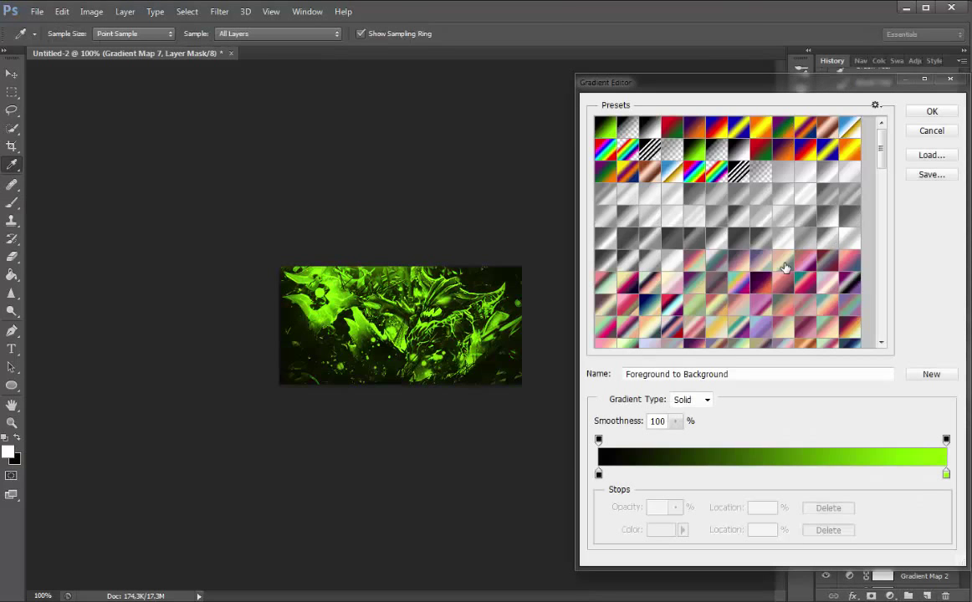
scroll(794, 287, down, 4)
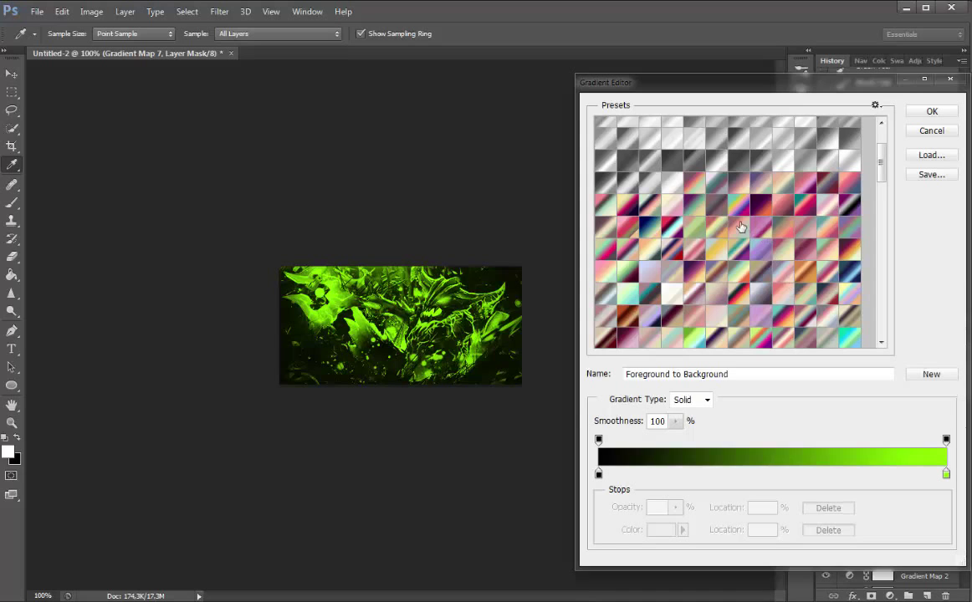
scroll(741, 261, up, 3)
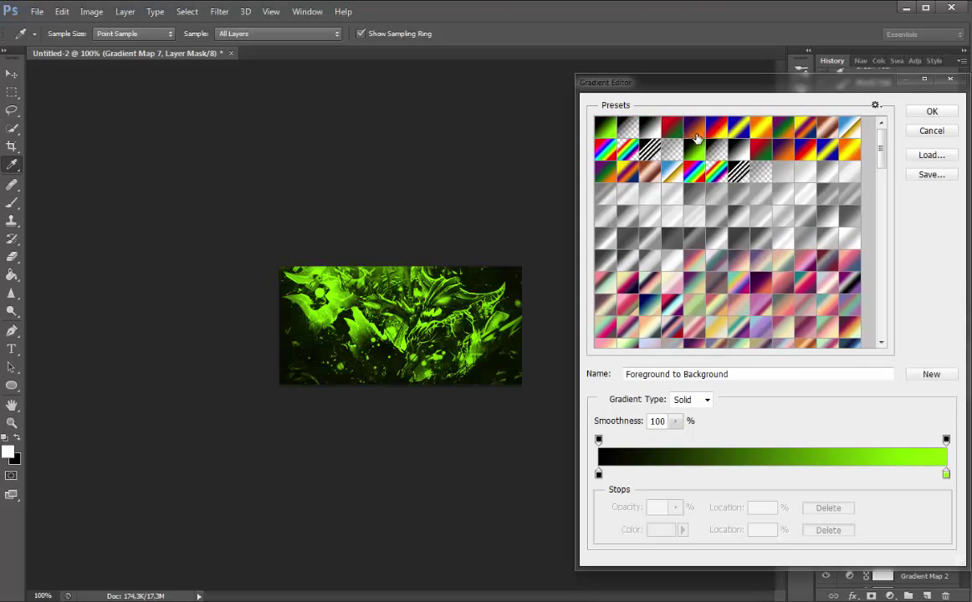
click(695, 132)
click(929, 114)
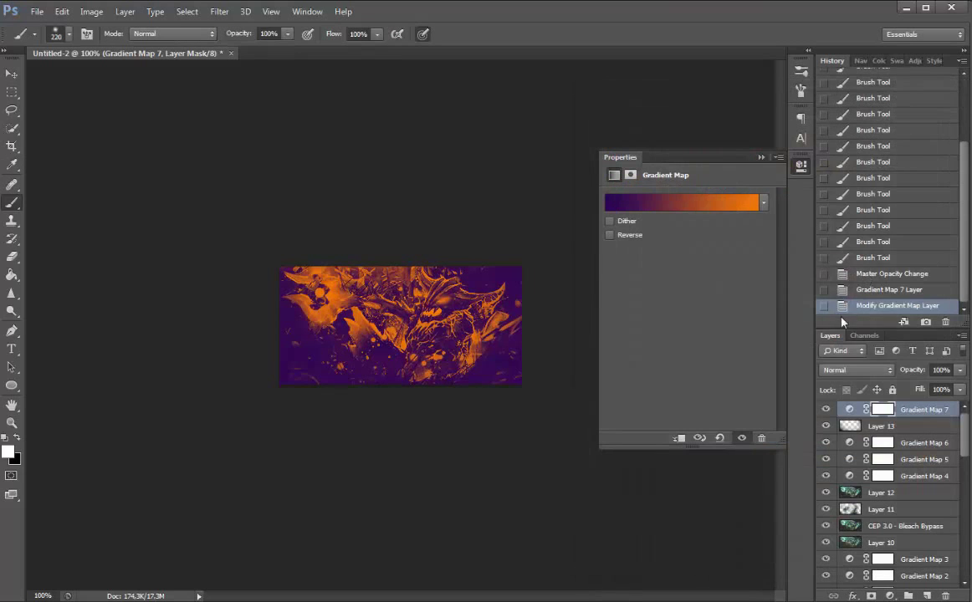
click(874, 368)
click(911, 194)
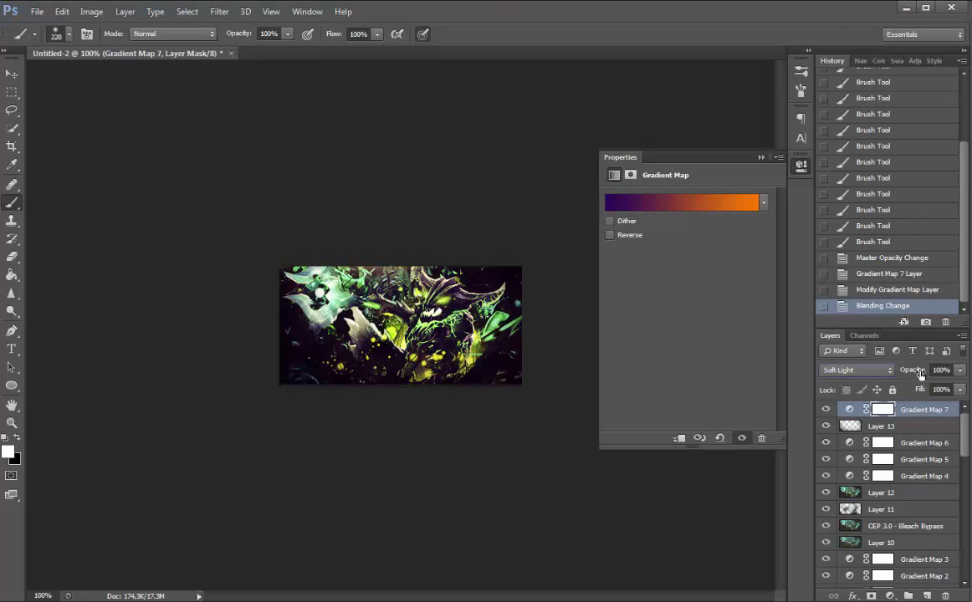
drag(920, 374, 825, 360)
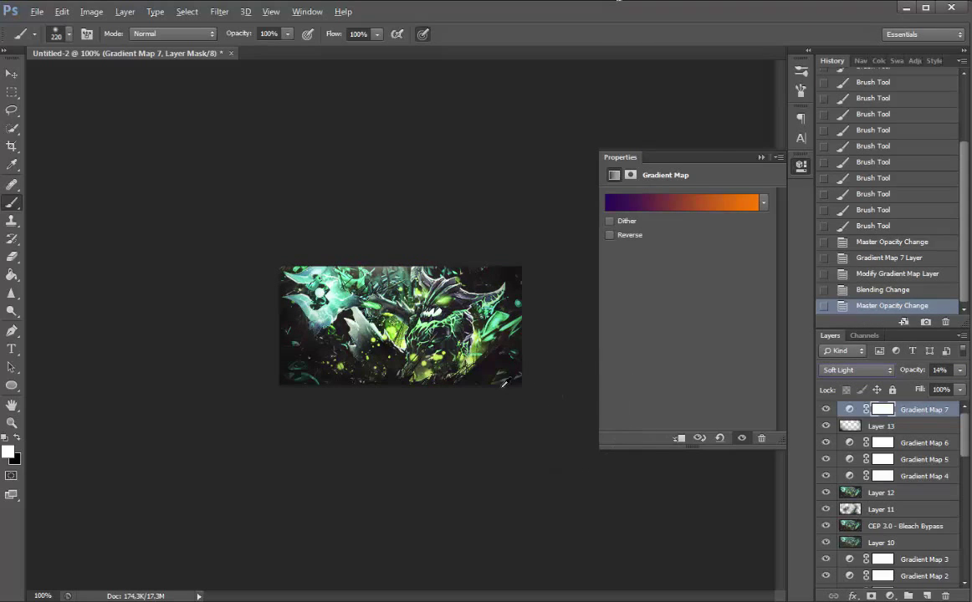
Try Linear Dodge (Add) blending on Gradient Map 7, return it to Soft Light and inspect the banner up close
key(shift+minus)
key(shift+minus)
key(shift+minus)
click(855, 370)
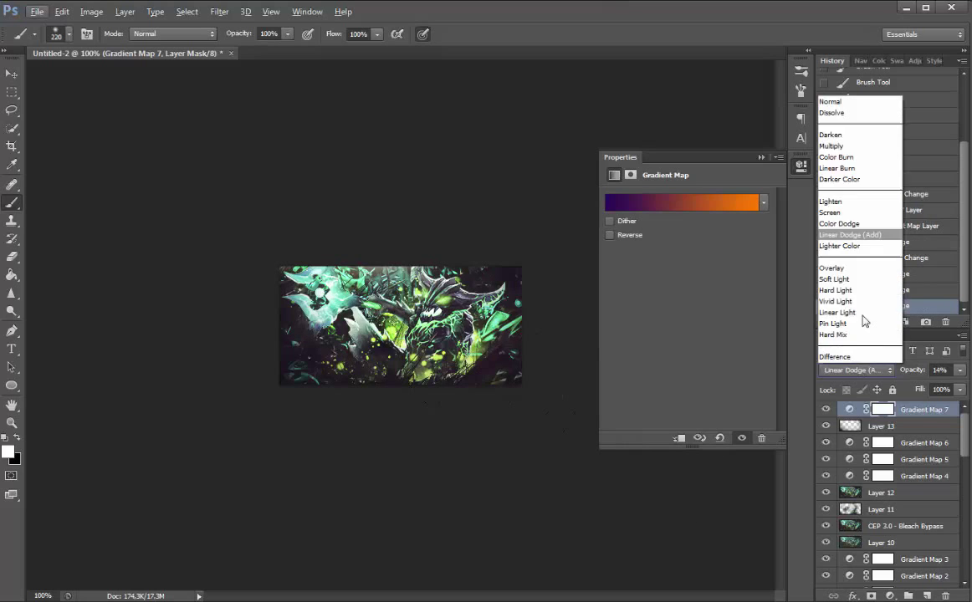
click(818, 194)
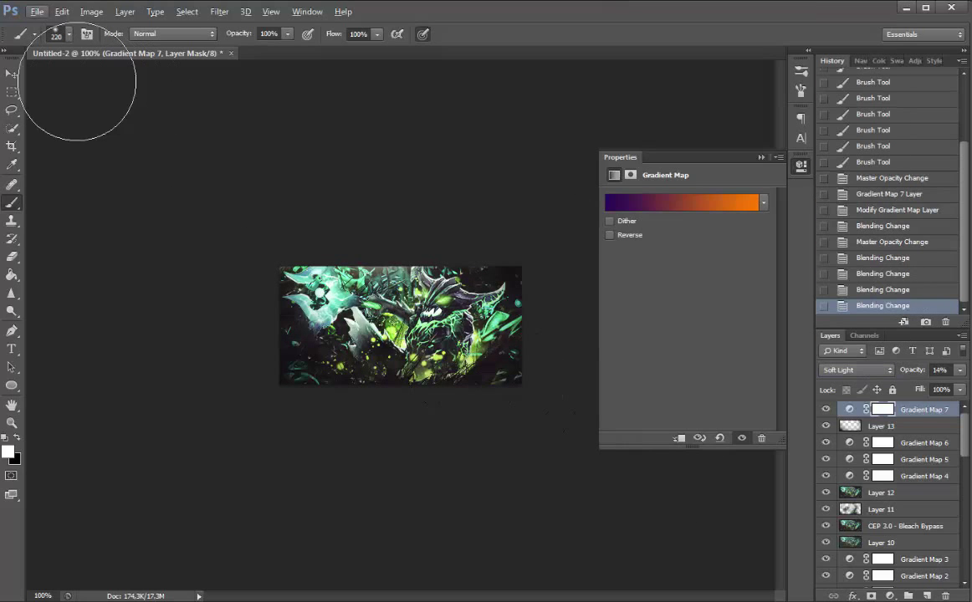
click(11, 74)
alt+scroll(424, 385, up, 2)
scroll(417, 373, down, 2)
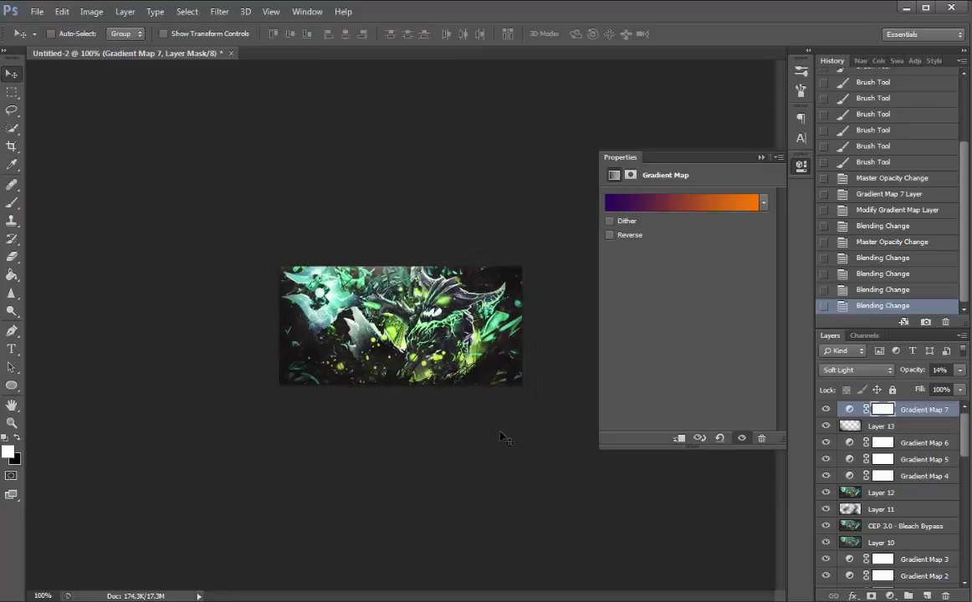
Paint a bright green glow over the banner's upper-left orb on a new layer, set it to Screen at 14% opacity and move it below Layer 13
click(925, 595)
click(12, 202)
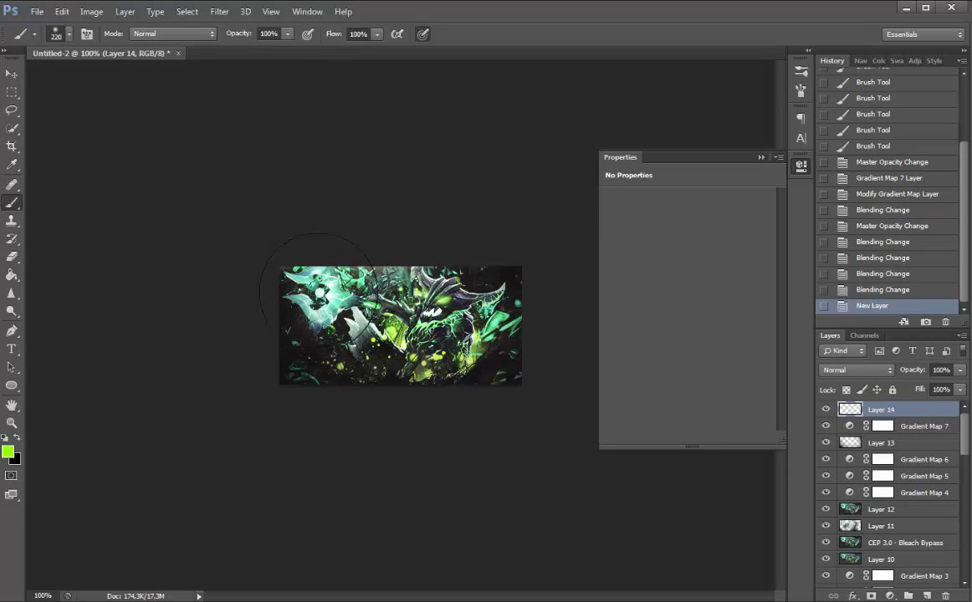
click(322, 289)
click(856, 370)
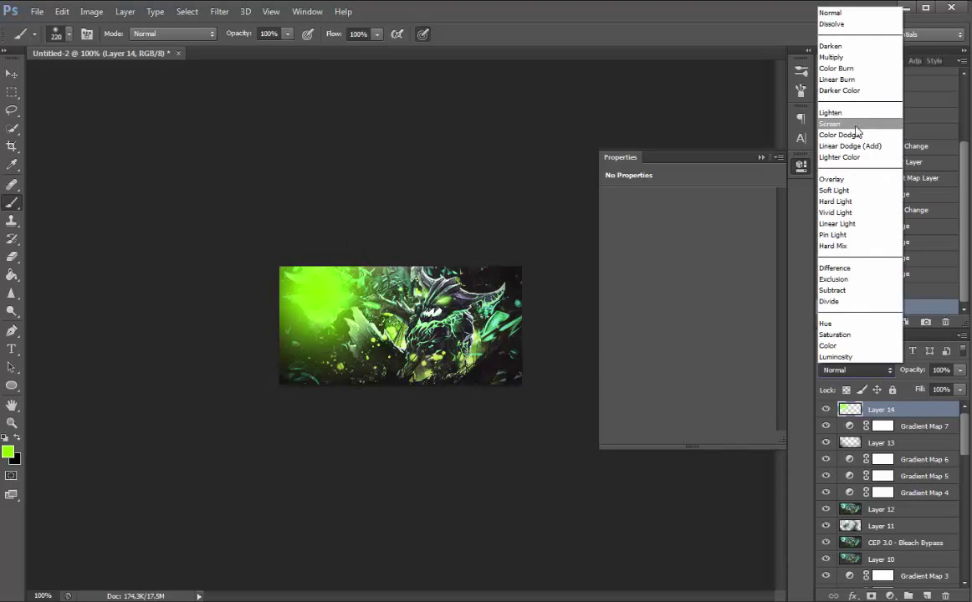
click(798, 122)
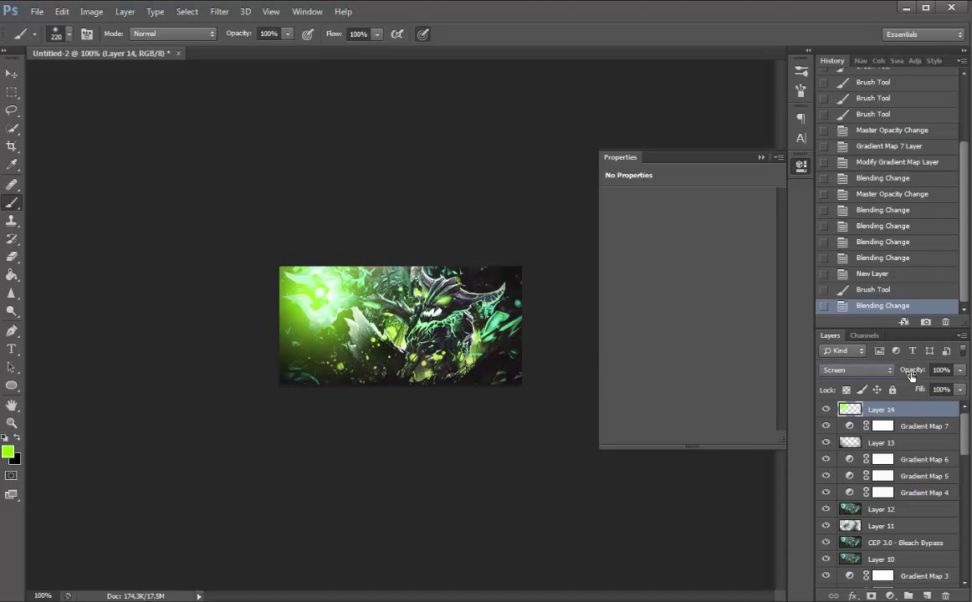
drag(911, 376, 841, 375)
drag(886, 409, 910, 444)
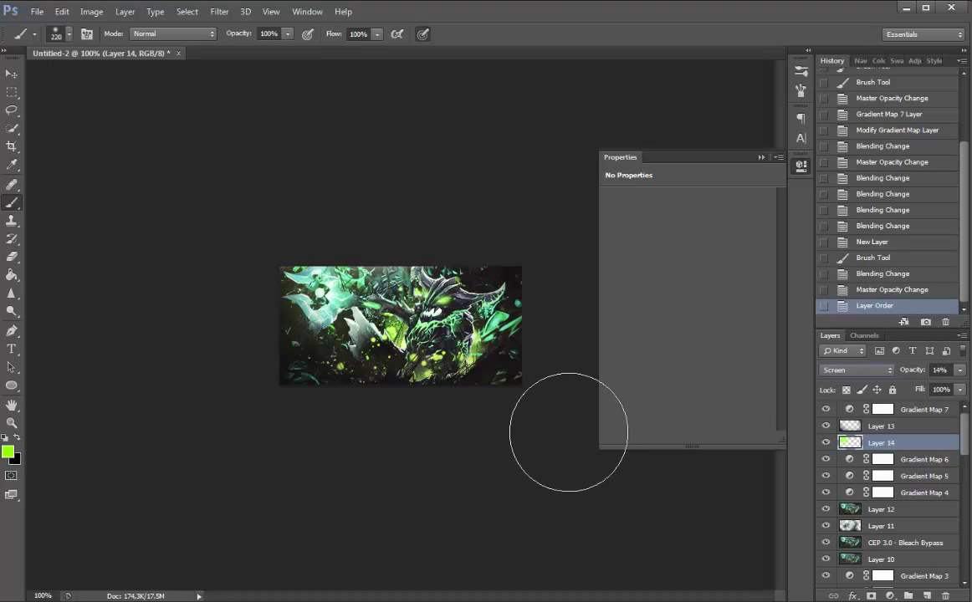
Extend the green glow on Layer 14 with 220 px brush strokes along the banner's lower edge and around its centre
drag(425, 434, 520, 505)
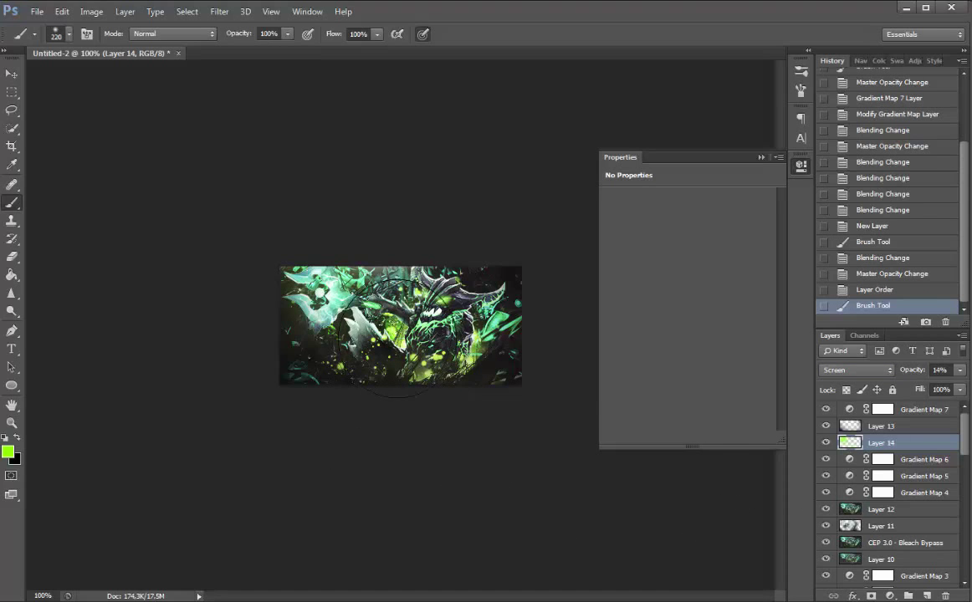
drag(365, 288, 368, 309)
key(ctrl+z)
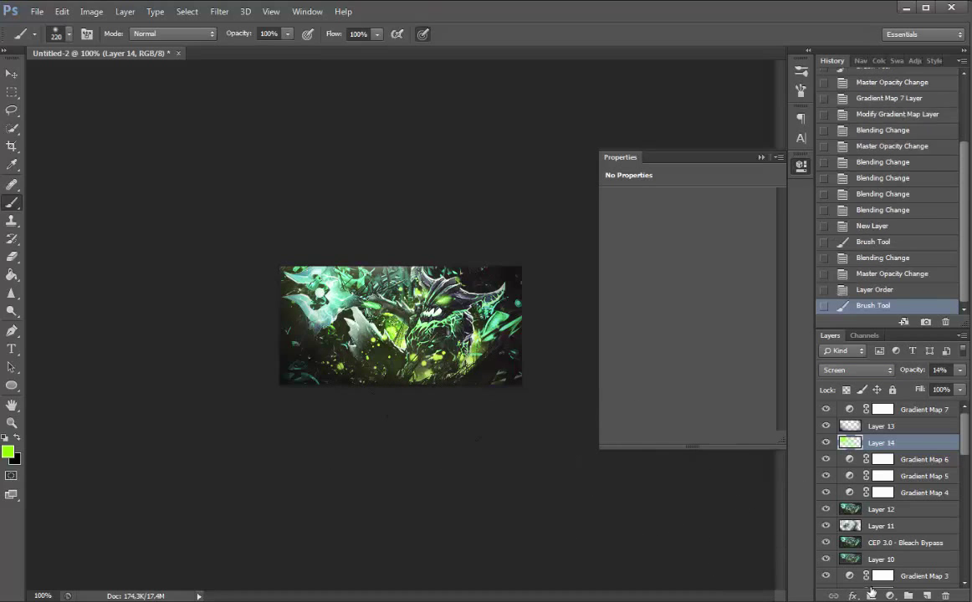
key(ctrl+z)
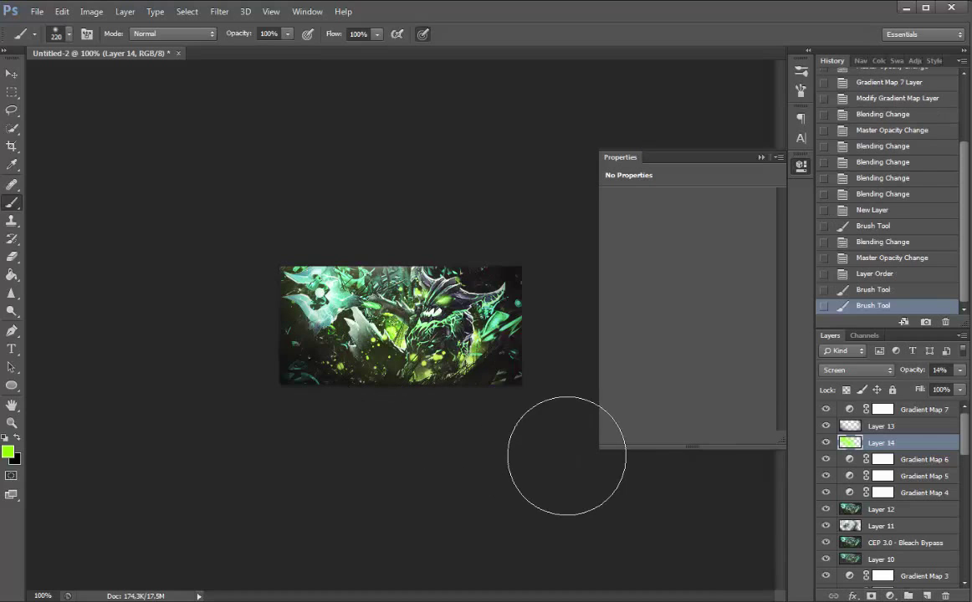
Undo the last glow stroke and paint a green glow at the banner's centre on a new layer set to Screen at 8% opacity
key(ctrl+z)
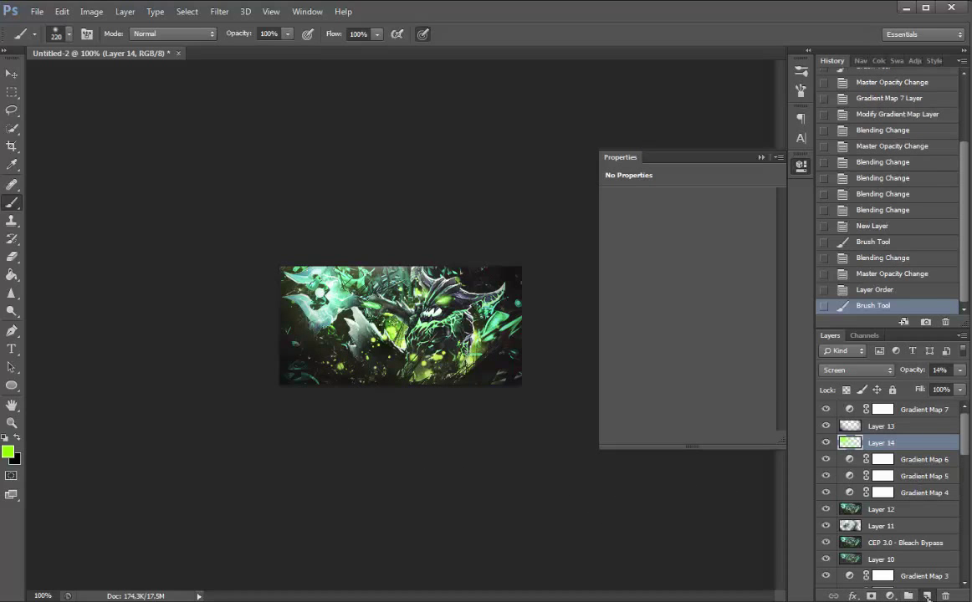
click(927, 596)
click(394, 326)
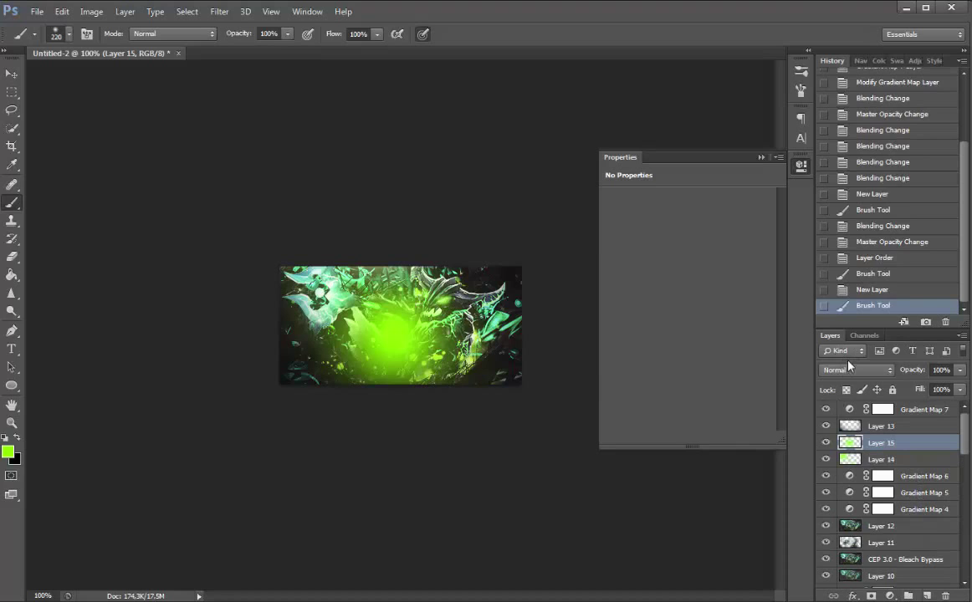
click(850, 369)
click(844, 129)
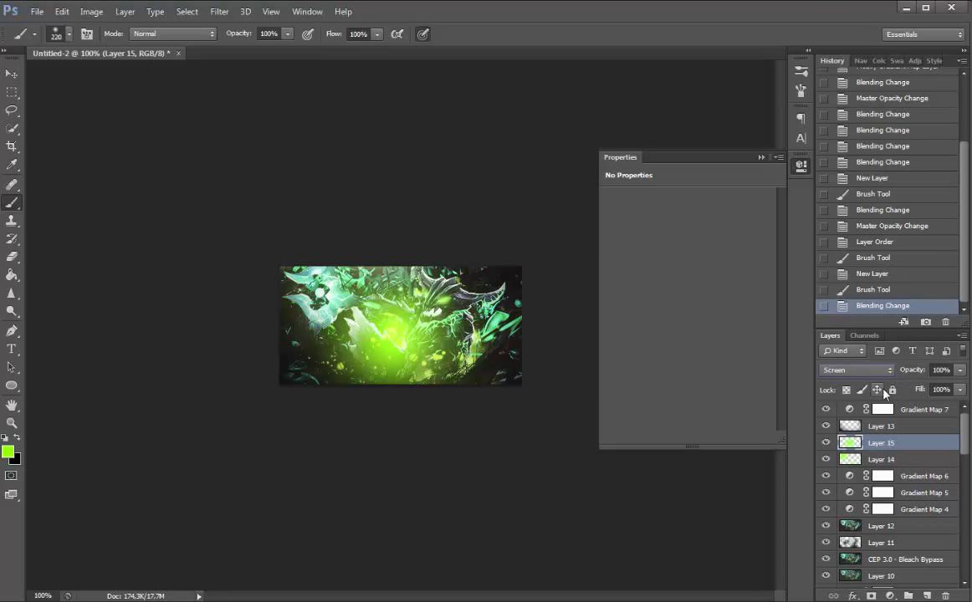
drag(926, 373, 801, 374)
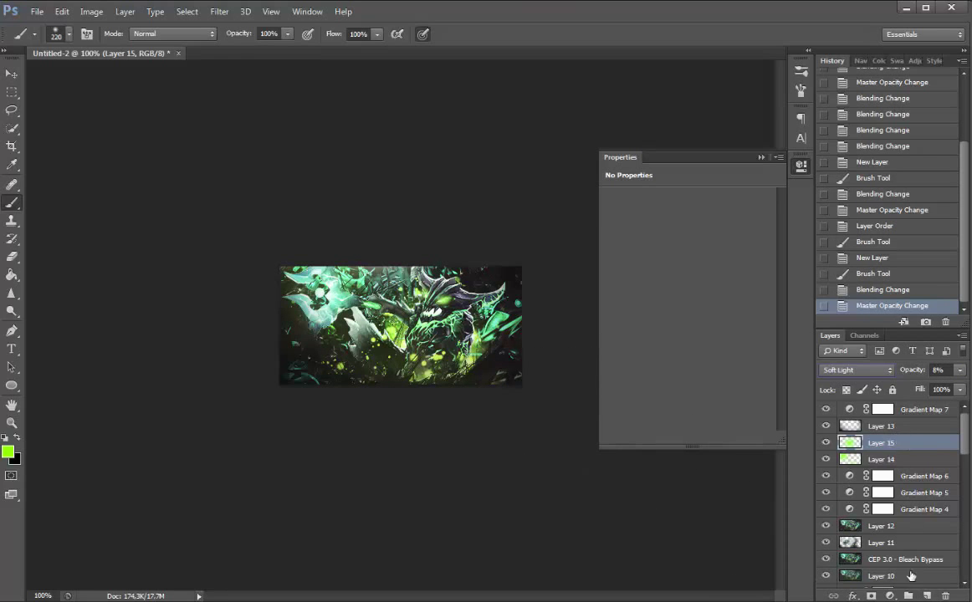
Add a new layer above Gradient Map 7 and fill it with the merged banner using Apply Image
click(923, 409)
click(927, 596)
click(92, 11)
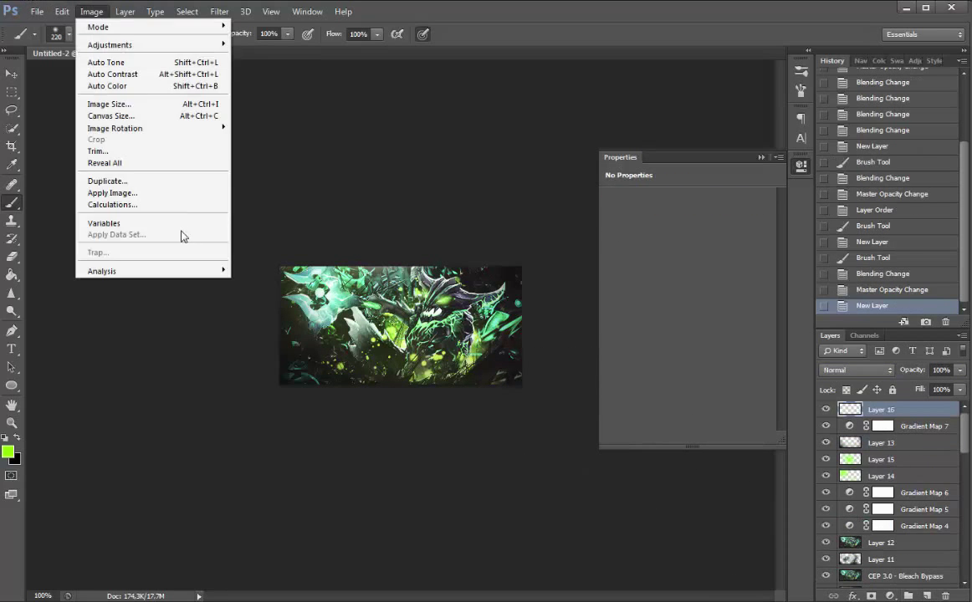
click(117, 185)
key(Return)
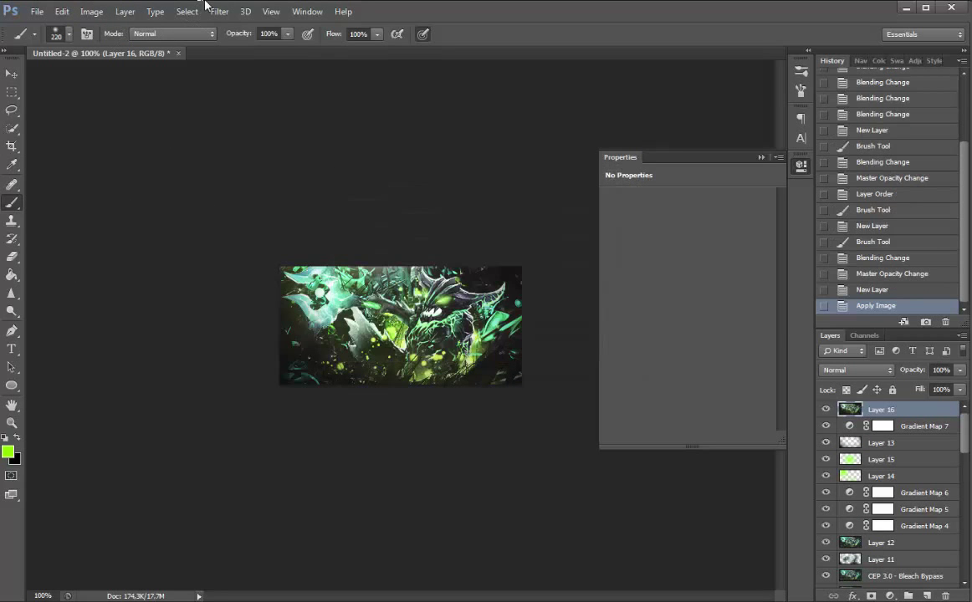
Apply Color Efex Pro 3.0 Bleach Bypass with Brightness -70%, Global Contrast -97%, Local Contrast +100% and lowered Saturation, with the resulting layer at 27% opacity
click(219, 11)
mouse_move(251, 276)
click(468, 277)
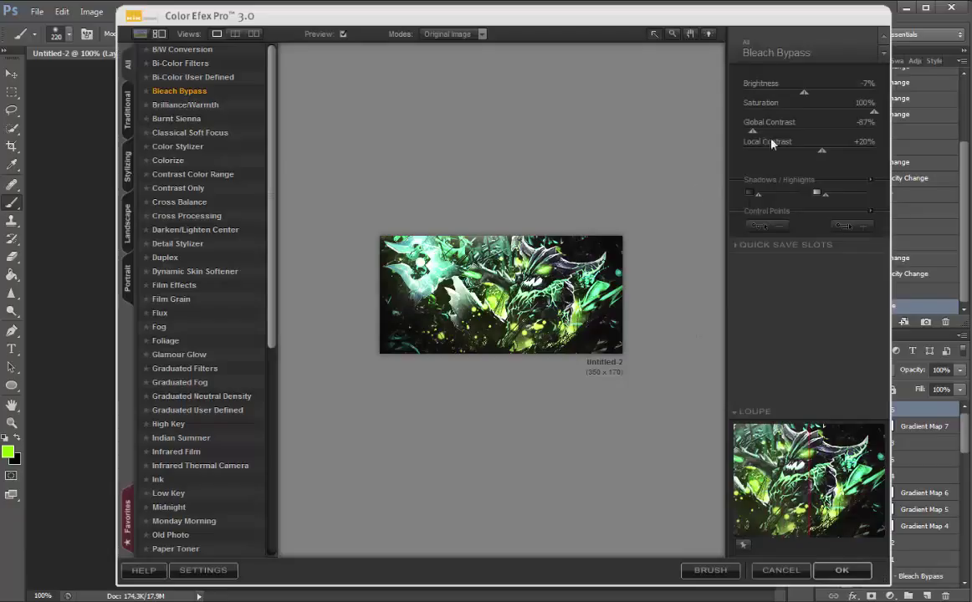
drag(802, 97, 764, 97)
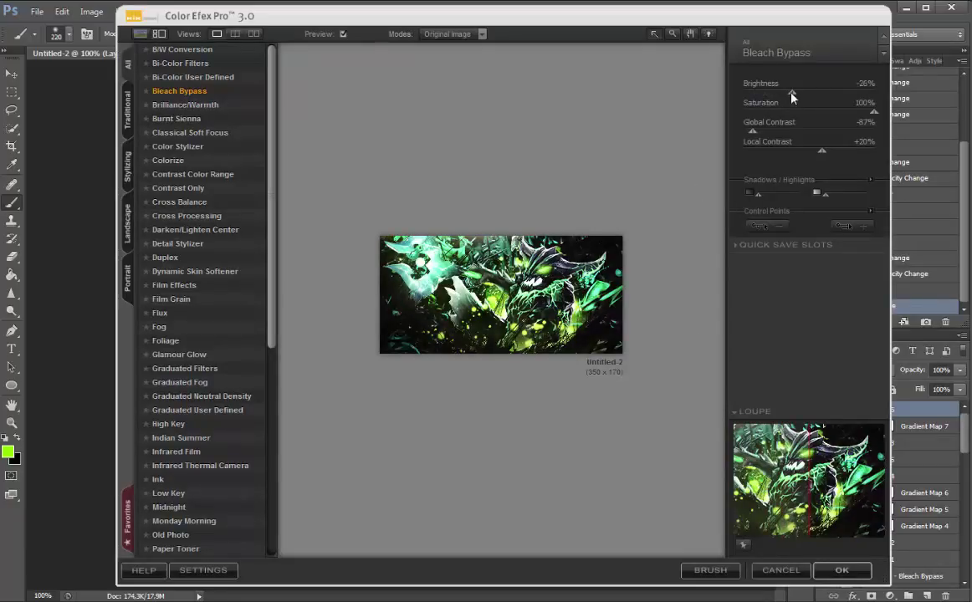
click(801, 134)
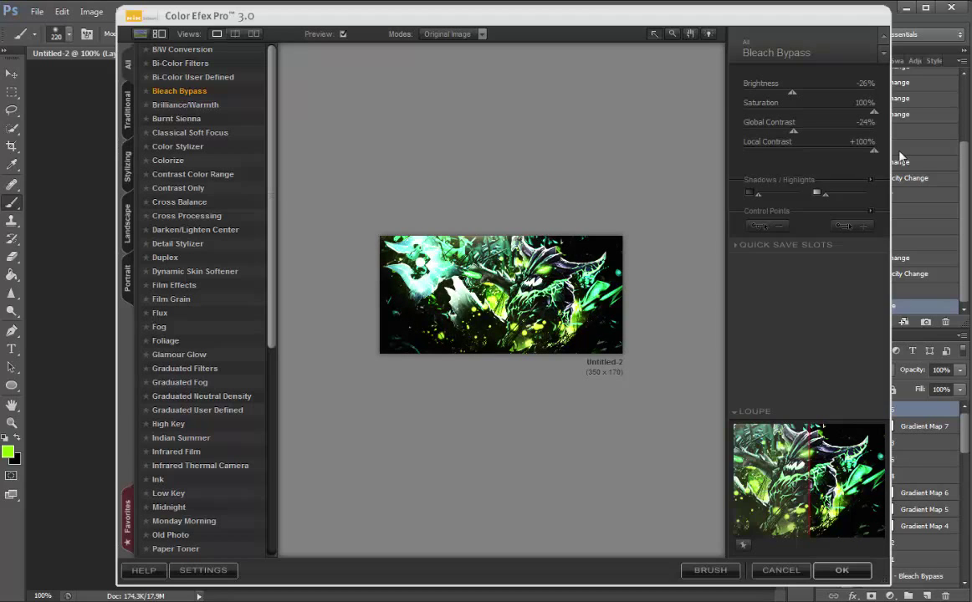
drag(821, 151, 876, 156)
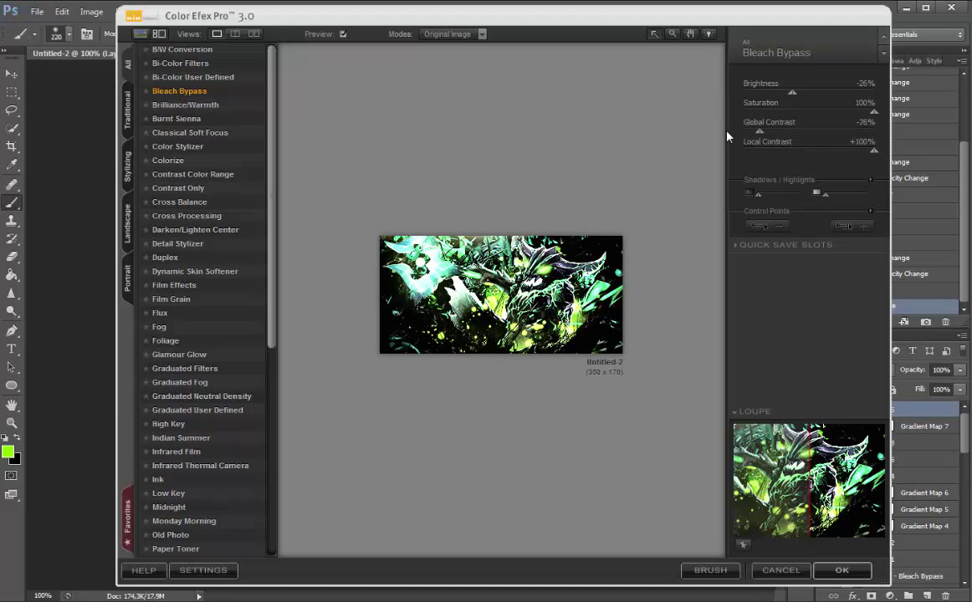
drag(759, 133, 726, 136)
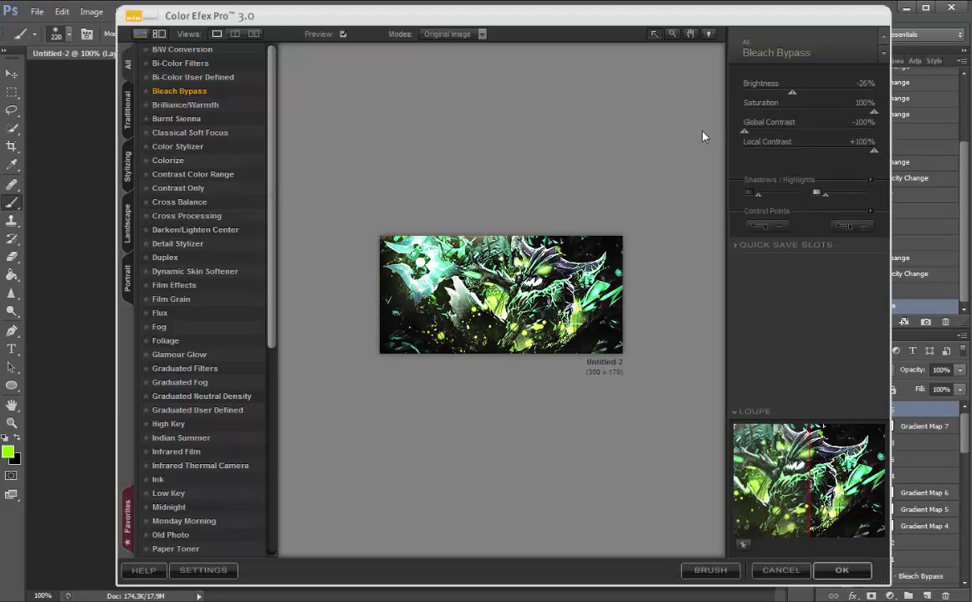
click(746, 134)
drag(763, 95, 760, 95)
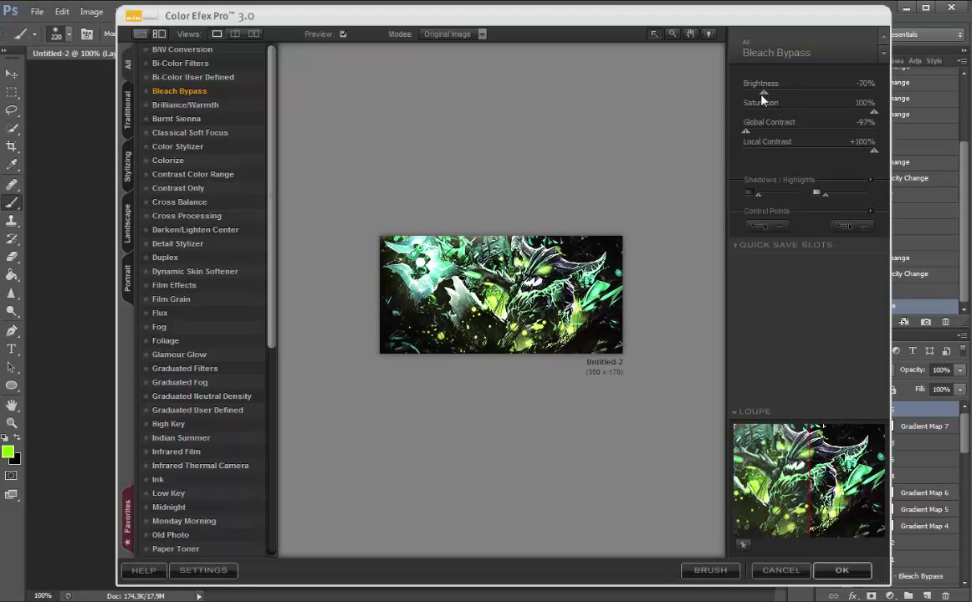
mouse_move(839, 108)
mouse_down()
mouse_move(806, 108)
mouse_move(830, 110)
mouse_up()
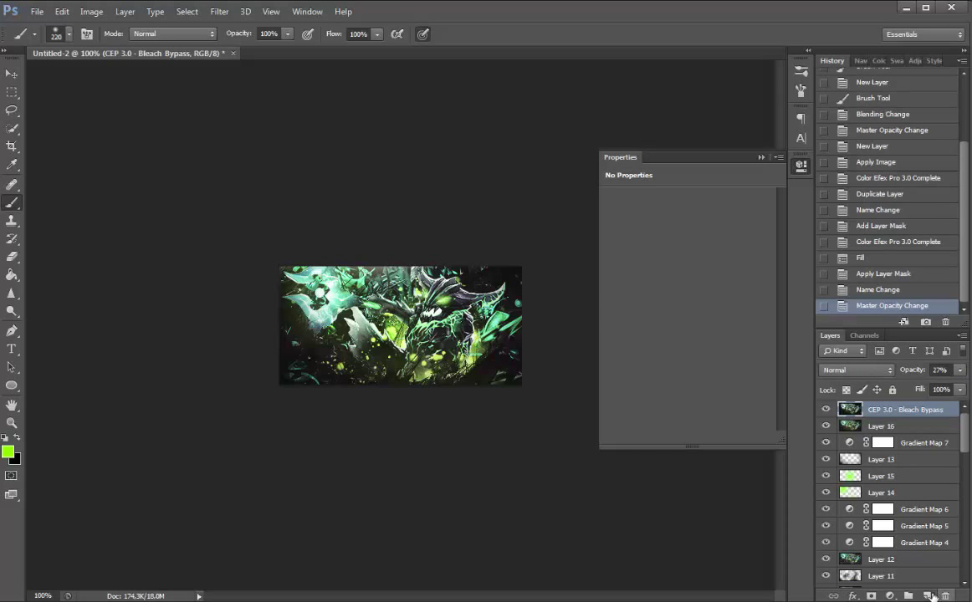
Add a new layer above the Bleach Bypass layer and fill it with the merged banner using Apply Image
click(91, 11)
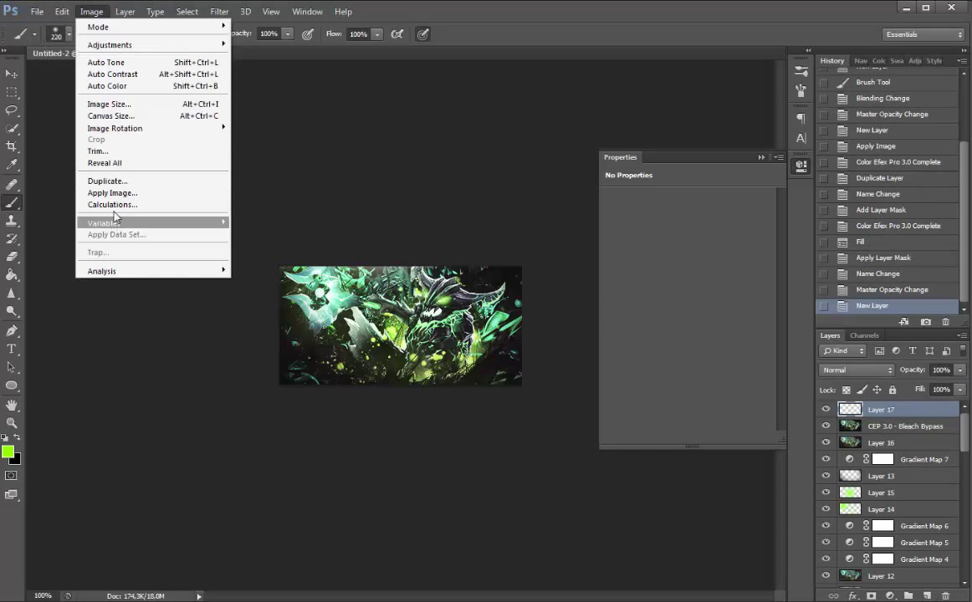
click(117, 188)
key(Return)
Add the bright green text "LEAGUE OF" over the banner in all-caps Friz Quadrata Regular at 37 pt
click(14, 351)
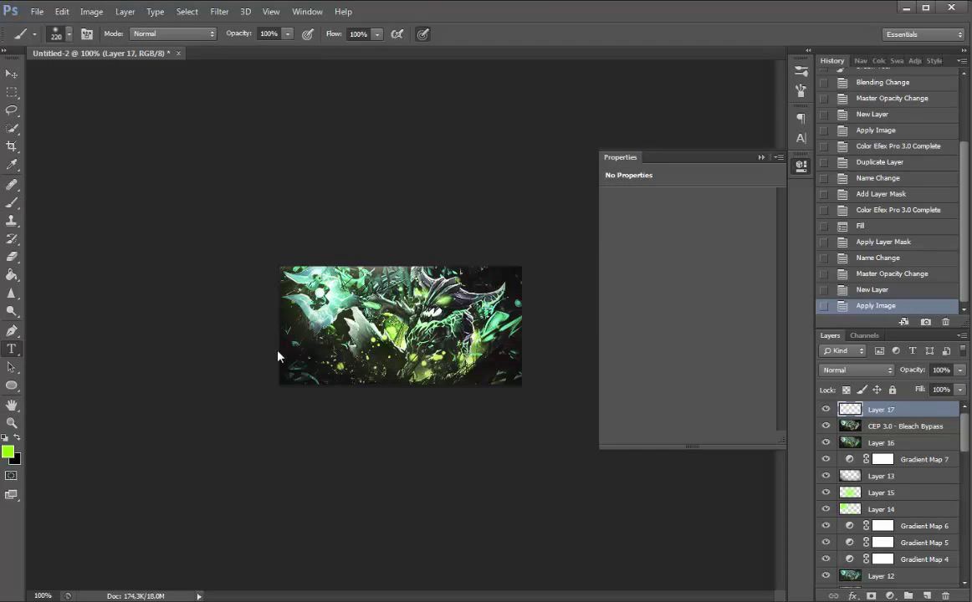
click(296, 335)
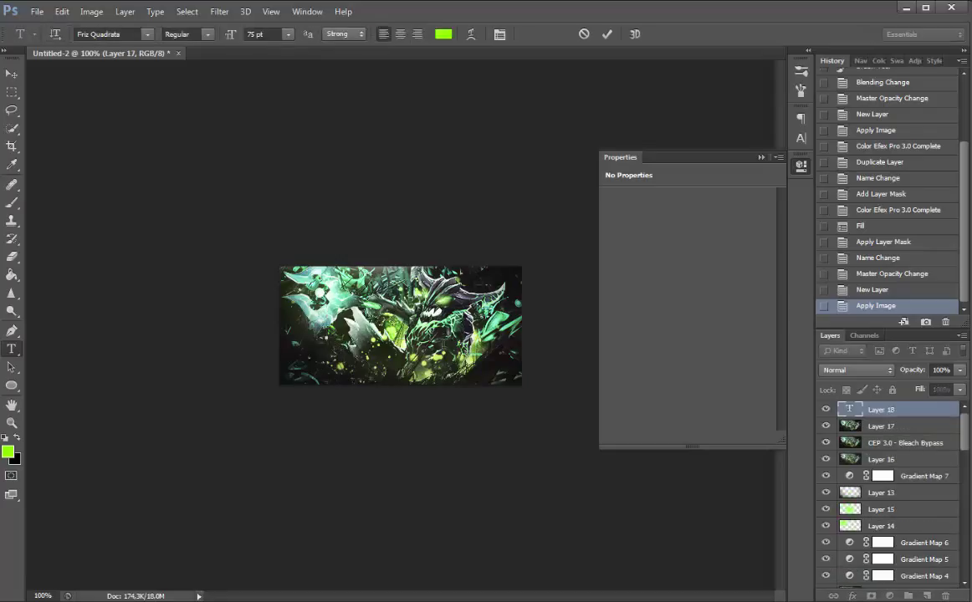
text(Thre)
key(ctrl+a)
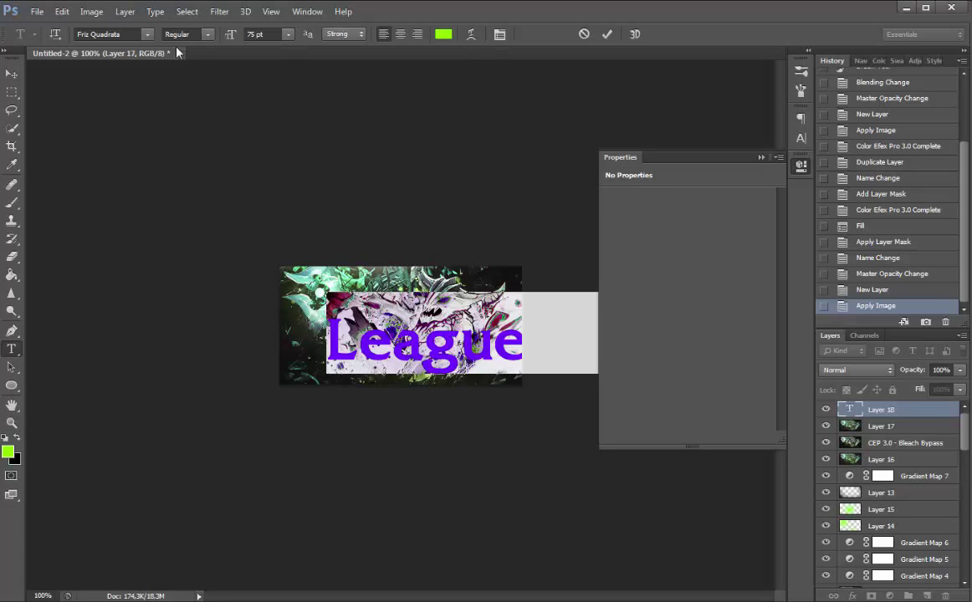
click(392, 338)
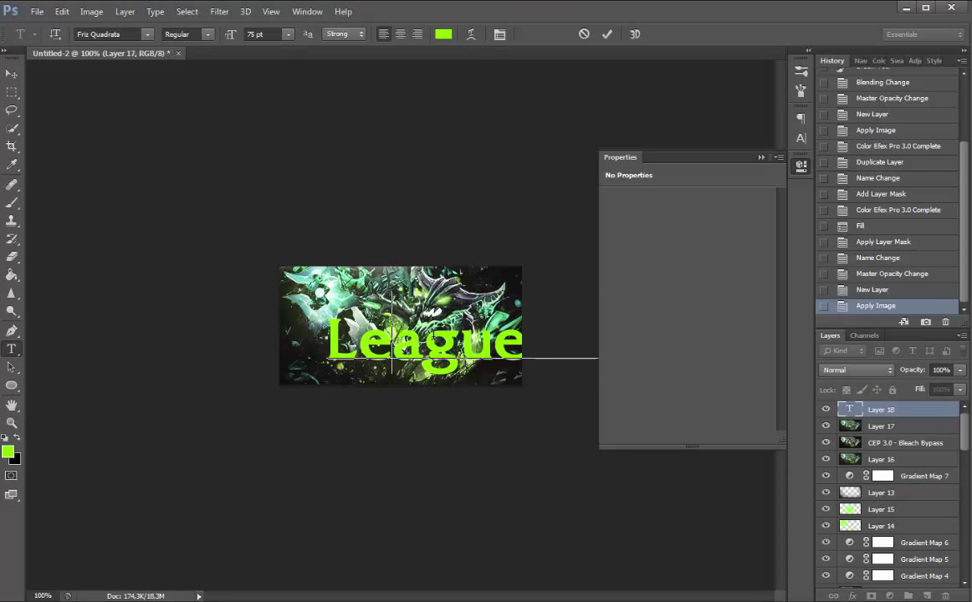
key(ctrl+shift+k)
key(ctrl+a)
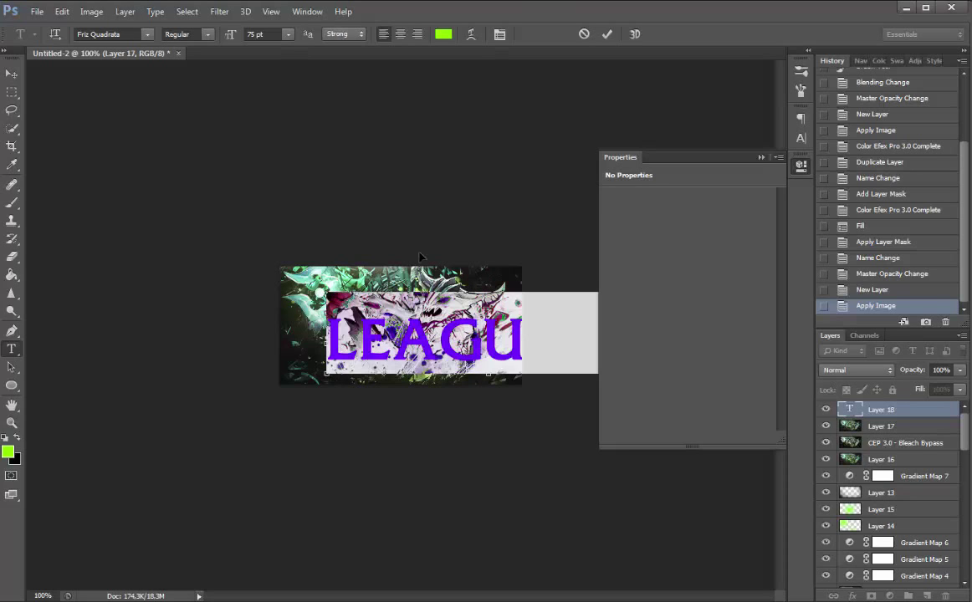
drag(231, 37, 206, 38)
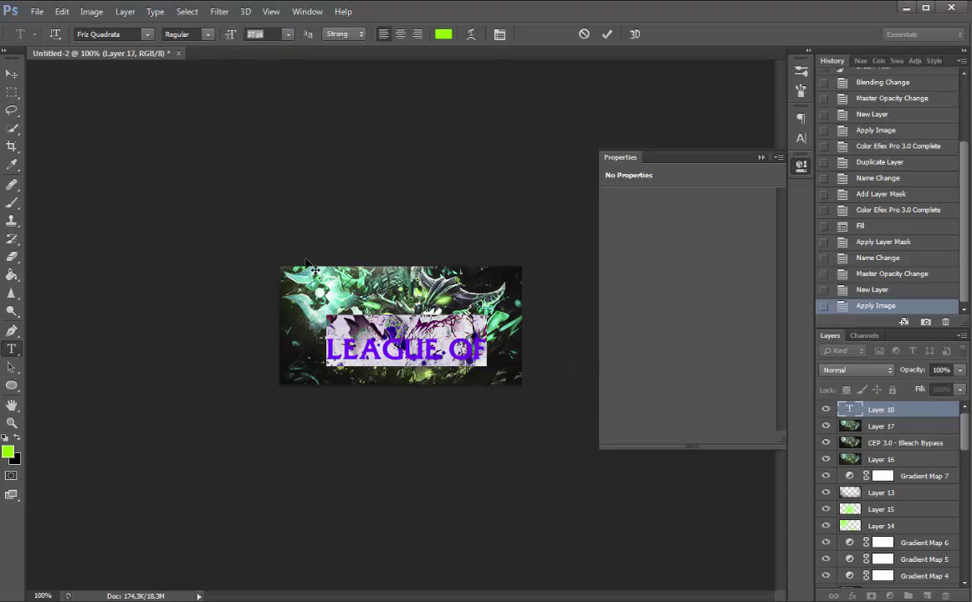
Set the letters "EAGUE" and "F" of the "LEAGUE OF" text to 30 pt, leaving the initials larger
click(382, 340)
drag(344, 334, 439, 334)
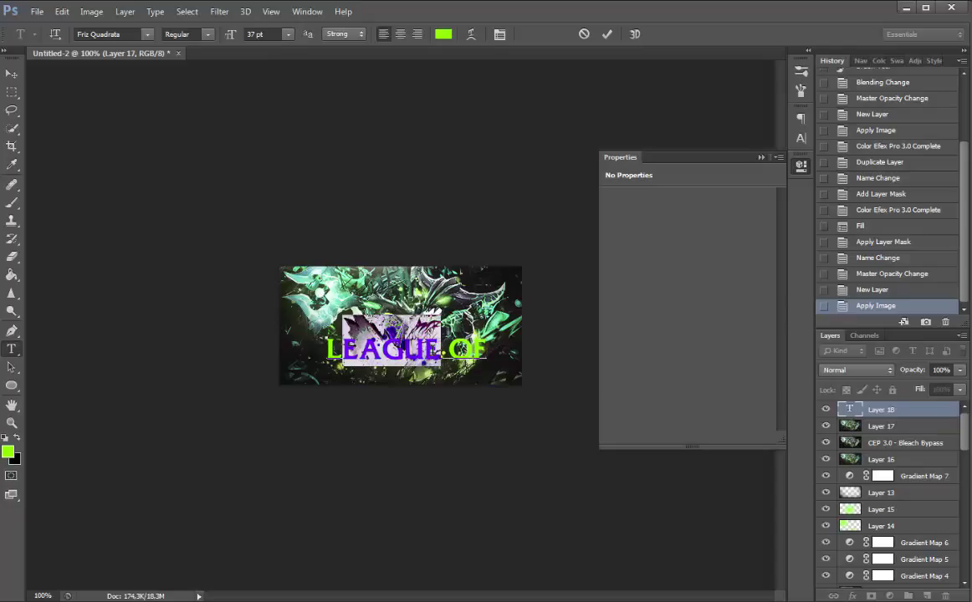
click(261, 36)
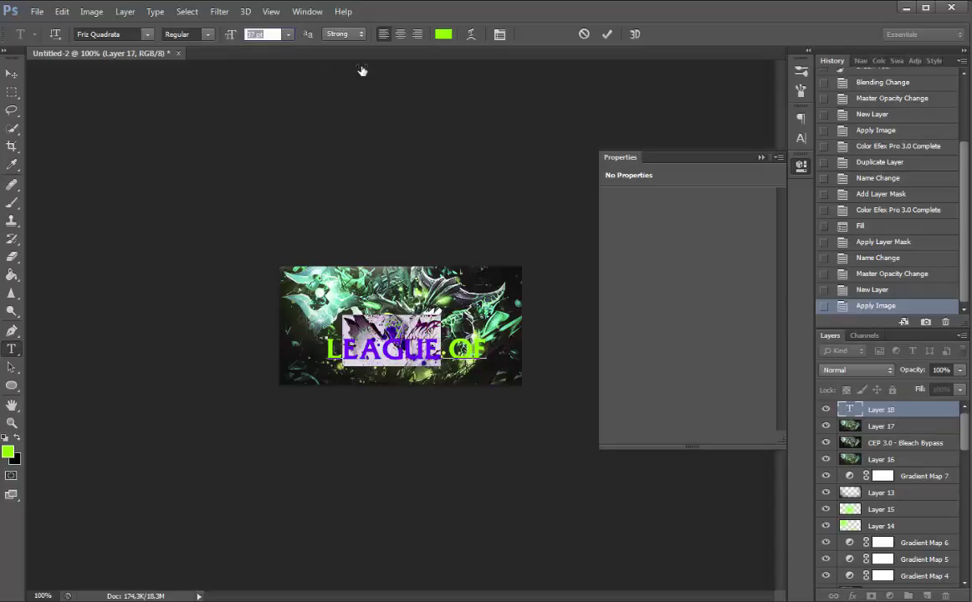
text(30)
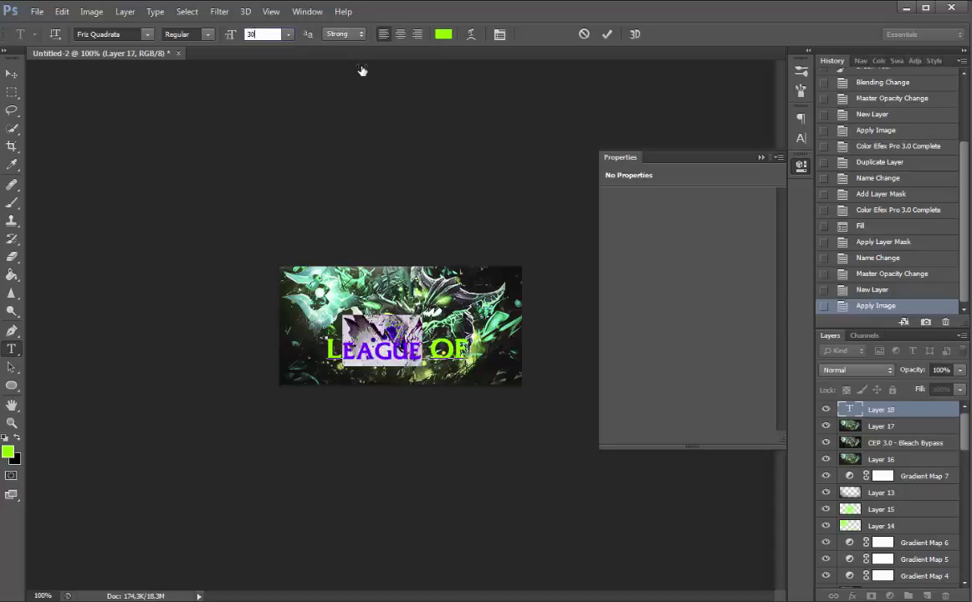
click(447, 347)
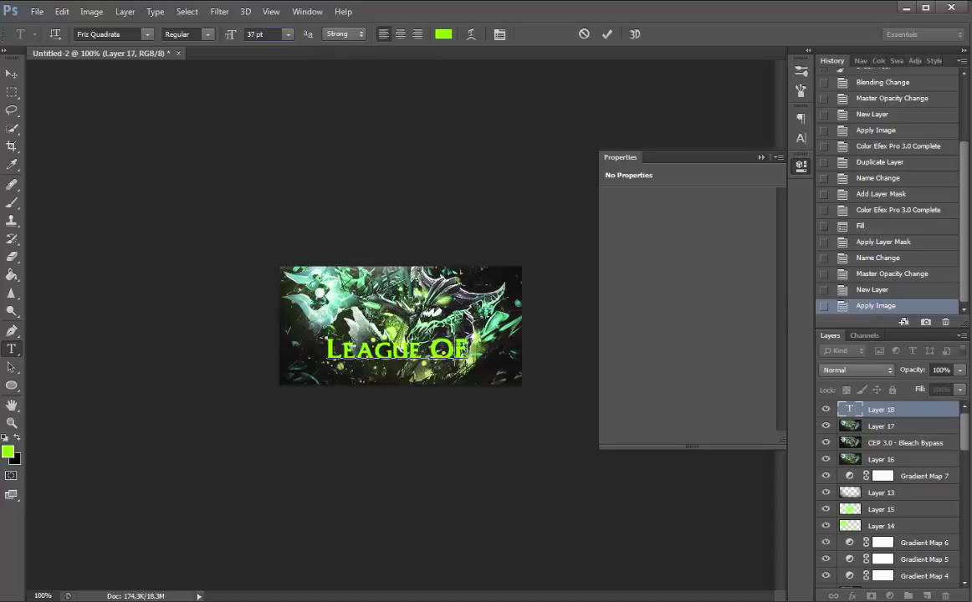
drag(469, 348, 454, 347)
click(229, 35)
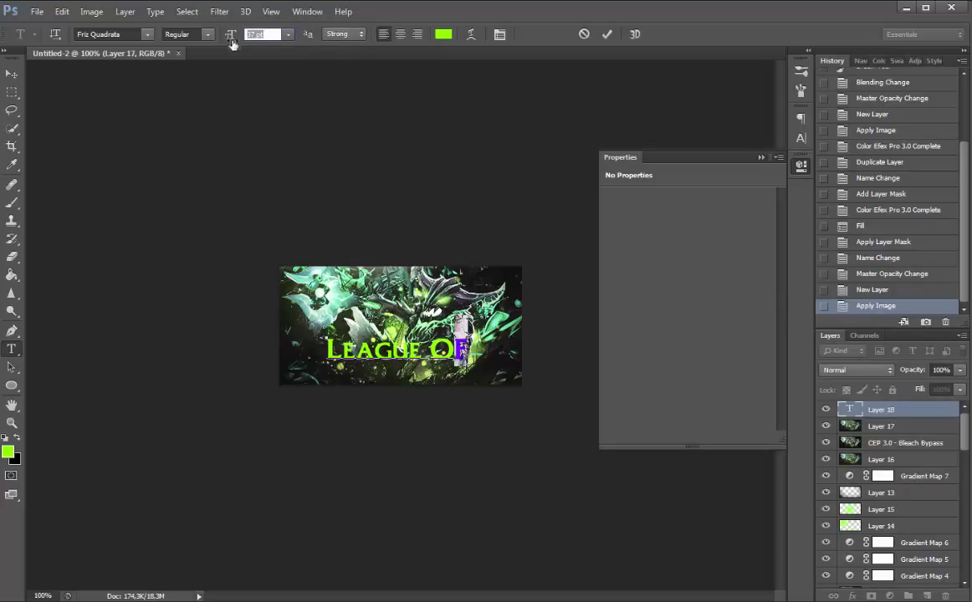
text(30)
Commit the "LEAGUE OF" text and move it slightly up on the banner
click(12, 76)
drag(375, 343, 375, 325)
drag(386, 284, 386, 284)
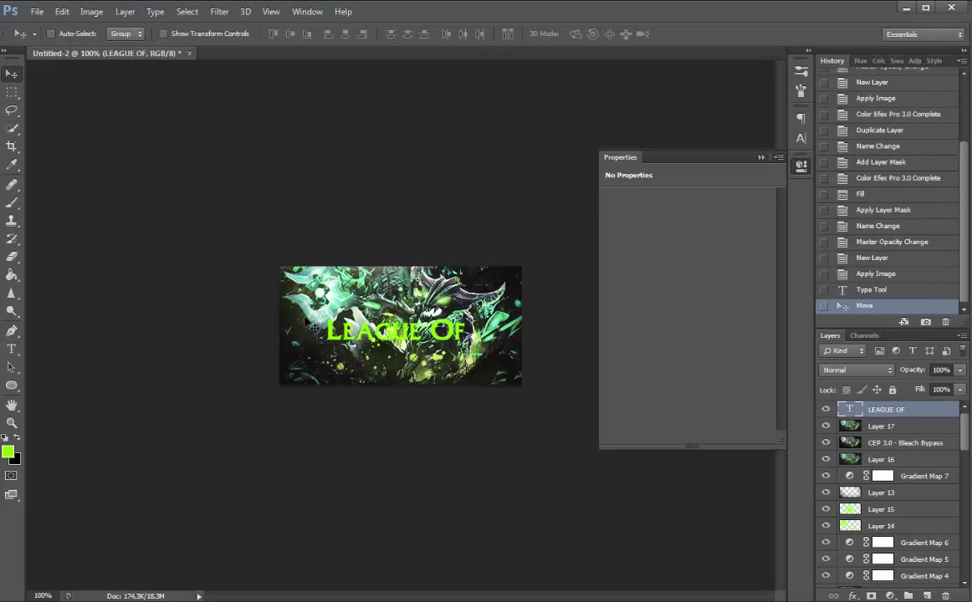
Try to change the font size of the whole "LEAGUE OF" text at once
click(15, 351)
click(415, 327)
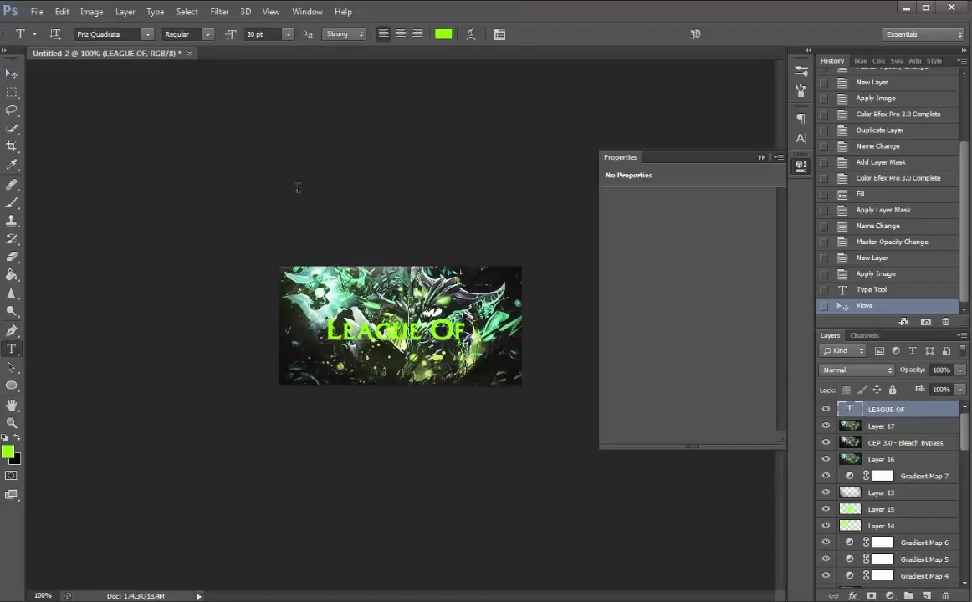
key(ctrl+a)
drag(235, 36, 215, 36)
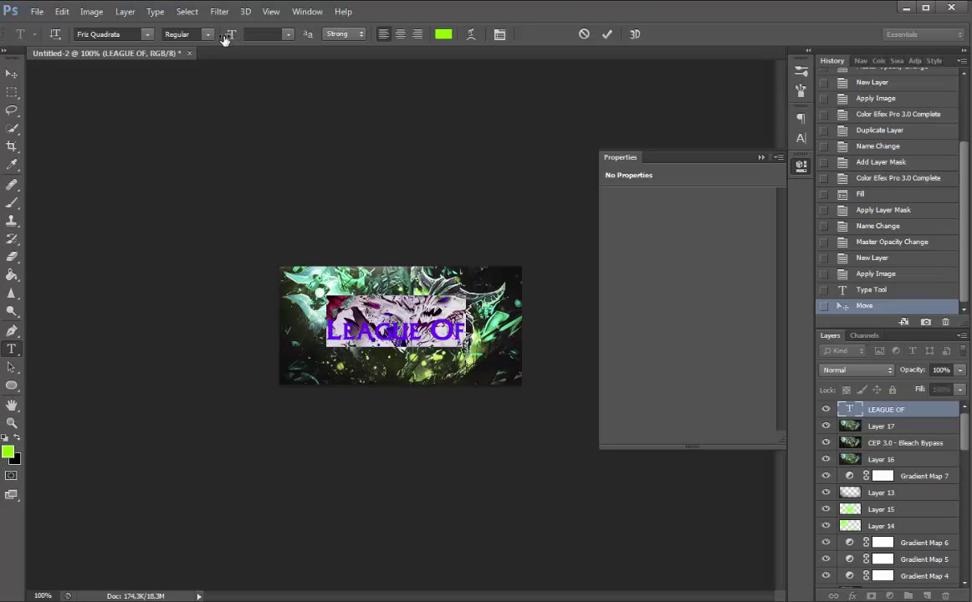
click(231, 36)
key(ctrl+Return)
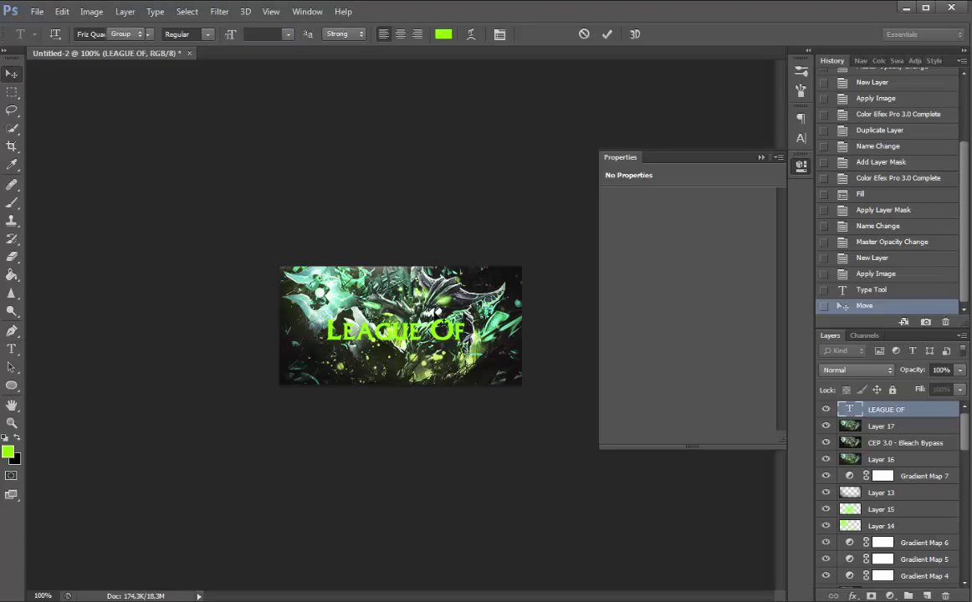
Scale the "LEAGUE OF" text down with Free Transform and place it at the banner's lower centre
key(ctrl+t)
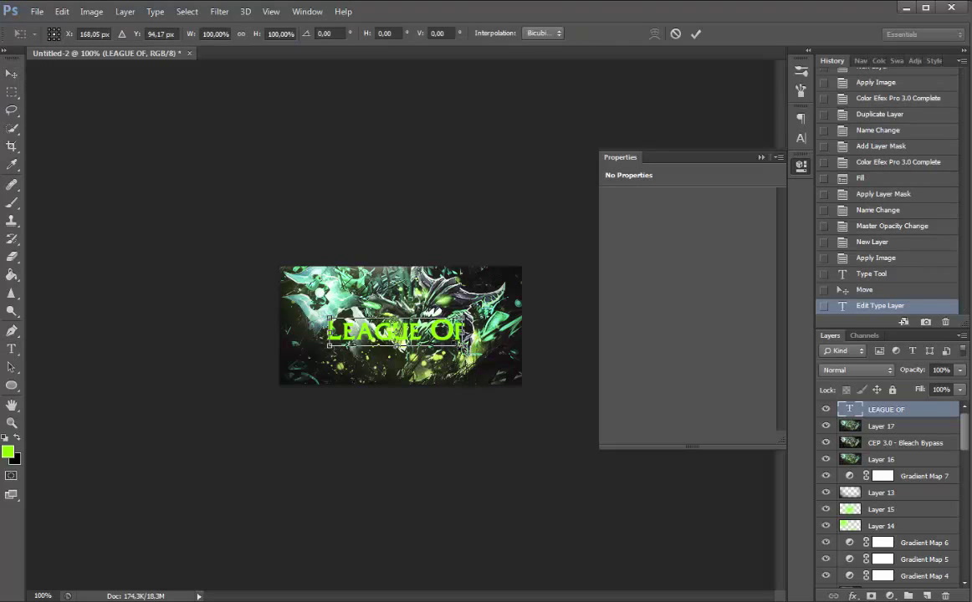
drag(465, 347, 474, 391)
key(Return)
Add a separate "LEGENDS" text layer in green 30 pt Friz Quadrata just above the "LEAGUE OF" text
click(10, 349)
click(368, 329)
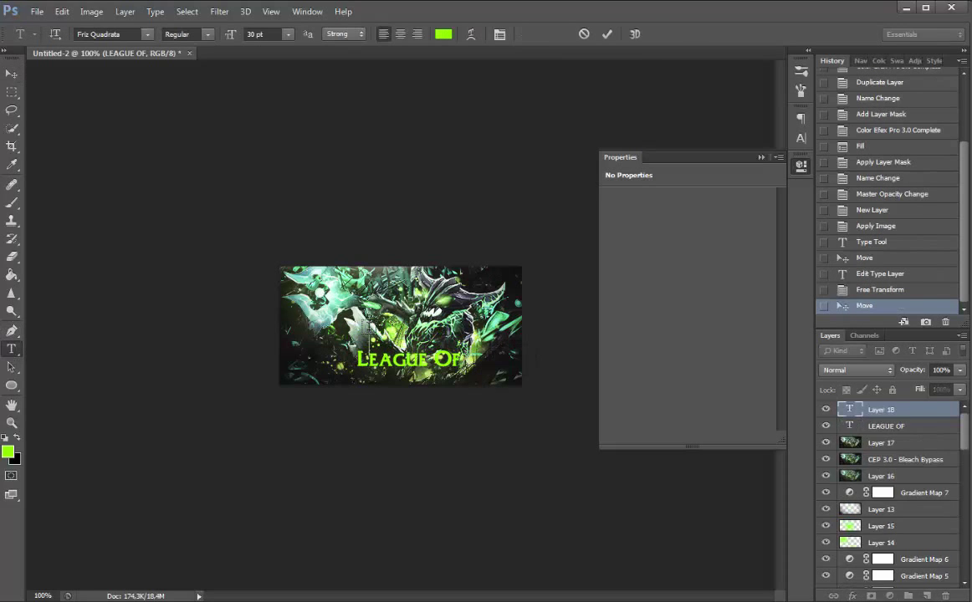
text(LEGENDS)
key(ctrl+a)
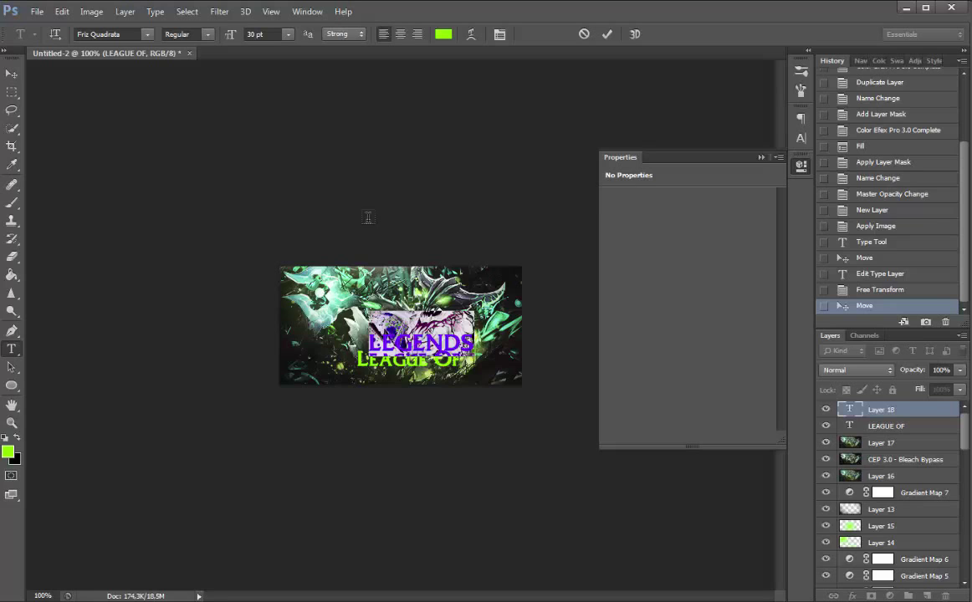
Set the initial "L" of "LEGENDS" to 37 pt and commit the text
click(448, 341)
drag(381, 342, 354, 341)
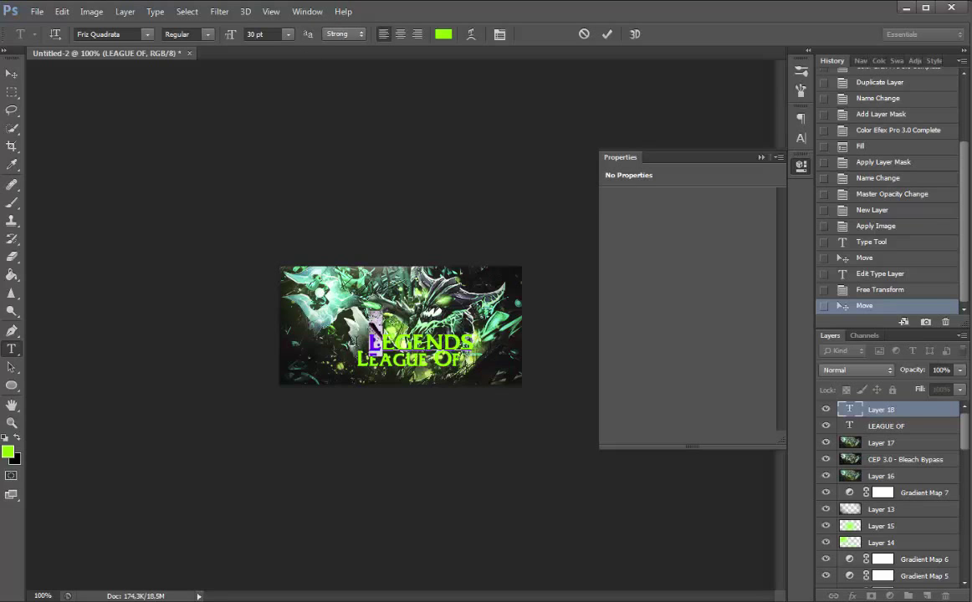
click(234, 38)
text(37)
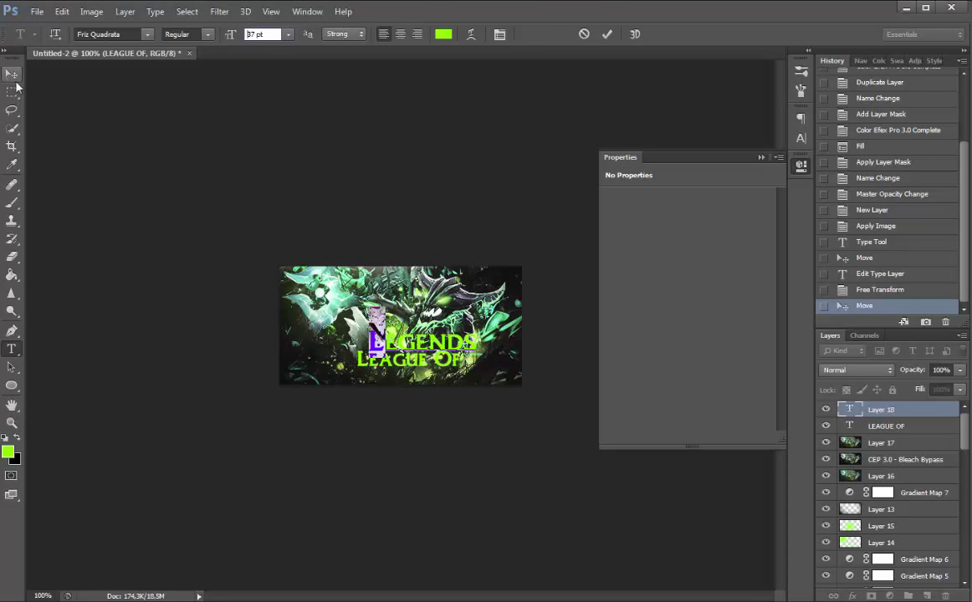
click(12, 73)
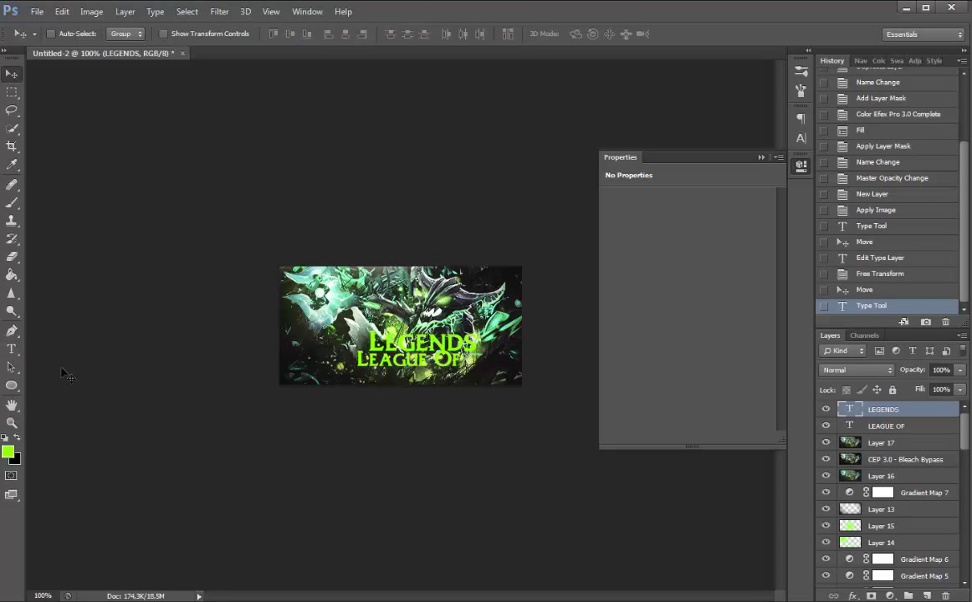
Scale the "LEGENDS" text down with Free Transform, centre it below "LEAGUE OF", and nudge both text layers slightly up
click(11, 349)
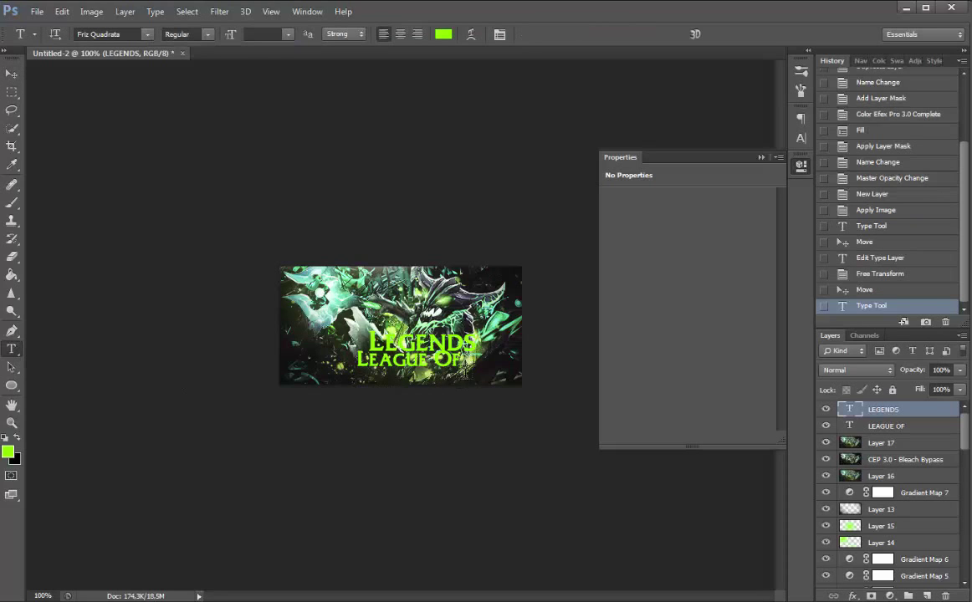
click(12, 74)
key(ctrl+t)
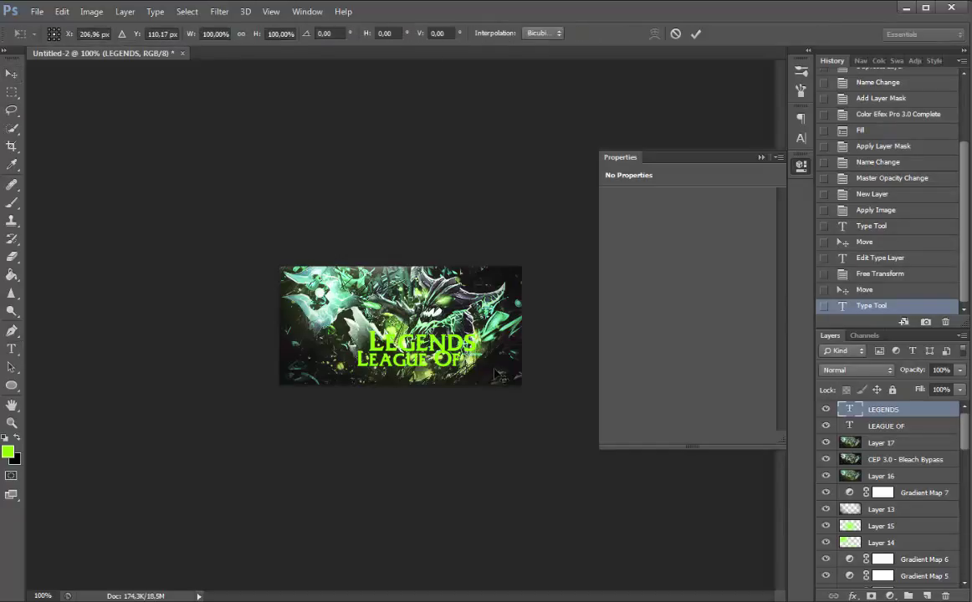
drag(477, 358, 466, 393)
key(Return)
ctrl+click(880, 427)
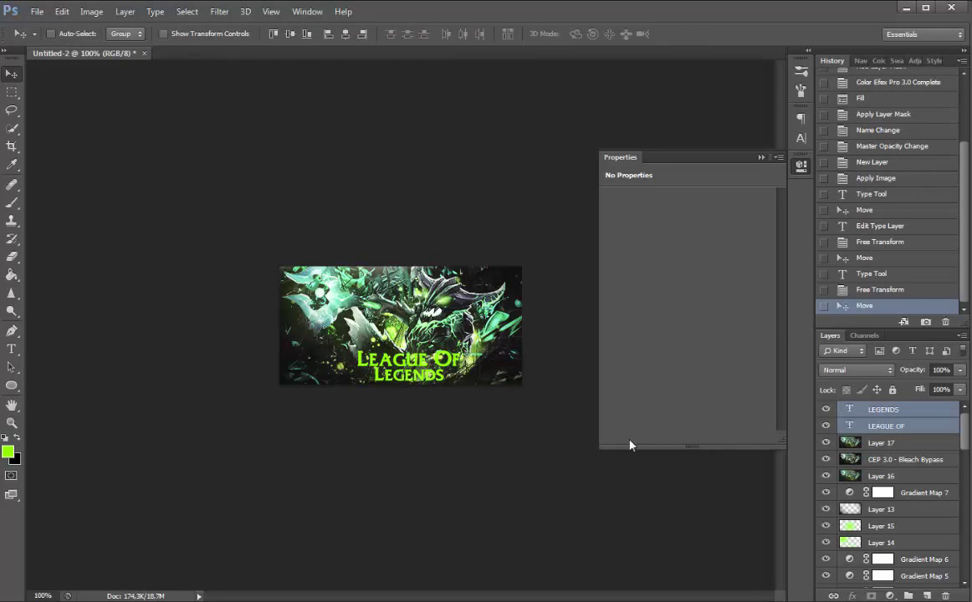
drag(515, 427, 512, 418)
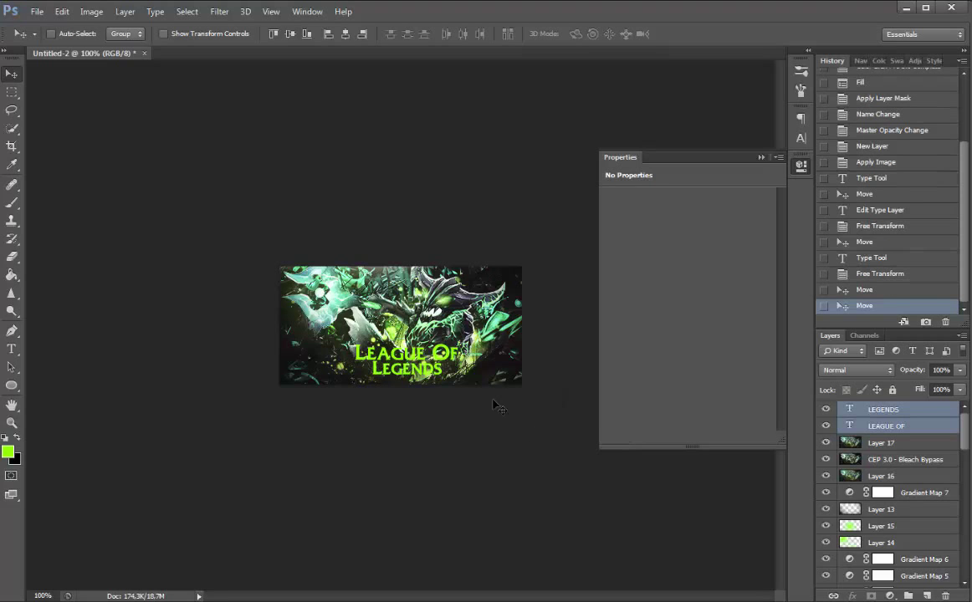
Recolour both the "LEAGUE OF" and "LEGENDS" text layers yellow (fff600) and commit the edits
click(12, 349)
click(443, 34)
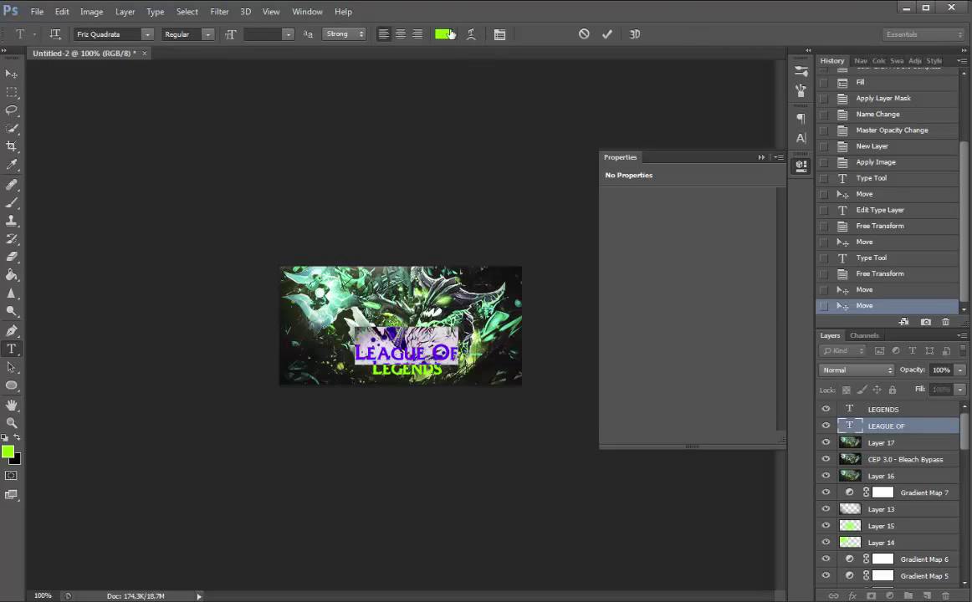
click(748, 490)
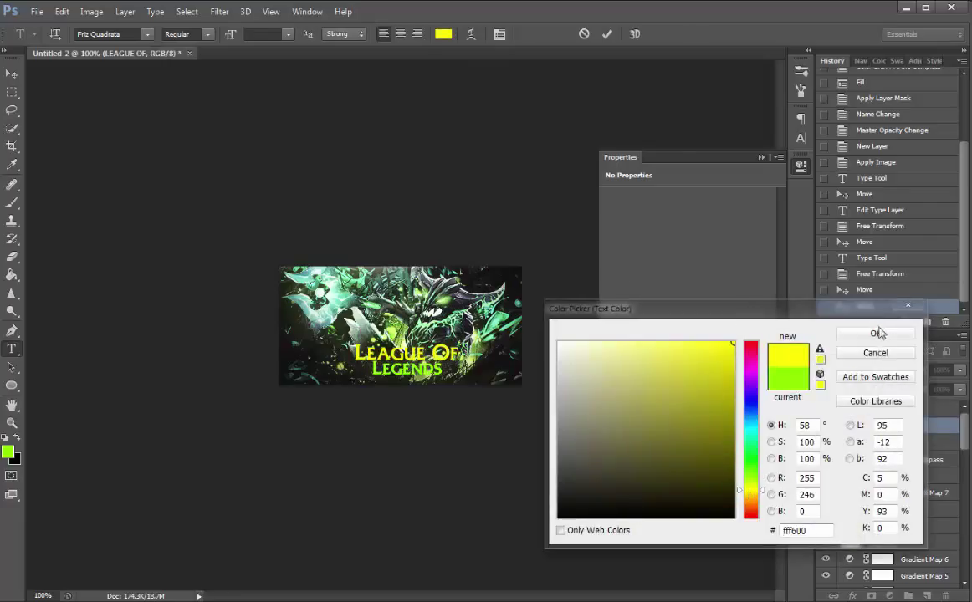
click(875, 333)
double_click(850, 409)
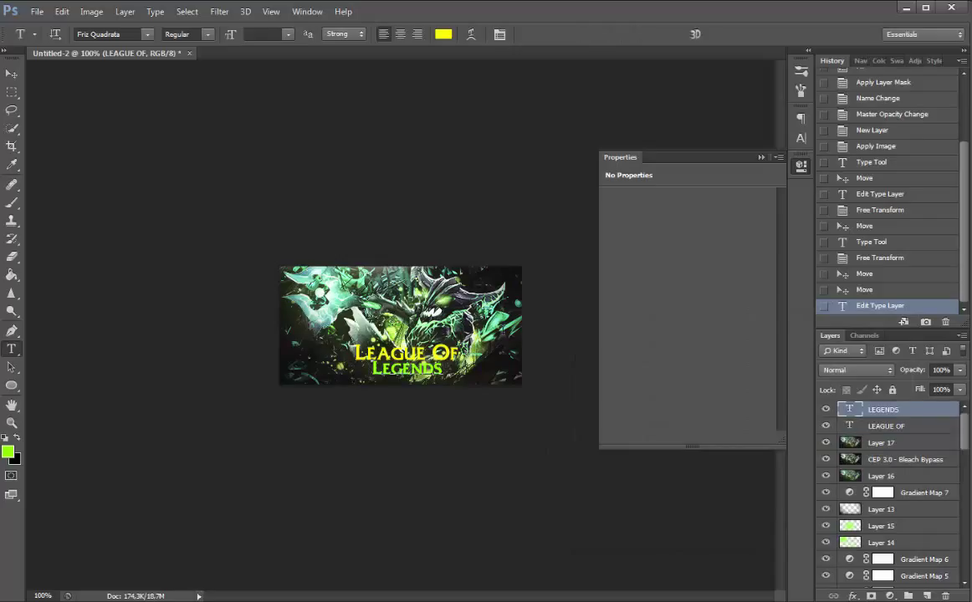
click(443, 35)
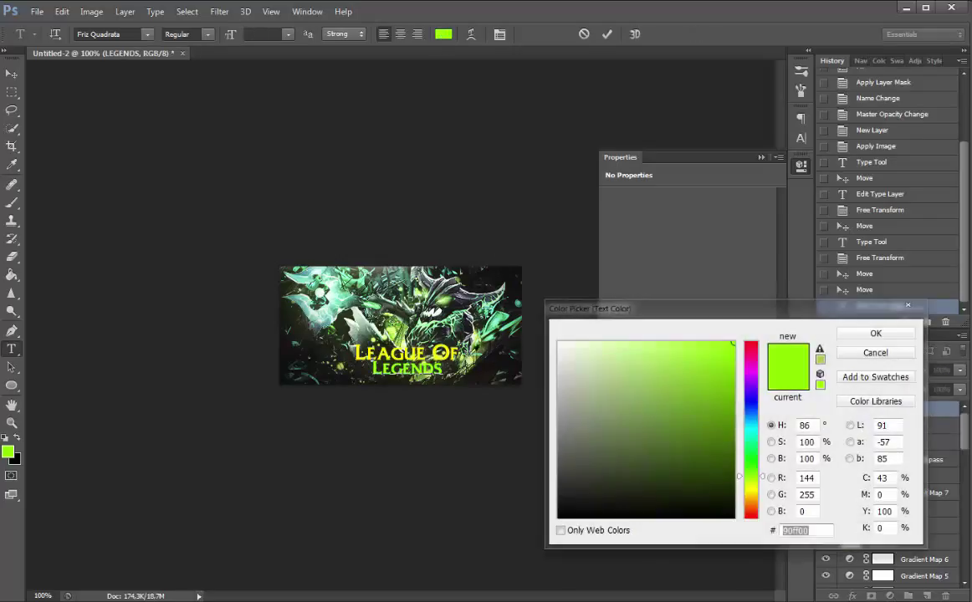
click(750, 490)
click(874, 333)
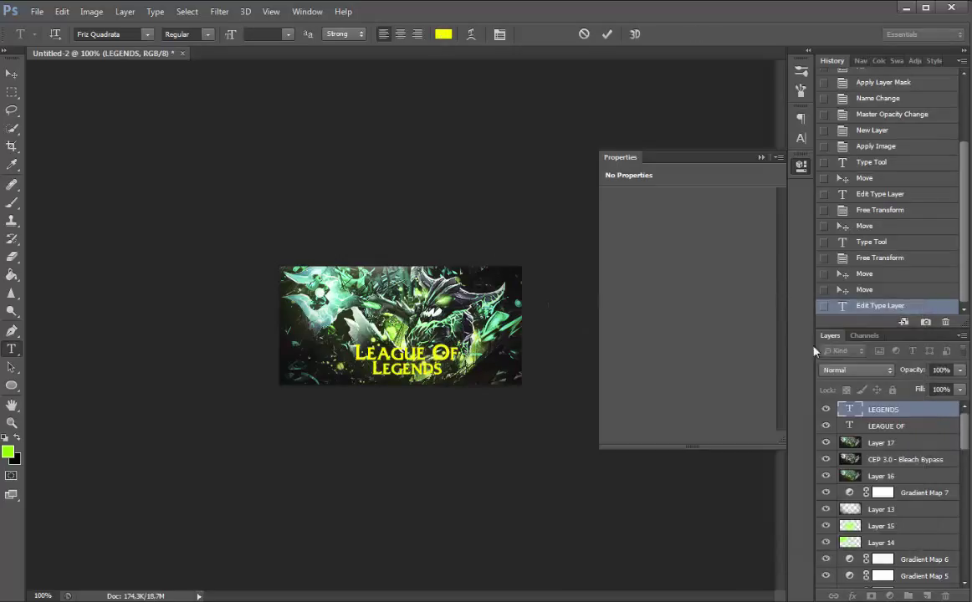
click(914, 409)
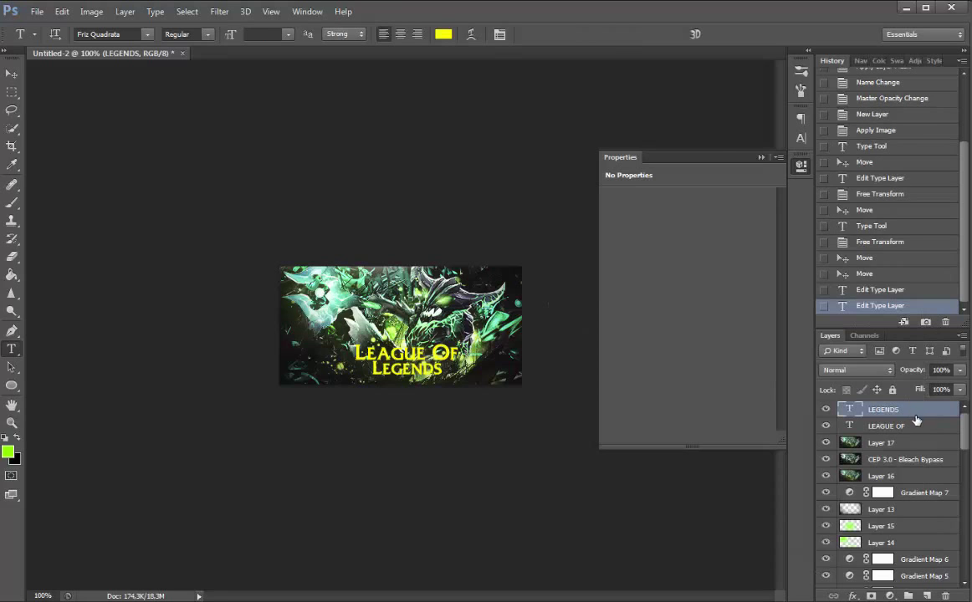
Add a Multiply drop shadow to the "LEGENDS" layer with distance 0 px, size 2 px and reduced opacity
right_click(914, 409)
click(786, 149)
click(556, 417)
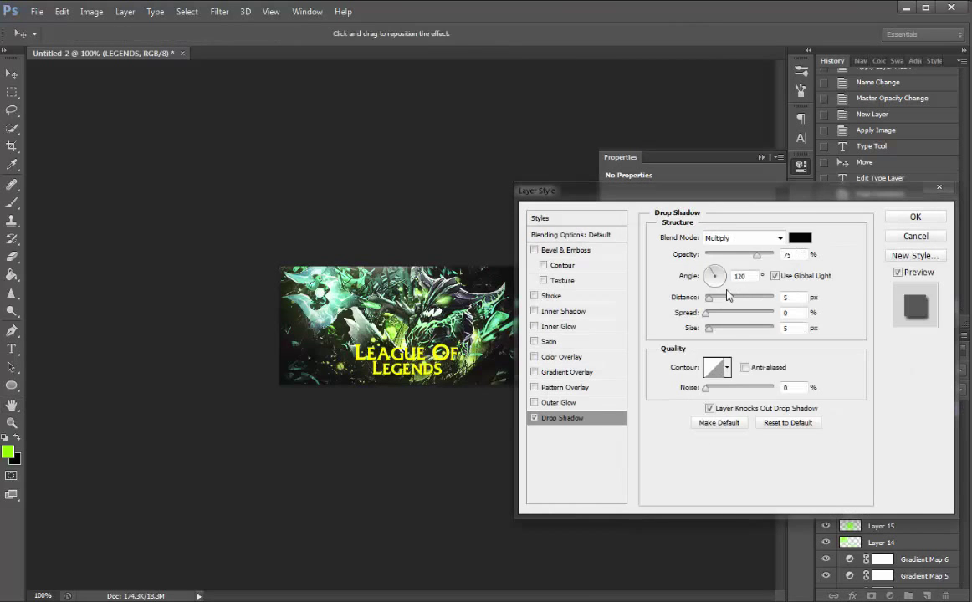
drag(709, 298, 688, 306)
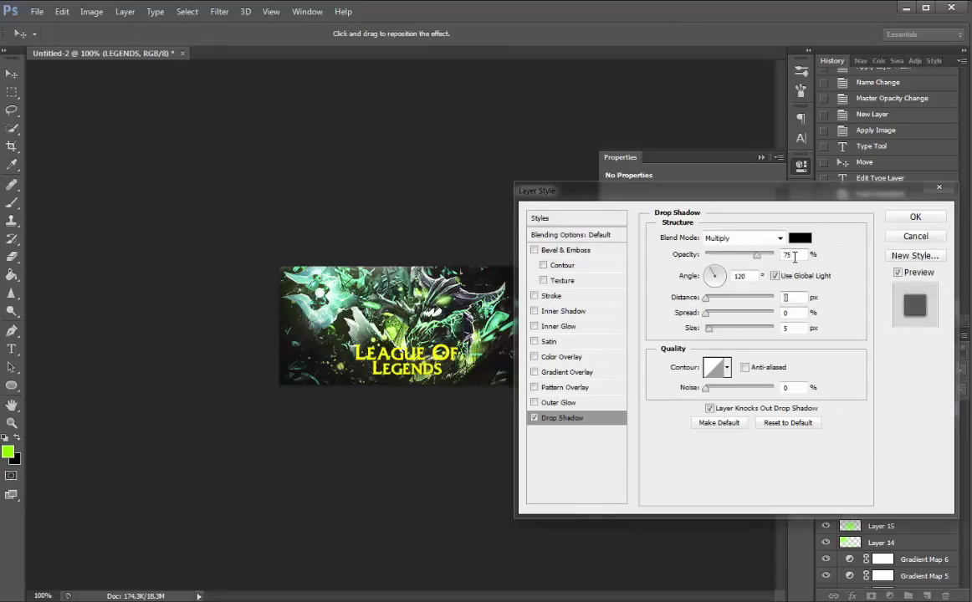
drag(797, 330, 754, 333)
text(2)
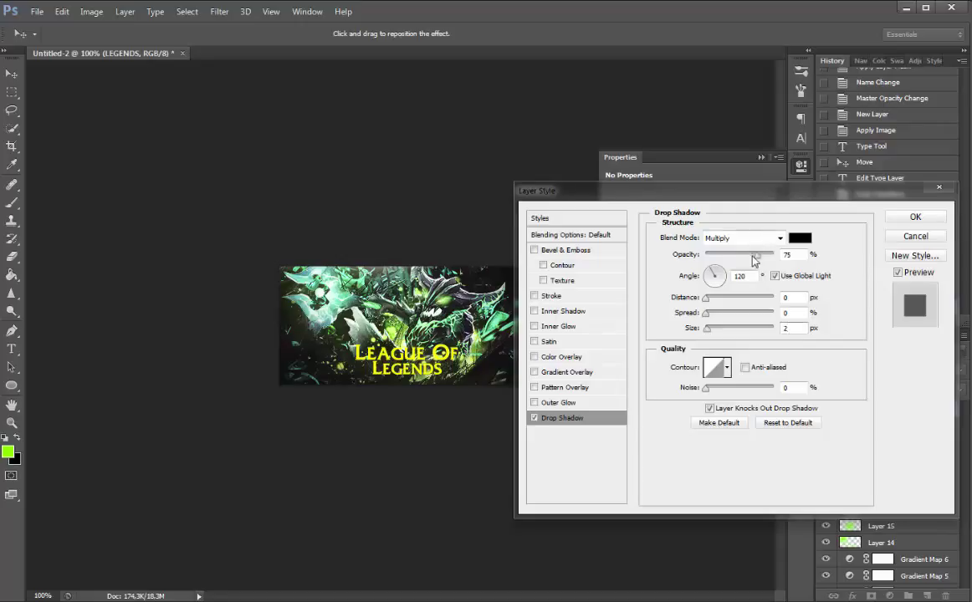
drag(755, 255, 741, 257)
Try a black-to-white linear gradient overlay at 150% scale on "LEGENDS", testing the Soft Light and Overlay blend modes
click(583, 375)
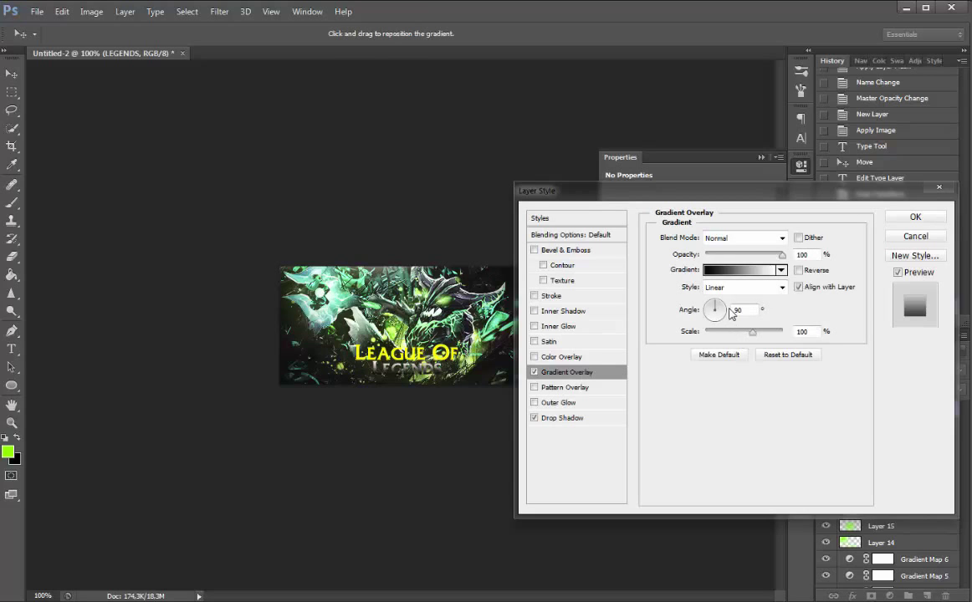
drag(751, 331, 781, 331)
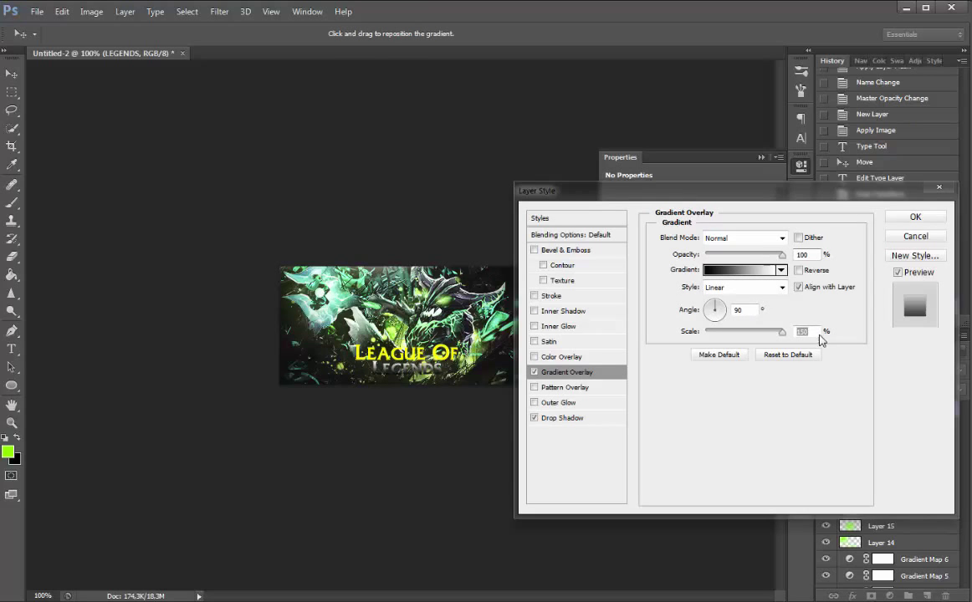
click(755, 241)
click(673, 397)
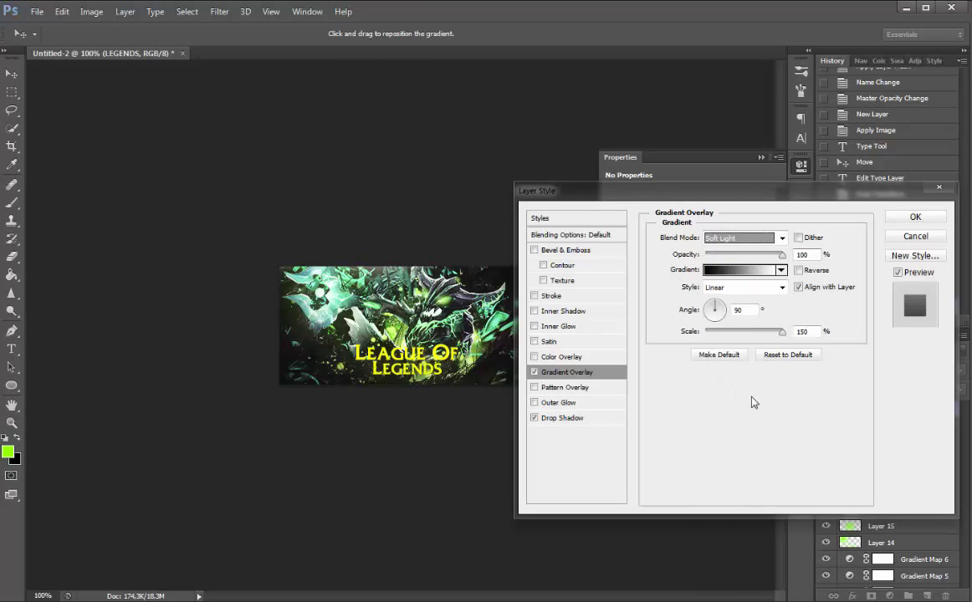
click(742, 238)
click(734, 430)
click(750, 240)
click(734, 424)
key(Tab)
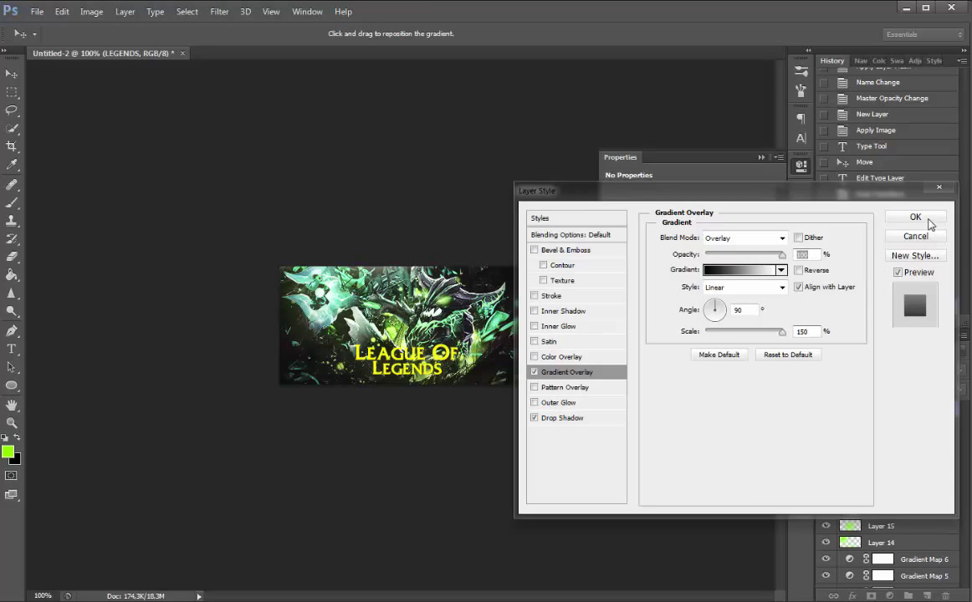
Apply the drop shadow style, then convert the "LEGENDS" layer to a Smart Object and rasterize it
key(Return)
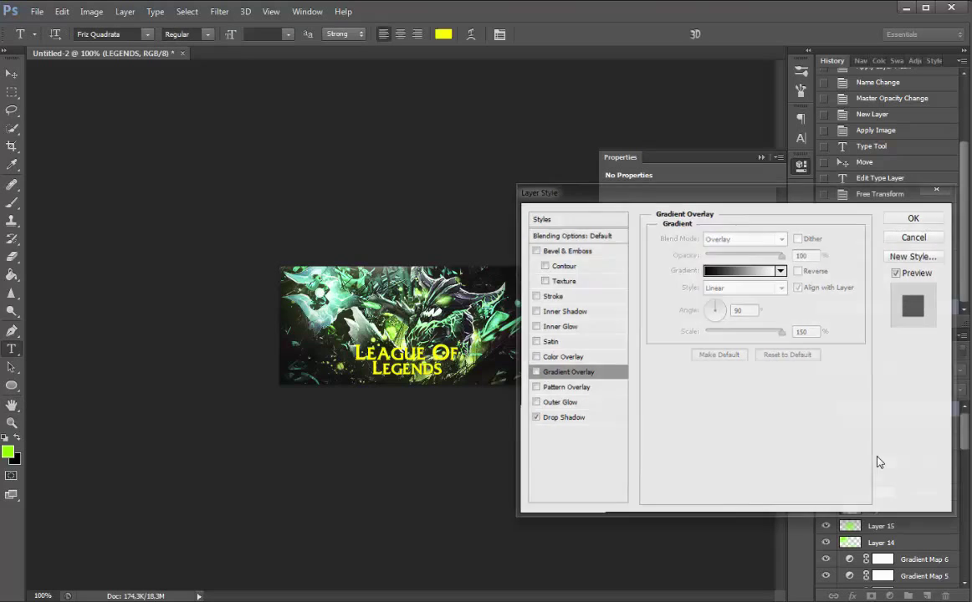
right_click(888, 411)
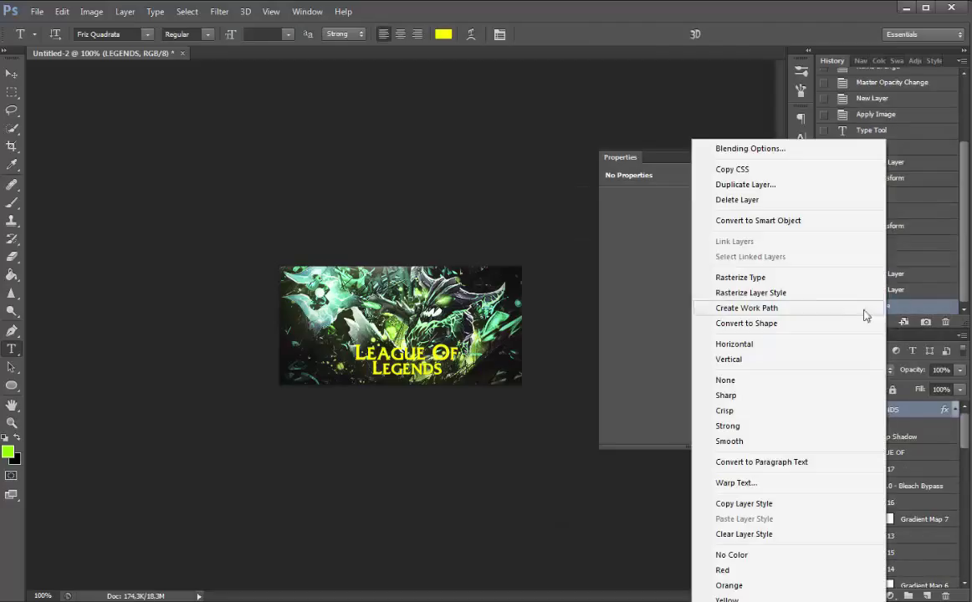
click(790, 222)
right_click(951, 413)
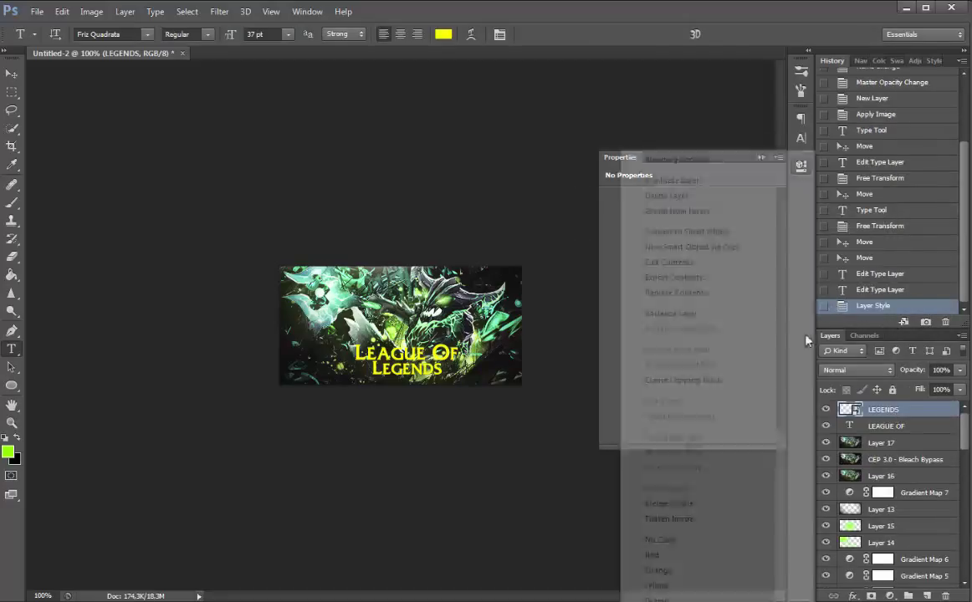
click(653, 319)
Add a gradient overlay to the rasterized "LEGENDS" layer with the Overlay blend mode
right_click(912, 409)
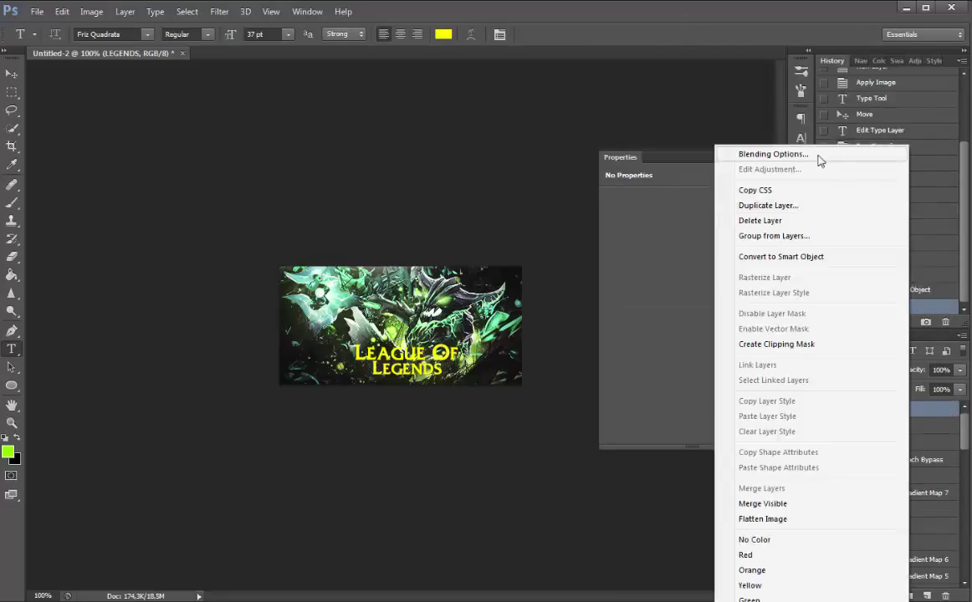
click(820, 157)
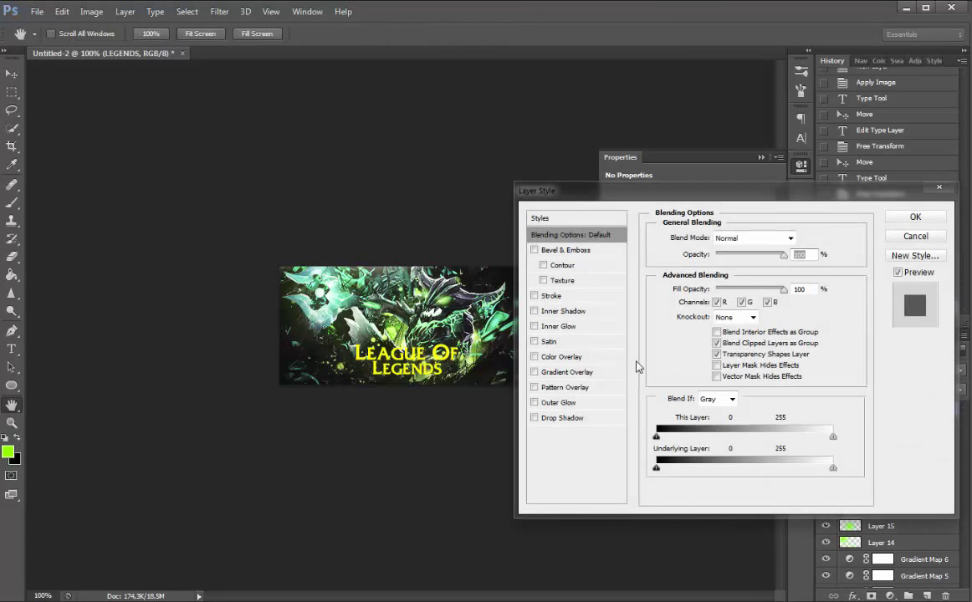
click(580, 373)
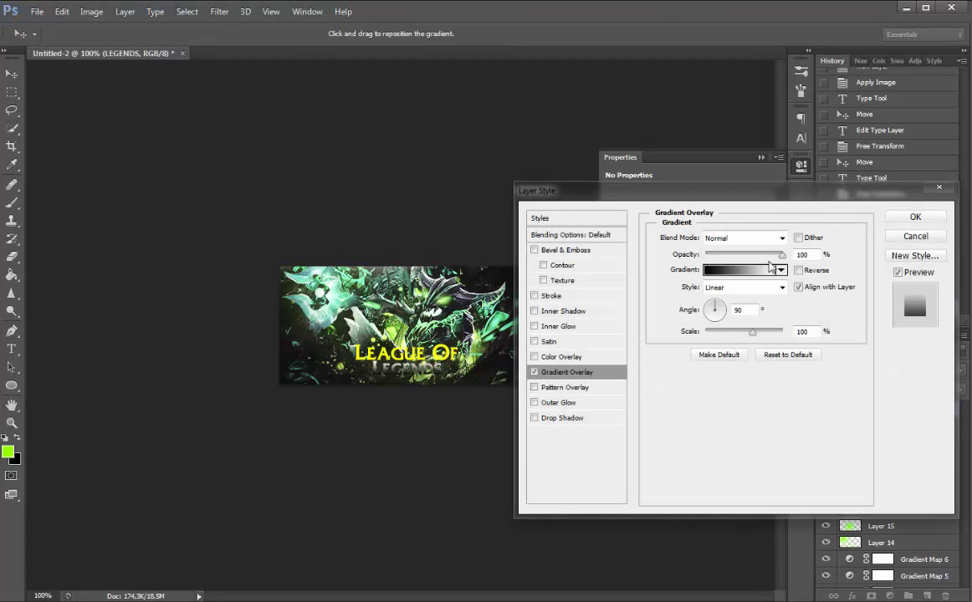
click(753, 238)
click(649, 383)
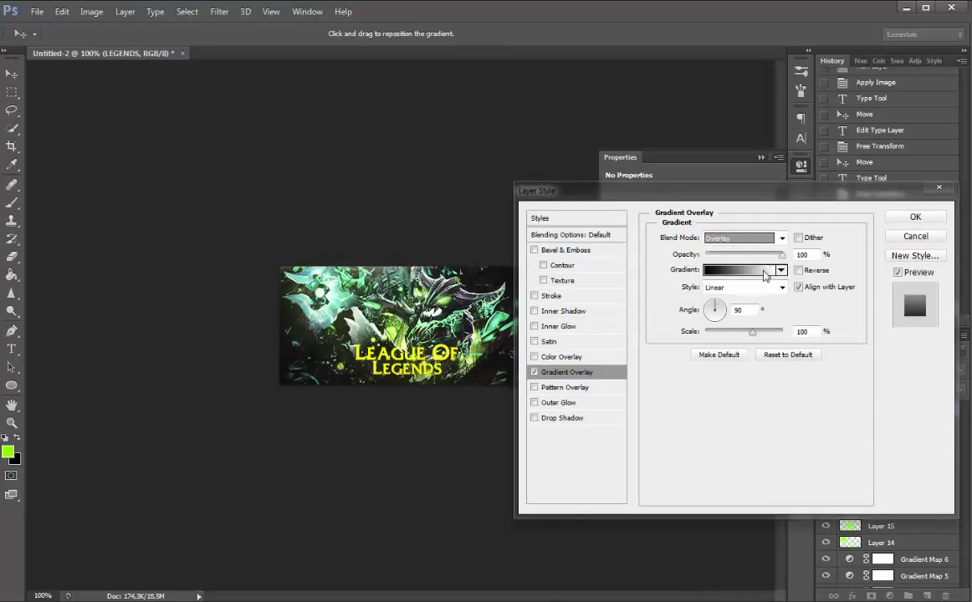
Edit the overlay's gradient and change its white end stop to golden yellow ecd304
click(736, 269)
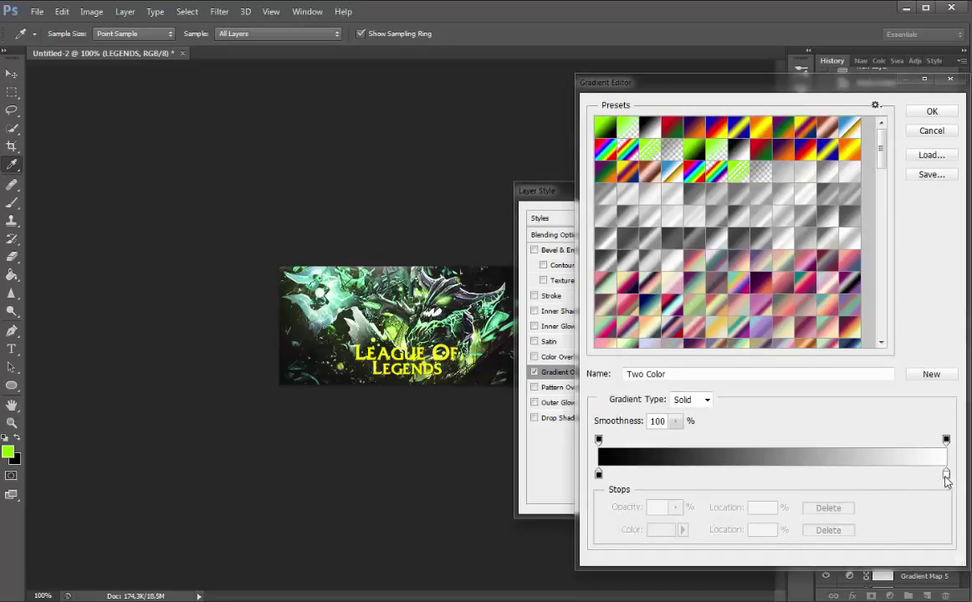
click(946, 474)
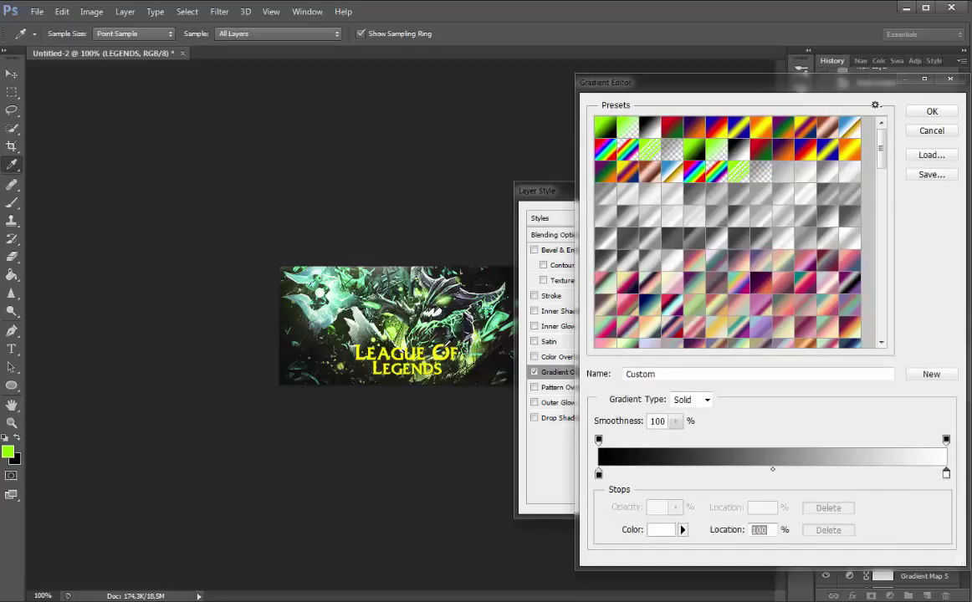
click(409, 366)
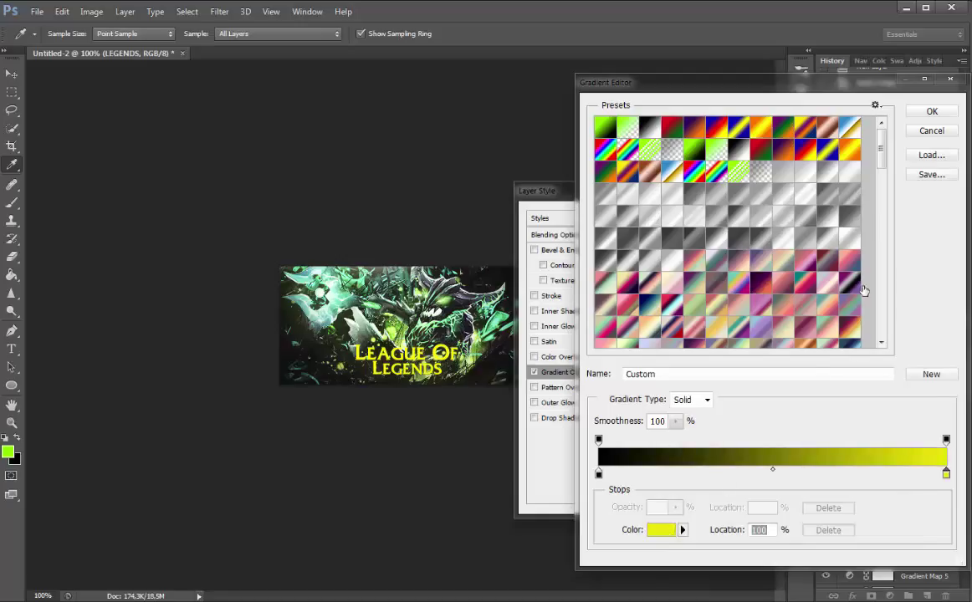
click(660, 530)
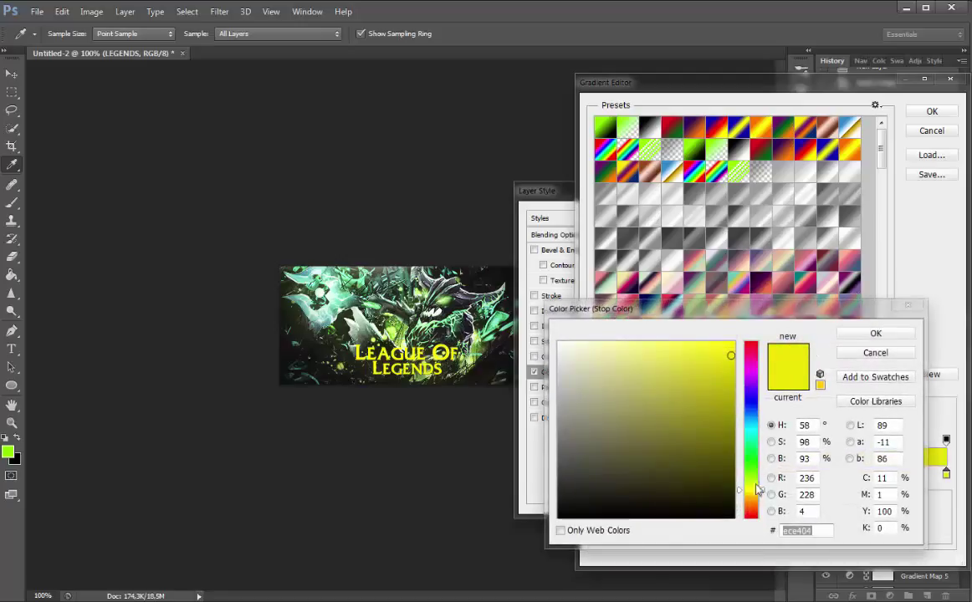
drag(756, 489, 755, 492)
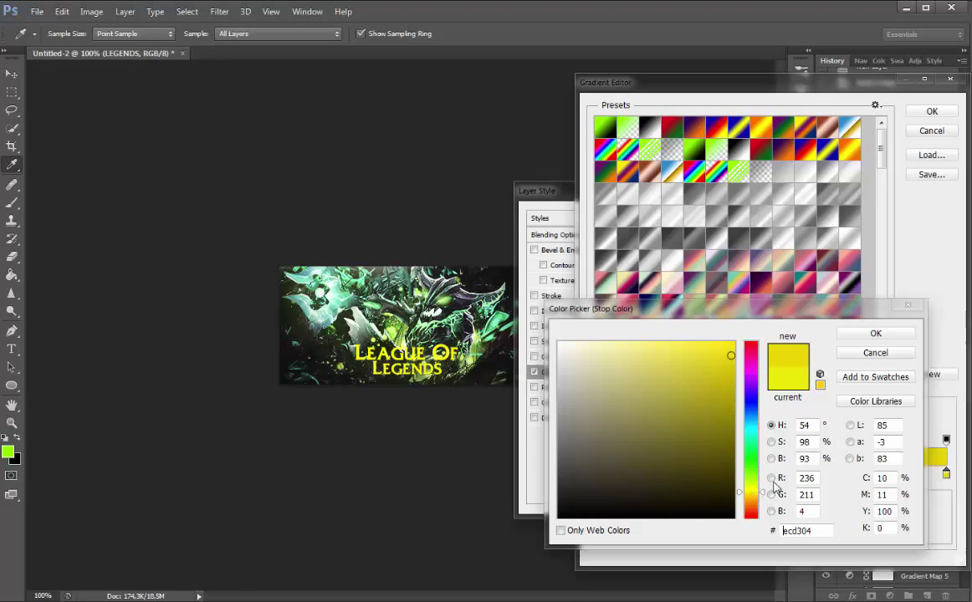
click(875, 333)
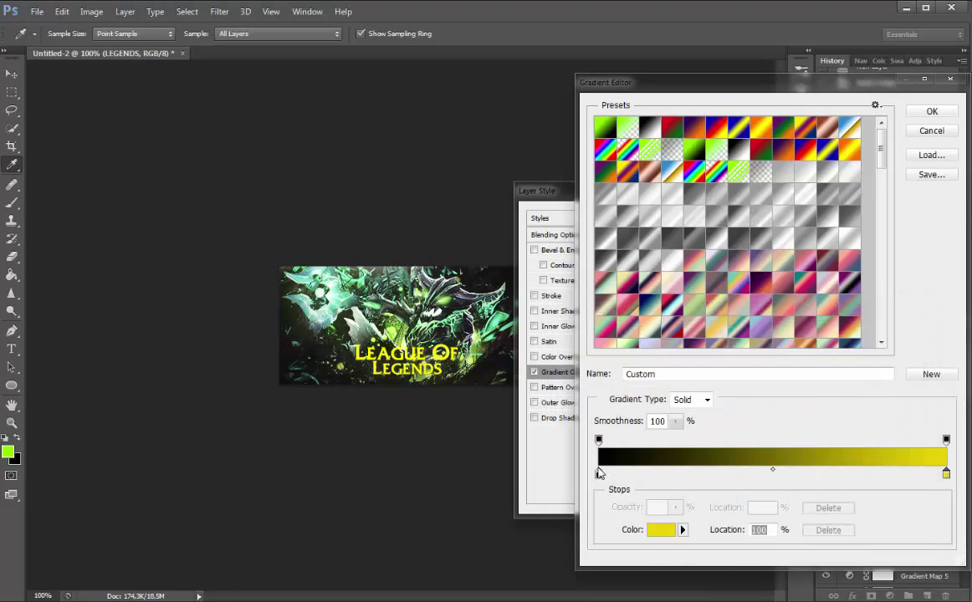
Change the gradient's black start stop to orange-red ff5400 and accept the edited gradient
click(599, 475)
click(660, 532)
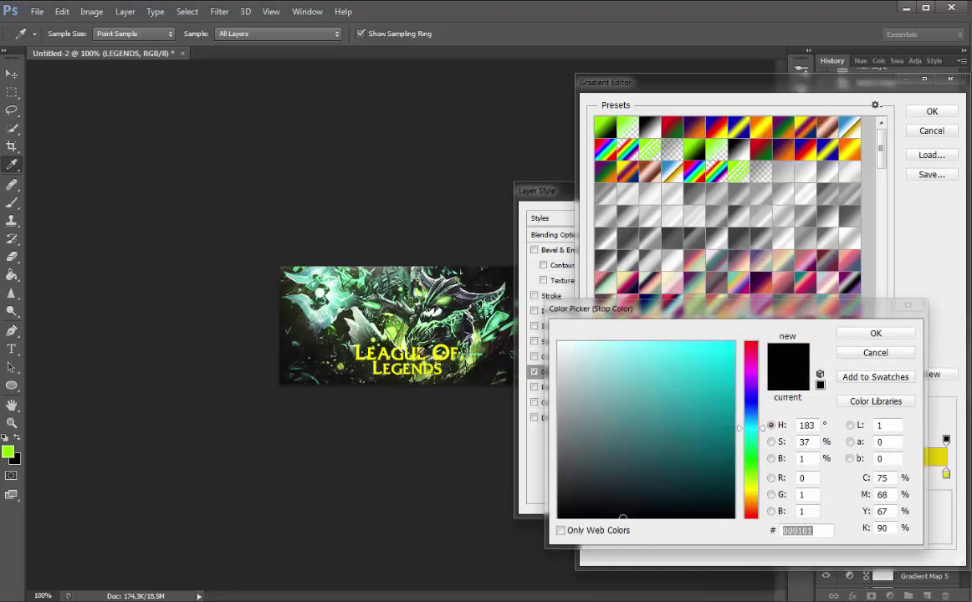
click(417, 354)
drag(753, 514, 750, 503)
drag(732, 372, 774, 335)
drag(750, 502, 751, 508)
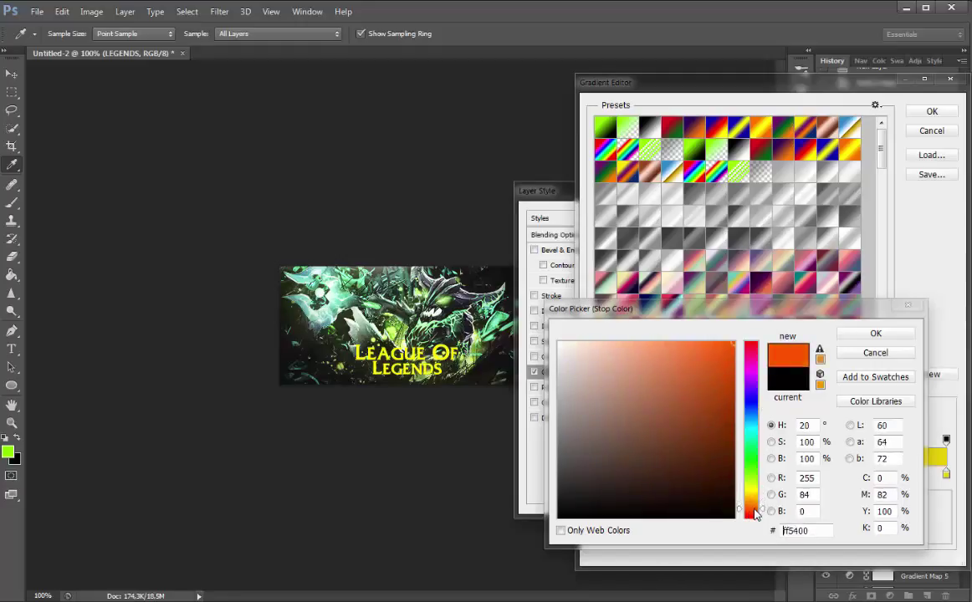
click(888, 334)
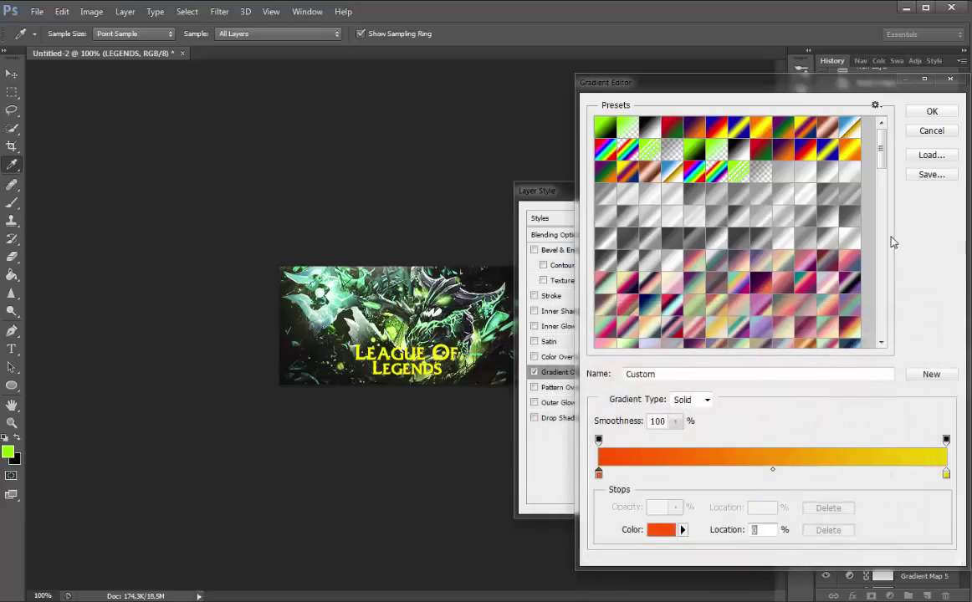
click(949, 113)
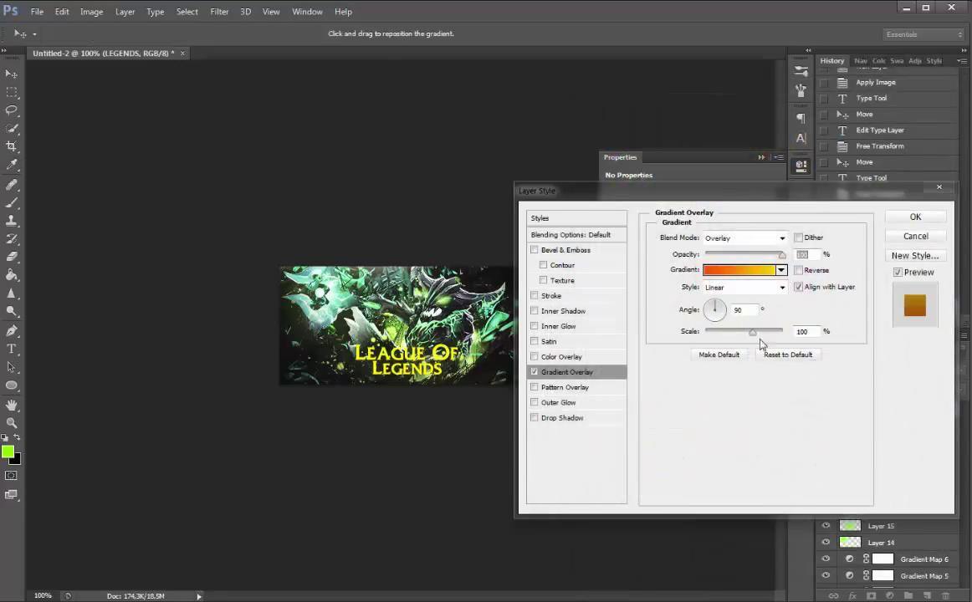
Set the gradient overlay to Normal blend mode and 150% scale, reposition the gradient on "LEGENDS", and apply it at about half opacity
click(738, 239)
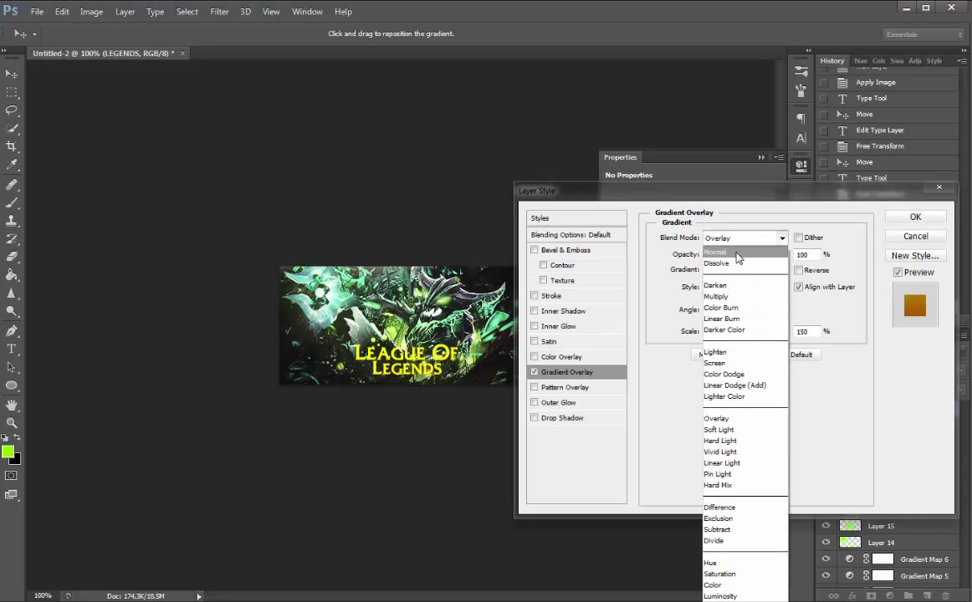
click(738, 249)
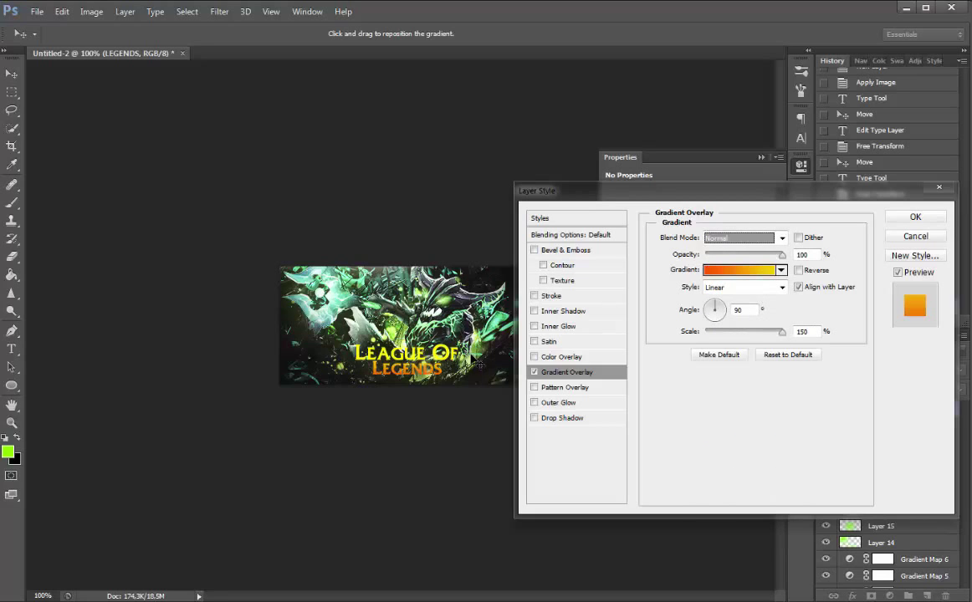
drag(431, 327, 476, 366)
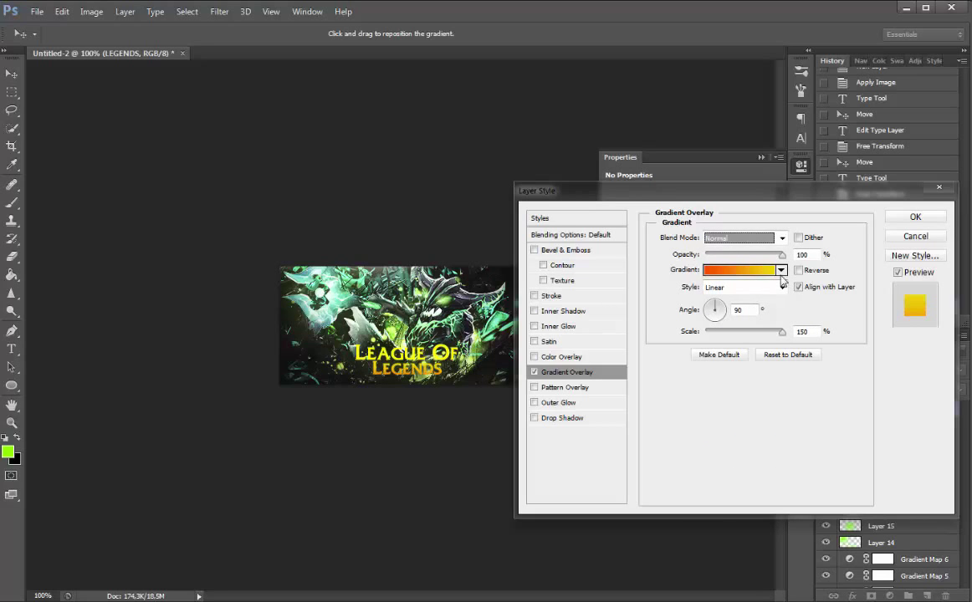
drag(783, 257, 742, 263)
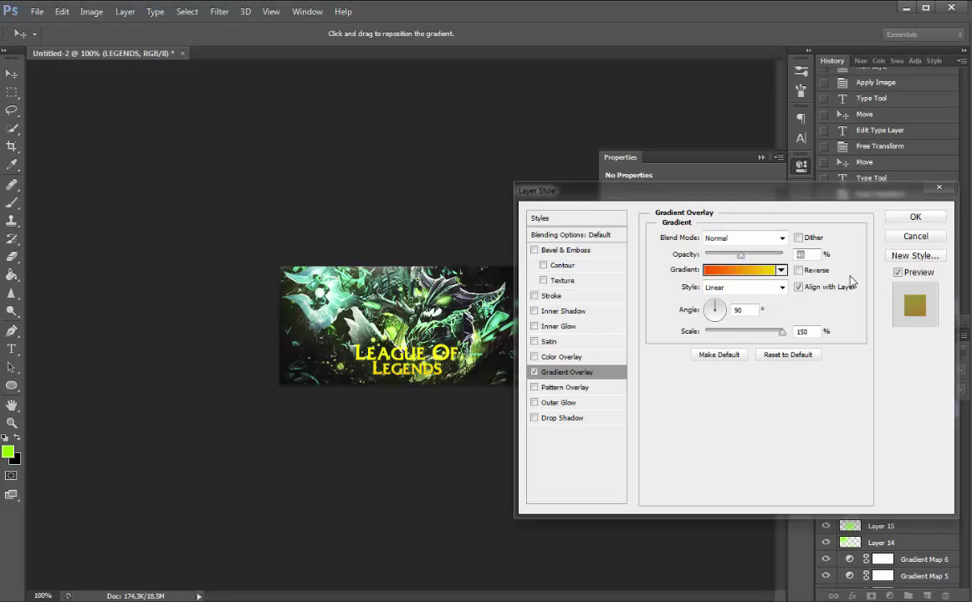
click(914, 218)
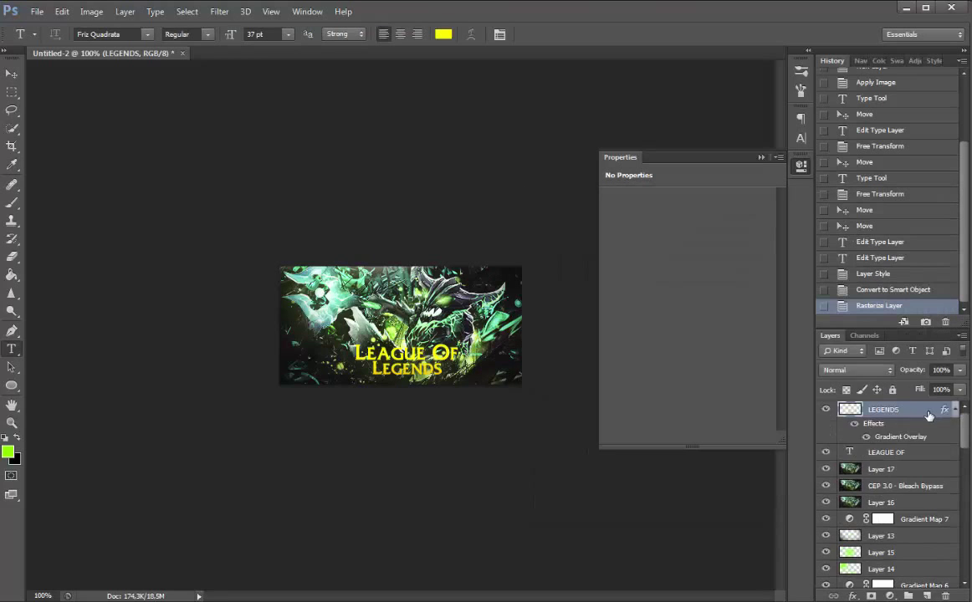
Add a drop shadow to the "LEAGUE OF" text layer with 52% opacity, 0 px distance and 2 px size
click(897, 452)
right_click(897, 452)
click(735, 147)
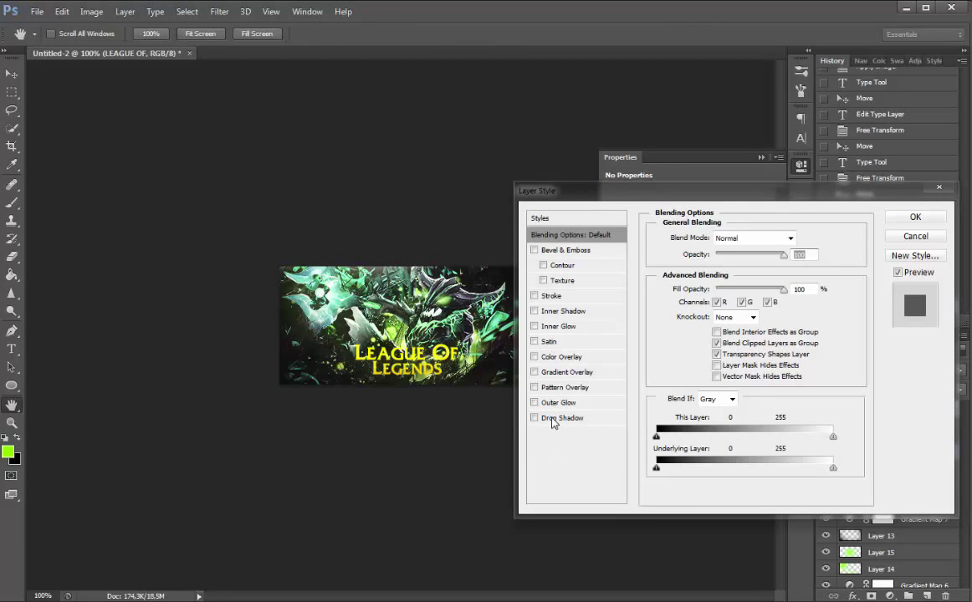
click(560, 418)
drag(757, 256, 750, 257)
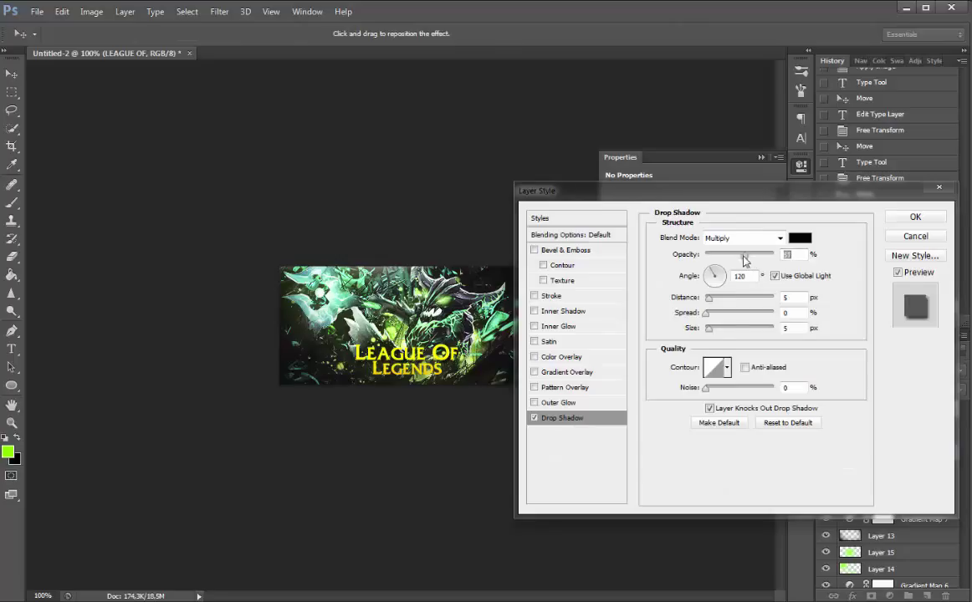
drag(708, 298, 667, 305)
double_click(792, 328)
text(2)
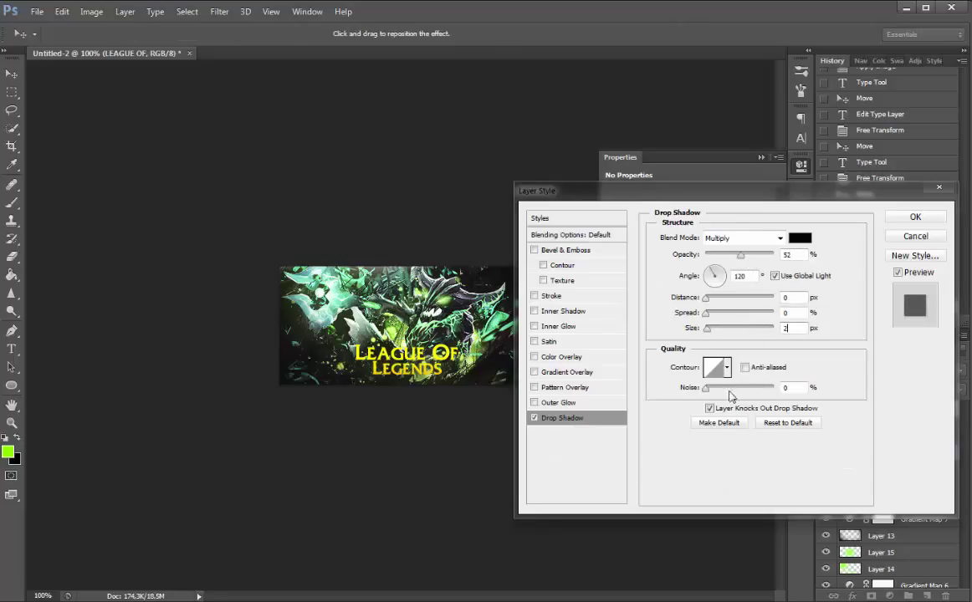
click(915, 216)
Convert the "LEAGUE OF" text layer to a Smart Object and rasterize it
right_click(842, 413)
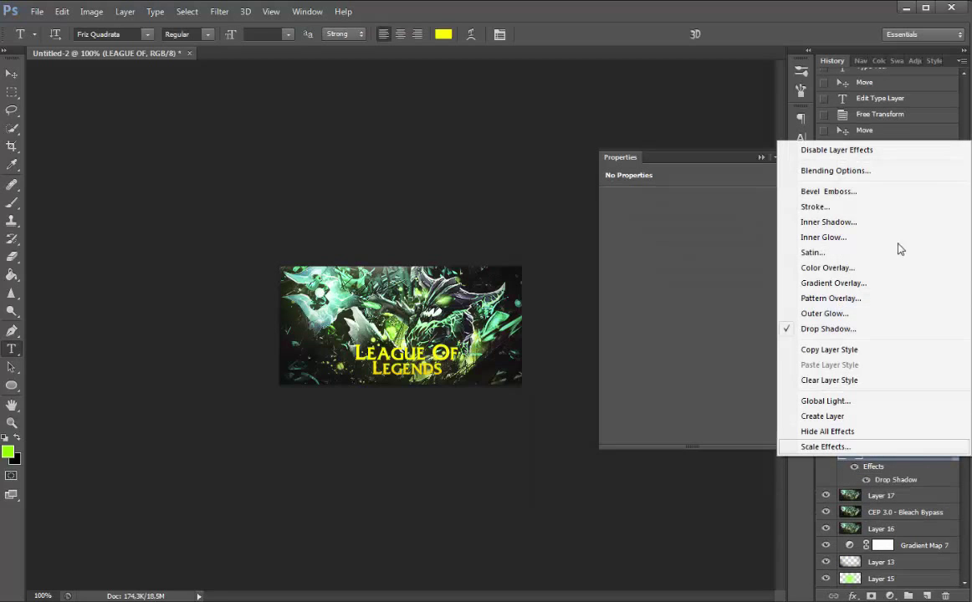
click(896, 467)
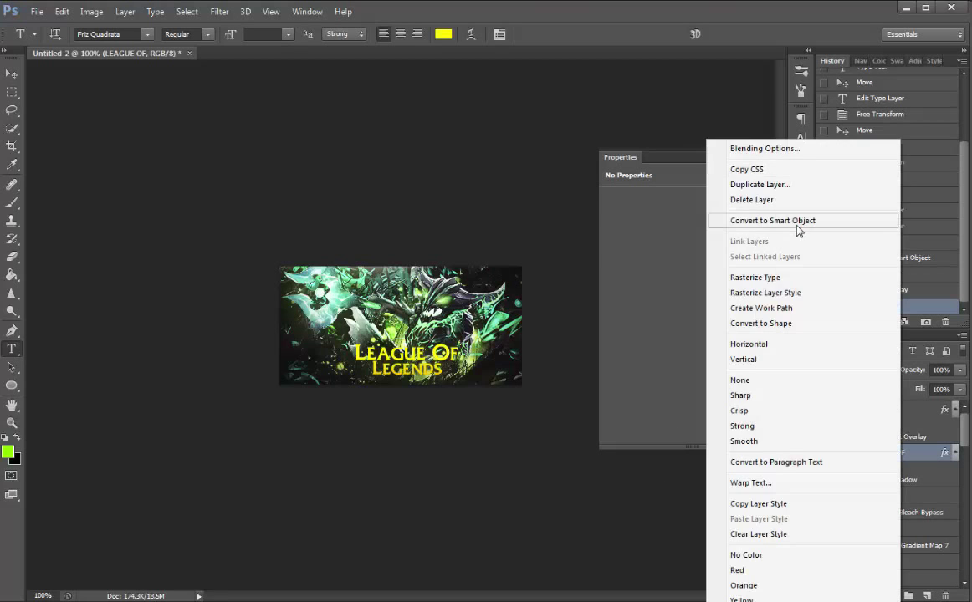
click(726, 220)
right_click(899, 452)
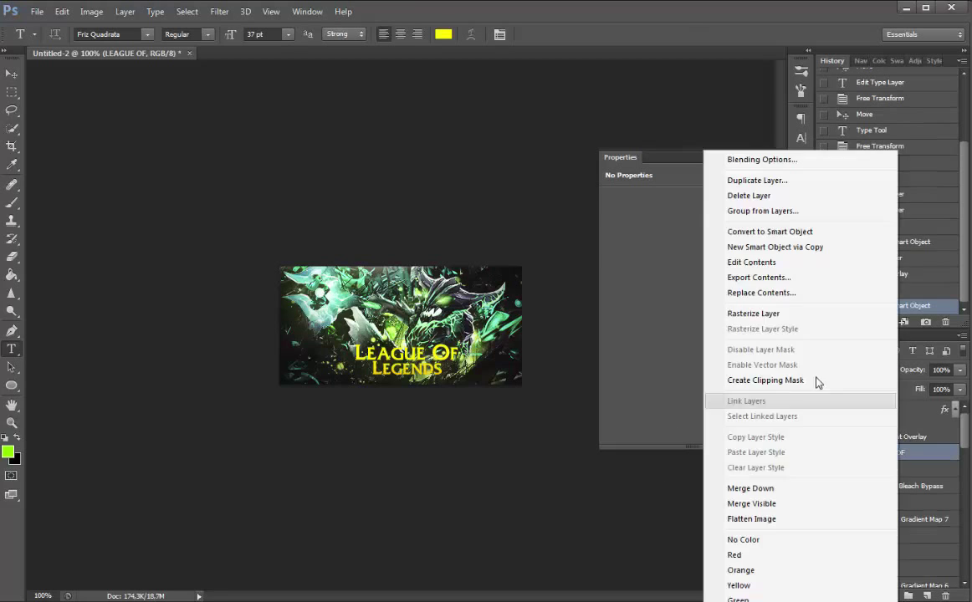
click(747, 315)
Copy the "LEGENDS" layer style onto the "LEAGUE OF" layer and nudge "LEAGUE OF" up slightly
right_click(882, 409)
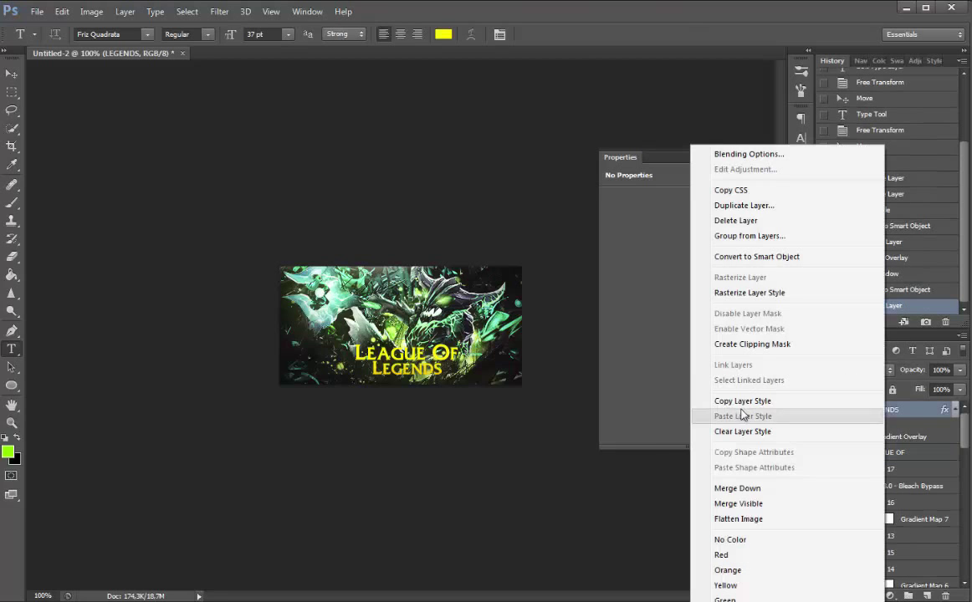
click(742, 400)
right_click(898, 452)
click(756, 415)
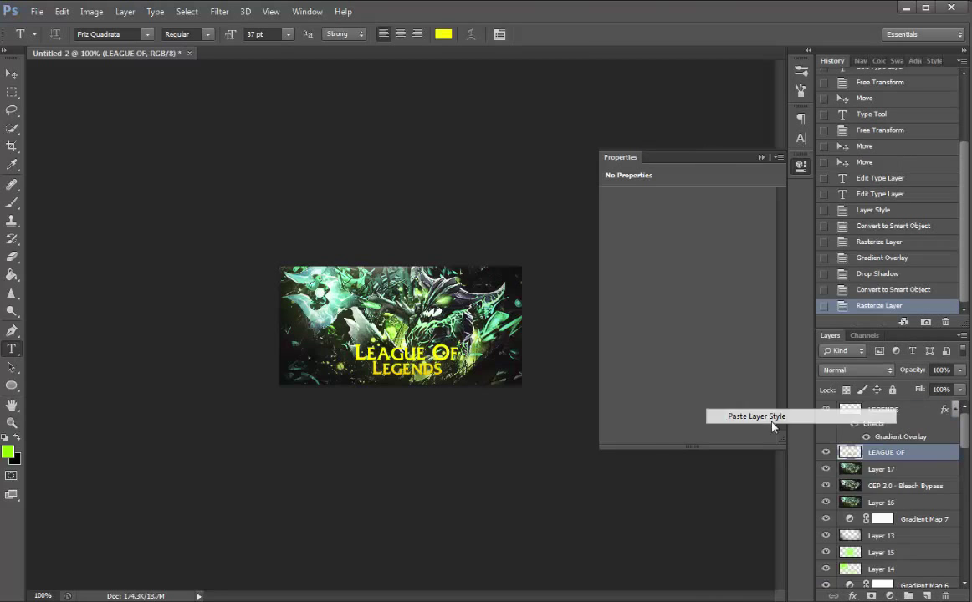
click(12, 74)
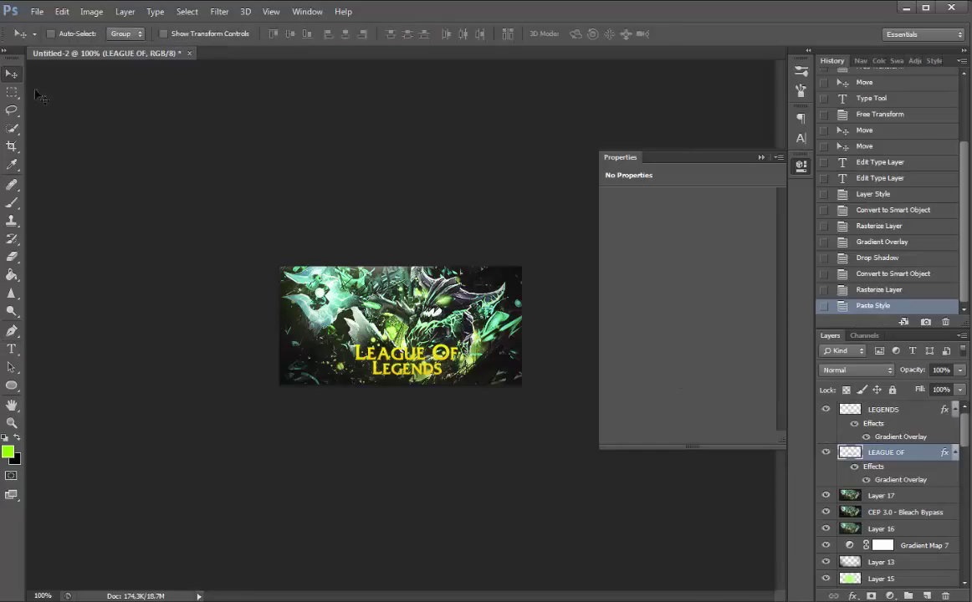
key(Up)
Scale the "LEGENDS" and "LEAGUE OF" layers down together and place them near the banner's bottom edge
ctrl+click(899, 410)
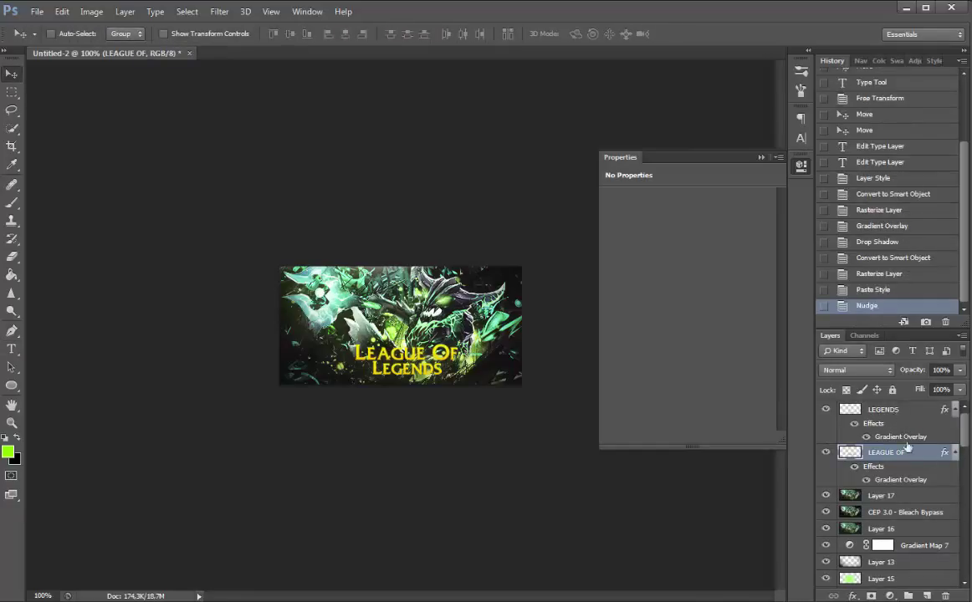
key(ctrl+t)
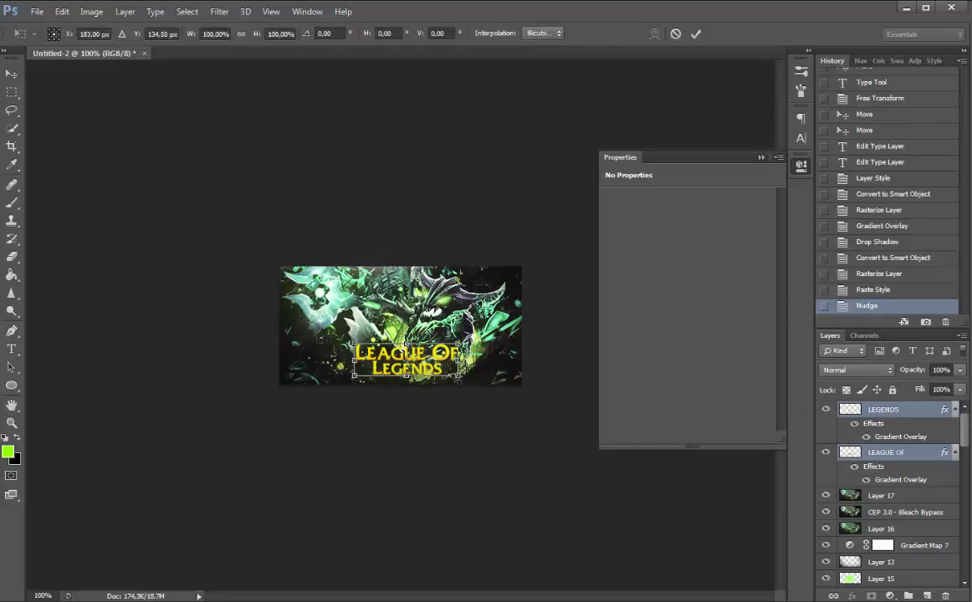
drag(458, 341, 448, 360)
key(Return)
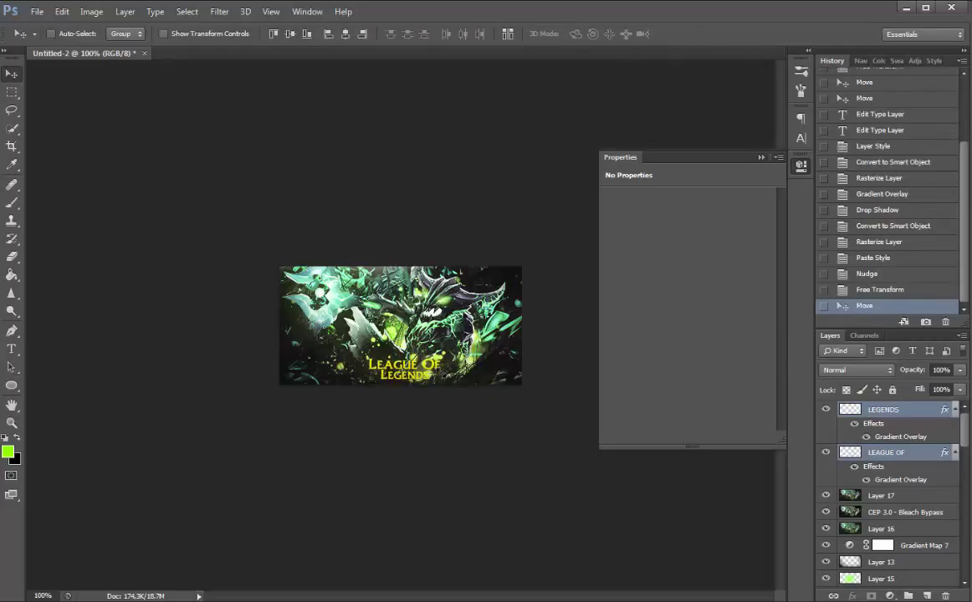
Add a new text layer reading "FREEZMY DESIGN" on the banner and set it in "basic title font"
key(t)
click(337, 334)
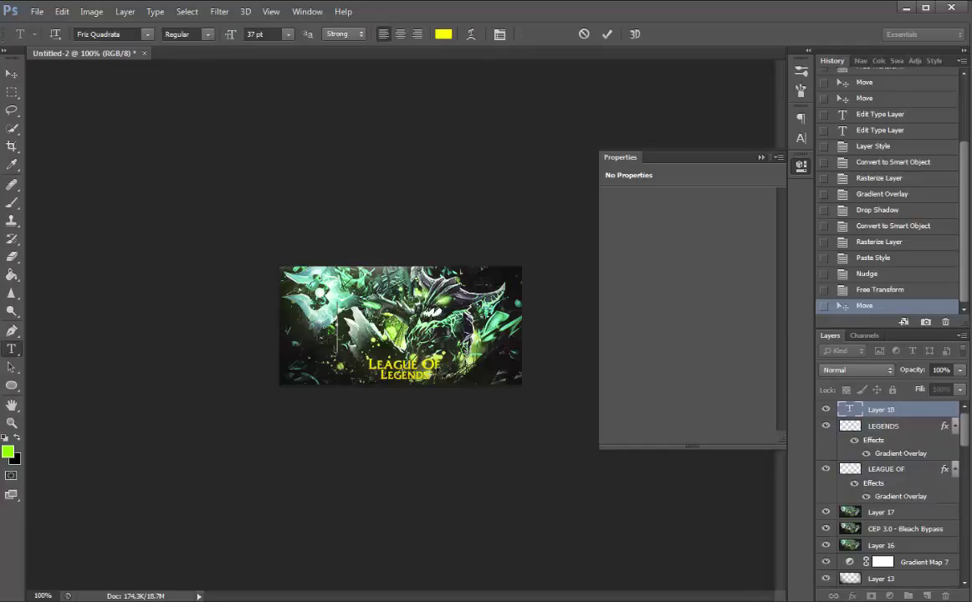
text(FREEZMY DESIGN)
key(ctrl+a)
click(109, 34)
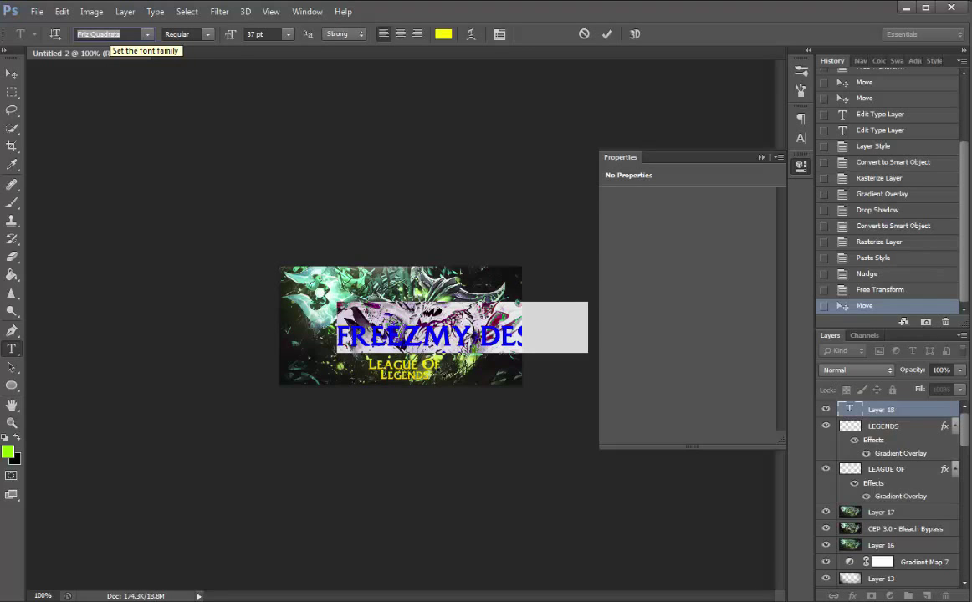
text(Bad Boys)
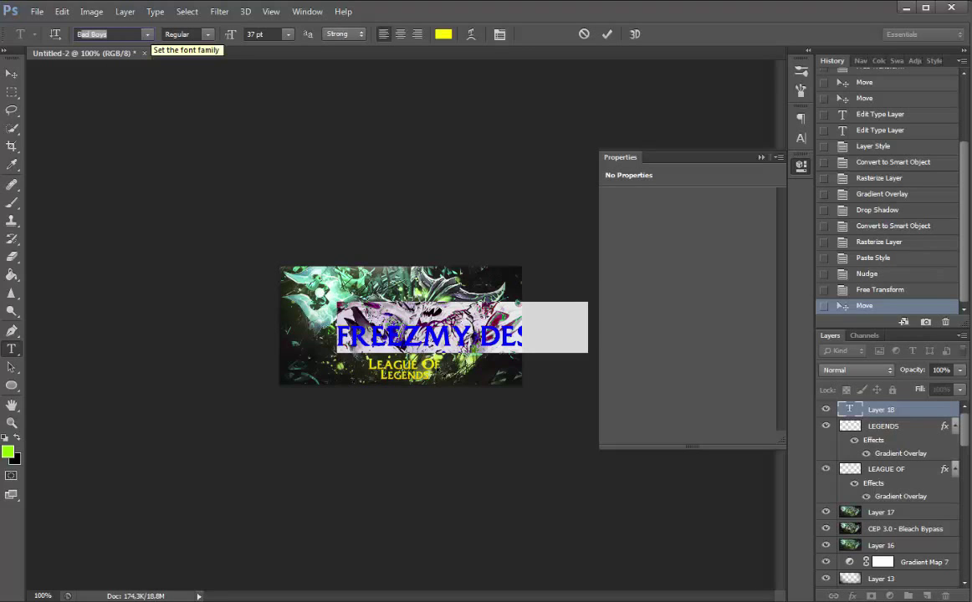
click(147, 34)
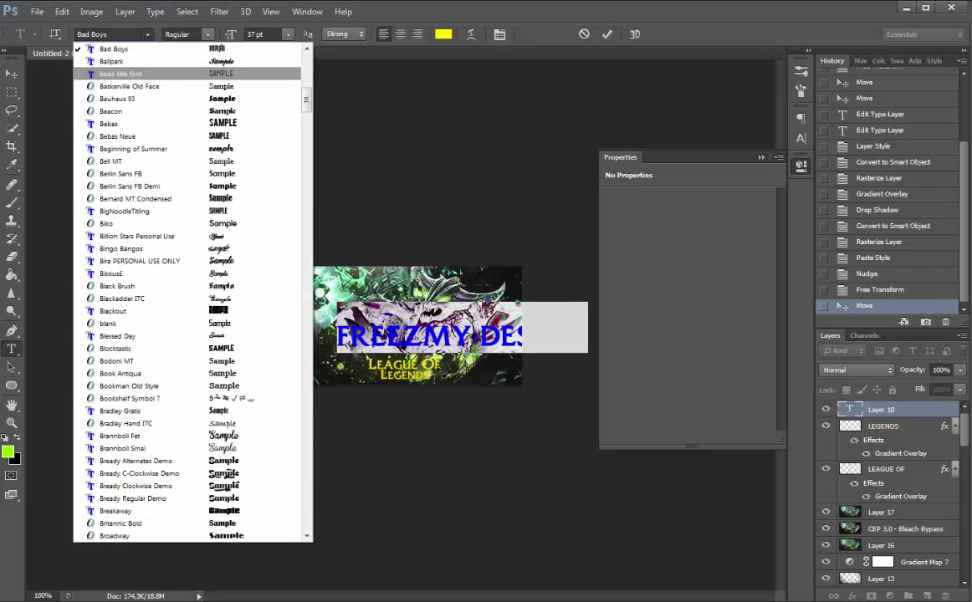
click(143, 73)
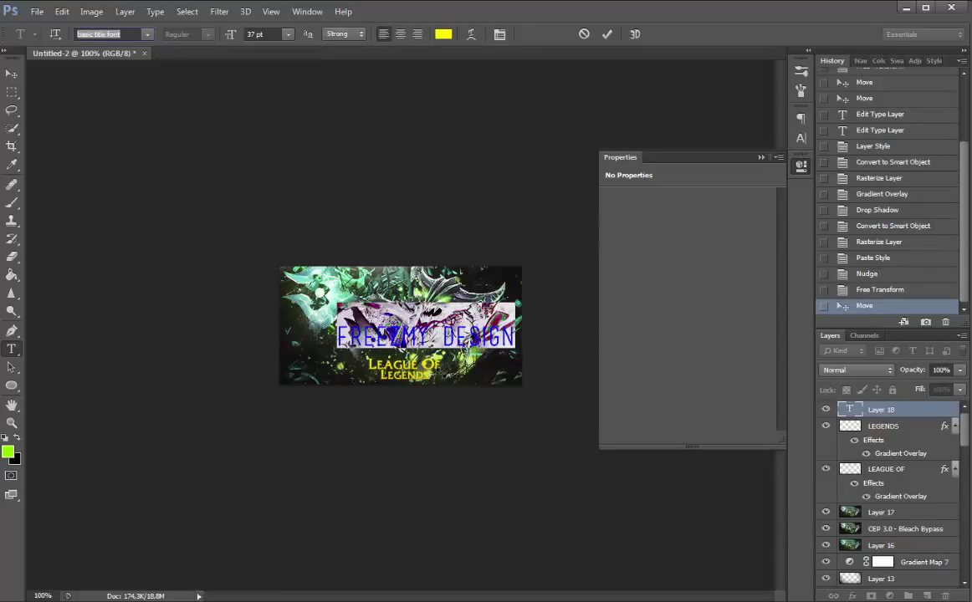
Change the "FREEZMY DESIGN" text color to white ffffff
click(402, 339)
click(444, 35)
text(ffffff)
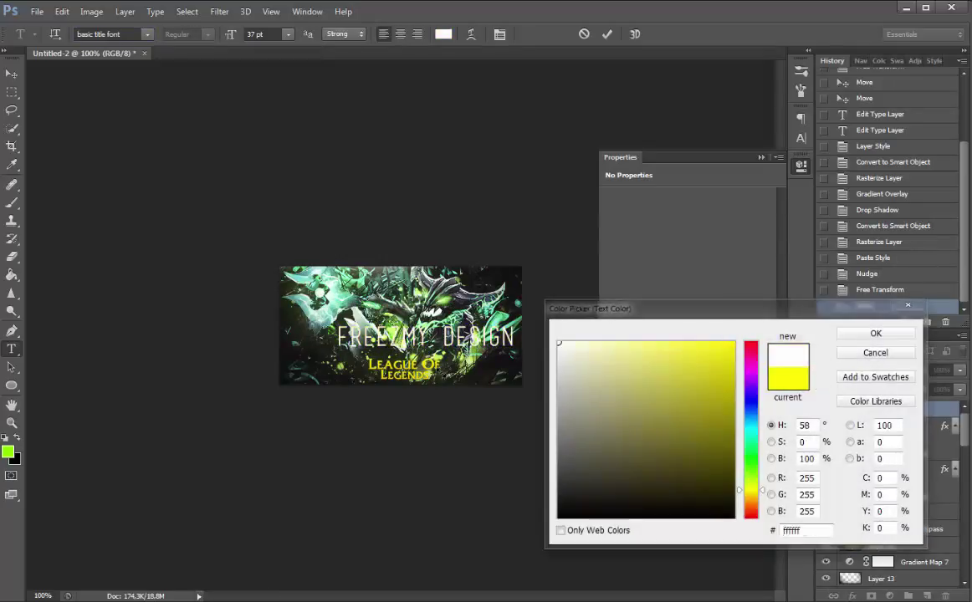
key(Return)
Set the "FREEZMY DESIGN" text's tracking to 320 and reduce its font size to 11 pt
key(ctrl+t)
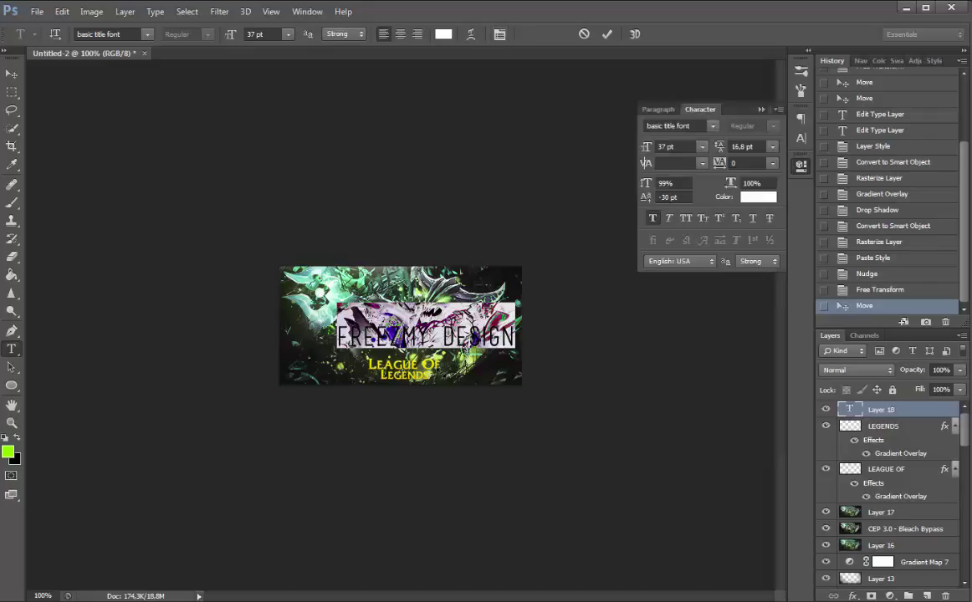
click(719, 163)
text(320)
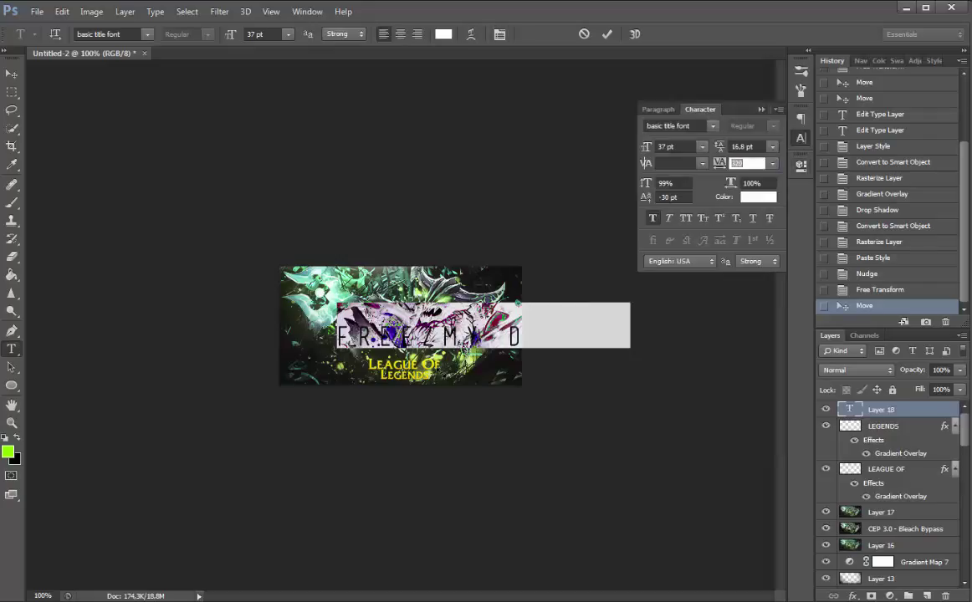
key(Return)
key(ctrl+t)
drag(231, 34, 209, 34)
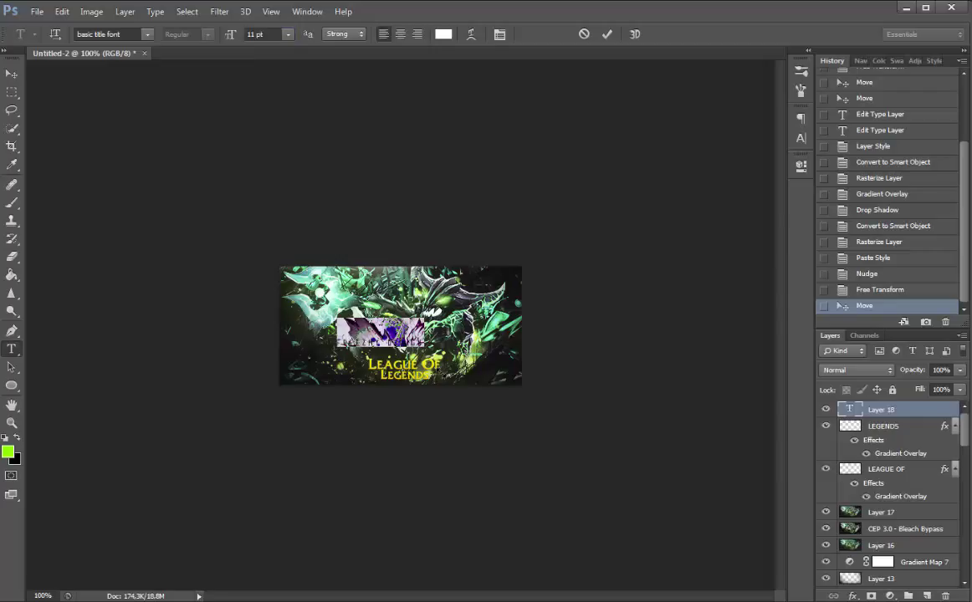
Move "FREEZMY DESIGN" directly beneath the title at the banner's bottom edge, and nudge the two title layers up to make room
click(11, 74)
drag(478, 361, 519, 376)
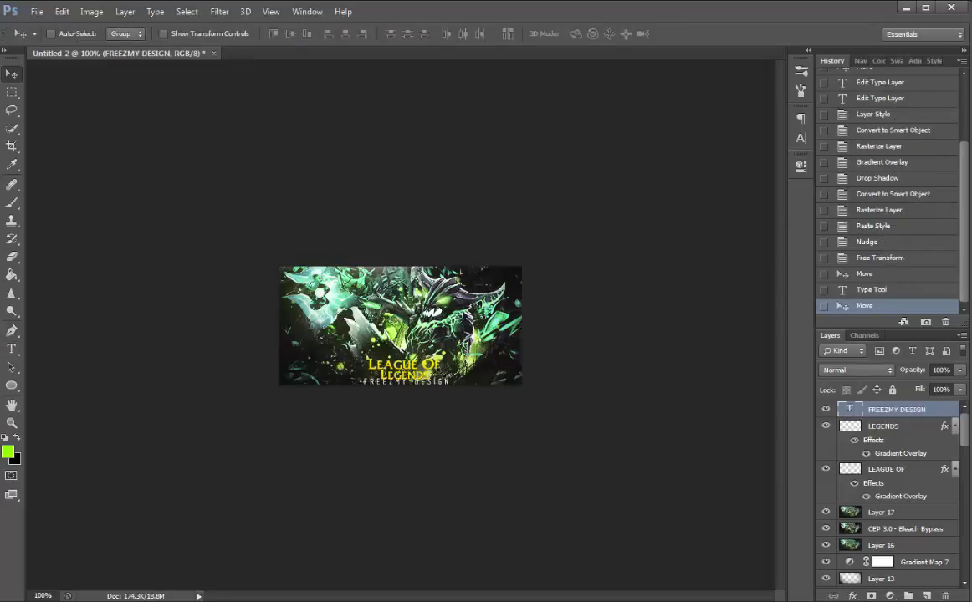
click(884, 426)
ctrl+click(886, 469)
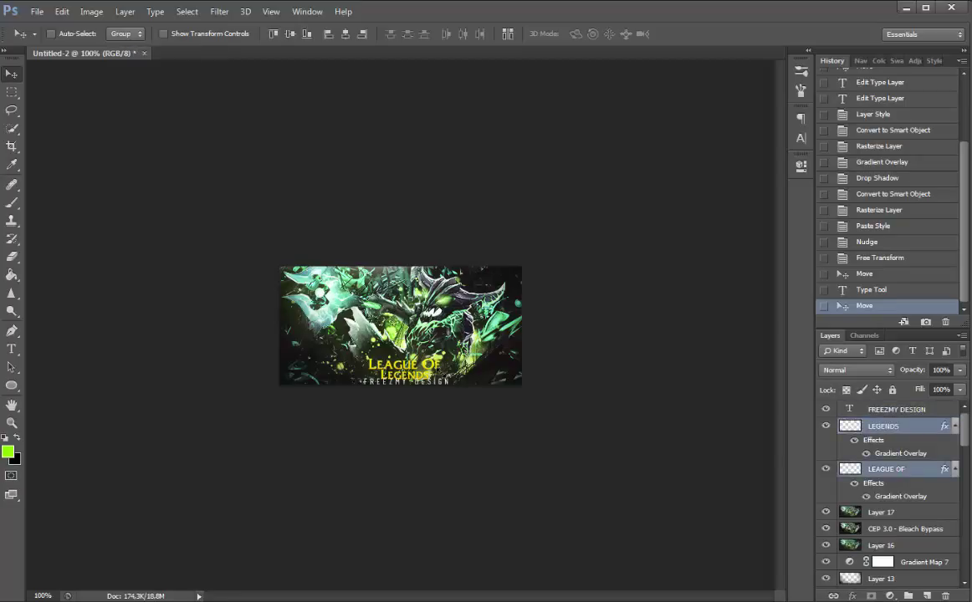
key(Up)
key(Up)
key(Up)
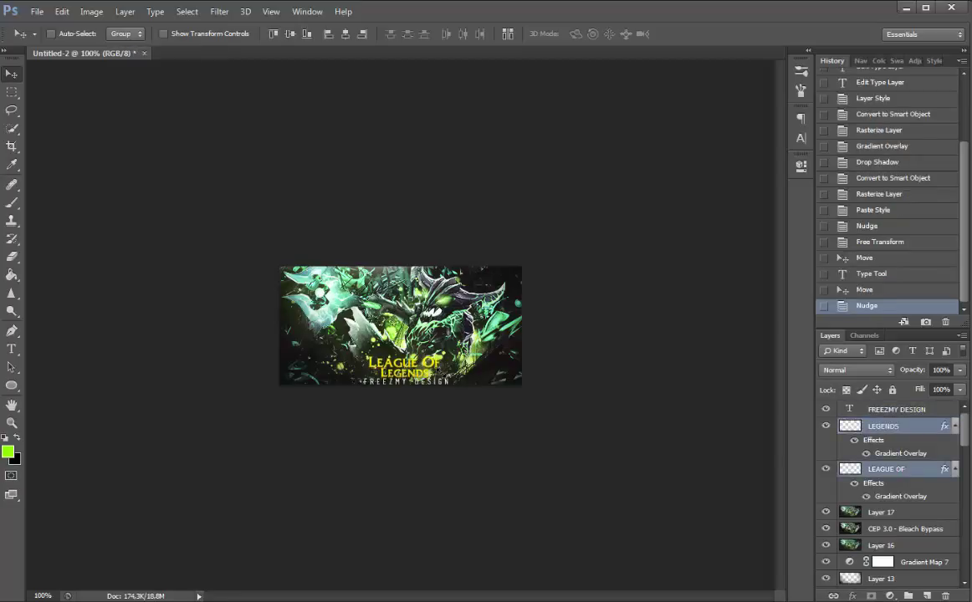
Nudge the "FREEZMY DESIGN" layer up slightly and lower its opacity
click(896, 410)
key(Up)
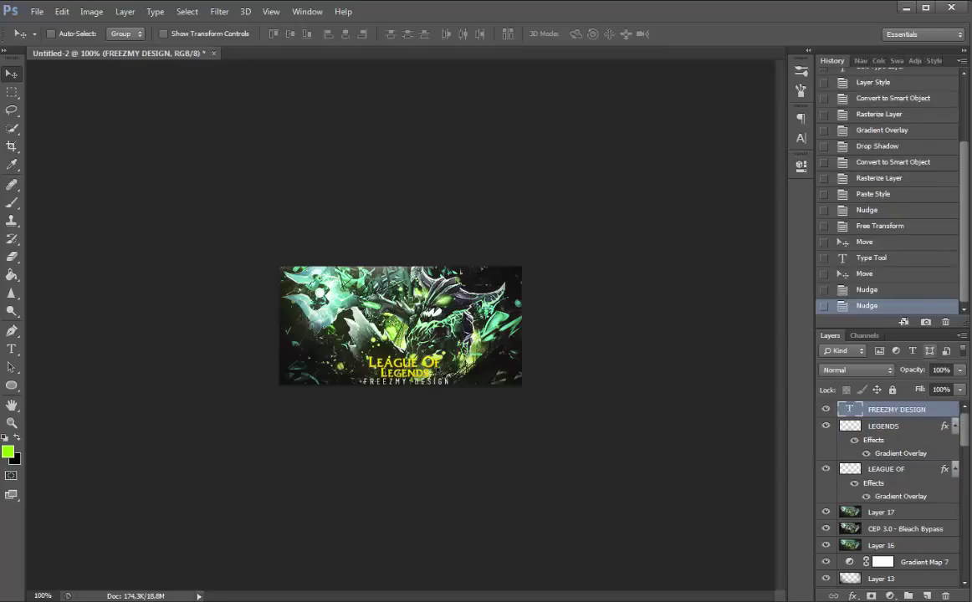
drag(912, 370, 893, 369)
key(Return)
Create a new top layer and fill it with the merged RGB image using Apply Image with Multiply blending
click(926, 596)
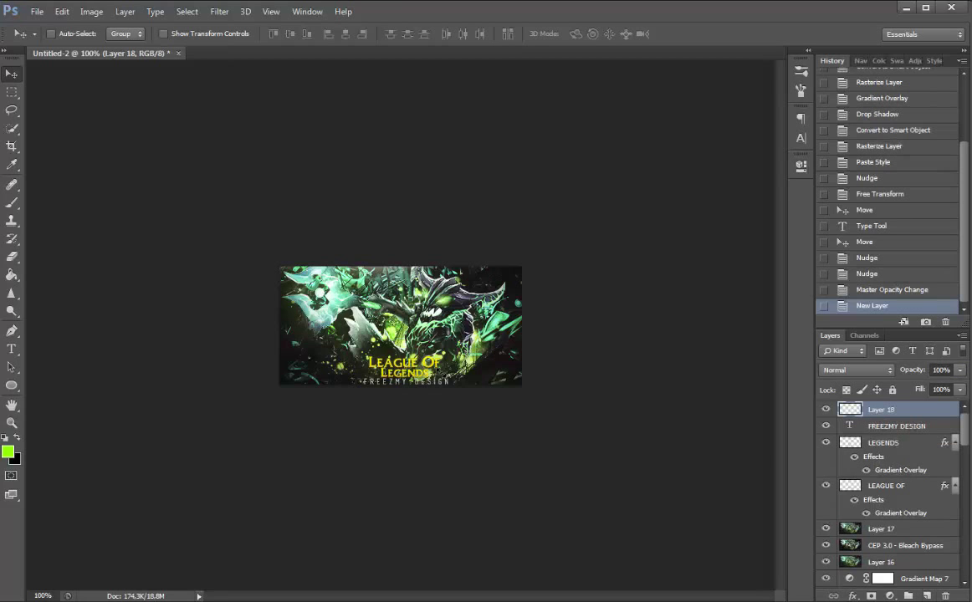
click(91, 12)
click(113, 193)
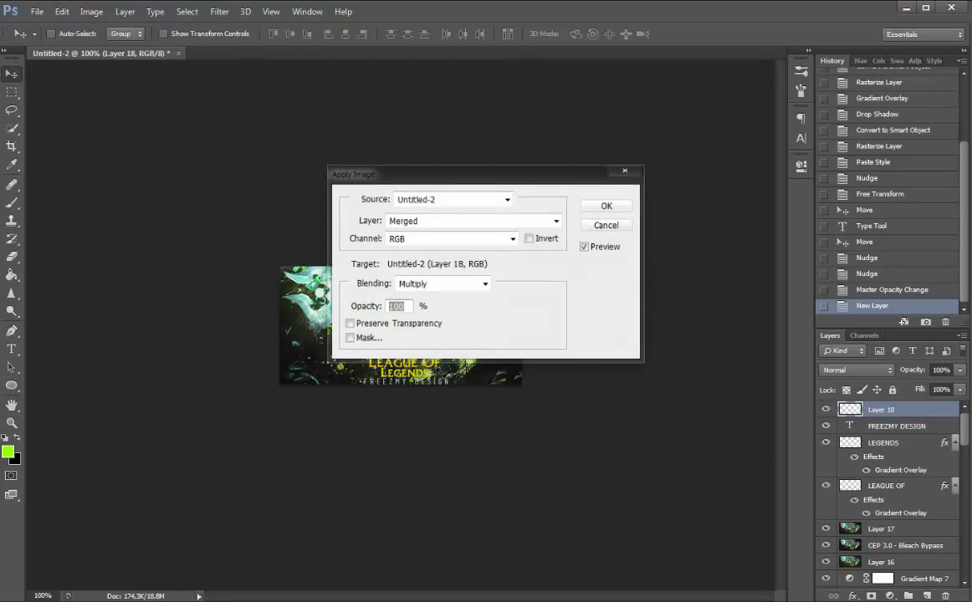
key(Return)
Try a 1 px black inside stroke on the merged top layer, undo it, and discard an extra empty layer
right_click(899, 410)
click(795, 154)
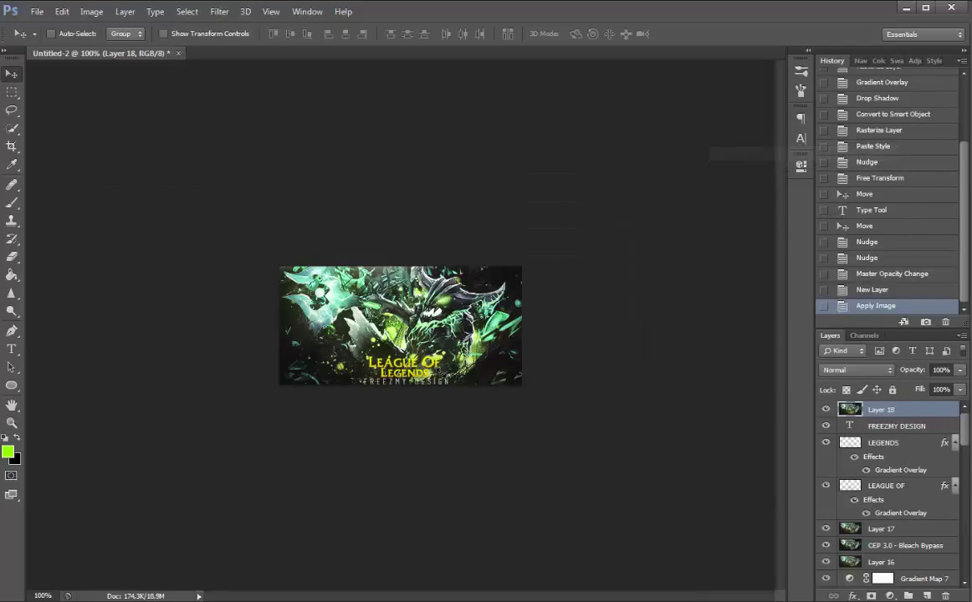
double_click(920, 409)
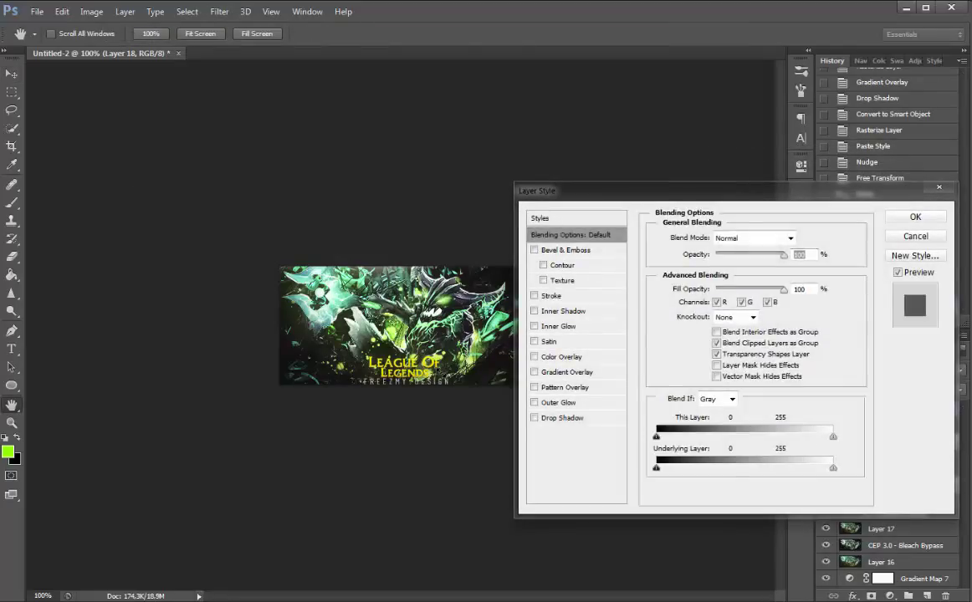
click(550, 295)
click(725, 253)
click(720, 275)
double_click(787, 236)
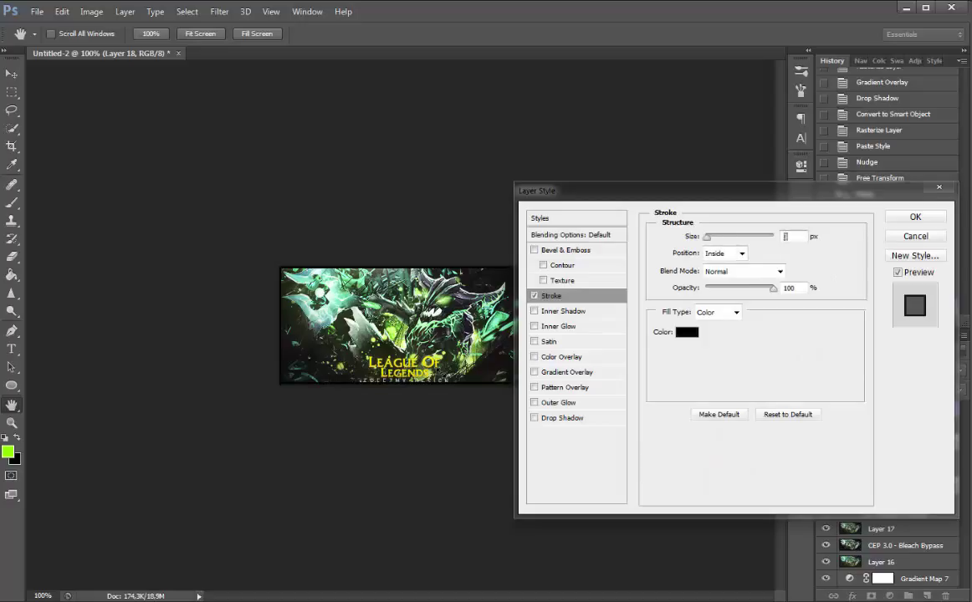
text(1)
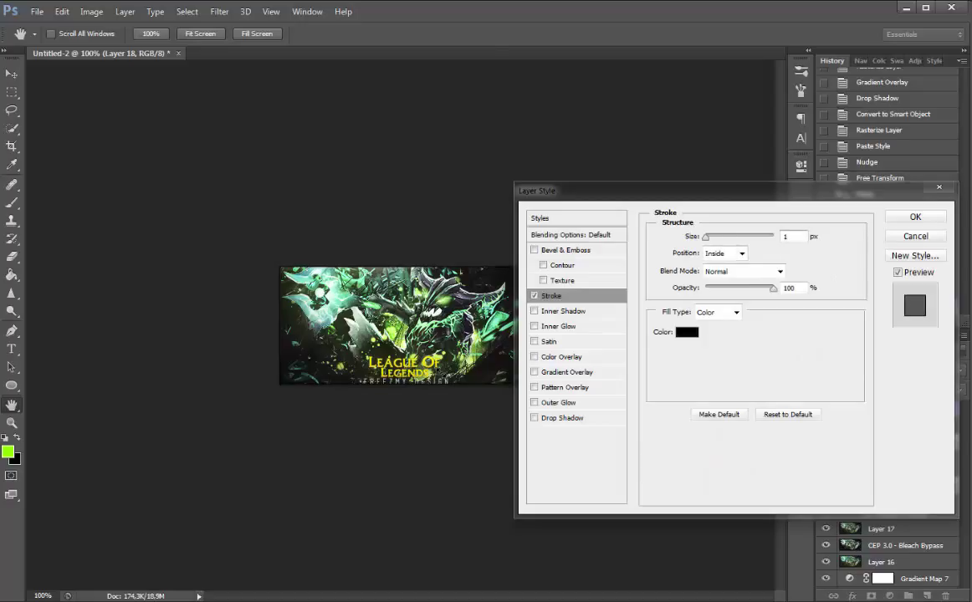
key(Return)
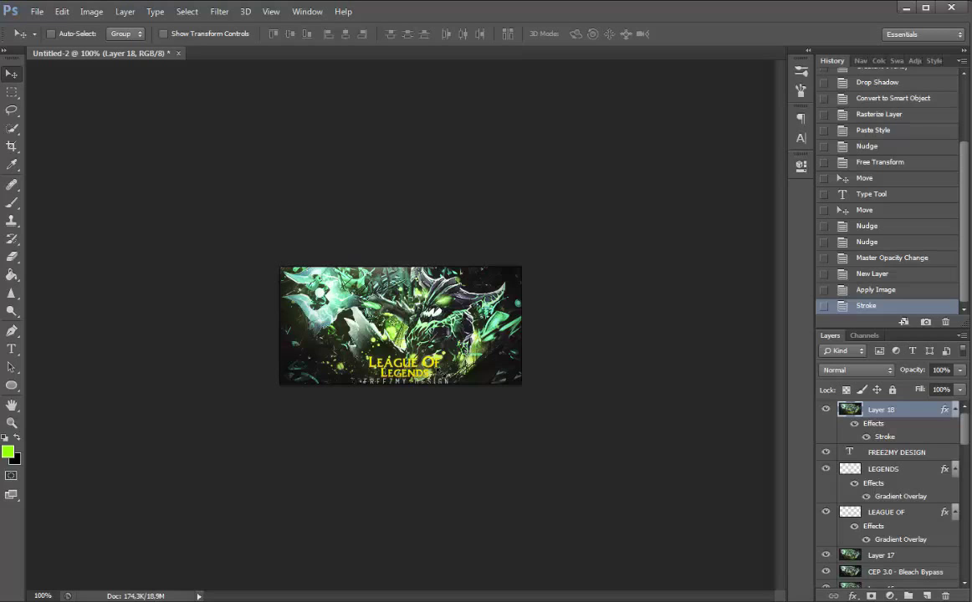
key(ctrl+z)
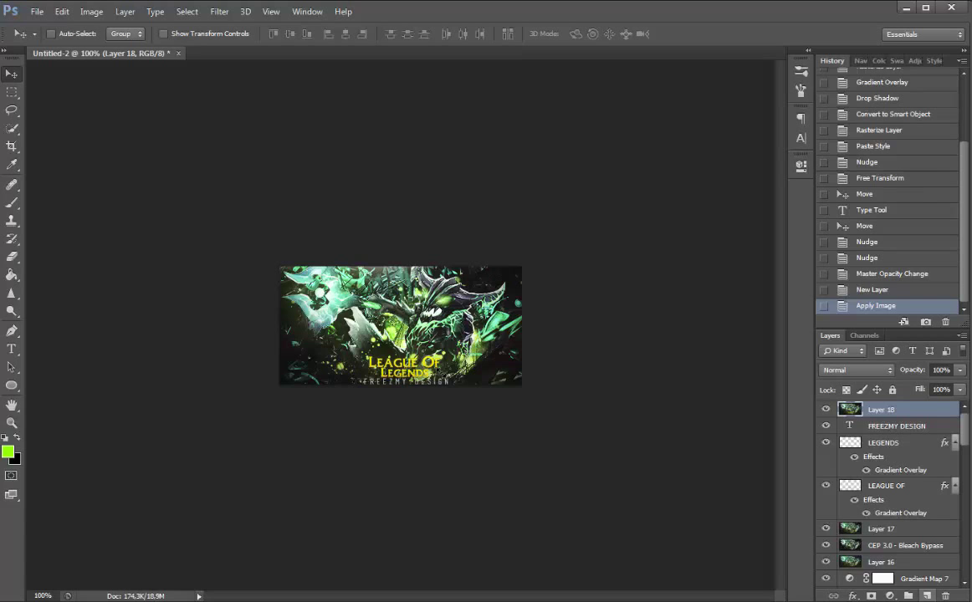
click(927, 596)
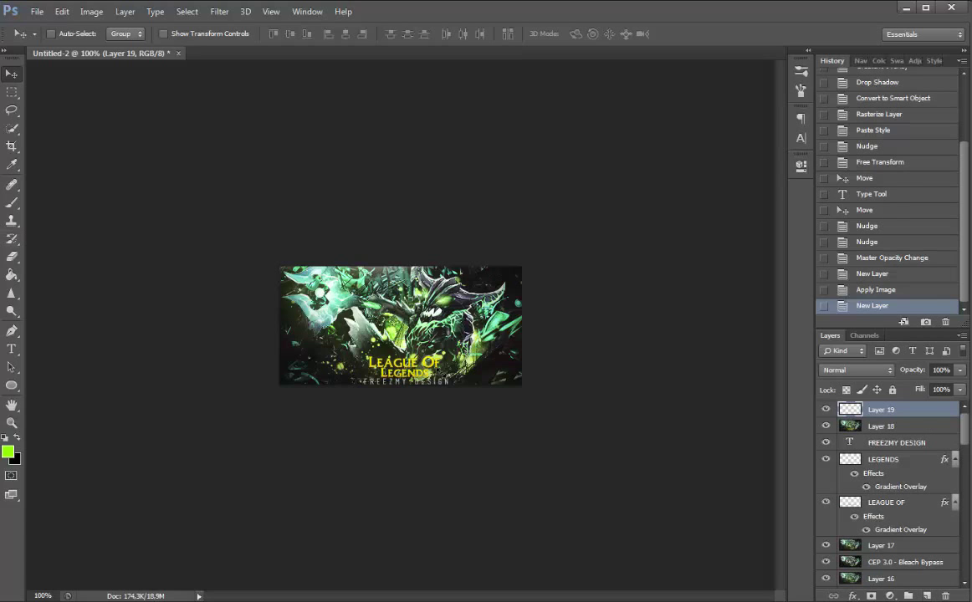
key(Delete)
Draw a narrow black vertical bar over the banner's right edge and place a duplicate of it over the left edge
click(12, 385)
click(75, 384)
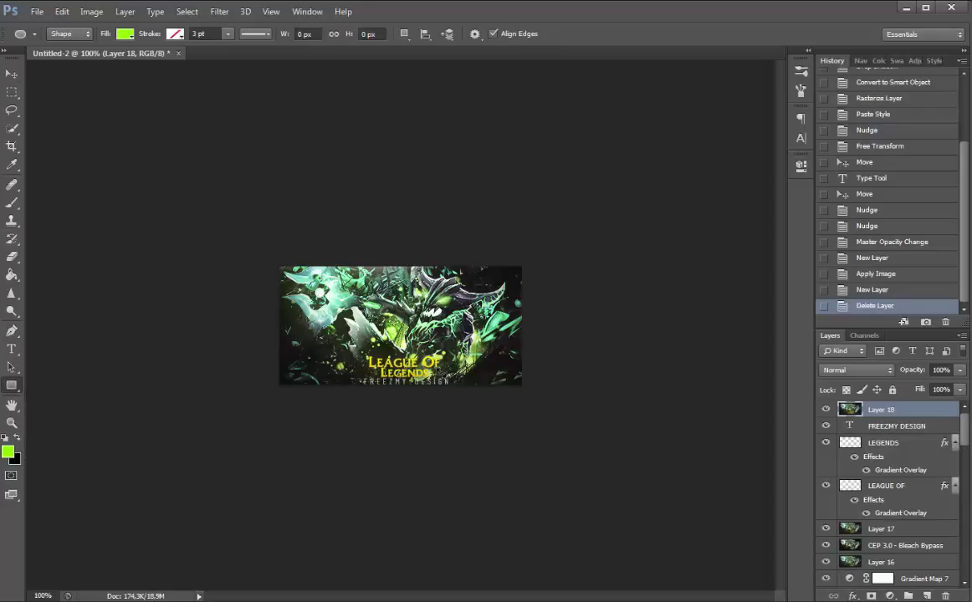
drag(508, 235, 563, 417)
key(ctrl+z)
key(x)
drag(530, 207, 514, 424)
click(12, 74)
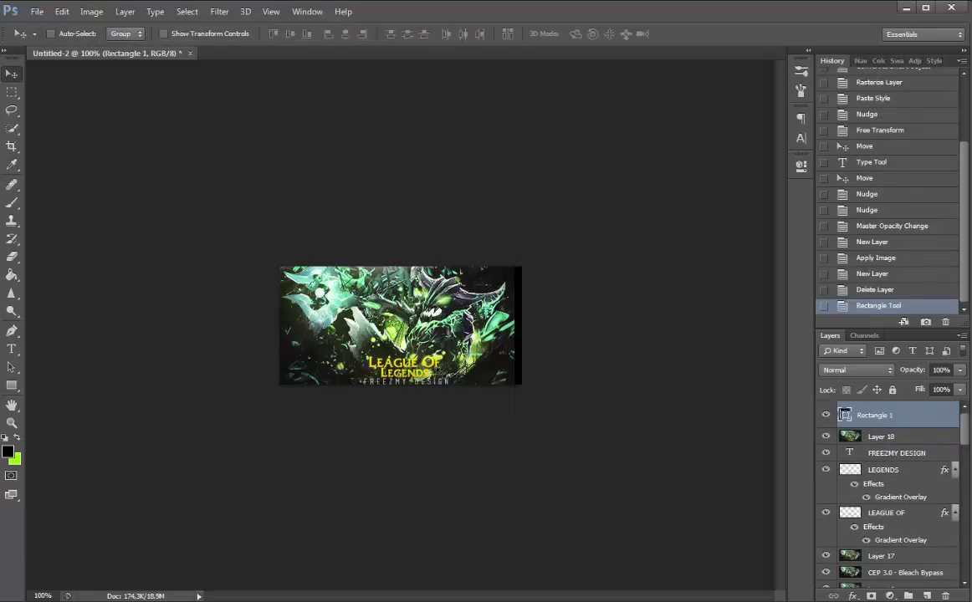
key(Left)
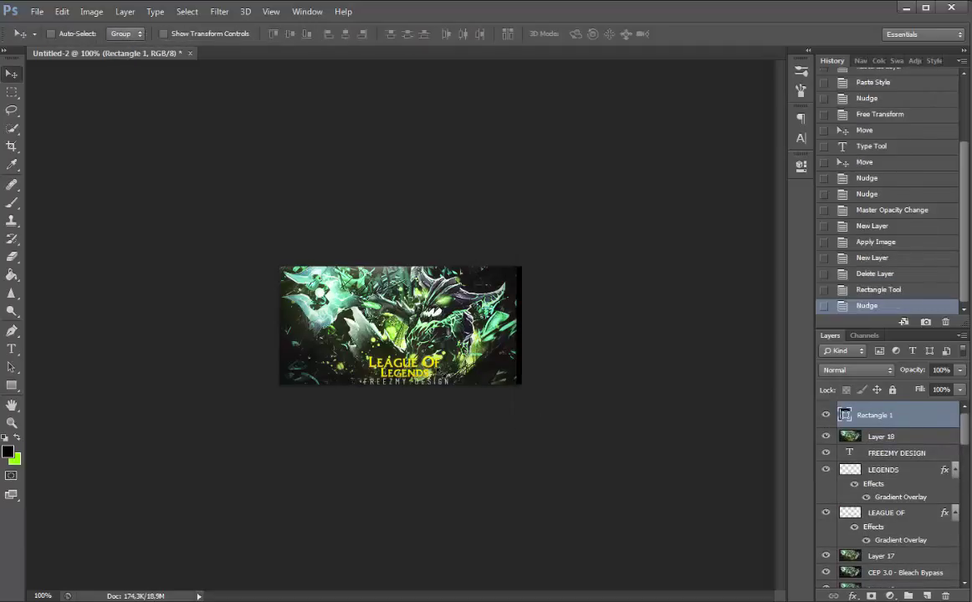
key(ctrl+j)
drag(655, 378, 415, 355)
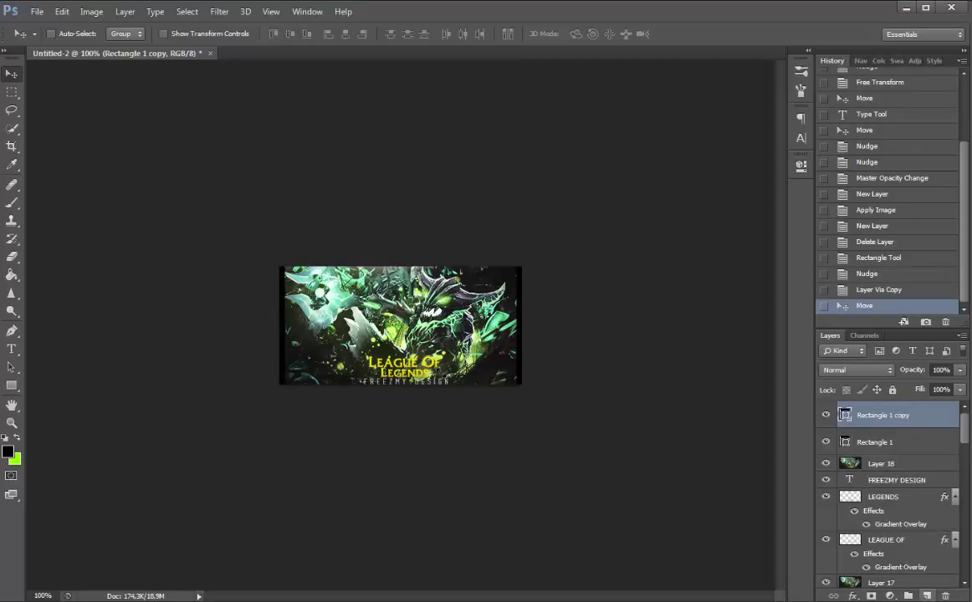
Create a new layer above the two black bars and fill it with the merged image using Apply Image
key(ctrl+shift+alt+n)
click(91, 11)
click(112, 193)
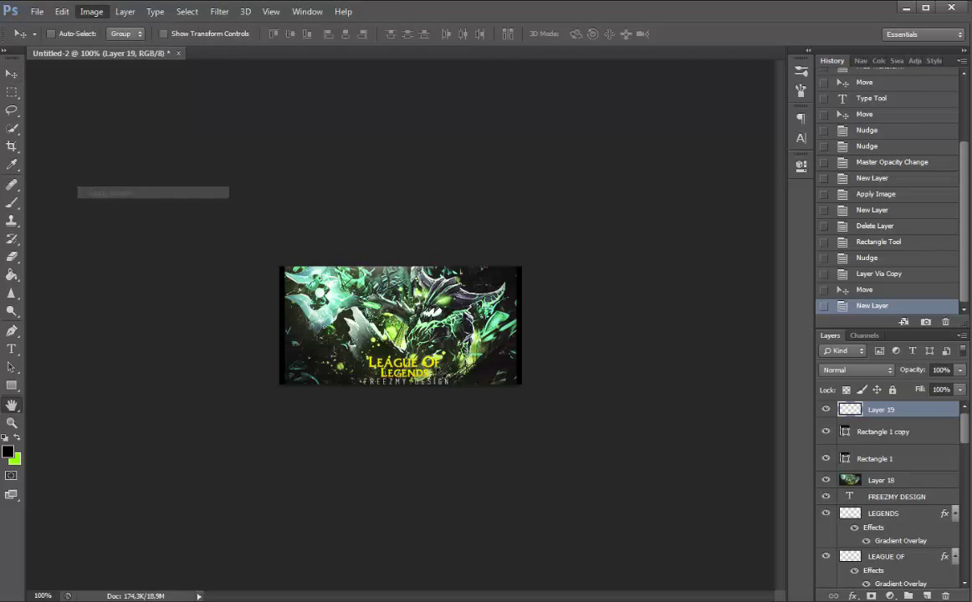
key(Return)
Sharpen the new merged layer with the Sharpen filter and set its opacity to 50%
click(219, 11)
mouse_move(232, 199)
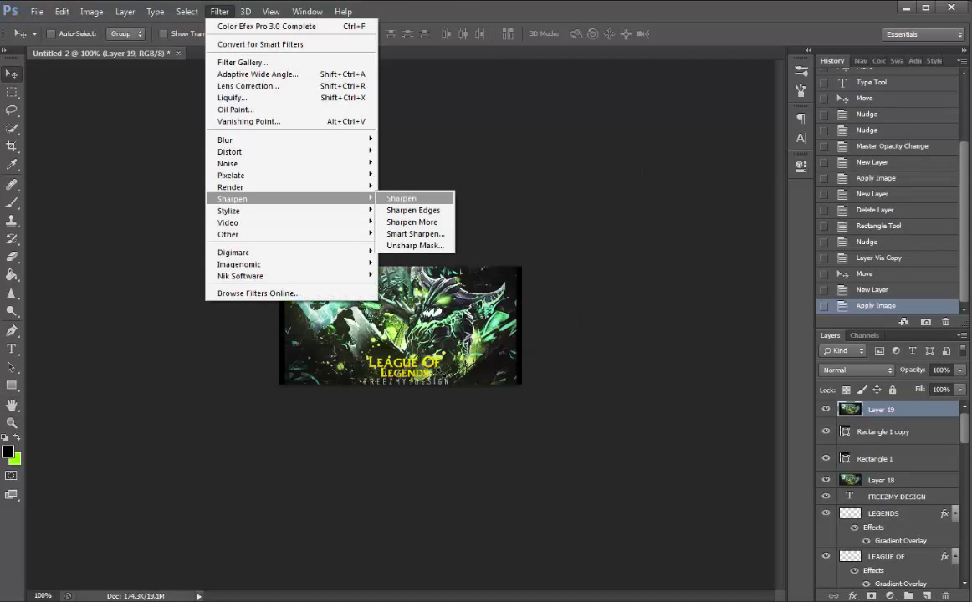
click(402, 198)
click(940, 369)
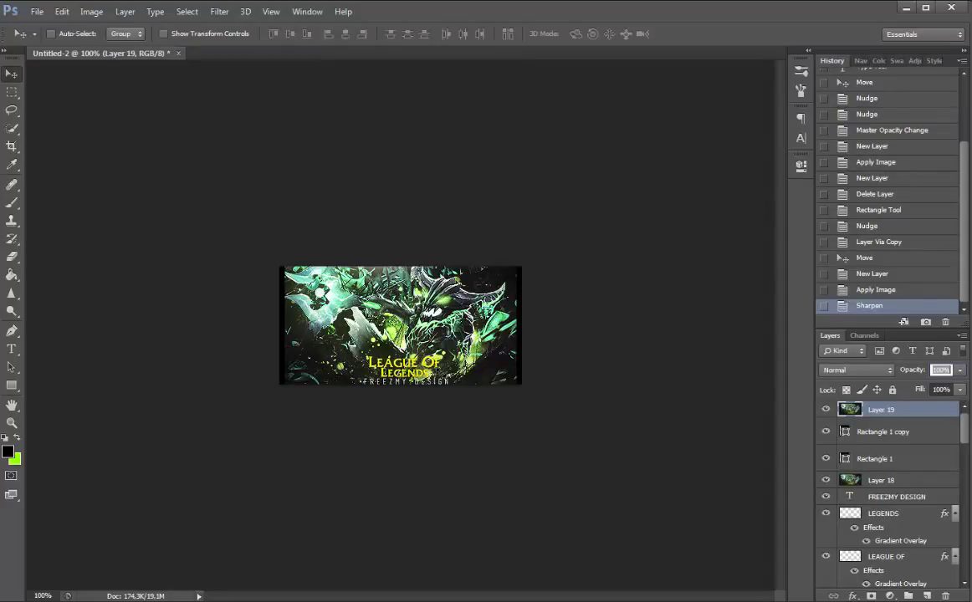
text(50)
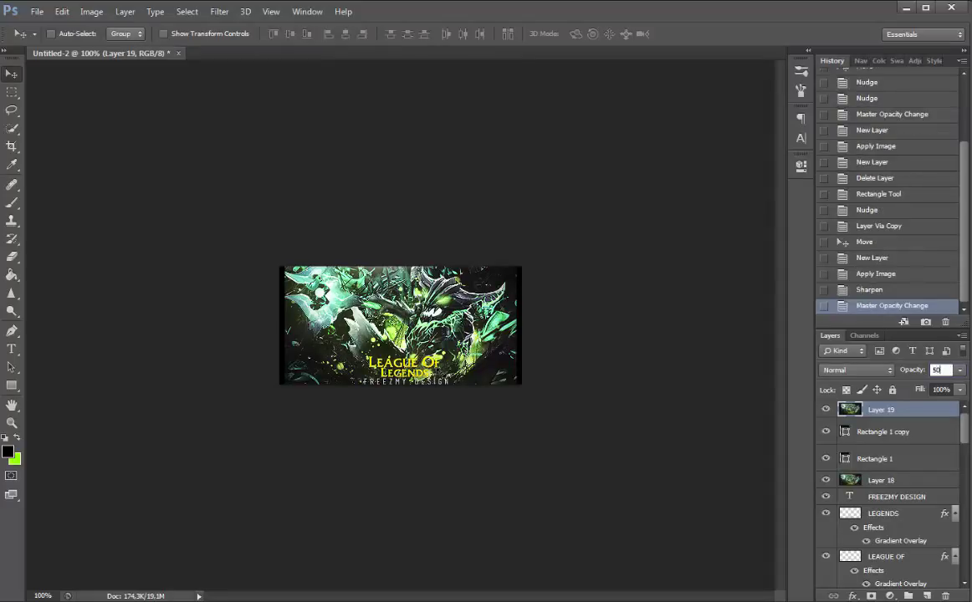
Add another new layer above the sharpened one and fill it using Apply Image
click(927, 596)
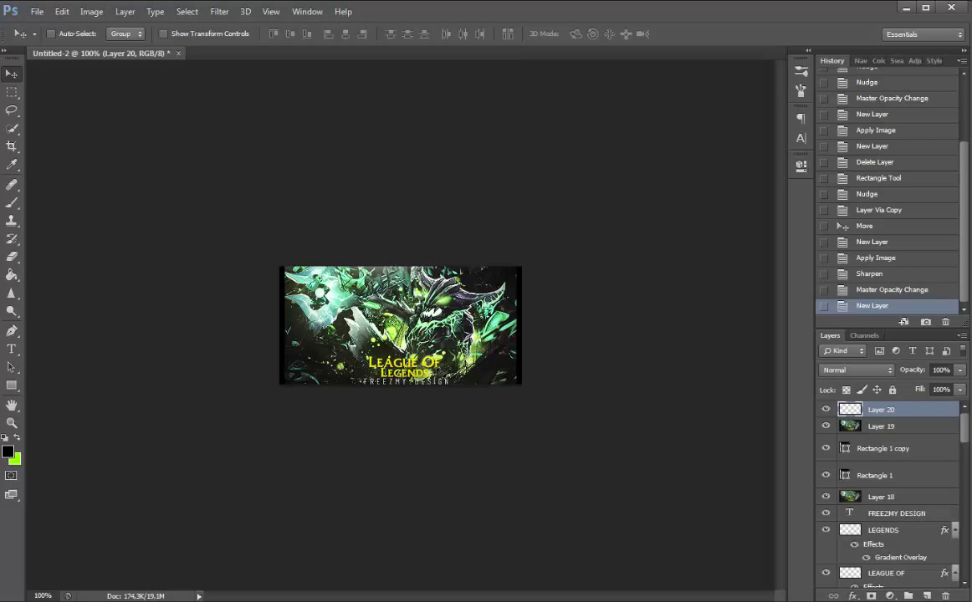
click(92, 12)
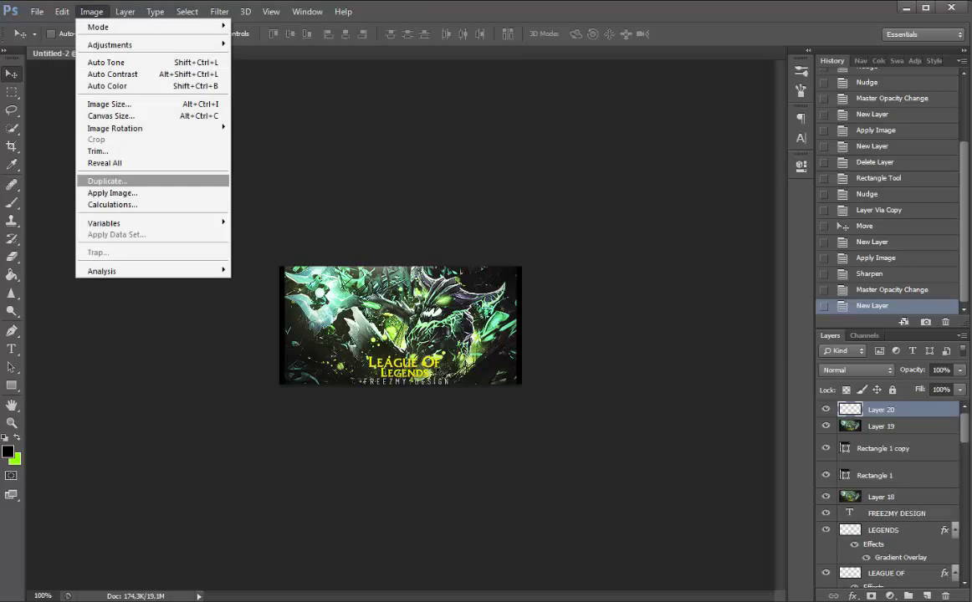
click(125, 175)
key(Return)
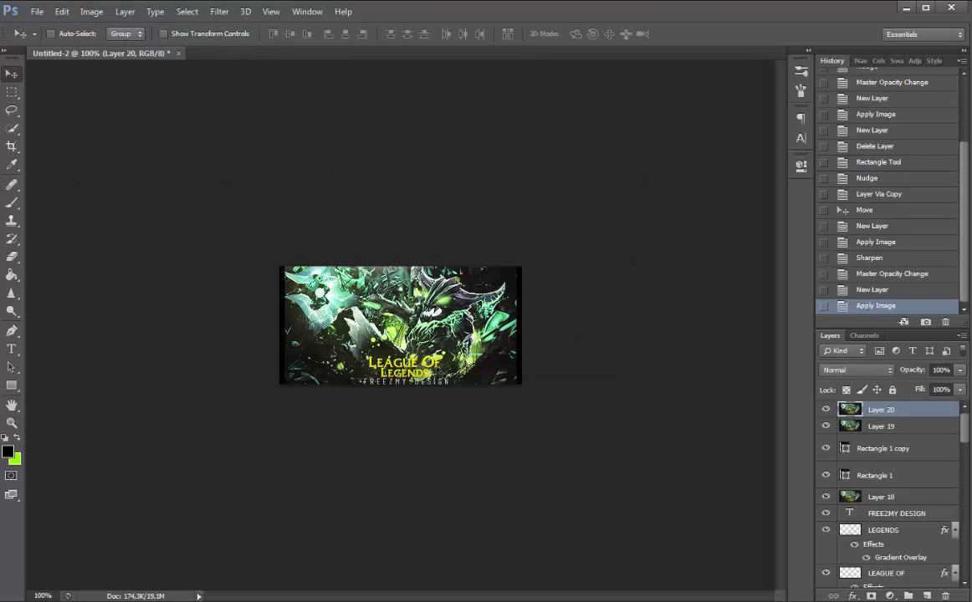